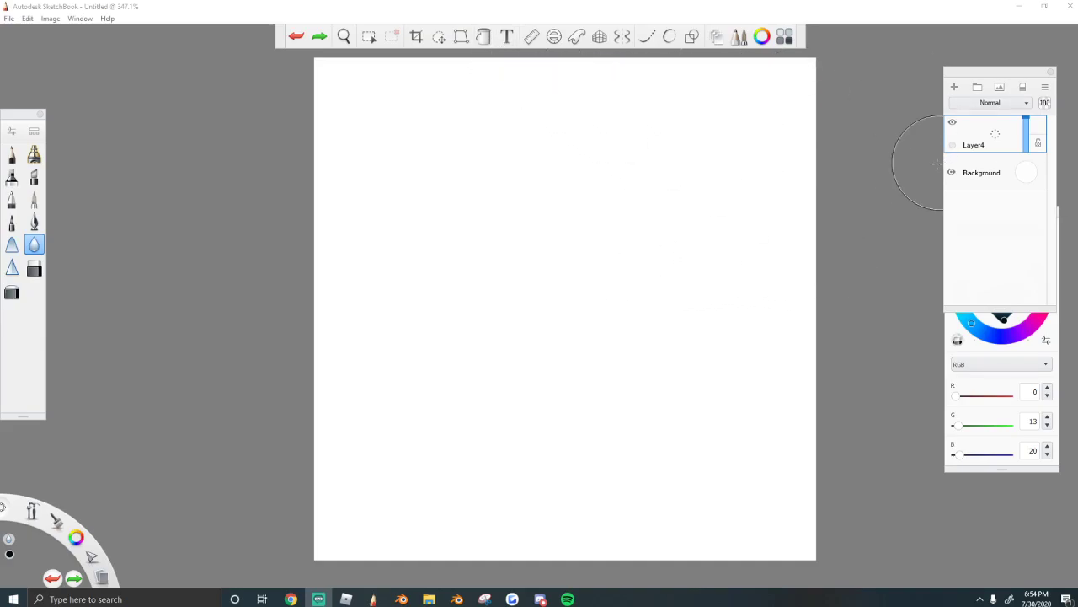
- Move the layer list and the Color Editor closer to the canvas so that neither covers the other
{"action": "scroll", "coordinate": [893, 192], "scroll_direction": "up", "scroll_amount": 1}
{"action": "scroll", "coordinate": [835, 193], "scroll_direction": "down", "scroll_amount": 1}
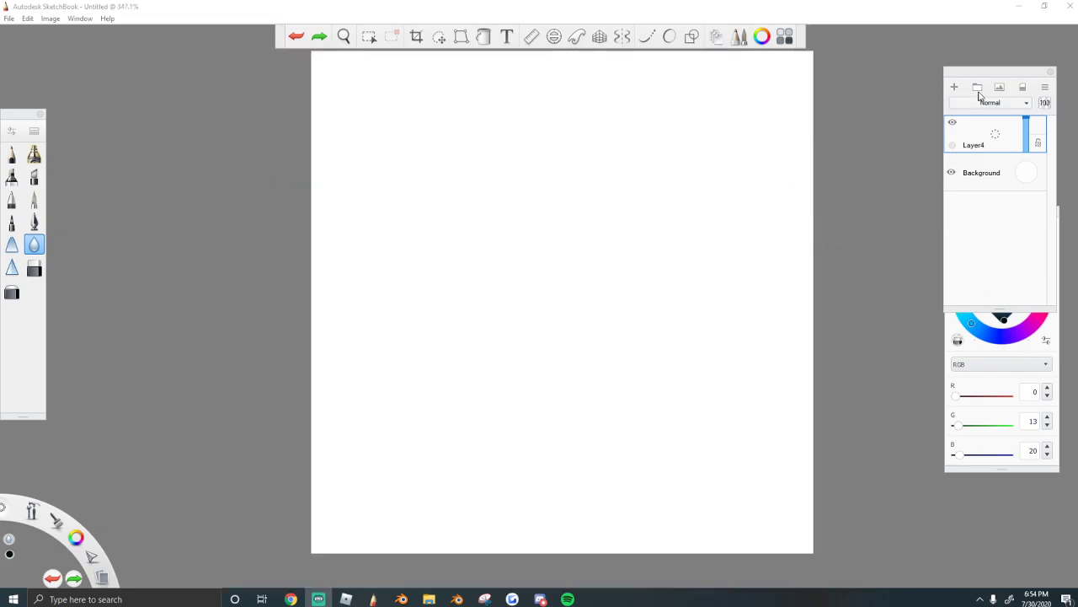
{"action": "left_click_drag", "start_coordinate": [986, 74], "coordinate": [902, 57]}
{"action": "left_click_drag", "start_coordinate": [994, 226], "coordinate": [908, 311]}
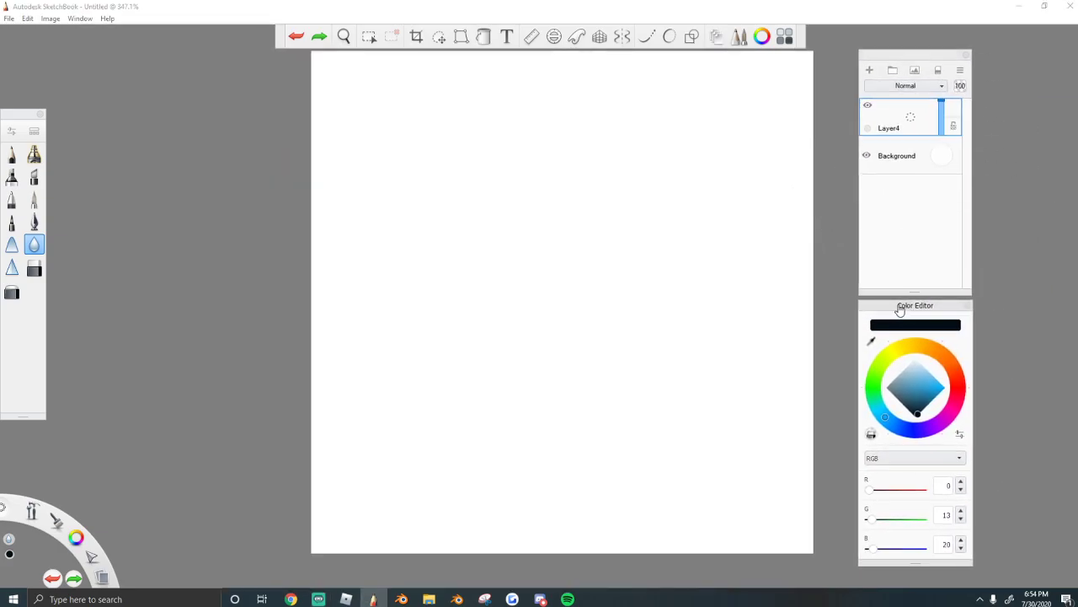
{"action": "scroll", "coordinate": [699, 287], "scroll_direction": "down", "scroll_amount": 1}
{"action": "left_click", "coordinate": [583, 315]}
{"action": "scroll", "coordinate": [567, 322], "scroll_direction": "down", "scroll_amount": 3}
{"action": "scroll", "coordinate": [472, 345], "scroll_direction": "up", "scroll_amount": 4}
{"action": "scroll", "coordinate": [438, 473], "scroll_direction": "down", "scroll_amount": 3}
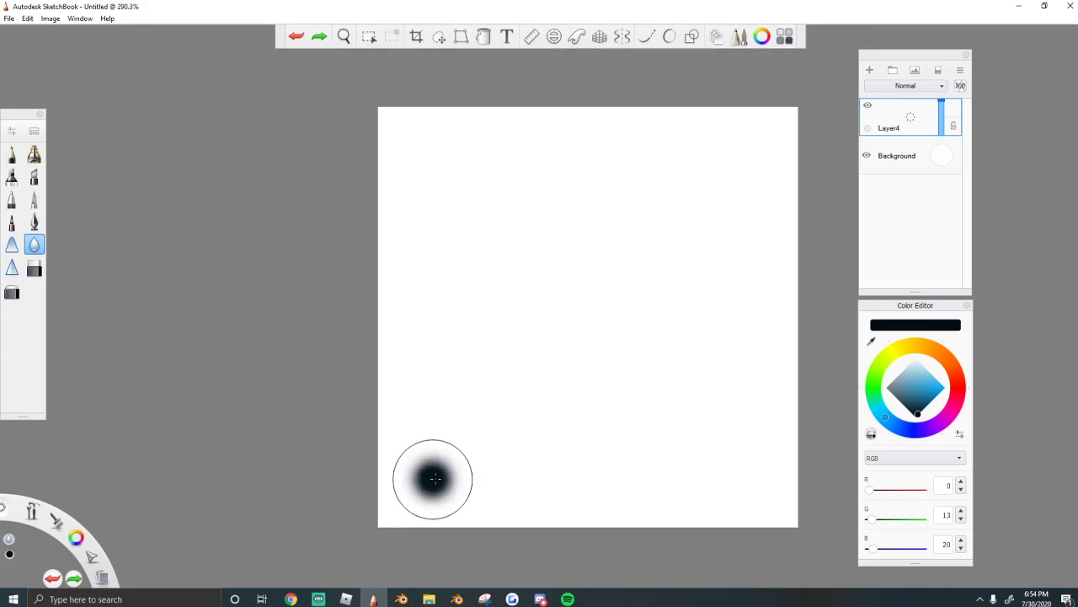
{"action": "scroll", "coordinate": [556, 400], "scroll_direction": "up", "scroll_amount": 2}
{"action": "scroll", "coordinate": [433, 560], "scroll_direction": "up", "scroll_amount": 1}
{"action": "scroll", "coordinate": [458, 428], "scroll_direction": "down", "scroll_amount": 1}
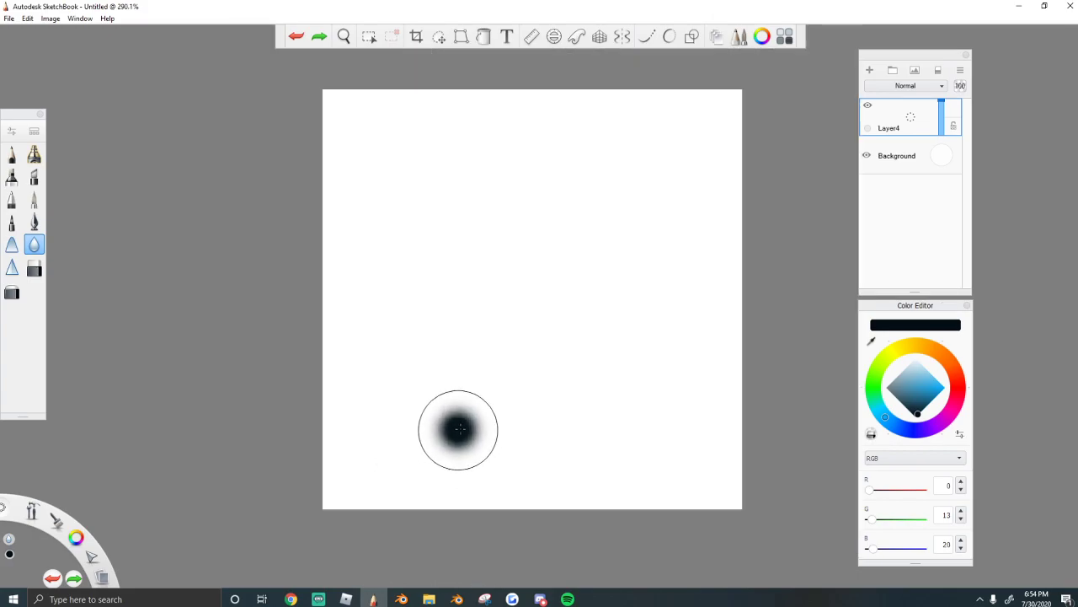
{"action": "scroll", "coordinate": [548, 281], "scroll_direction": "up", "scroll_amount": 1}
{"action": "scroll", "coordinate": [548, 287], "scroll_direction": "down", "scroll_amount": 2}
- Fill the layer with a horizontal linear rainbow gradient running from blue through green, yellow and orange to red
{"action": "left_click", "coordinate": [483, 37]}
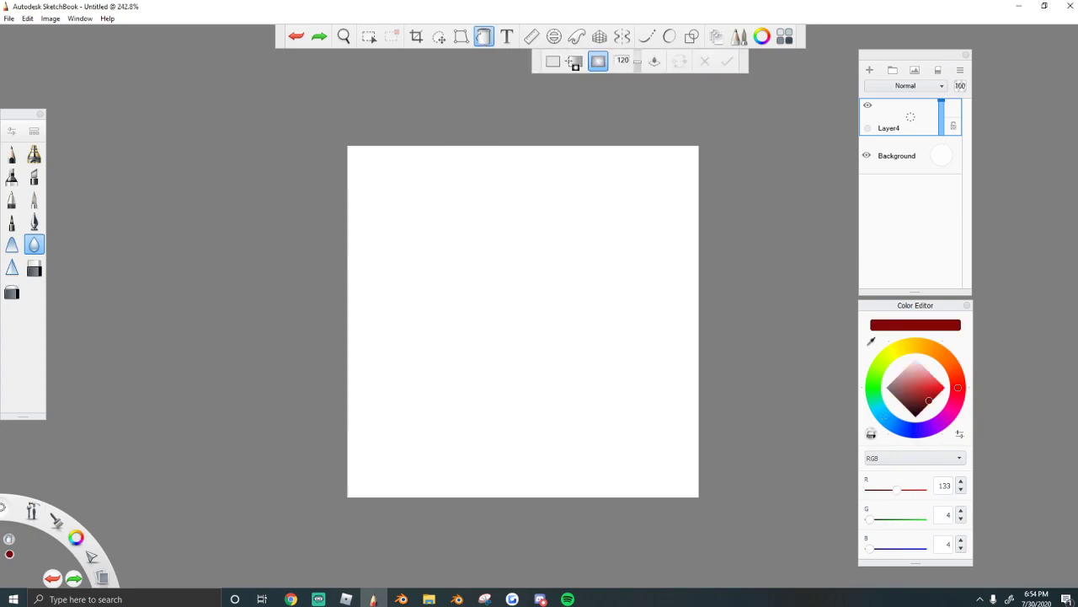
{"action": "left_click", "coordinate": [575, 61]}
{"action": "left_click", "coordinate": [620, 222]}
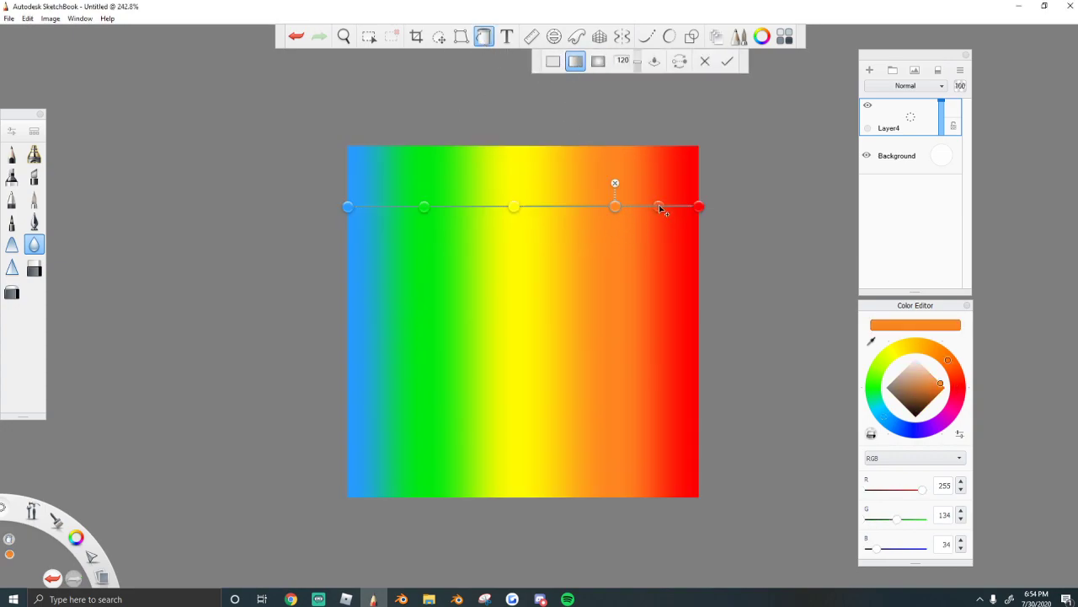
{"action": "left_click_drag", "start_coordinate": [705, 209], "coordinate": [712, 209]}
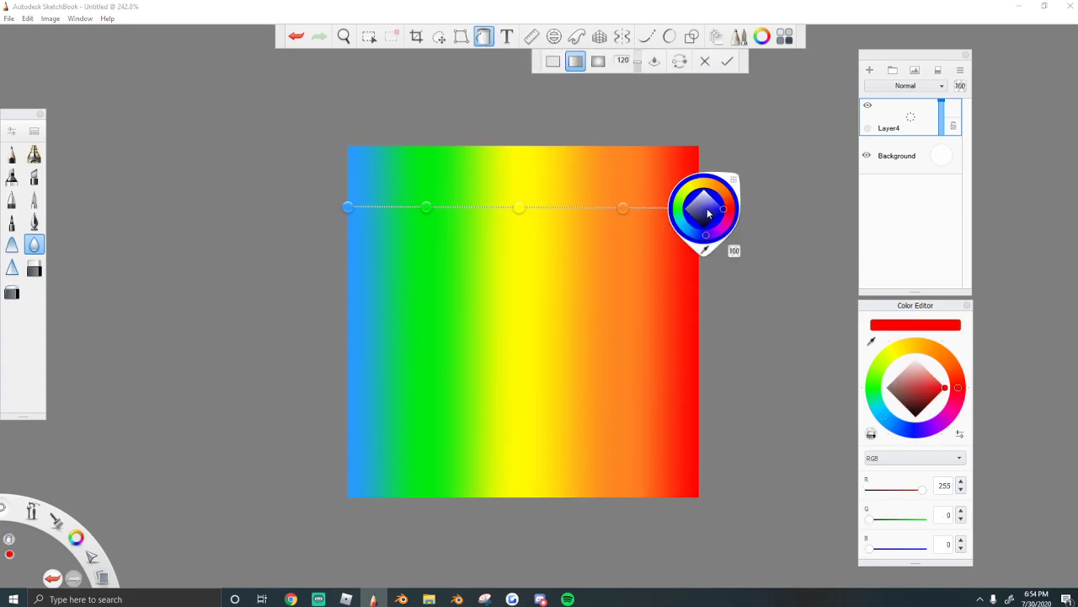
{"action": "left_click", "coordinate": [727, 61]}
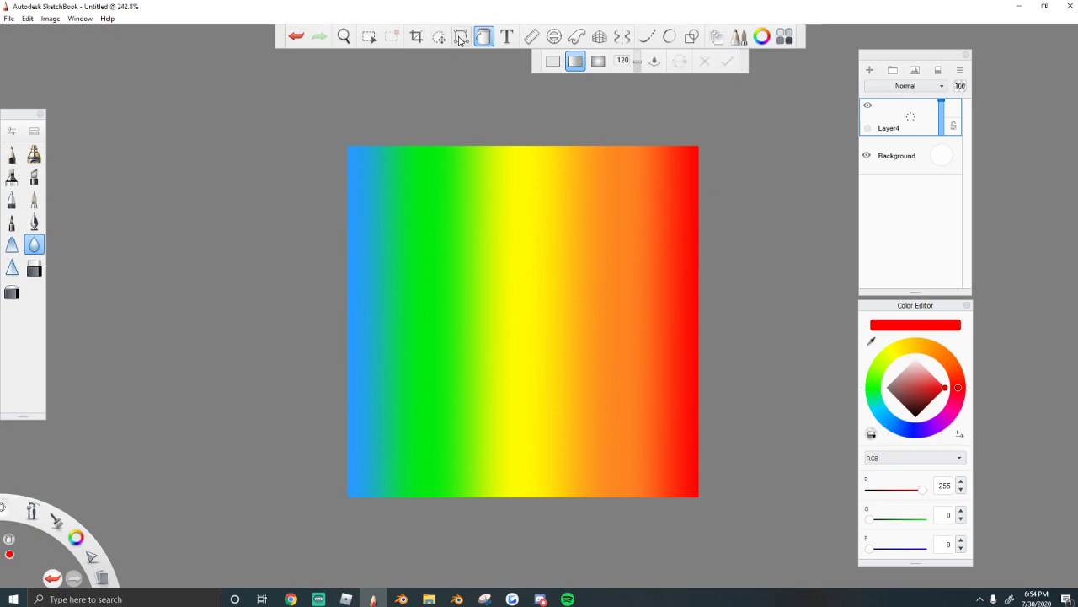
- Move the rainbow gradient upward until only a narrow strip remains along the canvas's upper edge
{"action": "left_click", "coordinate": [461, 38]}
{"action": "left_click", "coordinate": [439, 36]}
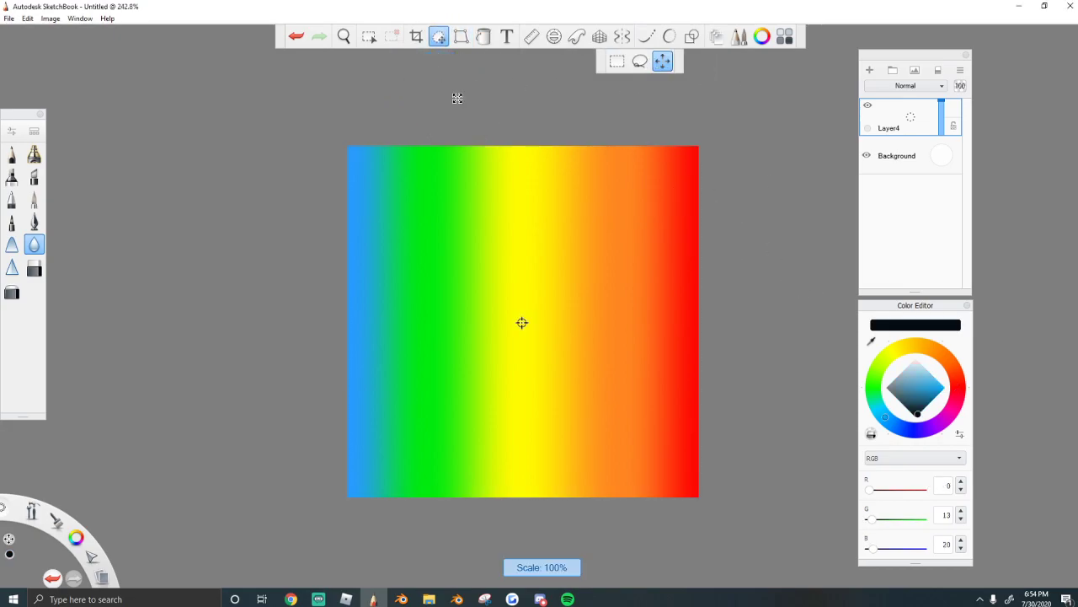
{"action": "left_click_drag", "start_coordinate": [458, 99], "coordinate": [465, 489]}
{"action": "key", "text": "ctrl+z"}
{"action": "key", "text": "ctrl+z"}
{"action": "left_click_drag", "start_coordinate": [472, 446], "coordinate": [512, 346]}
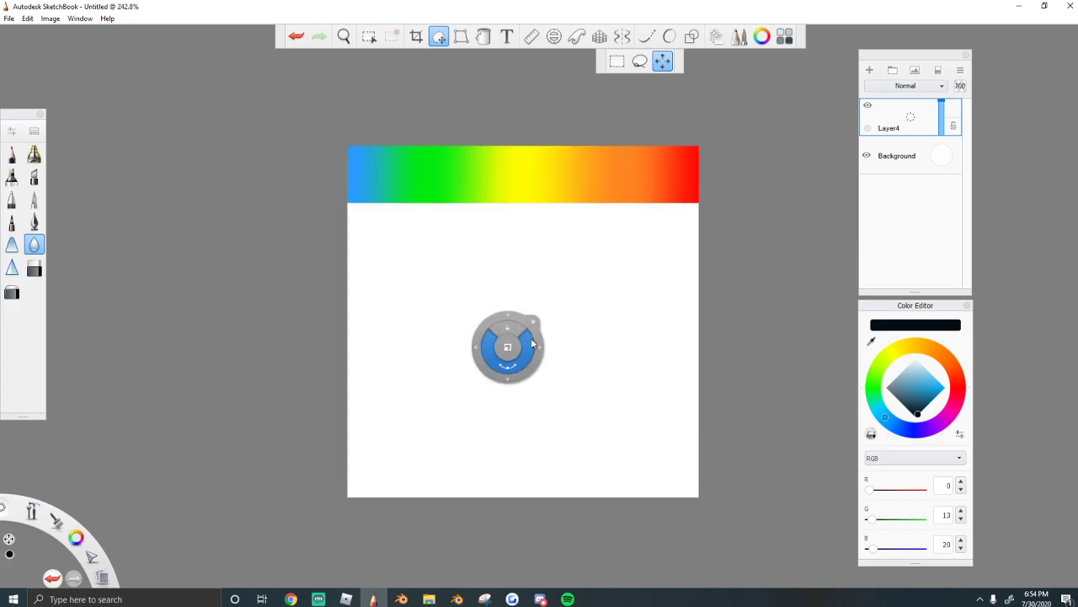
{"action": "left_click", "coordinate": [534, 322]}
- Add a new layer and fill it with a radial gradient centred on the canvas, extending just past the canvas edge
{"action": "scroll", "coordinate": [885, 294], "scroll_direction": "up", "scroll_amount": 4}
{"action": "scroll", "coordinate": [581, 278], "scroll_direction": "down", "scroll_amount": 5}
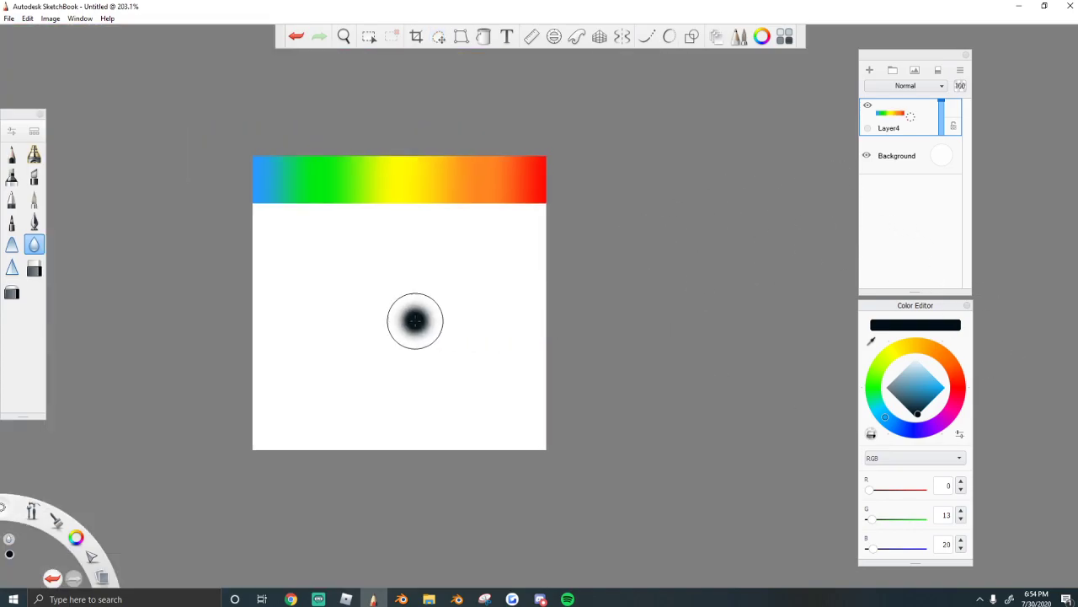
{"action": "scroll", "coordinate": [383, 312], "scroll_direction": "up", "scroll_amount": 1}
{"action": "scroll", "coordinate": [309, 308], "scroll_direction": "down", "scroll_amount": 1}
{"action": "scroll", "coordinate": [194, 293], "scroll_direction": "up", "scroll_amount": 1}
{"action": "left_click", "coordinate": [871, 70]}
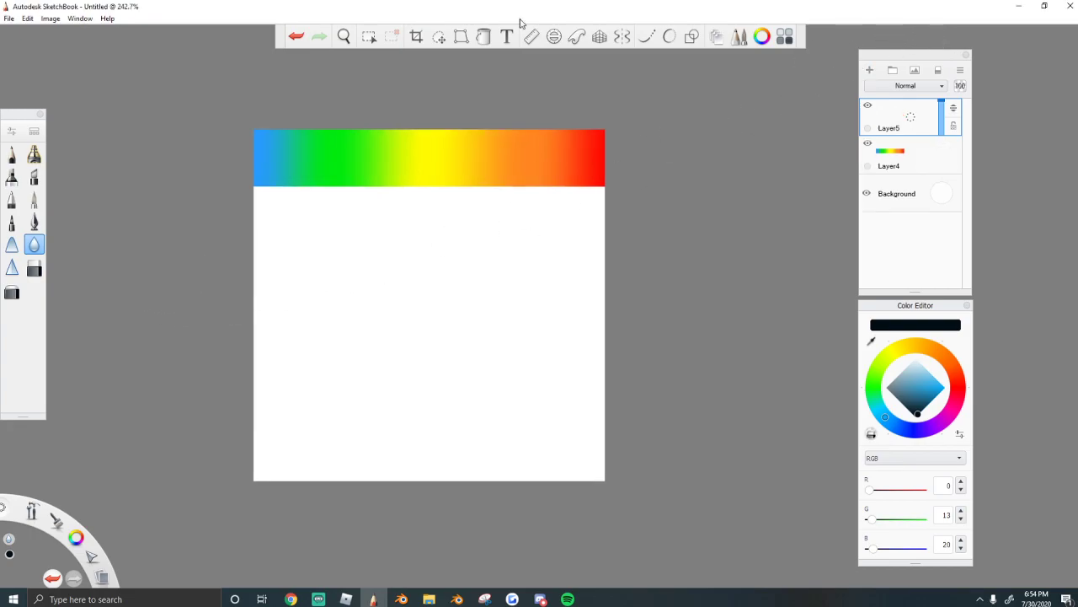
{"action": "left_click", "coordinate": [484, 36]}
{"action": "left_click", "coordinate": [598, 61]}
{"action": "left_click", "coordinate": [402, 353]}
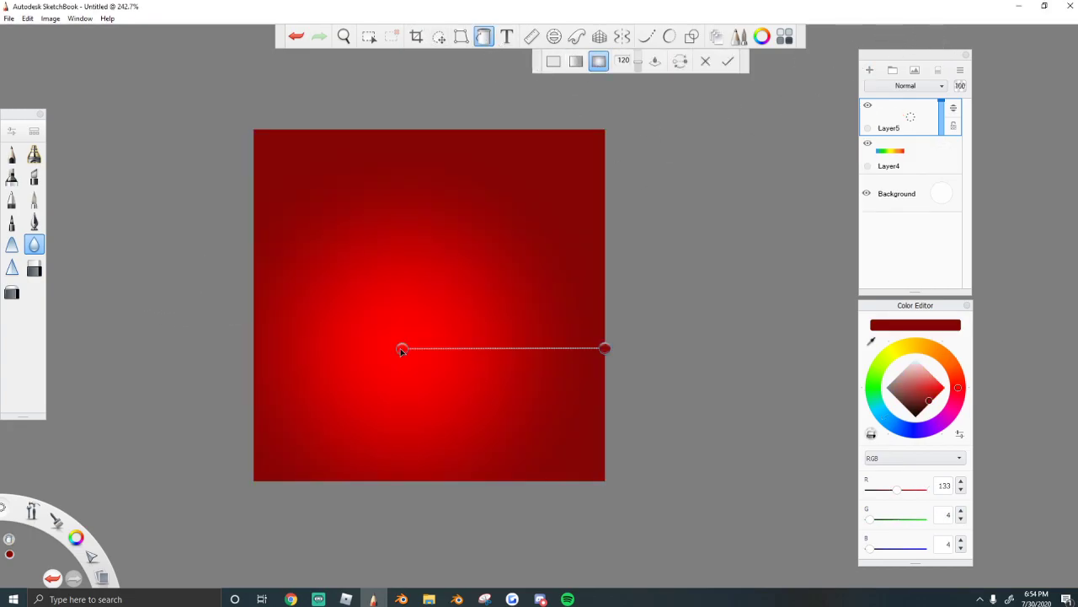
{"action": "left_click_drag", "start_coordinate": [408, 352], "coordinate": [428, 317]}
{"action": "left_click_drag", "start_coordinate": [603, 348], "coordinate": [626, 364]}
- Recolour the radial gradient with a dark grey centre and black outer edge, widen it slightly and apply it
{"action": "left_click_drag", "start_coordinate": [920, 406], "coordinate": [915, 419]}
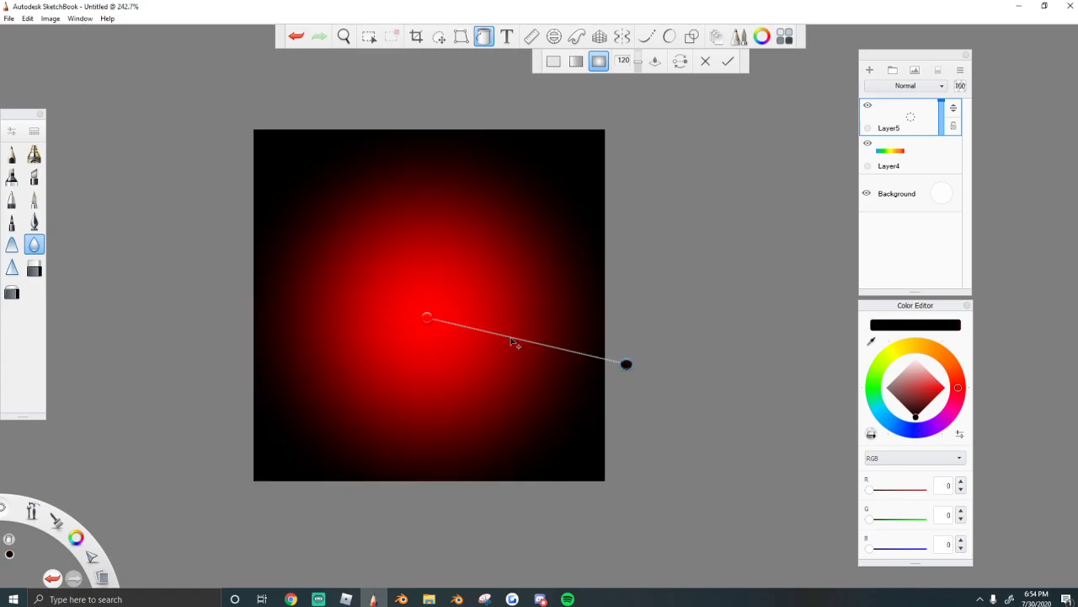
{"action": "left_click", "coordinate": [427, 319]}
{"action": "left_click", "coordinate": [900, 396]}
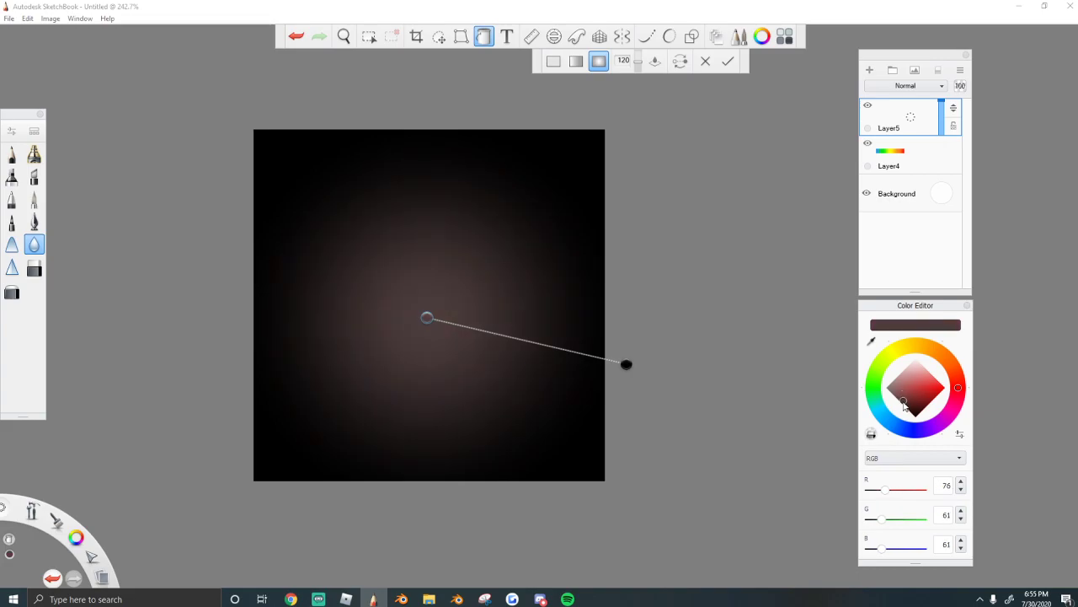
{"action": "left_click", "coordinate": [908, 410]}
{"action": "left_click_drag", "start_coordinate": [626, 365], "coordinate": [655, 365]}
{"action": "left_click", "coordinate": [730, 62]}
- Move the dark gradient layer down so it sits directly below the rainbow strip
{"action": "left_click", "coordinate": [439, 36]}
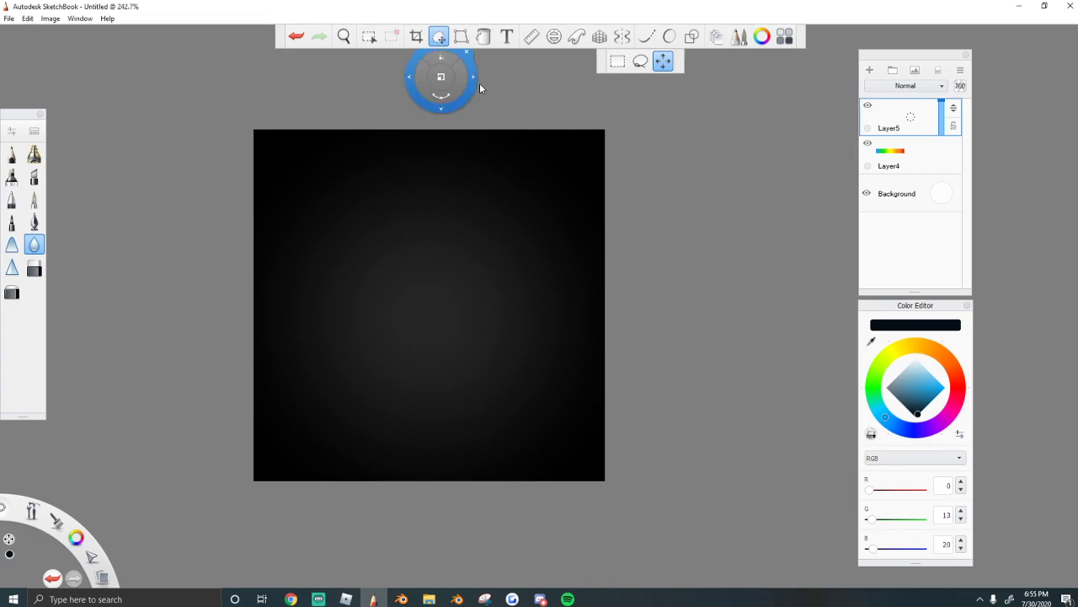
{"action": "left_click_drag", "start_coordinate": [459, 75], "coordinate": [471, 141]}
{"action": "left_click", "coordinate": [495, 115]}
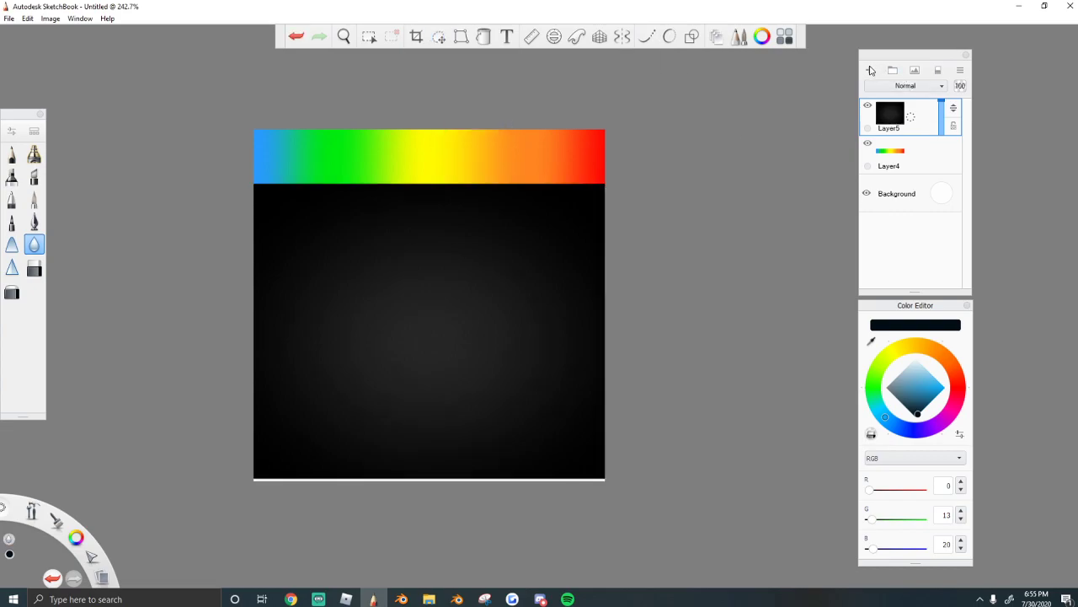
- Add a new layer above the dark gradient and prepare a small brush with white, RGB 255, 255, 255
{"action": "left_click", "coordinate": [871, 70]}
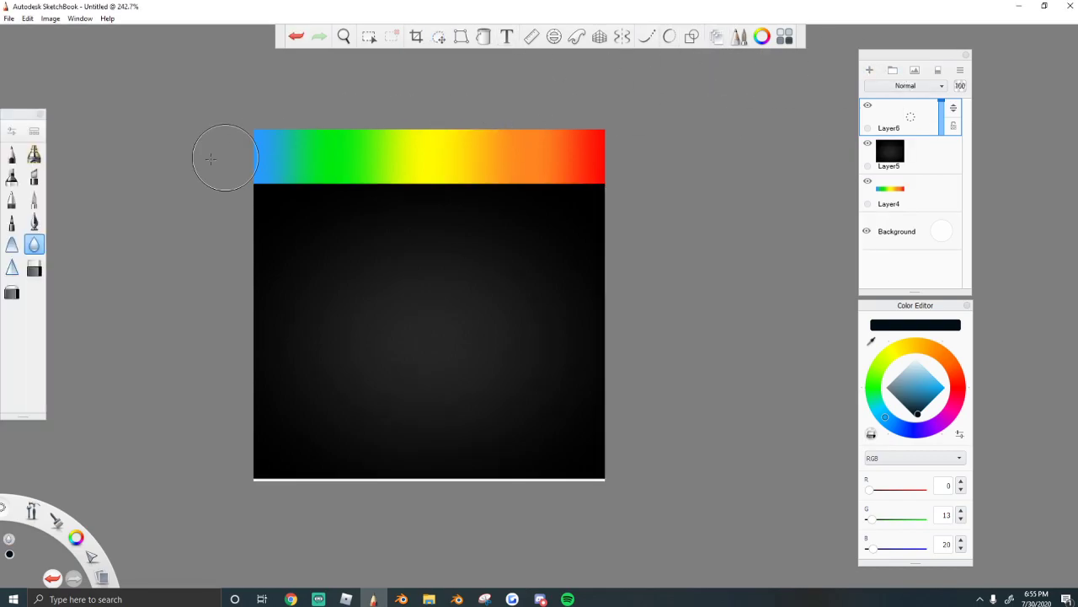
{"action": "left_click", "coordinate": [12, 199]}
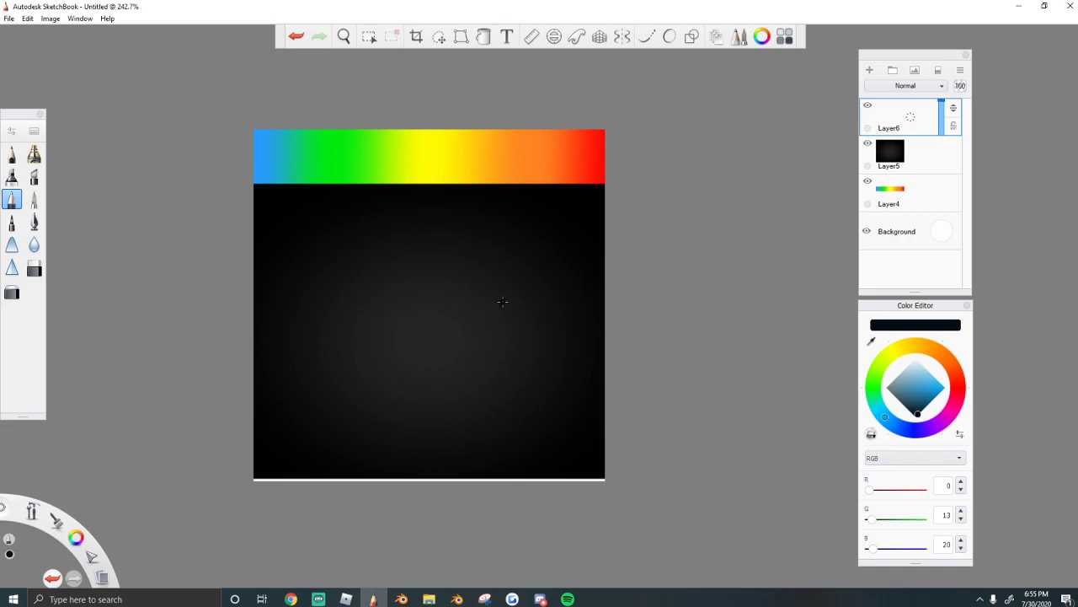
{"action": "left_click", "coordinate": [762, 36]}
{"action": "left_click", "coordinate": [762, 36]}
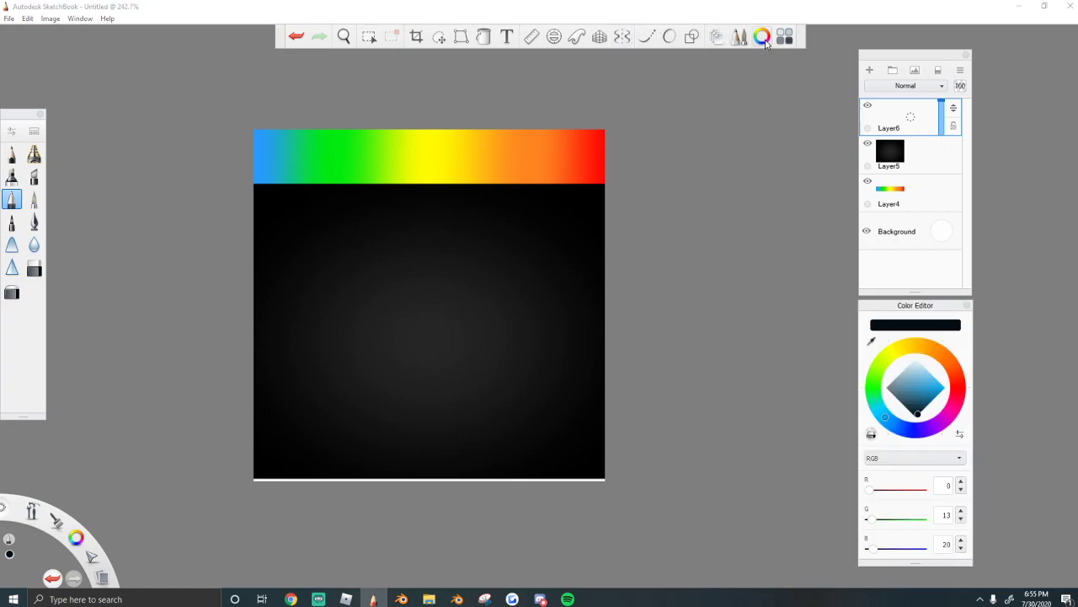
{"action": "left_click", "coordinate": [916, 359]}
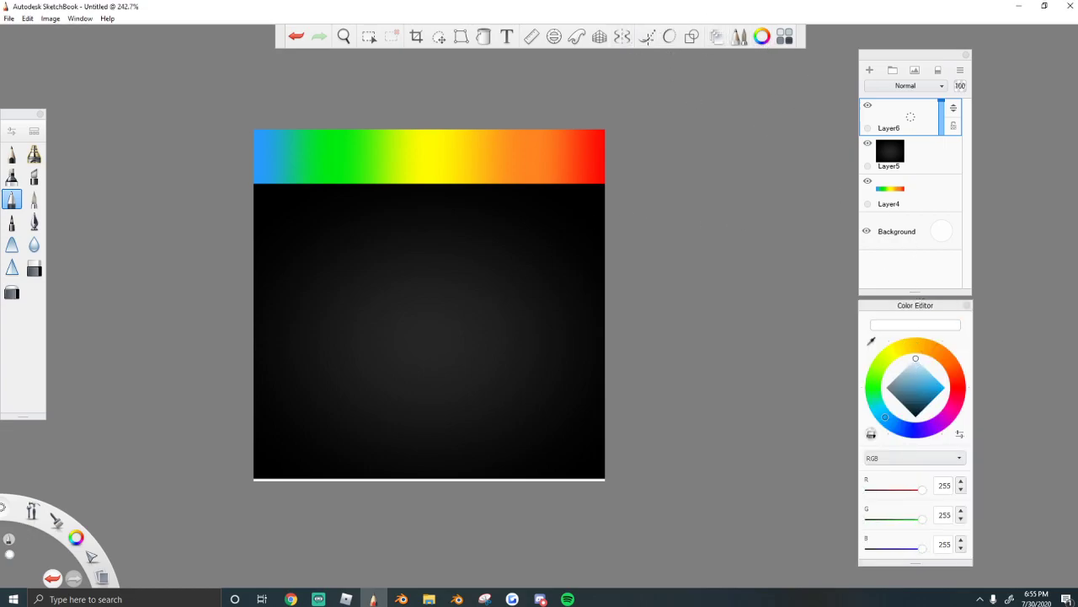
- Paint a smooth white smile curve across the dark area using a steady stroke level of 69
{"action": "left_click", "coordinate": [647, 37]}
{"action": "left_click_drag", "start_coordinate": [498, 344], "coordinate": [317, 246]}
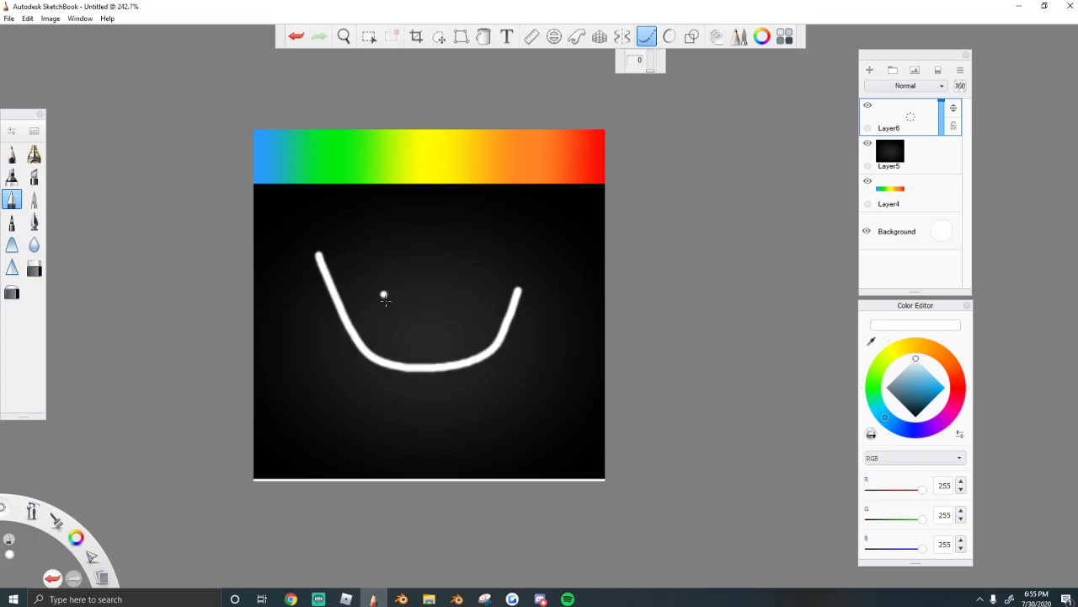
{"action": "key", "text": "ctrl+z"}
{"action": "left_click", "coordinate": [18, 131]}
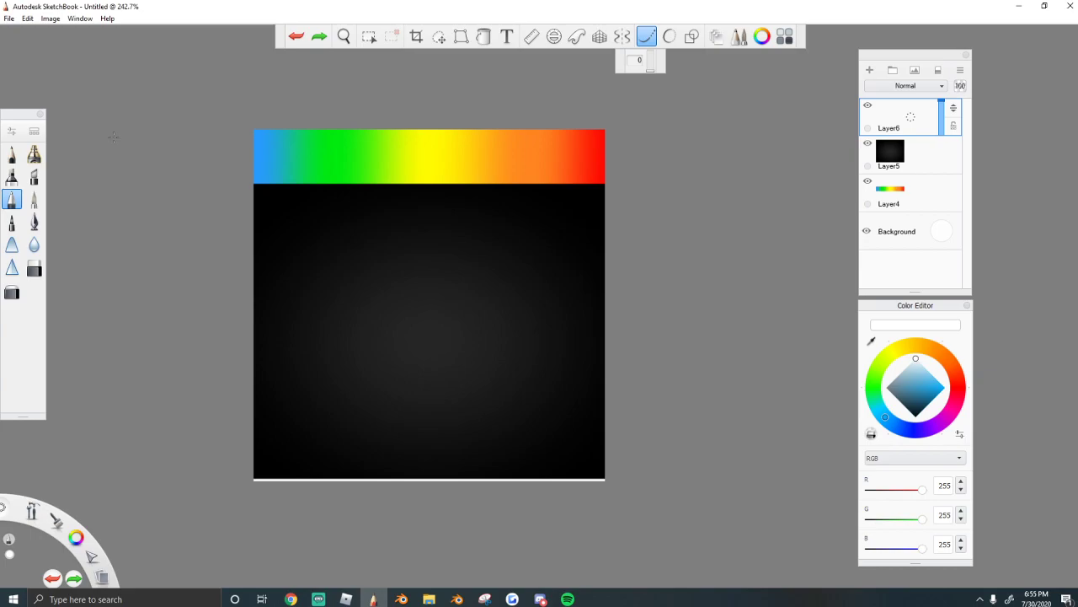
{"action": "left_click", "coordinate": [35, 132]}
{"action": "left_click", "coordinate": [603, 88]}
{"action": "left_click_drag", "start_coordinate": [651, 74], "coordinate": [651, 68]}
{"action": "left_click_drag", "start_coordinate": [475, 351], "coordinate": [337, 308]}
{"action": "key", "text": "ctrl+z"}
{"action": "left_click_drag", "start_coordinate": [650, 69], "coordinate": [650, 64]}
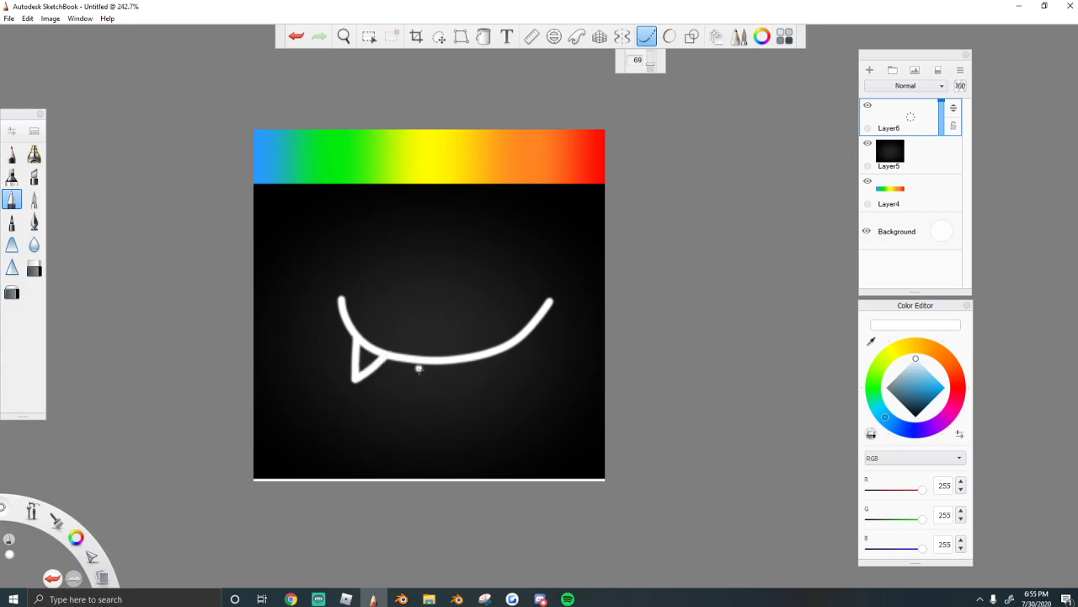
- Undo the fang and the corner crease strokes added to the smile, keeping only the curved line
{"action": "key", "text": "ctrl+a"}
{"action": "key", "text": "ctrl+z"}
{"action": "key", "text": "ctrl+z"}
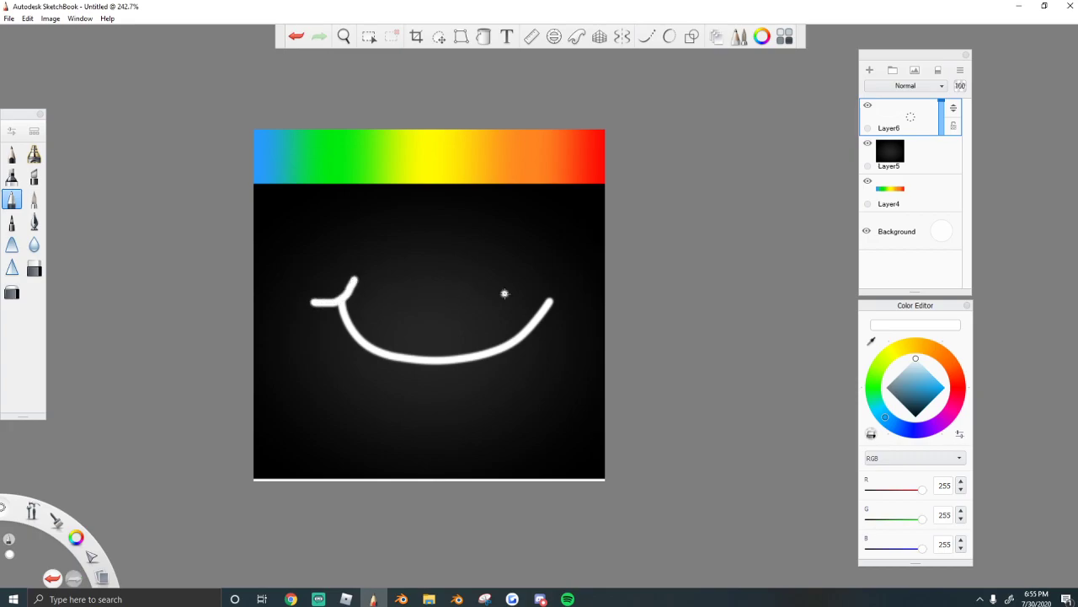
{"action": "key", "text": "ctrl+z"}
{"action": "key", "text": "ctrl+z"}
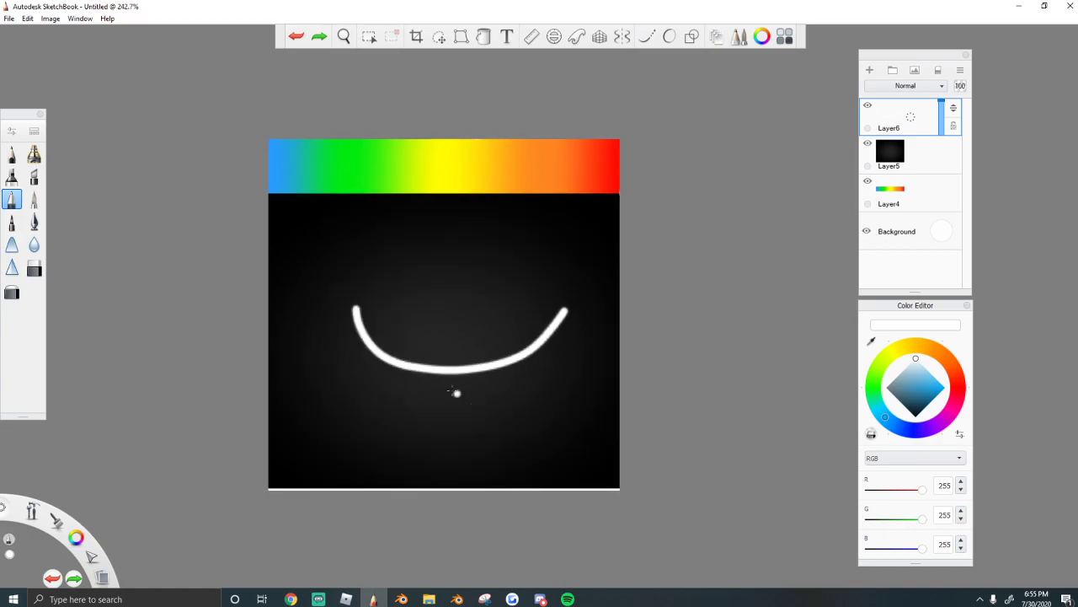
- Try painting a rounded tongue hanging below the smile curve and undo the attempts
{"action": "scroll", "coordinate": [475, 371], "scroll_direction": "up", "scroll_amount": 2}
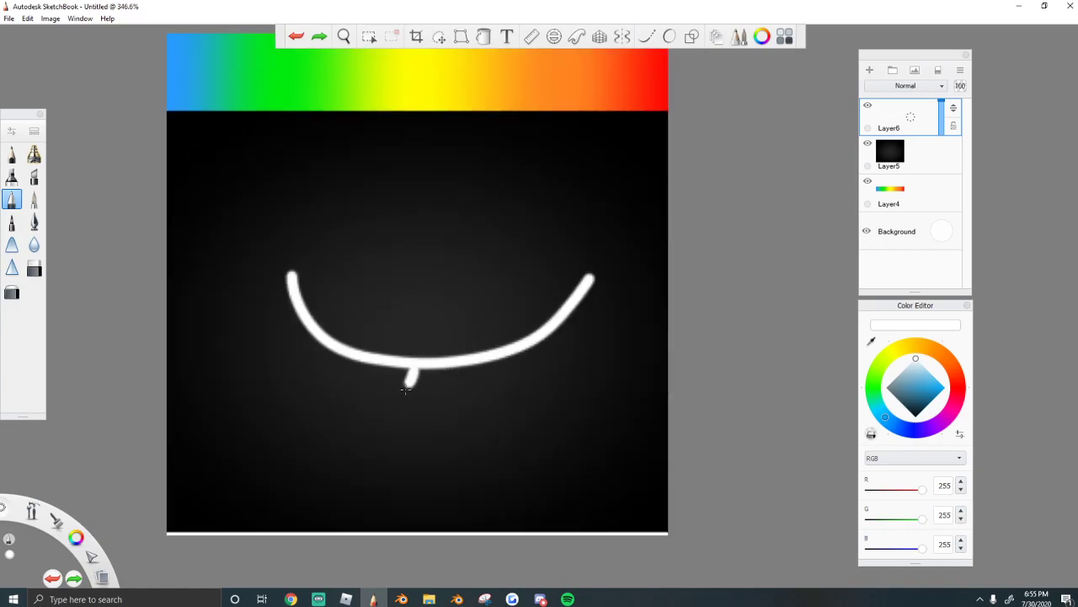
{"action": "mouse_move", "coordinate": [405, 388]}
{"action": "left_mouse_down"}
{"action": "mouse_move", "coordinate": [332, 357]}
{"action": "mouse_move", "coordinate": [396, 350]}
{"action": "left_mouse_up"}
{"action": "key", "text": "ctrl+z"}
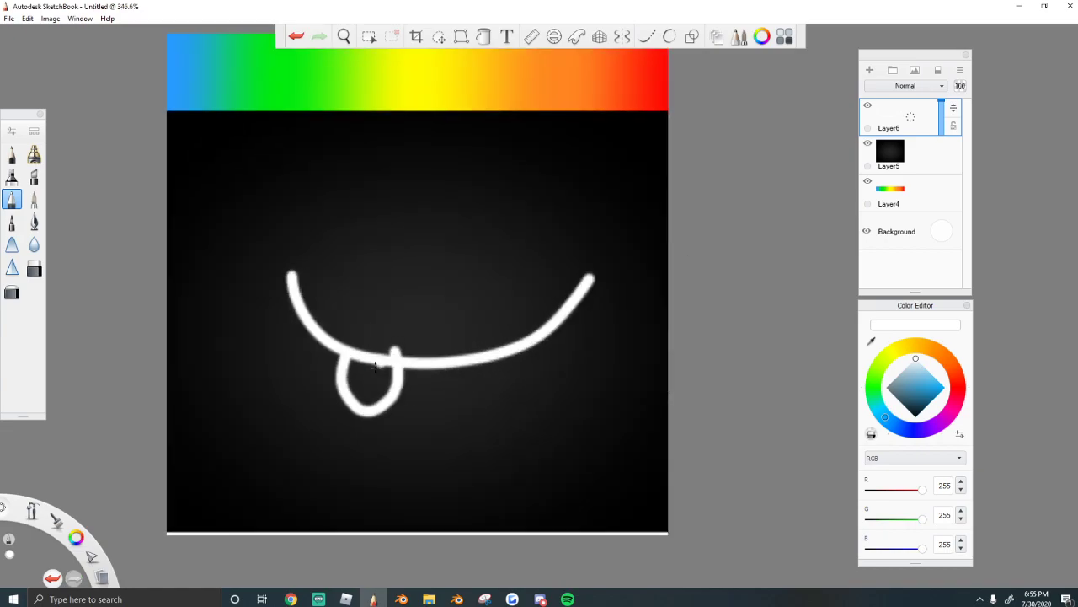
{"action": "scroll", "coordinate": [364, 387], "scroll_direction": "down", "scroll_amount": 3}
{"action": "key", "text": "ctrl+z"}
{"action": "scroll", "coordinate": [329, 341], "scroll_direction": "up", "scroll_amount": 2}
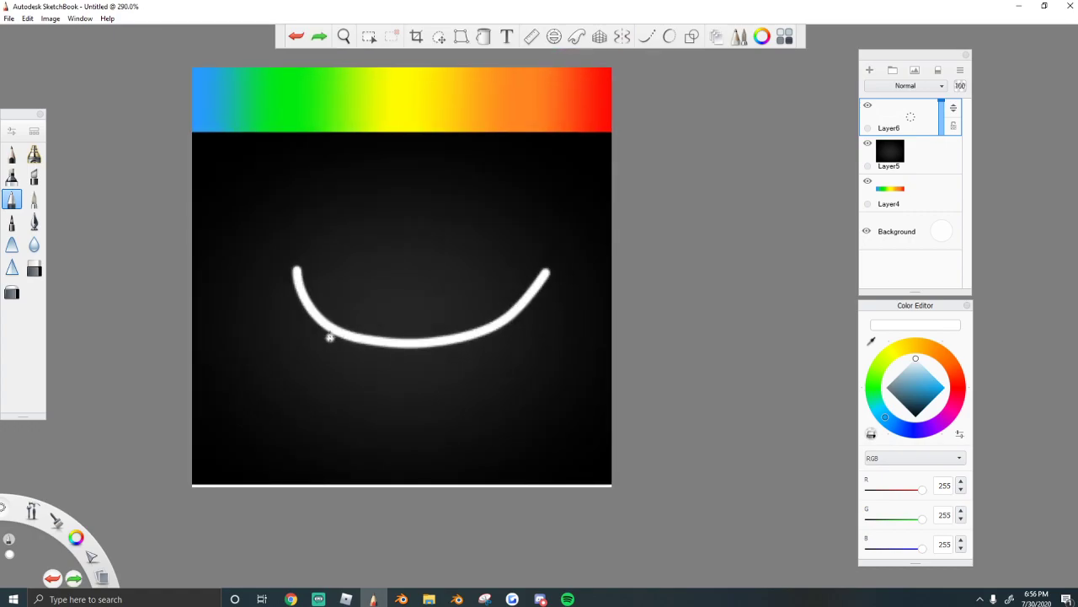
{"action": "key", "text": "ctrl+z"}
- Try a tongue with a short centre line under the smile's left half and undo both strokes
{"action": "left_click_drag", "start_coordinate": [359, 340], "coordinate": [348, 358]}
{"action": "scroll", "coordinate": [353, 369], "scroll_direction": "down", "scroll_amount": 3}
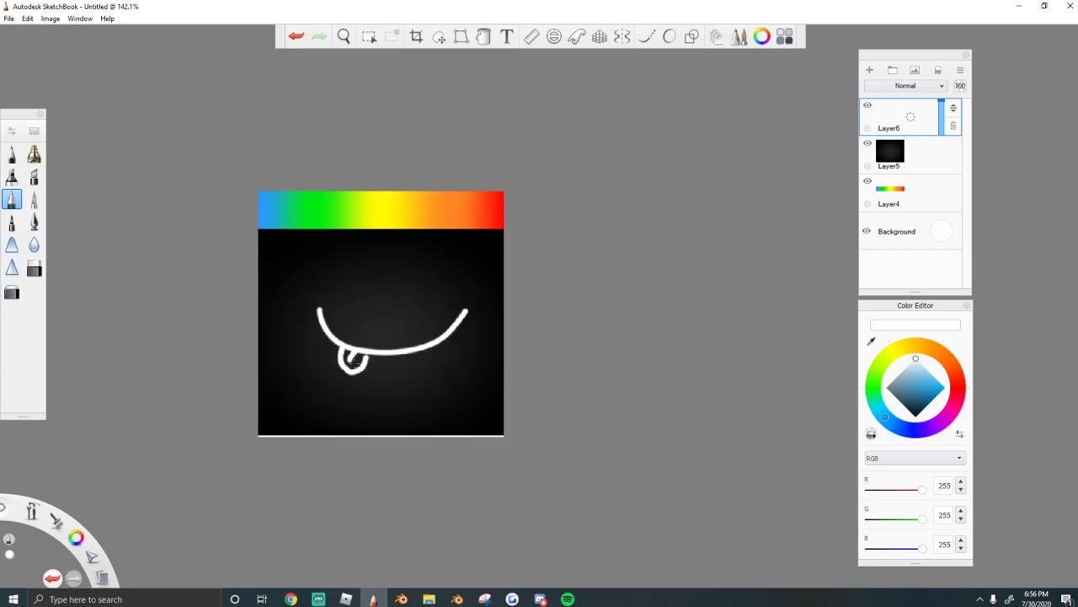
{"action": "scroll", "coordinate": [336, 325], "scroll_direction": "up", "scroll_amount": 4}
{"action": "scroll", "coordinate": [383, 316], "scroll_direction": "down", "scroll_amount": 5}
{"action": "key", "text": "ctrl+z"}
{"action": "key", "text": "ctrl+z"}
{"action": "scroll", "coordinate": [581, 251], "scroll_direction": "up", "scroll_amount": 3}
{"action": "scroll", "coordinate": [190, 280], "scroll_direction": "down", "scroll_amount": 2}
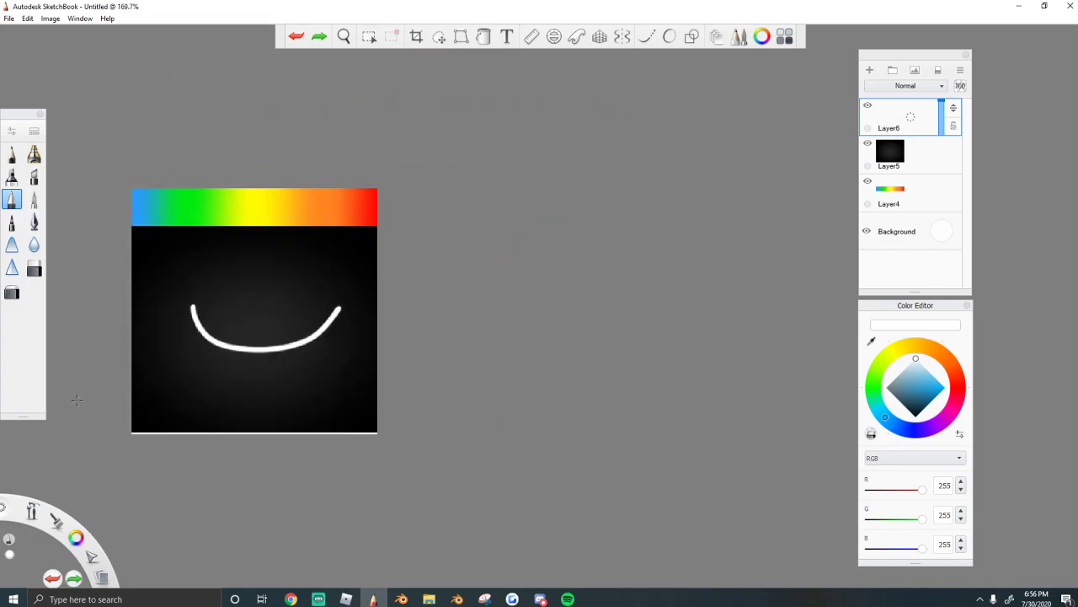
{"action": "scroll", "coordinate": [71, 400], "scroll_direction": "up", "scroll_amount": 6}
{"action": "scroll", "coordinate": [161, 386], "scroll_direction": "down", "scroll_amount": 5}
{"action": "scroll", "coordinate": [118, 220], "scroll_direction": "up", "scroll_amount": 3}
{"action": "scroll", "coordinate": [405, 228], "scroll_direction": "down", "scroll_amount": 2}
{"action": "scroll", "coordinate": [601, 226], "scroll_direction": "up", "scroll_amount": 2}
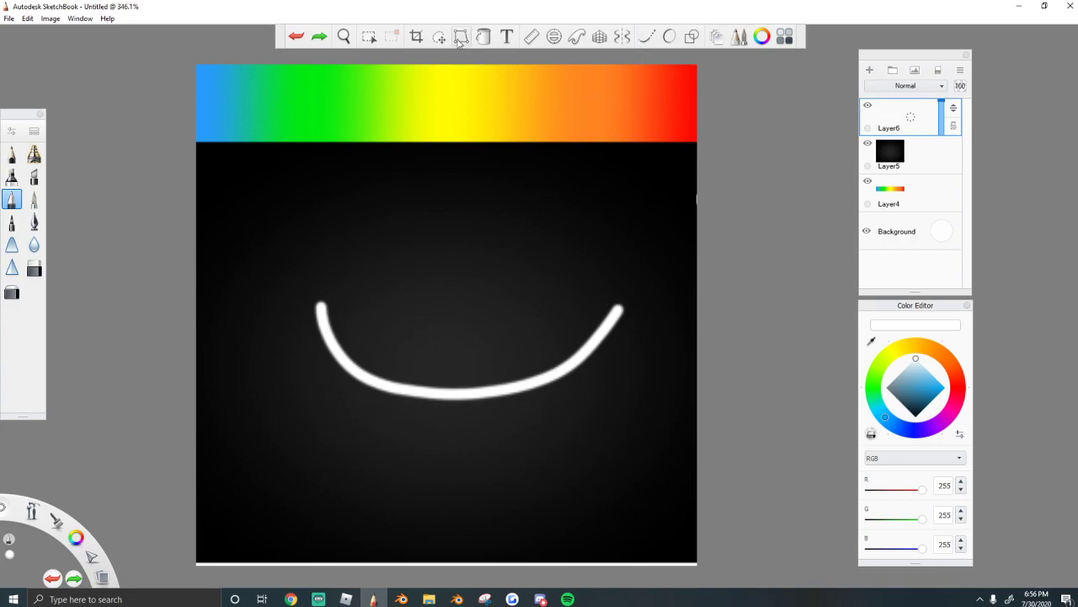
- Scale the smile curve down slightly and shift it toward the canvas centre, undoing the trial rotation
{"action": "left_click", "coordinate": [460, 41]}
{"action": "left_click", "coordinate": [369, 37]}
{"action": "left_click", "coordinate": [439, 36]}
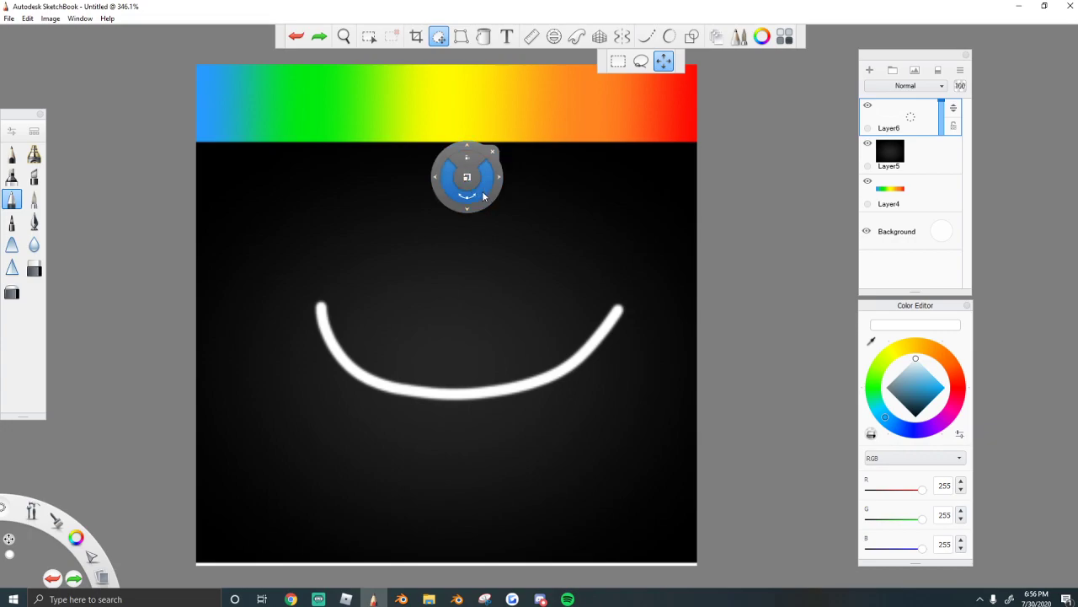
{"action": "left_click_drag", "start_coordinate": [484, 195], "coordinate": [469, 200]}
{"action": "key", "text": "super"}
{"action": "key", "text": "super"}
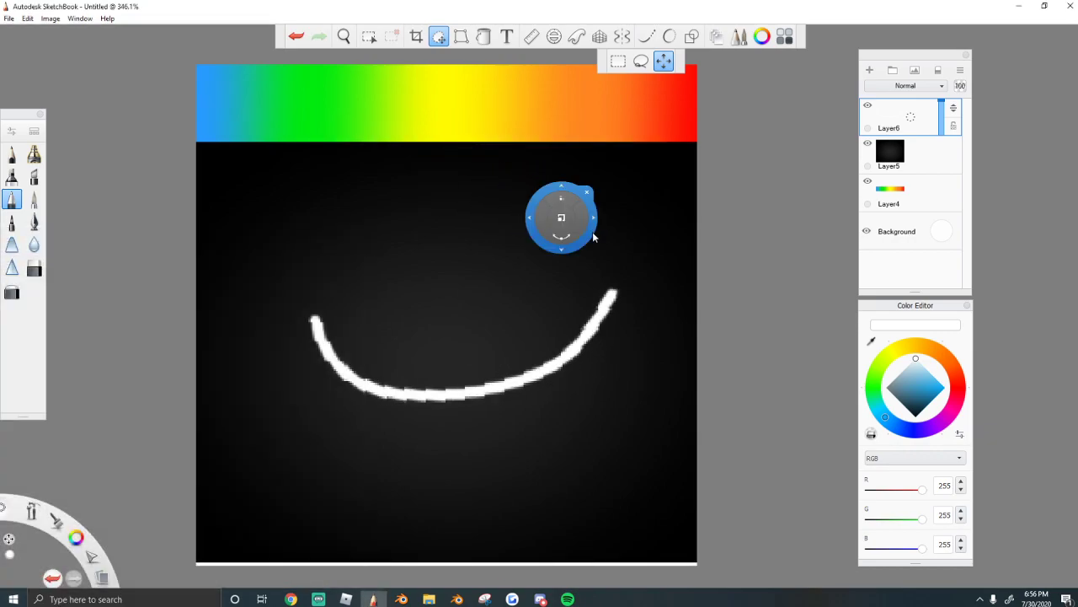
{"action": "key", "text": "ctrl+z"}
{"action": "left_click_drag", "start_coordinate": [526, 222], "coordinate": [550, 238]}
{"action": "key", "text": "Escape"}
{"action": "scroll", "coordinate": [698, 294], "scroll_direction": "down", "scroll_amount": 3}
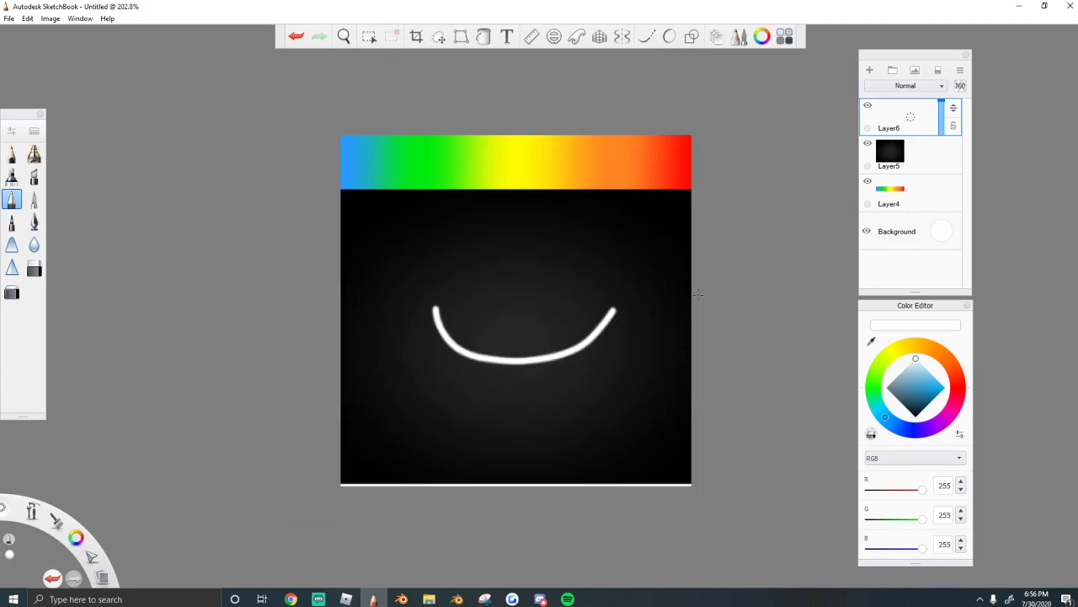
- Switch to Blender, dismiss the splash screen and delete the default cube, camera and lamp
{"action": "scroll", "coordinate": [698, 293], "scroll_direction": "up", "scroll_amount": 2}
{"action": "left_click", "coordinate": [401, 599]}
{"action": "scroll", "coordinate": [537, 320], "scroll_direction": "down", "scroll_amount": 2}
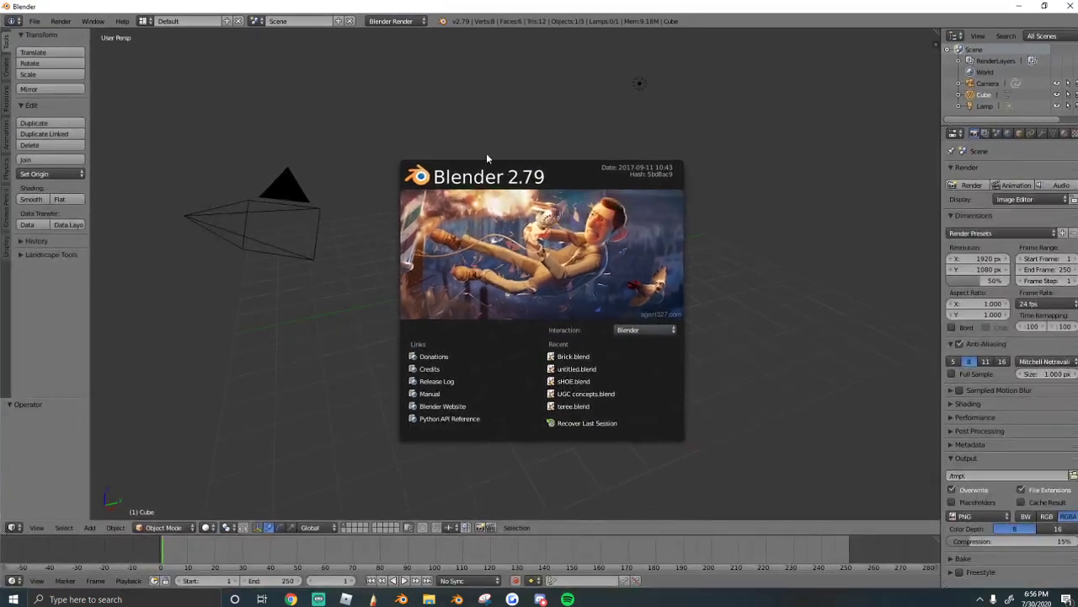
{"action": "left_click", "coordinate": [486, 152]}
{"action": "key", "text": "a"}
{"action": "key", "text": "a"}
{"action": "key", "text": "x"}
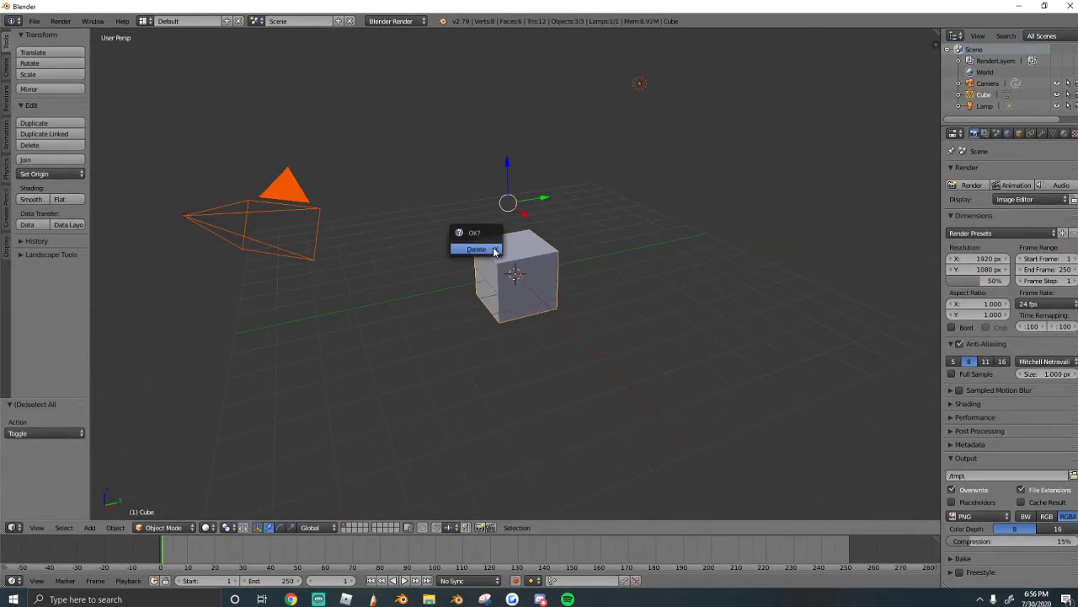
{"action": "left_click", "coordinate": [495, 249]}
- Import the Wavefront model dummy.obj from the Documents folder
{"action": "left_click", "coordinate": [34, 21]}
{"action": "mouse_move", "coordinate": [84, 239]}
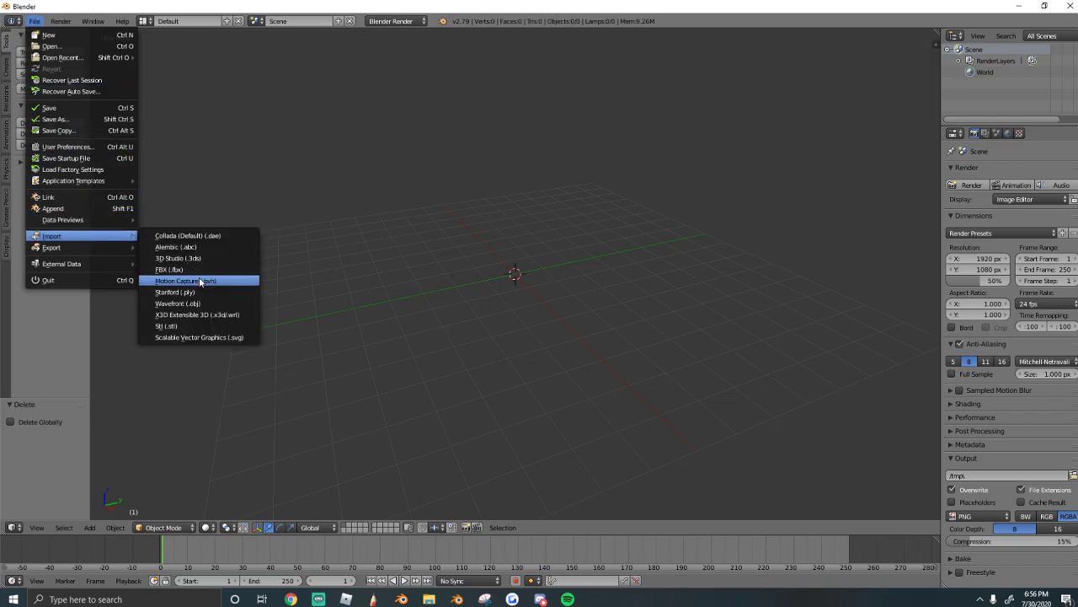
{"action": "left_click", "coordinate": [202, 303]}
{"action": "scroll", "coordinate": [952, 253], "scroll_direction": "down", "scroll_amount": 5}
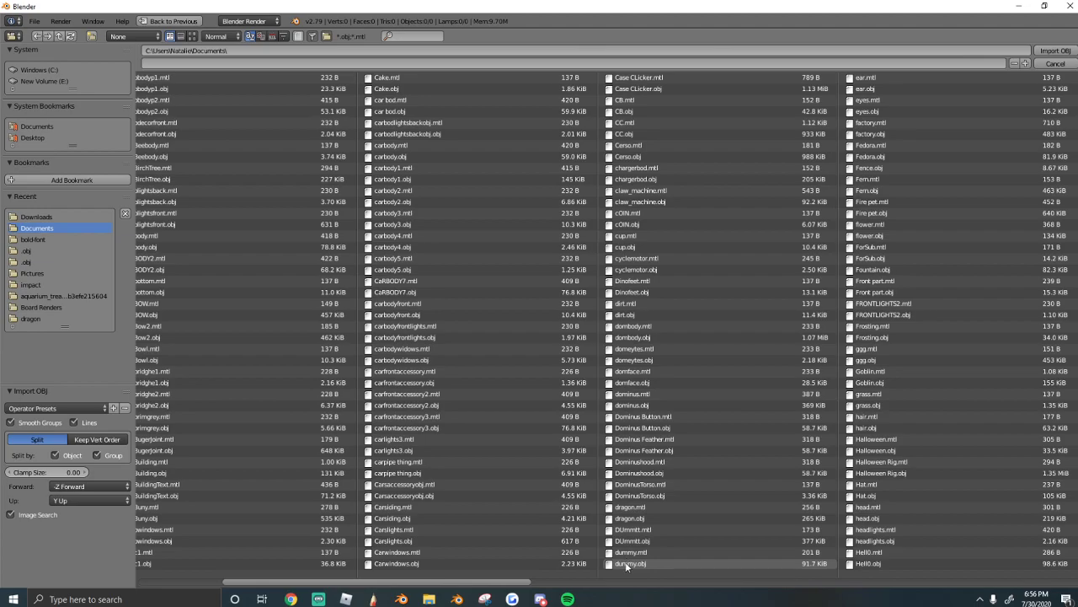
{"action": "left_click", "coordinate": [628, 562]}
{"action": "left_click", "coordinate": [1063, 51]}
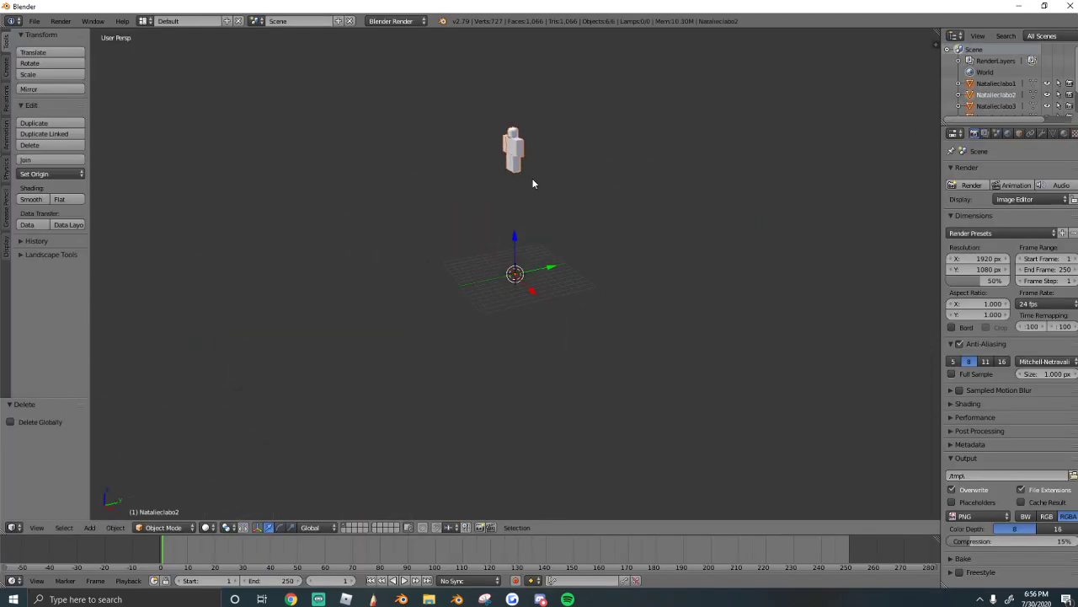
- Join the imported body parts into one object, set its origin to geometry and clear its location
{"action": "key", "text": "ctrl+j"}
{"action": "key", "text": "ctrl+shift+alt+c"}
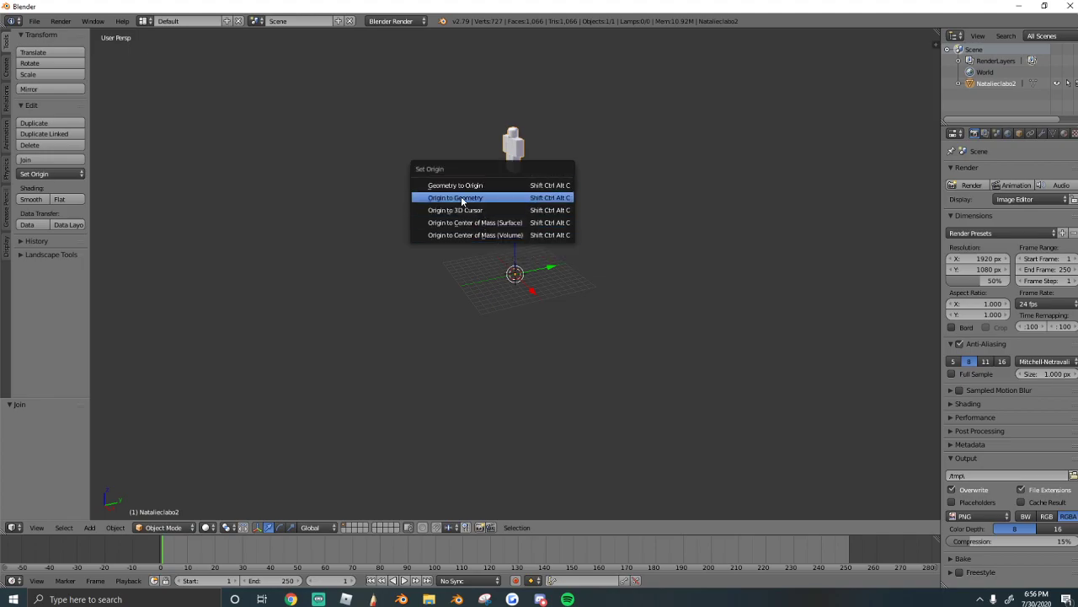
{"action": "left_click", "coordinate": [462, 199]}
{"action": "scroll", "coordinate": [506, 255], "scroll_direction": "up", "scroll_amount": 7}
{"action": "scroll", "coordinate": [505, 244], "scroll_direction": "down", "scroll_amount": 3, "text": "alt"}
{"action": "key", "text": "alt+g"}
{"action": "scroll", "coordinate": [486, 265], "scroll_direction": "up", "scroll_amount": 6}
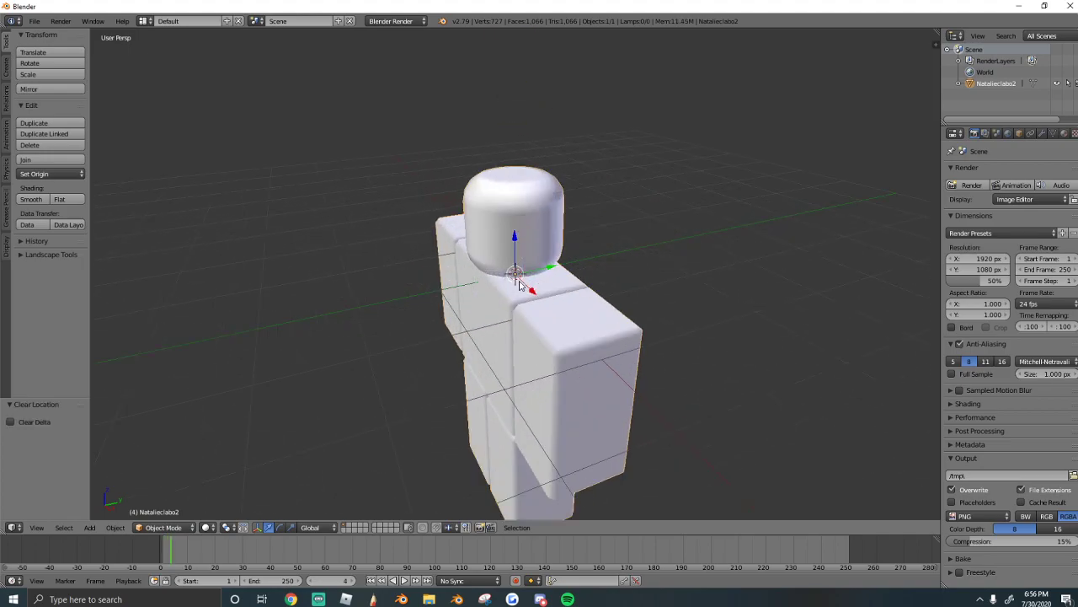
- Switch the viewport to textured shading and inspect the figure's face and upper body from the front
{"action": "middle_click_drag", "start_coordinate": [489, 270], "coordinate": [305, 267]}
{"action": "key", "text": "shift+f"}
{"action": "left_click", "coordinate": [305, 266]}
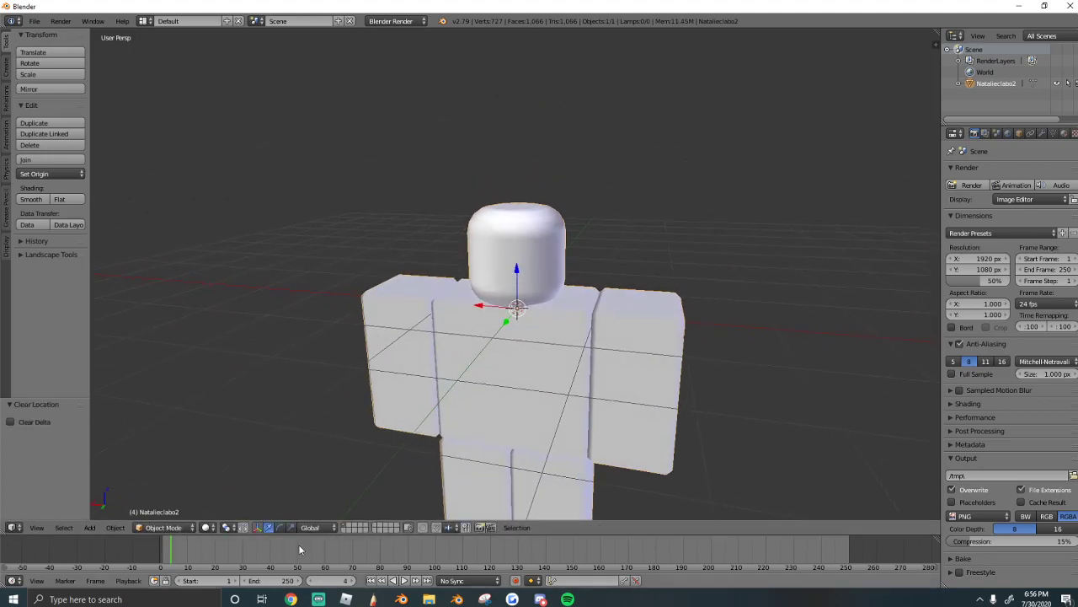
{"action": "left_click", "coordinate": [206, 528]}
{"action": "left_click", "coordinate": [317, 472]}
{"action": "key", "text": "shift+f"}
{"action": "key", "text": "w"}
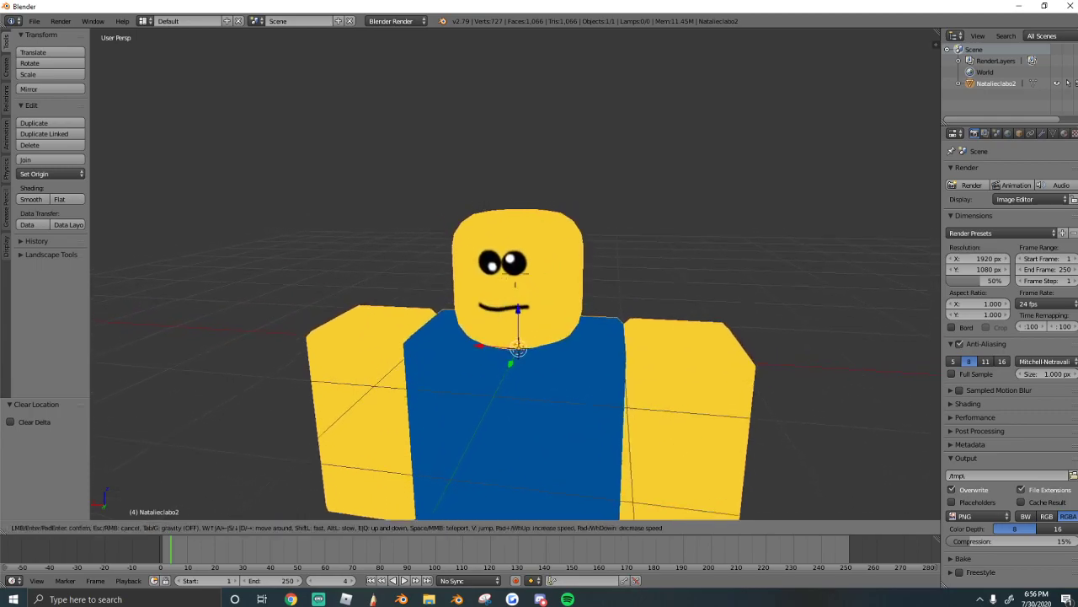
{"action": "key", "text": "Escape"}
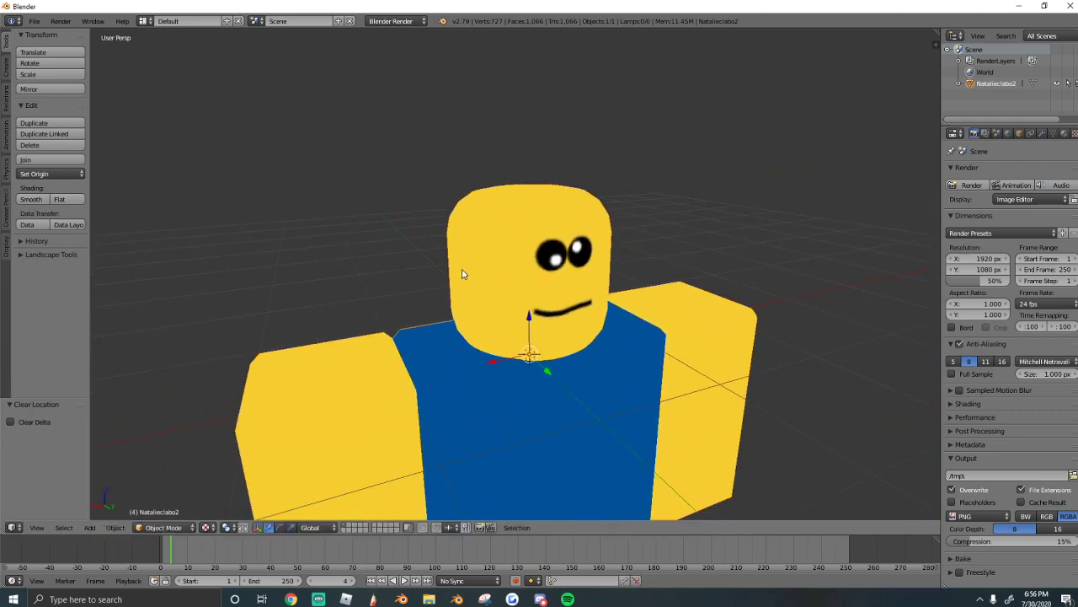
- Deselect the figure and place the 3D cursor in the empty space beside its head
{"action": "left_click", "coordinate": [7, 71]}
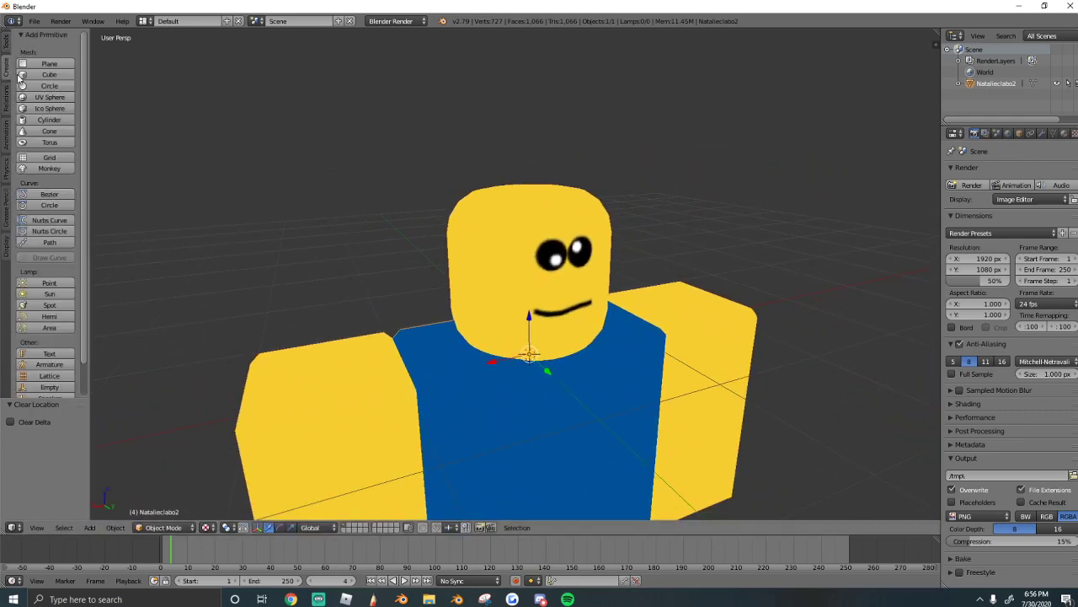
{"action": "key", "text": "a"}
{"action": "left_click", "coordinate": [354, 279]}
{"action": "scroll", "coordinate": [42, 328], "scroll_direction": "down", "scroll_amount": 2}
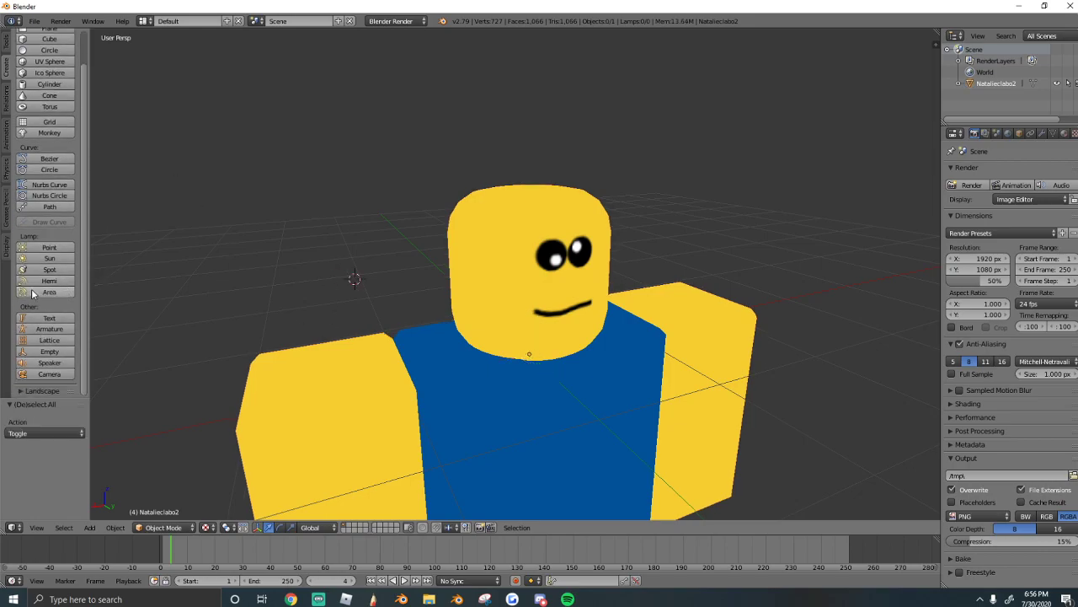
{"action": "scroll", "coordinate": [37, 385], "scroll_direction": "down", "scroll_amount": 1}
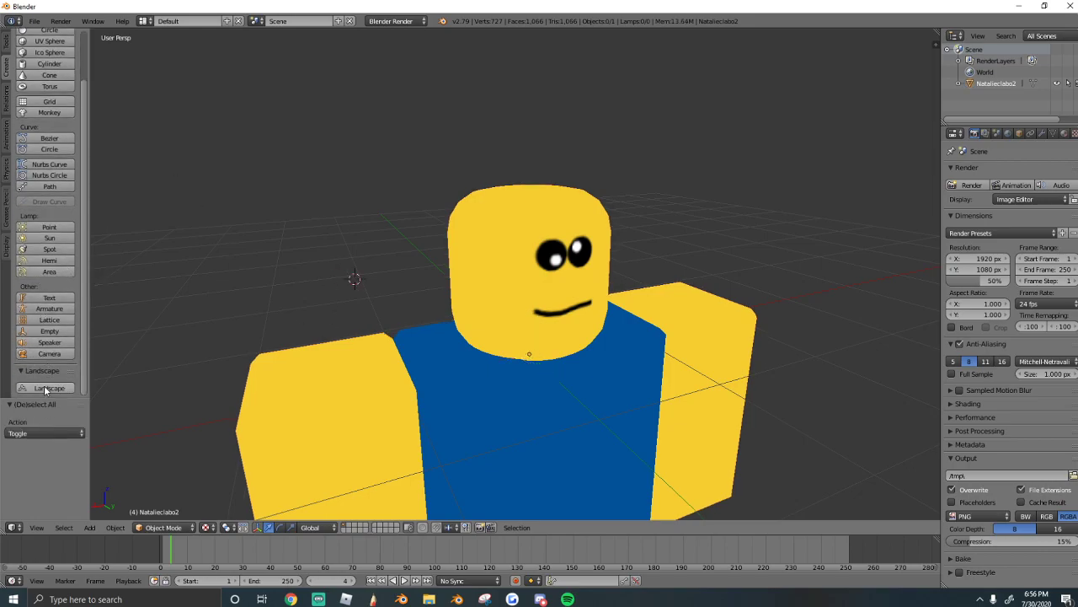
{"action": "scroll", "coordinate": [42, 253], "scroll_direction": "up", "scroll_amount": 3}
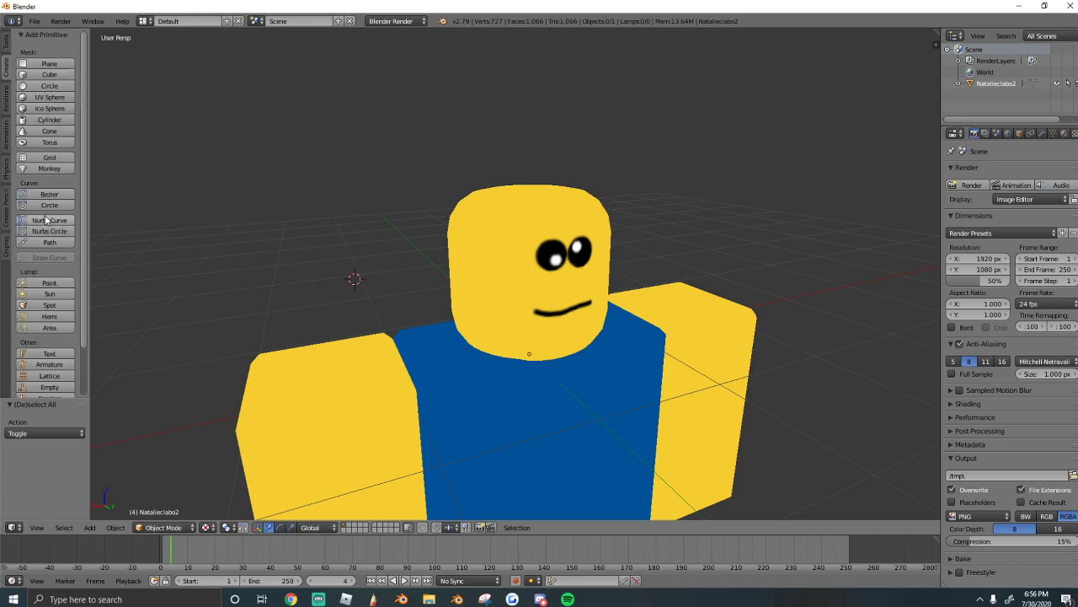
- Try a default torus with its location cleared to the origin, and delete it
{"action": "left_click", "coordinate": [48, 141]}
{"action": "scroll", "coordinate": [422, 286], "scroll_direction": "down", "scroll_amount": 3}
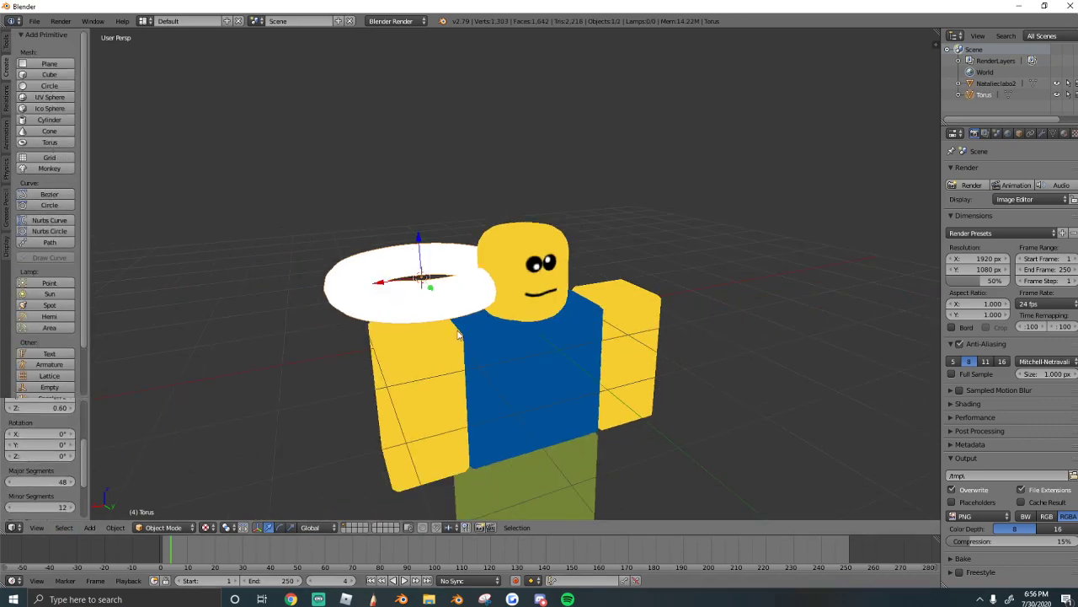
{"action": "key", "text": "alt+g"}
{"action": "key", "text": "x"}
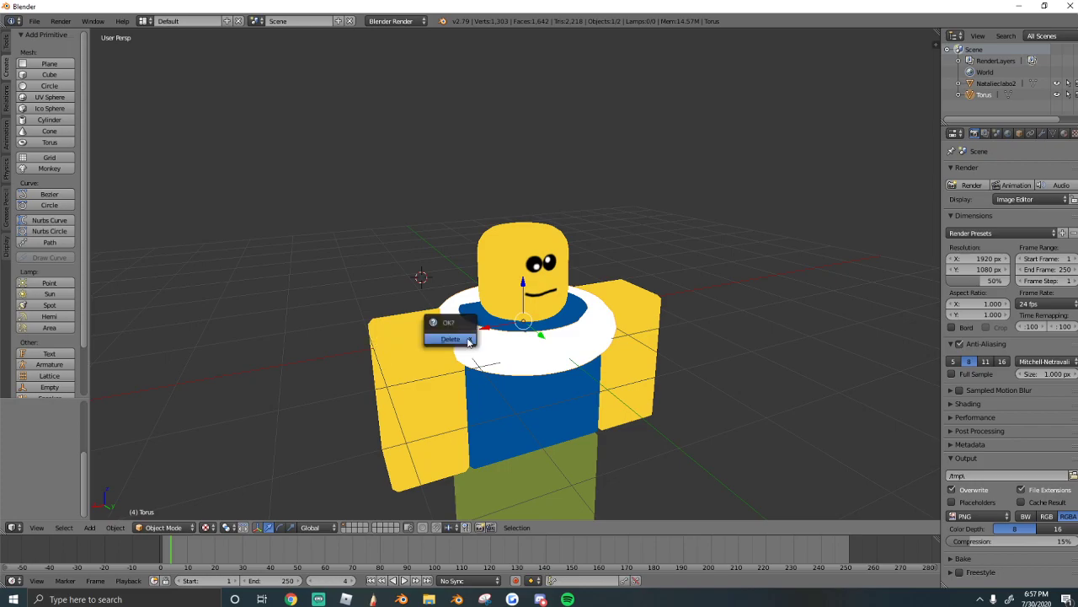
{"action": "left_click", "coordinate": [466, 339]}
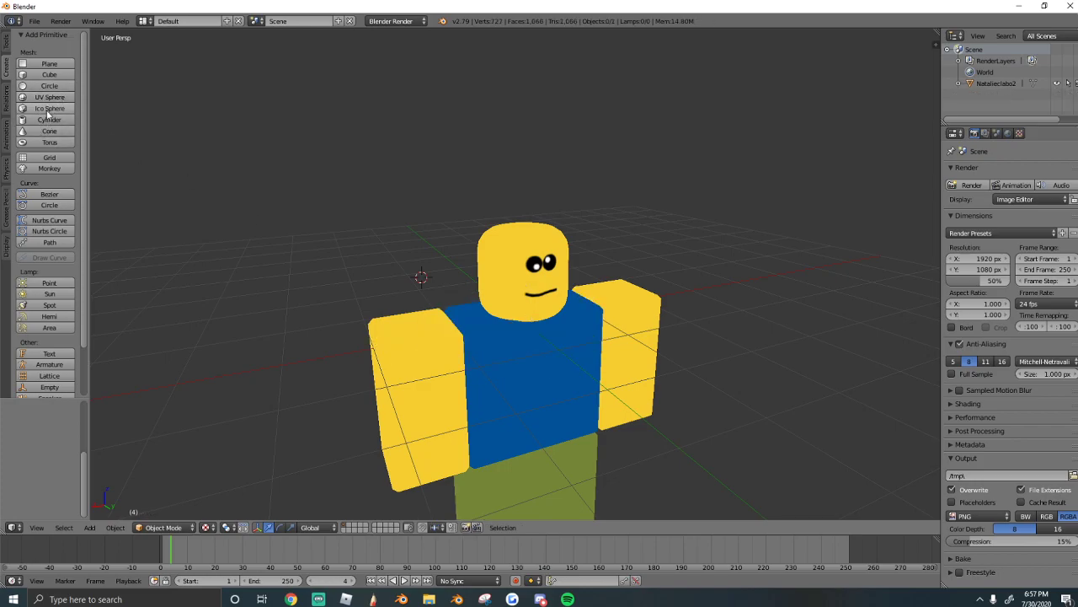
- Add a torus at the 3D cursor beside the head and switch the viewport to solid shading
{"action": "left_click", "coordinate": [47, 142]}
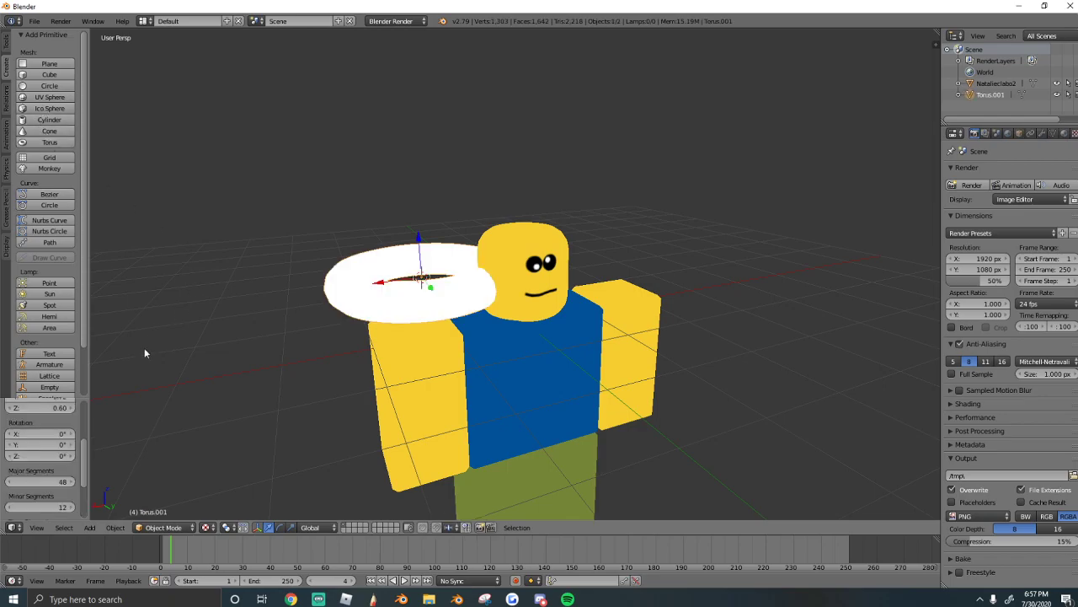
{"action": "scroll", "coordinate": [144, 354], "scroll_direction": "up", "scroll_amount": 3}
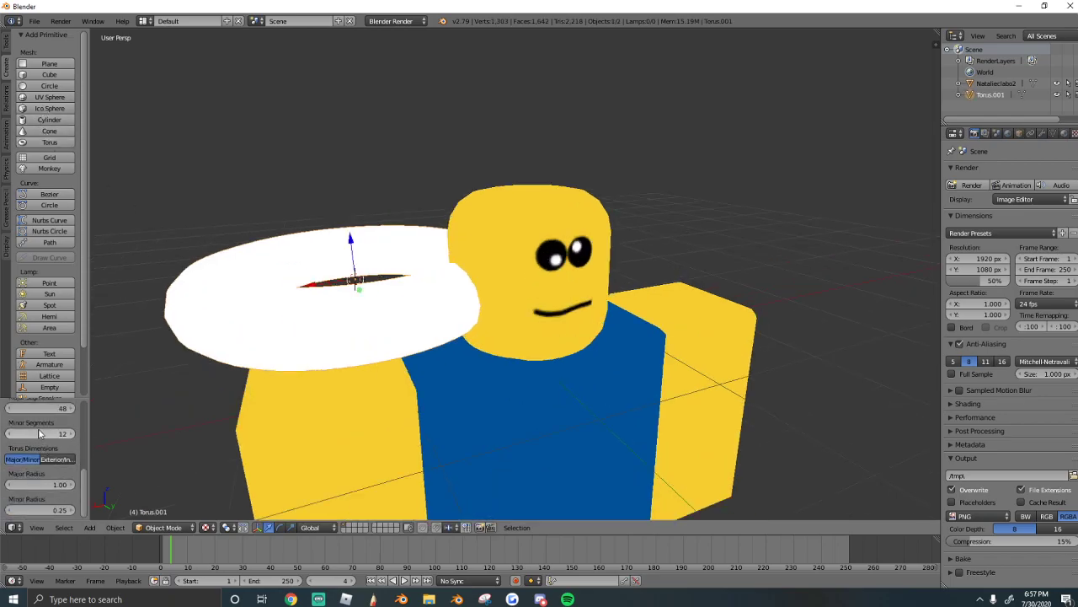
{"action": "scroll", "coordinate": [38, 433], "scroll_direction": "up", "scroll_amount": 2}
{"action": "left_click", "coordinate": [206, 527]}
{"action": "left_click", "coordinate": [240, 484]}
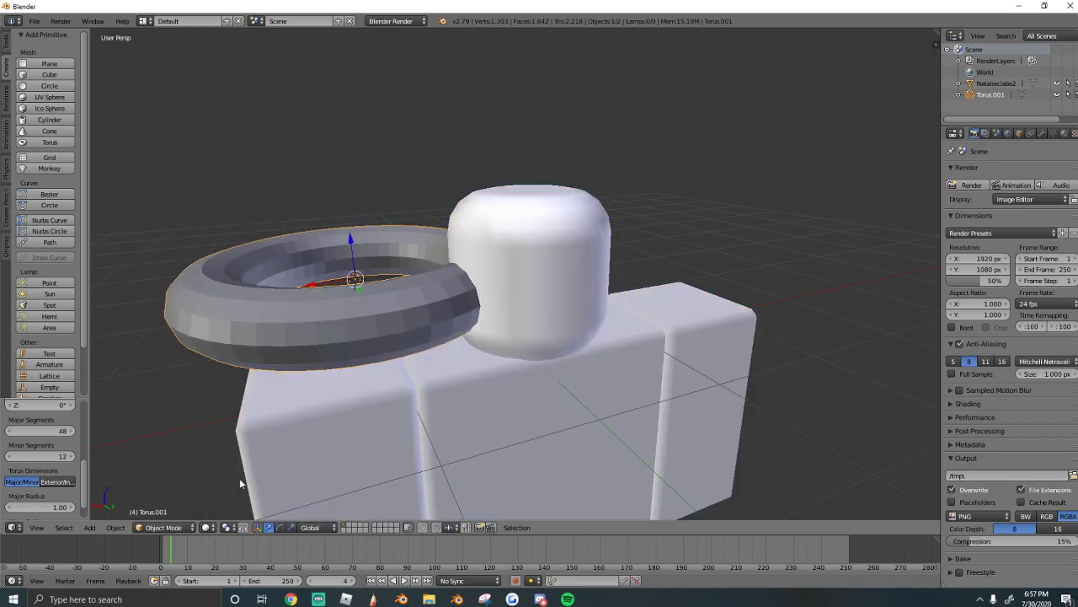
- Set the torus's minor segments to 6
{"action": "key", "text": "shift+f"}
{"action": "key", "text": "w"}
{"action": "key", "text": "a"}
{"action": "key", "text": "e"}
{"action": "left_click", "coordinate": [516, 275]}
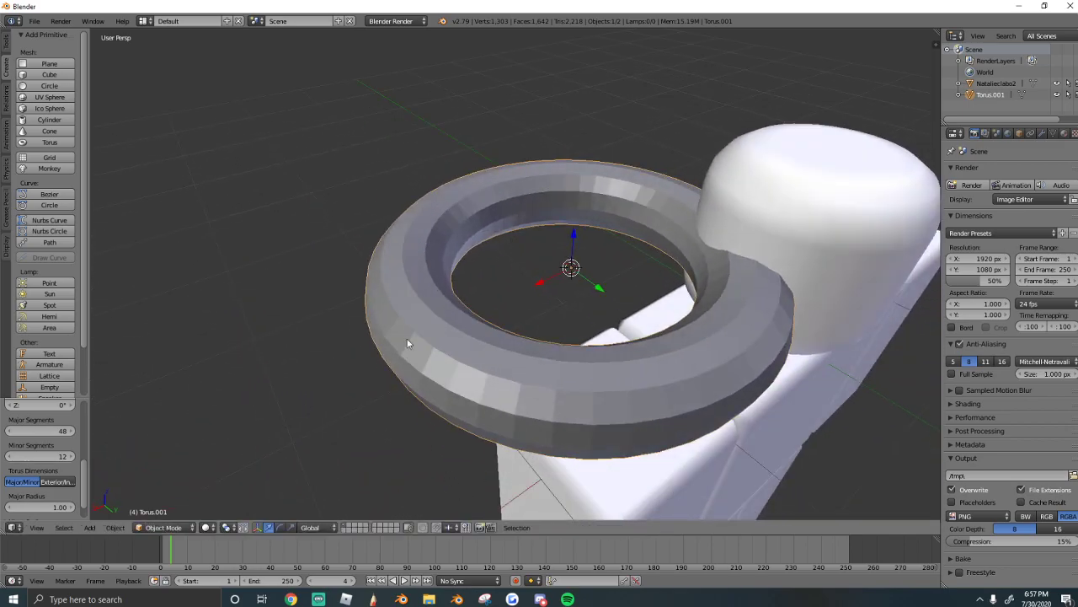
{"action": "key", "text": "shift+f"}
{"action": "key", "text": "w"}
{"action": "left_click", "coordinate": [516, 275]}
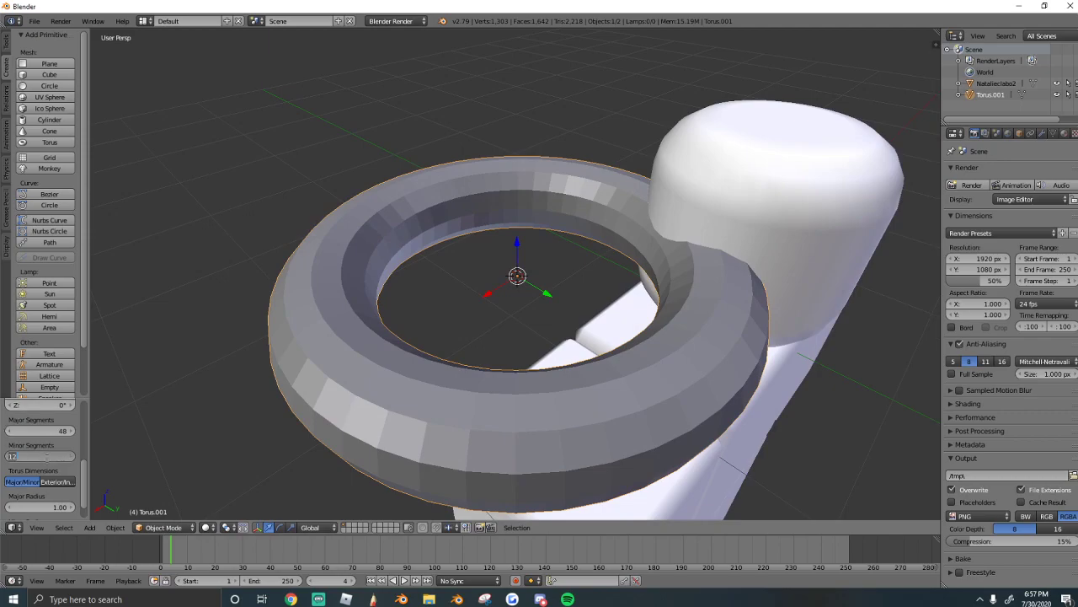
{"action": "left_click_drag", "start_coordinate": [46, 456], "coordinate": [48, 461]}
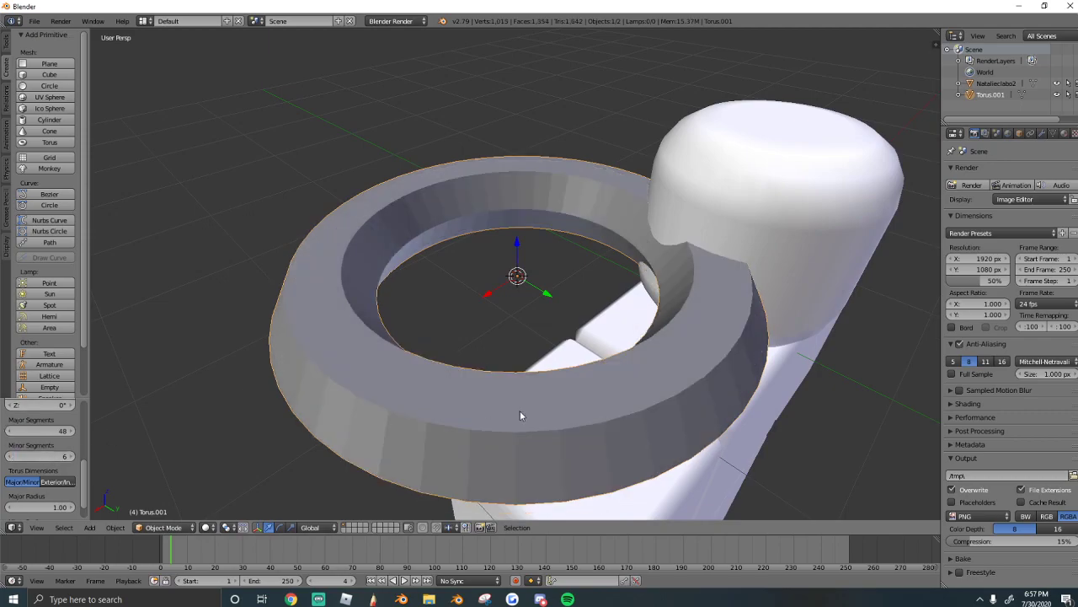
- Replace the torus with a new one of major radius 0.40 and minor radius 0.10
{"action": "key", "text": "Delete"}
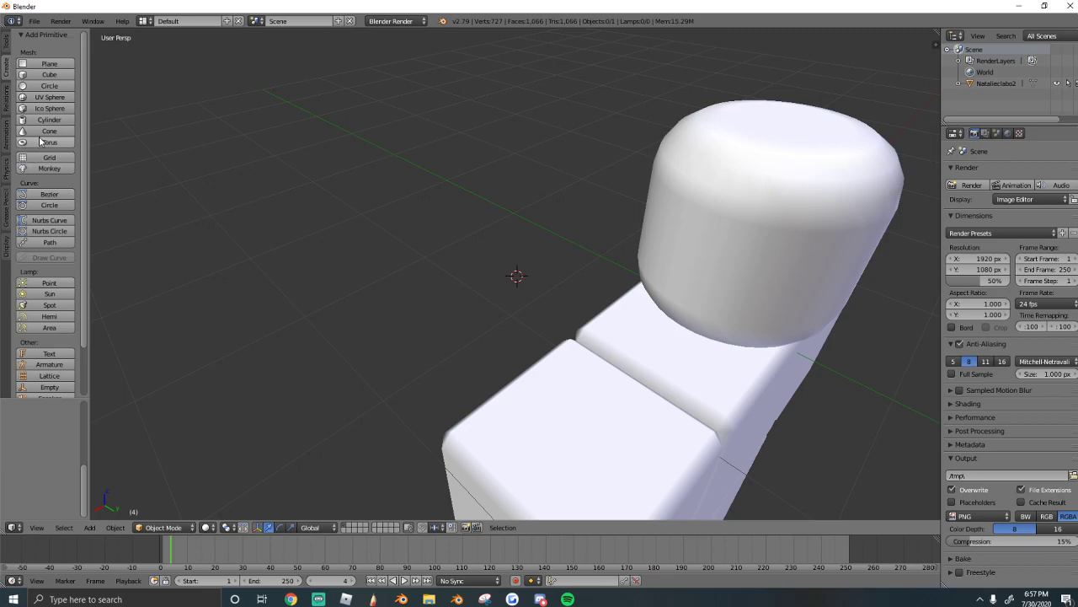
{"action": "scroll", "coordinate": [40, 142], "scroll_direction": "down", "scroll_amount": 1}
{"action": "left_click", "coordinate": [42, 120]}
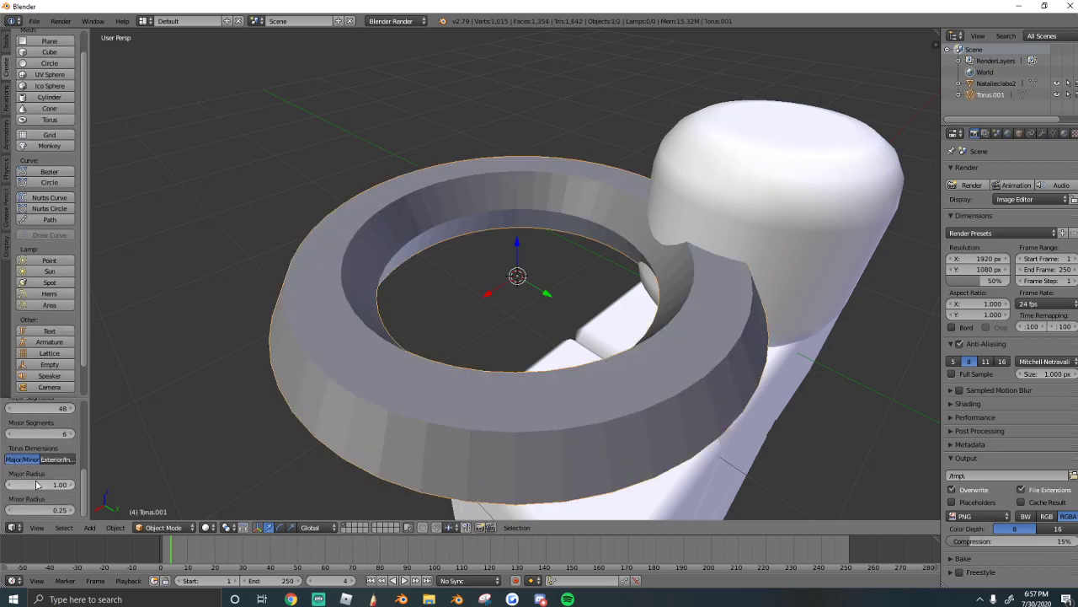
{"action": "mouse_move", "coordinate": [36, 485]}
{"action": "left_mouse_down"}
{"action": "mouse_move", "coordinate": [59, 484]}
{"action": "mouse_move", "coordinate": [15, 484]}
{"action": "left_mouse_up"}
{"action": "key", "text": "ctrl+z"}
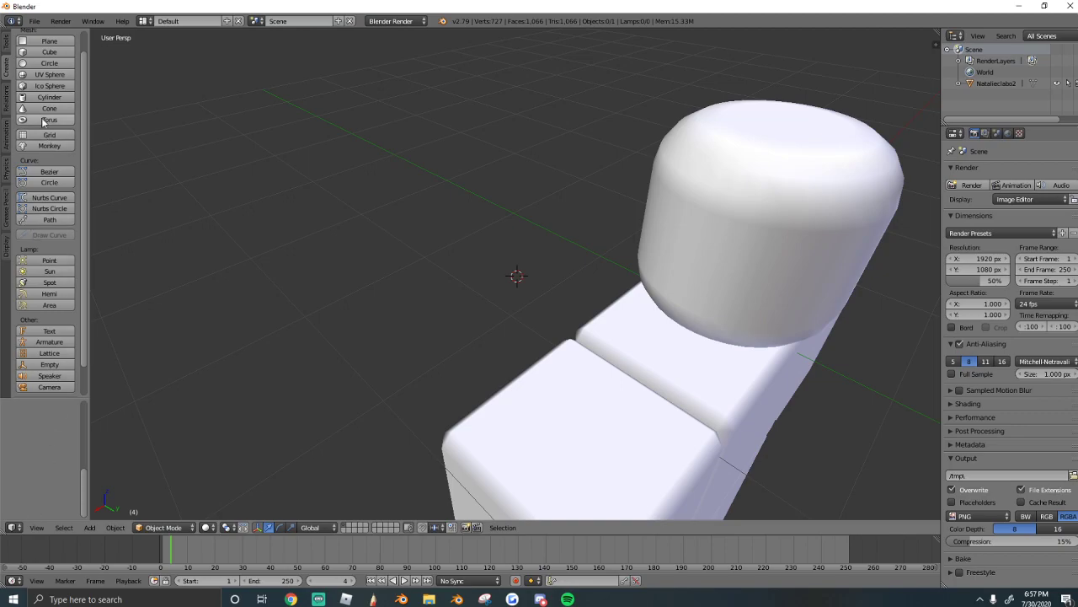
{"action": "left_click", "coordinate": [46, 120]}
{"action": "left_click_drag", "start_coordinate": [56, 510], "coordinate": [44, 510]}
- Thin the torus by setting its minor radius to 0.01
{"action": "key", "text": "shift+f"}
{"action": "key", "text": "w"}
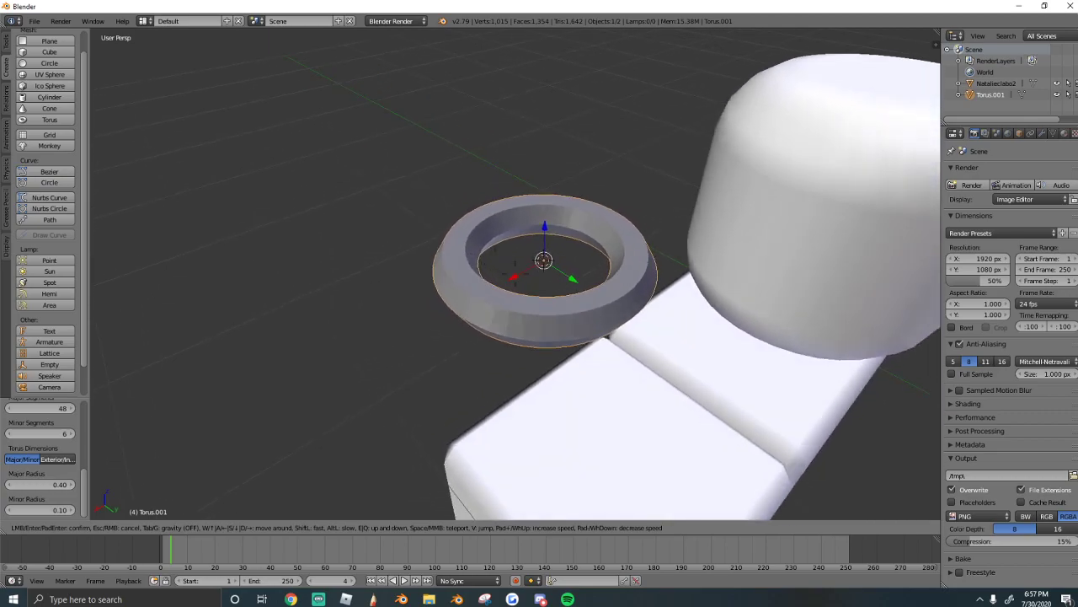
{"action": "key", "text": "s"}
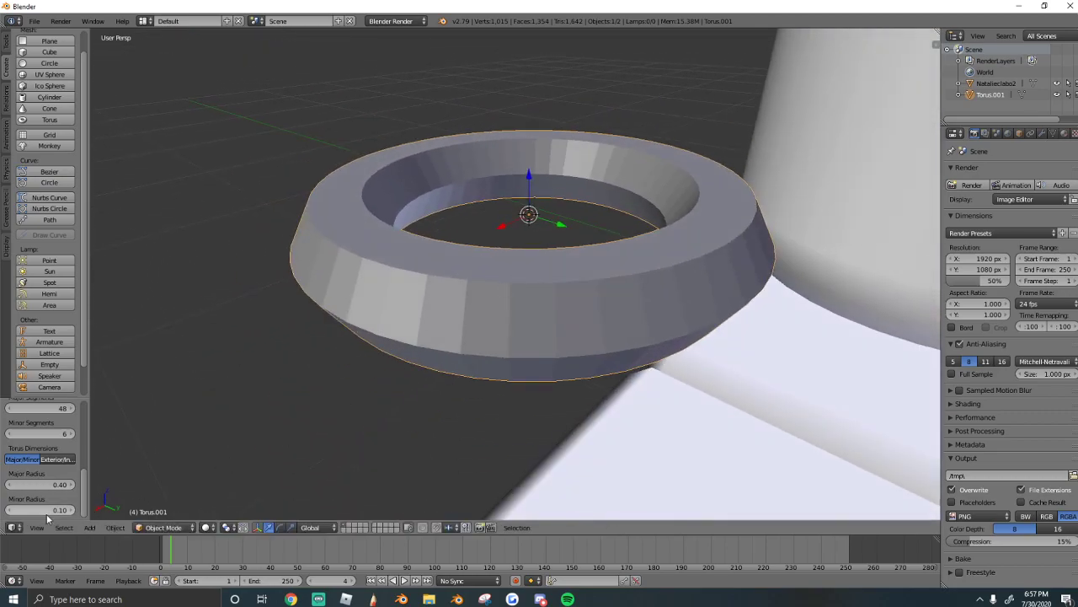
{"action": "left_click_drag", "start_coordinate": [47, 511], "coordinate": [17, 512]}
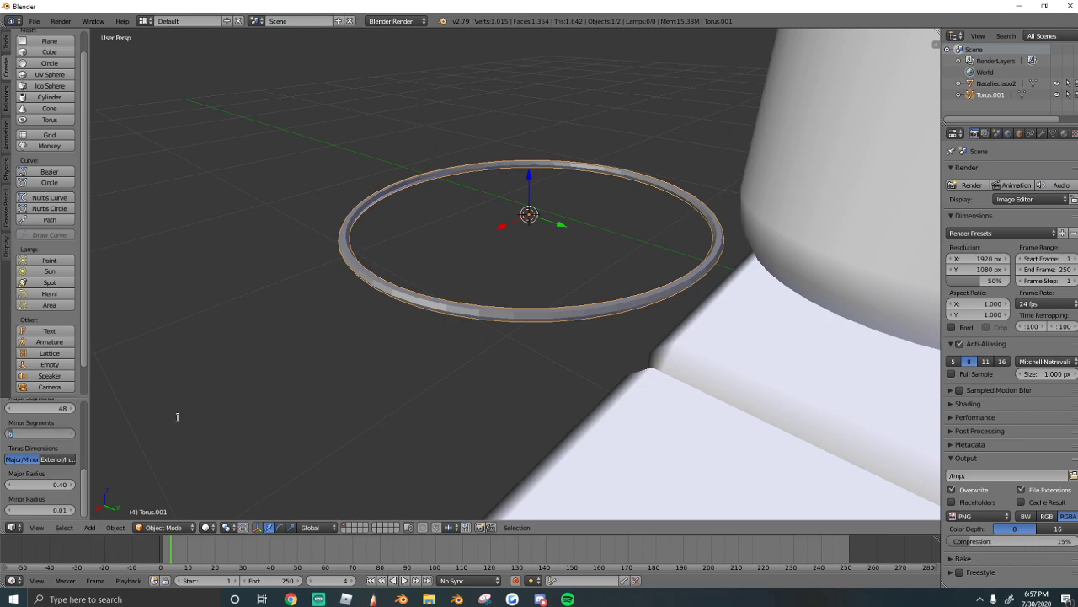
- Try 5 major segments on the thin ring, and delete the resulting pentagon
{"action": "scroll", "coordinate": [395, 414], "scroll_direction": "up", "scroll_amount": 3}
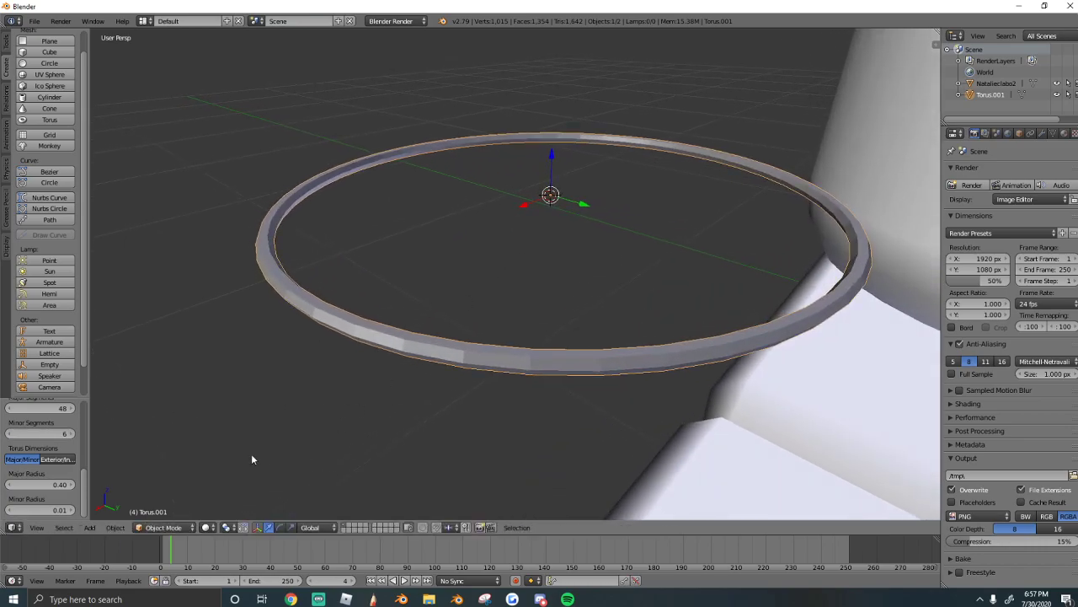
{"action": "middle_click_drag", "start_coordinate": [490, 363], "coordinate": [520, 266]}
{"action": "scroll", "coordinate": [37, 457], "scroll_direction": "up", "scroll_amount": 2}
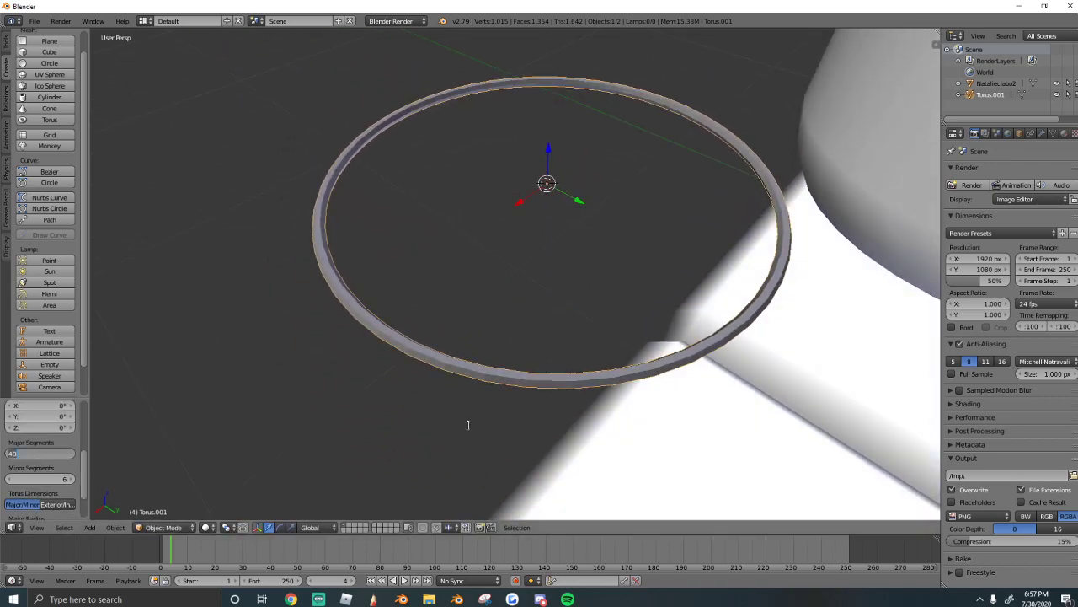
{"action": "type", "text": "5"}
{"action": "key", "text": "Return"}
{"action": "scroll", "coordinate": [594, 164], "scroll_direction": "down", "scroll_amount": 5}
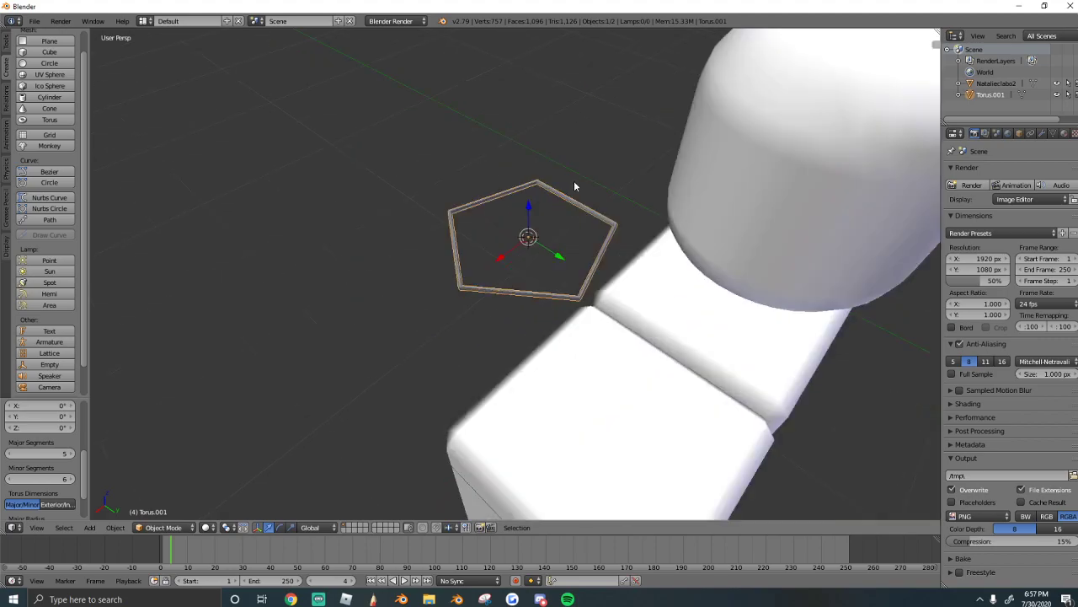
{"action": "key", "text": "Delete"}
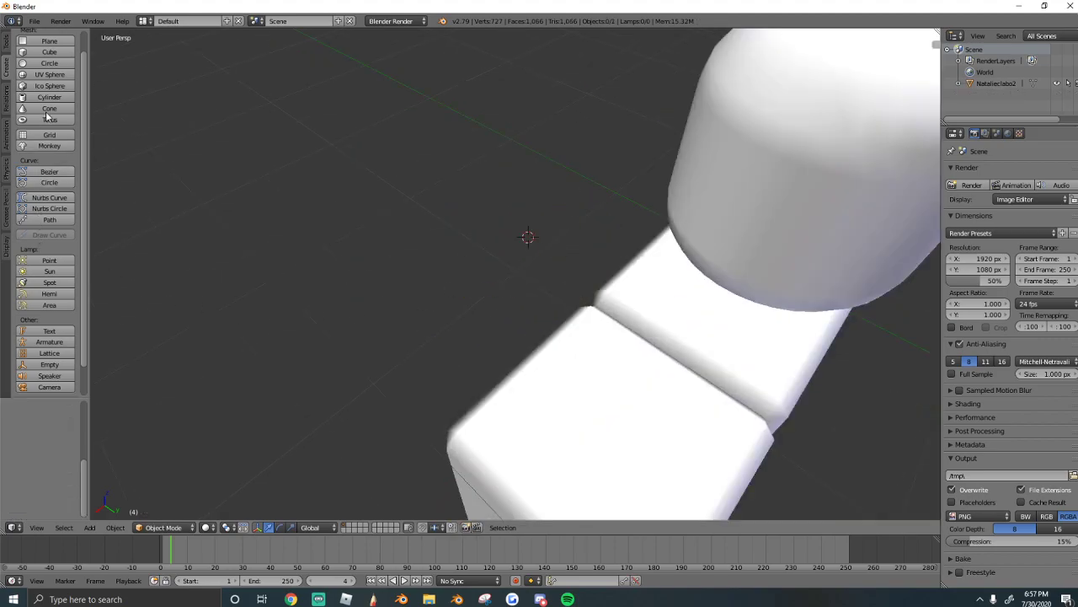
- Add the thin torus again beside the head and set its major segments to 31
{"action": "scroll", "coordinate": [42, 126], "scroll_direction": "up", "scroll_amount": 1}
{"action": "left_click", "coordinate": [28, 144]}
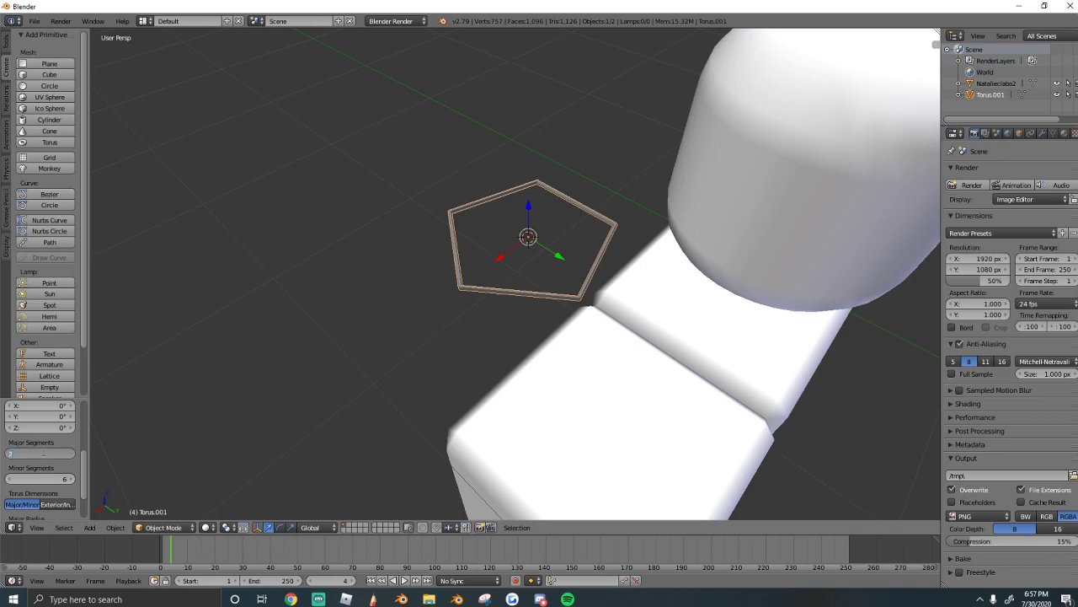
{"action": "type", "text": "31"}
{"action": "key", "text": "Return"}
{"action": "middle_click_drag", "start_coordinate": [407, 244], "coordinate": [552, 285]}
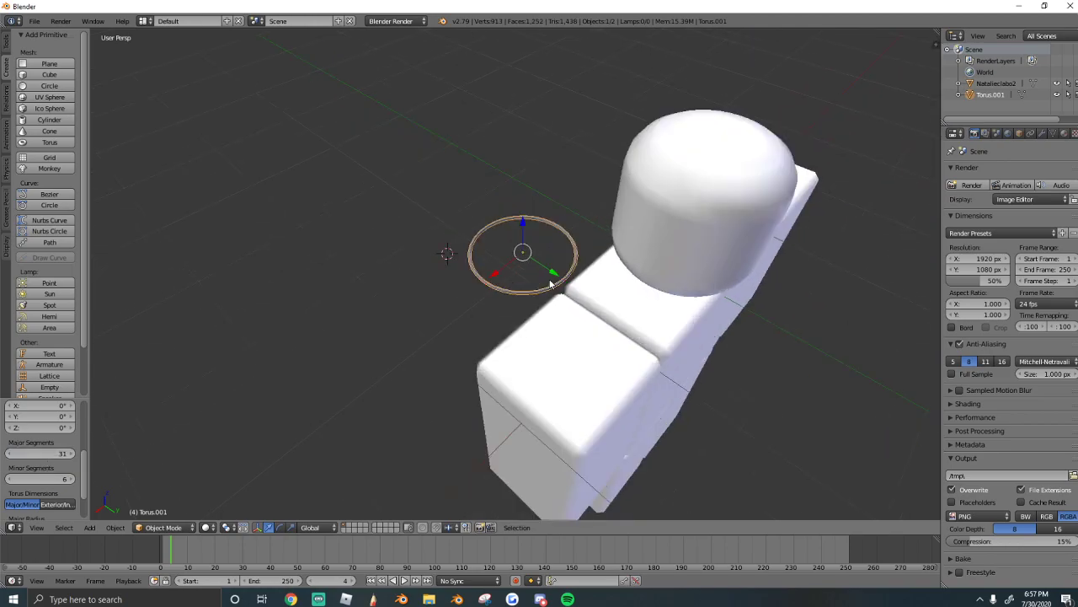
- Clear the torus ring's location and raise it around the lower part of the dummy's head
{"action": "key", "text": "alt+g"}
{"action": "key", "text": "shift+f"}
{"action": "key", "text": "d"}
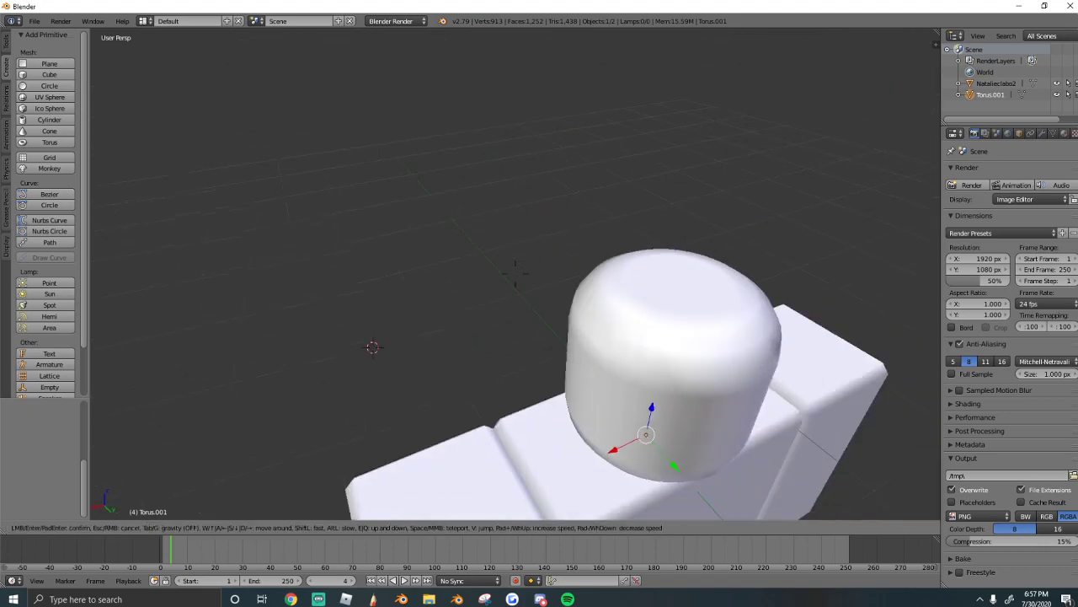
{"action": "key", "text": "q"}
{"action": "key", "text": "s"}
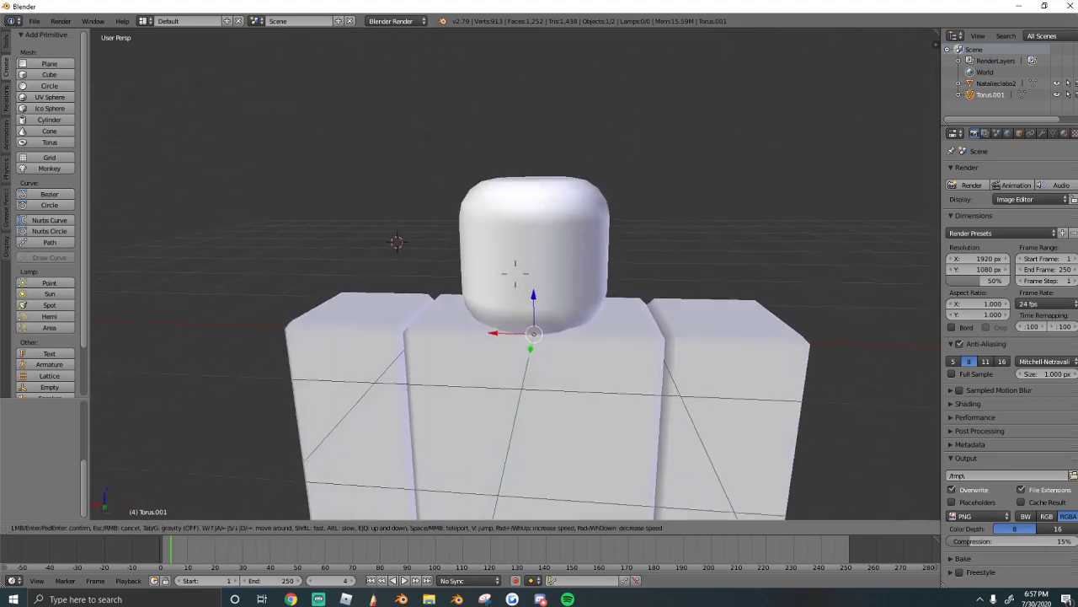
{"action": "left_click", "coordinate": [516, 274]}
{"action": "key", "text": "g"}
{"action": "left_click", "coordinate": [631, 351]}
- Scale the ring up about 1.54 times so it encircles the dummy's head
{"action": "key", "text": "s"}
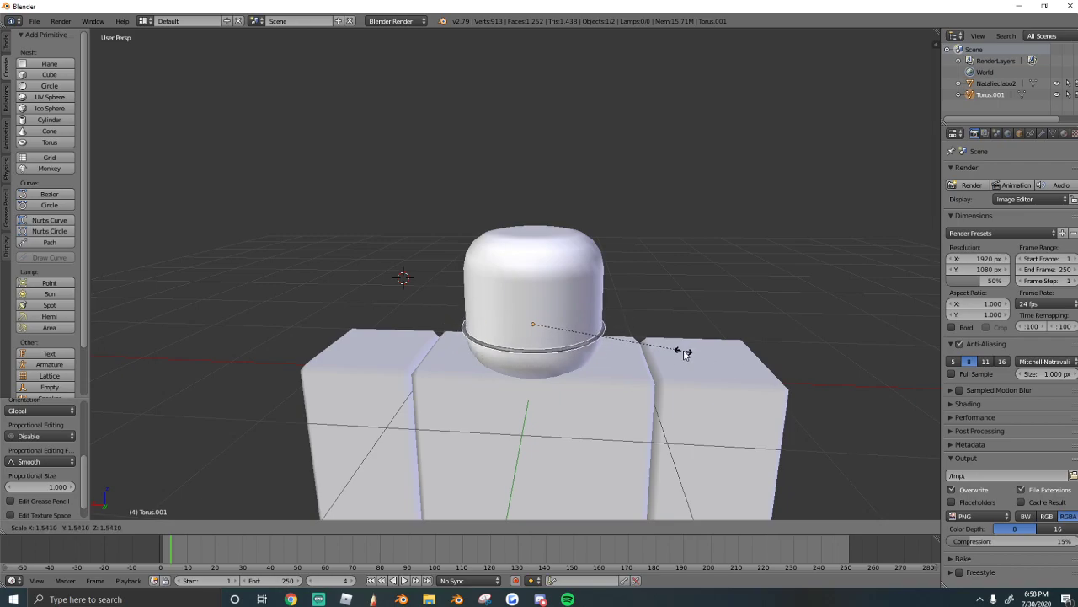
{"action": "left_click", "coordinate": [685, 354]}
{"action": "key", "text": "shift+f"}
{"action": "key", "text": "w"}
{"action": "key", "text": "a"}
{"action": "key", "text": "d"}
{"action": "key", "text": "q"}
{"action": "left_click", "coordinate": [516, 276]}
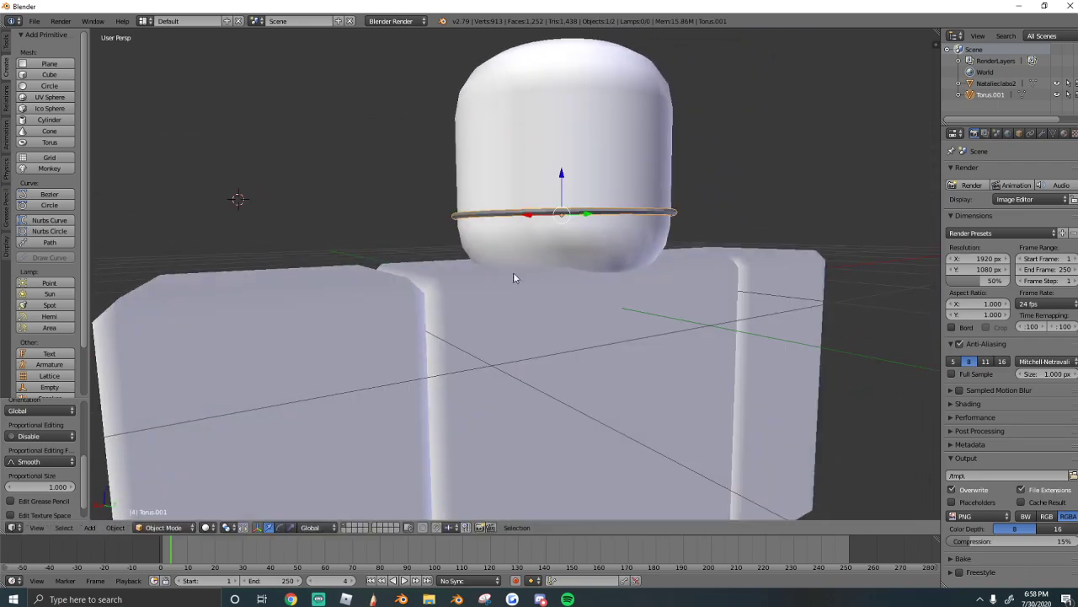
- Switch the viewport to Texture shading and examine how the ring sits relative to the dummy's face
{"action": "left_click", "coordinate": [208, 528]}
{"action": "left_click", "coordinate": [228, 477]}
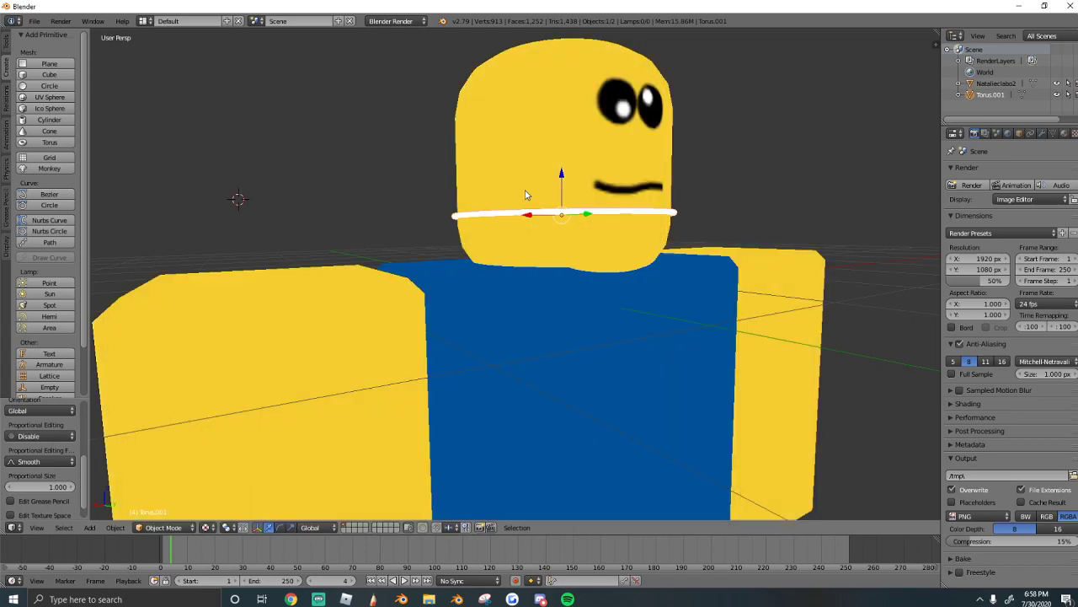
{"action": "middle_click_drag", "start_coordinate": [525, 192], "coordinate": [517, 278]}
{"action": "key", "text": "shift+f"}
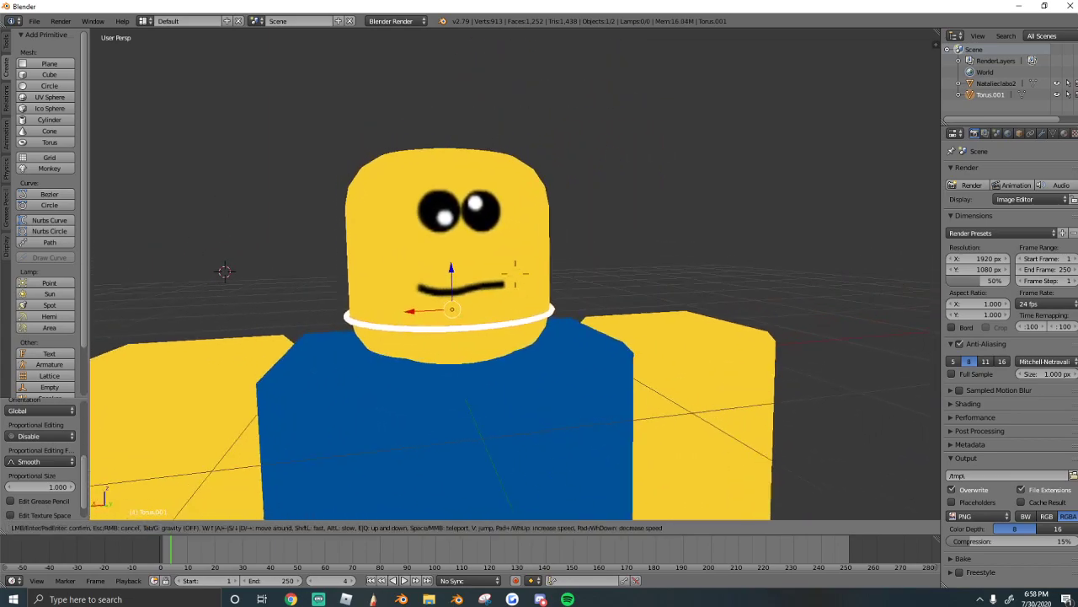
{"action": "key", "text": "w"}
{"action": "key", "text": "d"}
{"action": "key", "text": "a"}
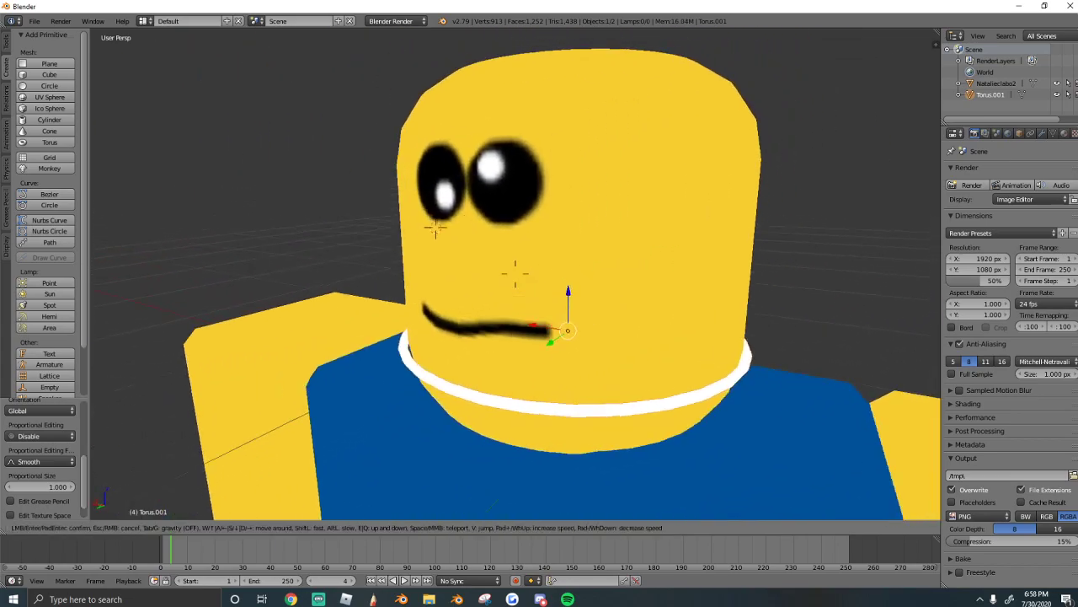
{"action": "key", "text": "w"}
{"action": "key", "text": "a"}
{"action": "left_click", "coordinate": [515, 274]}
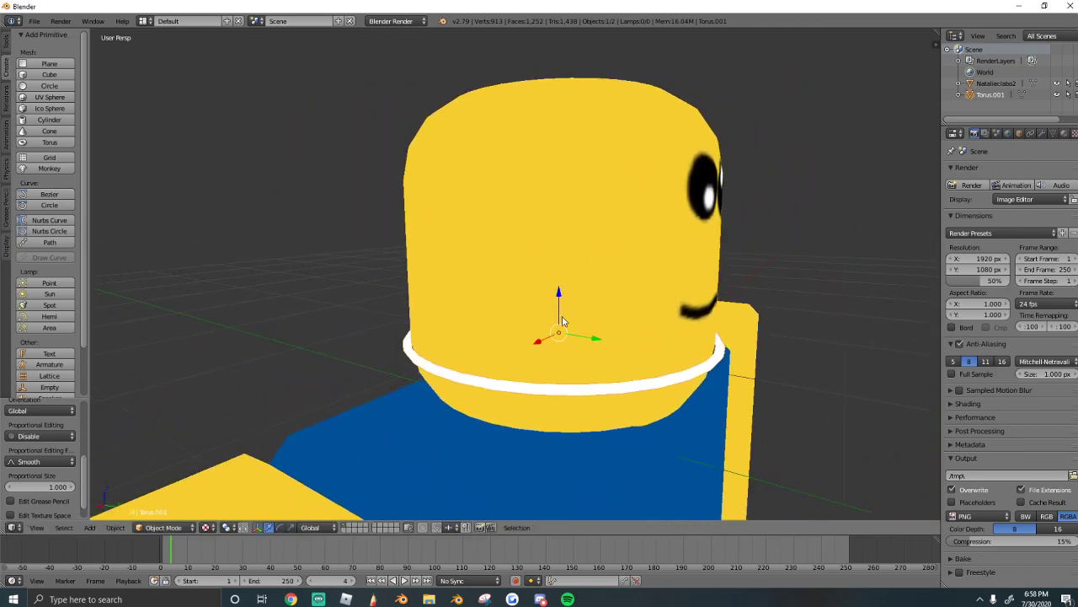
- Duplicate the ring and raise the copy along Z to just below the dummy's eyes
{"action": "key", "text": "shift+d"}
{"action": "left_click", "coordinate": [563, 321]}
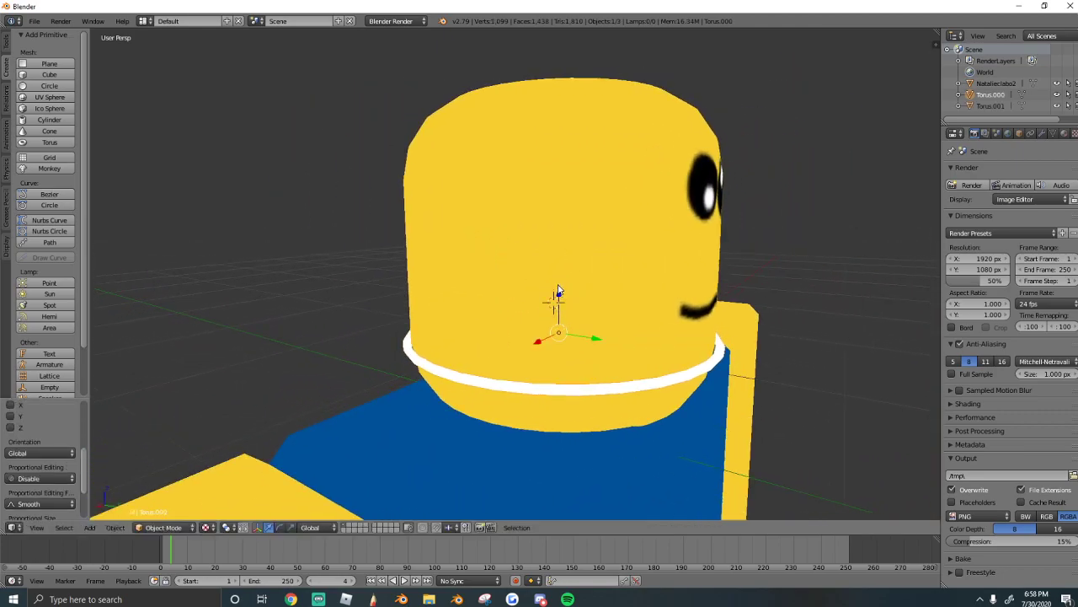
{"action": "left_click_drag", "start_coordinate": [557, 291], "coordinate": [576, 194]}
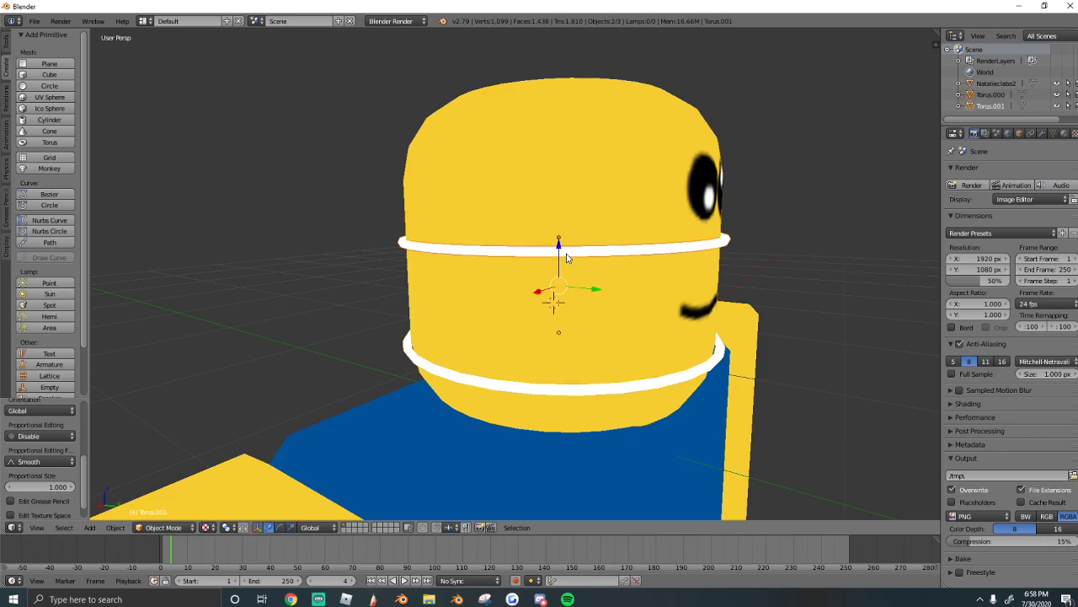
{"action": "key", "text": "a"}
{"action": "key", "text": "shift+f"}
{"action": "key", "text": "d"}
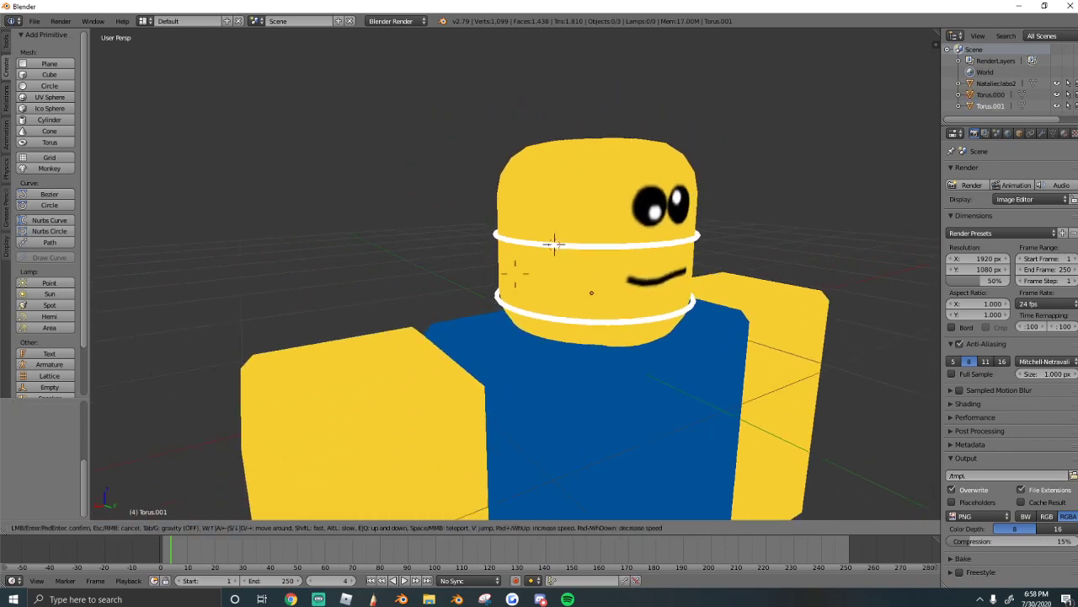
{"action": "key", "text": "w"}
{"action": "left_click", "coordinate": [540, 335]}
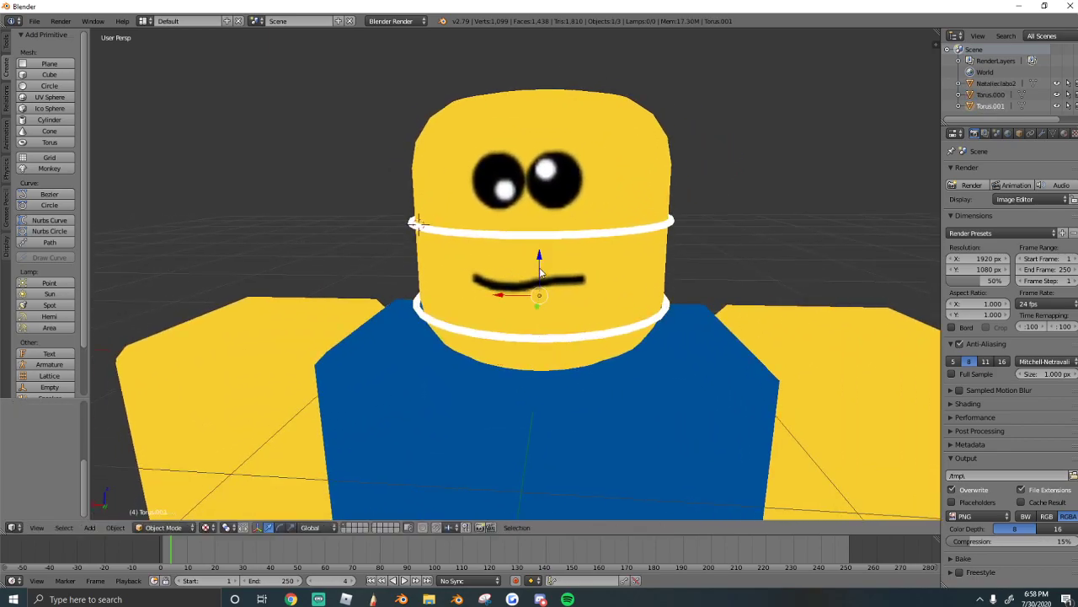
{"action": "middle_click_drag", "start_coordinate": [540, 271], "coordinate": [469, 283]}
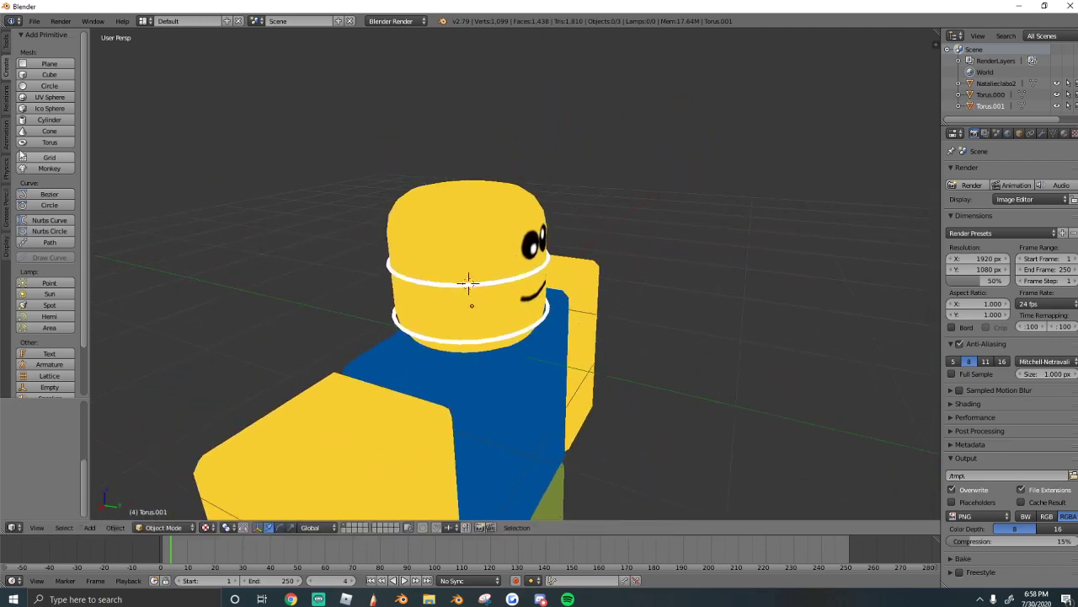
- Add a cube around the dummy's head and give it a Mirror modifier
{"action": "left_click", "coordinate": [49, 75]}
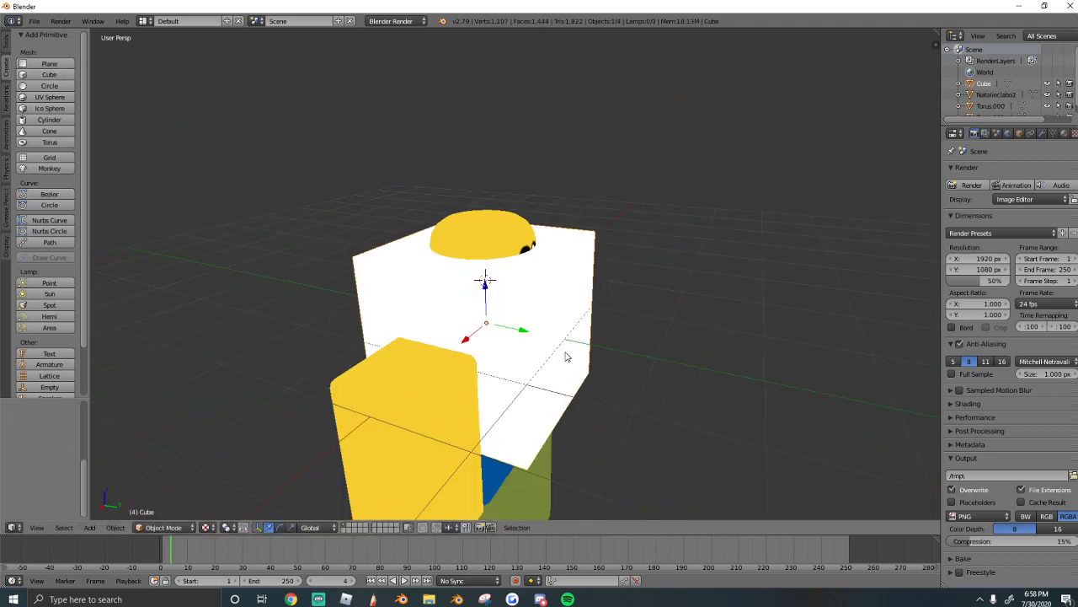
{"action": "scroll", "coordinate": [560, 353], "scroll_direction": "down", "scroll_amount": 2}
{"action": "key", "text": "shift+f"}
{"action": "key", "text": "w"}
{"action": "key", "text": "d"}
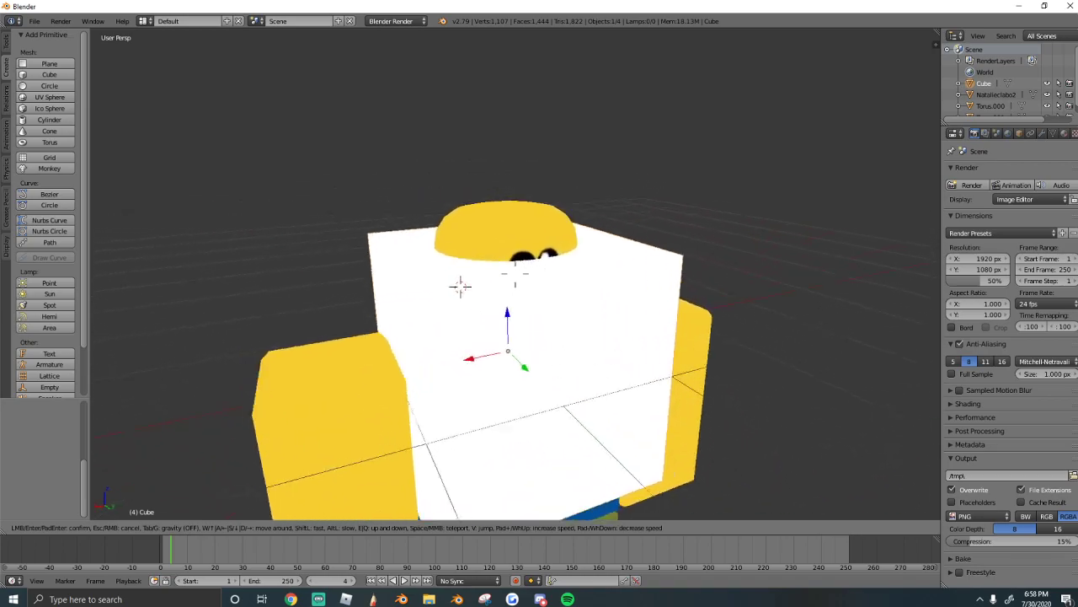
{"action": "key", "text": "Return"}
{"action": "left_click", "coordinate": [1042, 133]}
{"action": "left_click", "coordinate": [990, 171]}
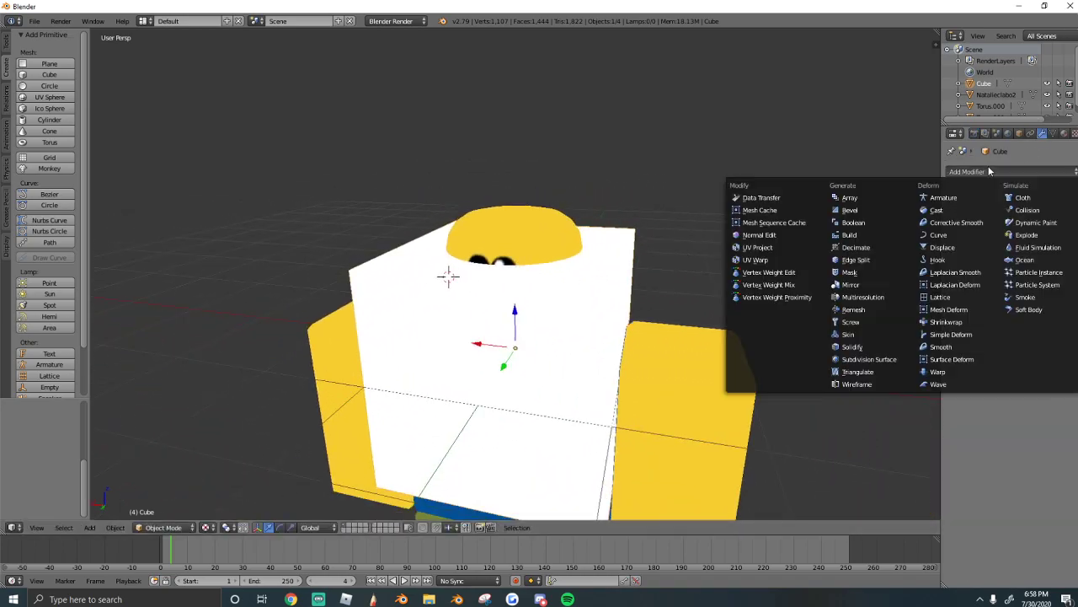
{"action": "left_click", "coordinate": [876, 285]}
- In Solid shading, shift the cube's mesh sideways along X in Edit Mode and enable Clipping on the Mirror modifier
{"action": "key", "text": "ctrl+Tab"}
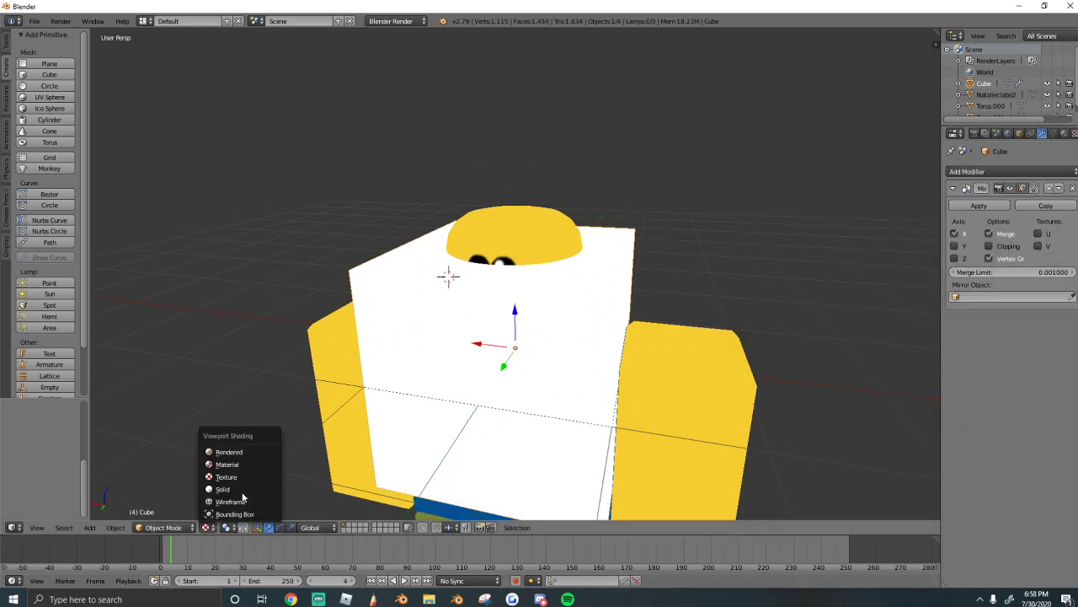
{"action": "left_click", "coordinate": [244, 496]}
{"action": "left_click_drag", "start_coordinate": [476, 342], "coordinate": [952, 251]}
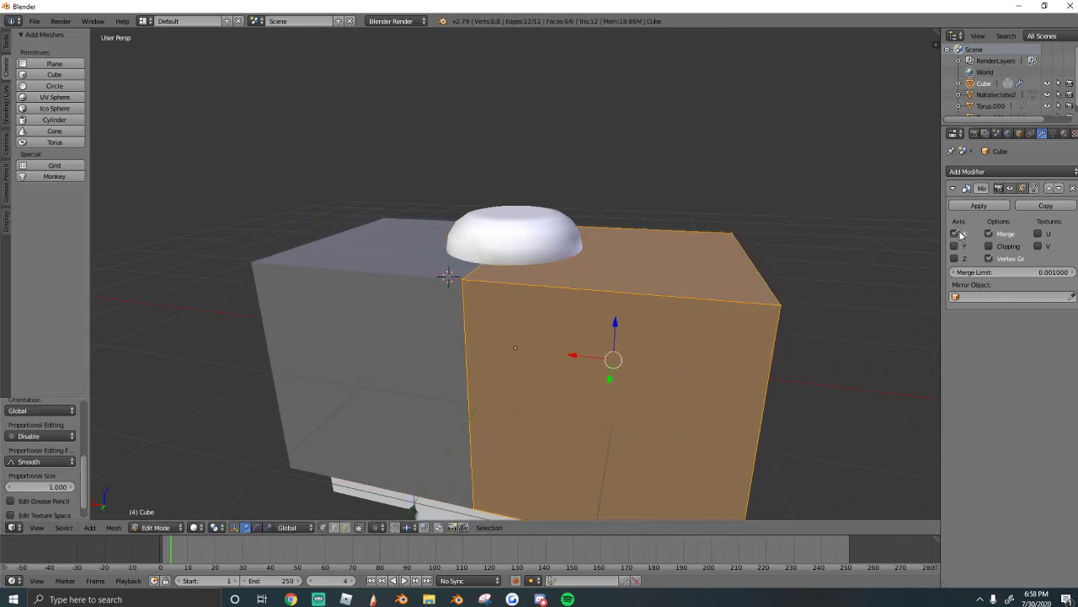
{"action": "left_click", "coordinate": [997, 247]}
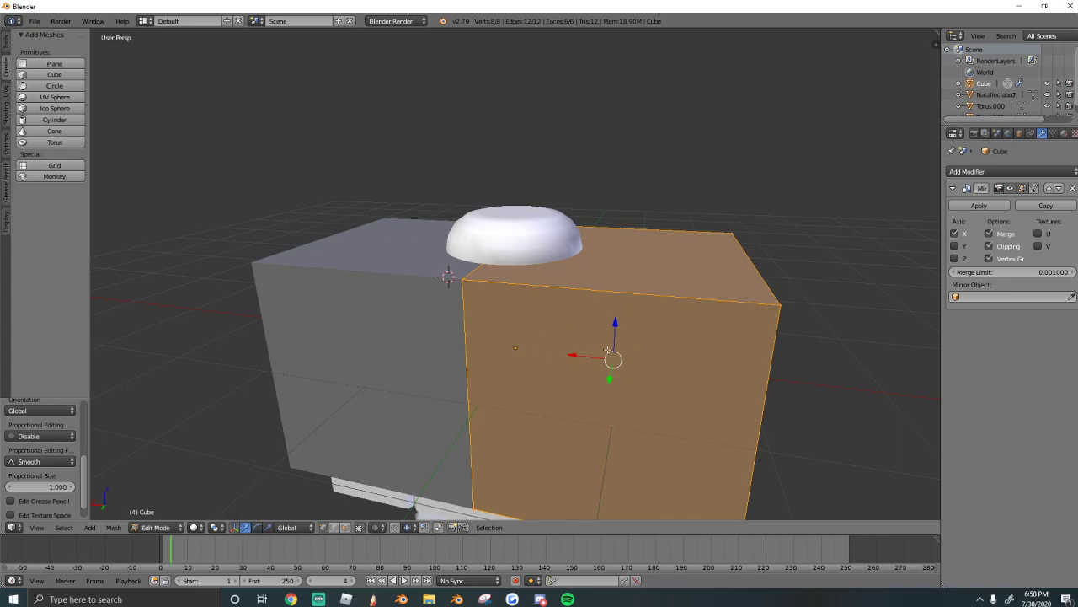
- Try stretching the cube's clipped half farther outward along X, and undo it
{"action": "left_click_drag", "start_coordinate": [573, 354], "coordinate": [628, 394]}
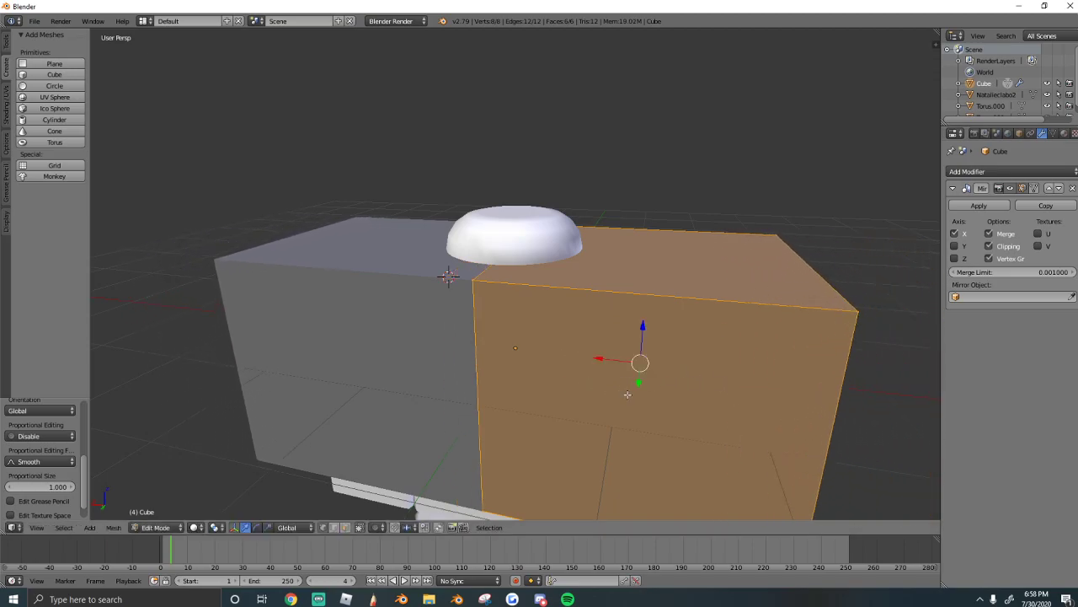
{"action": "key", "text": "a"}
{"action": "key", "text": "ctrl+z"}
{"action": "key", "text": "ctrl+z"}
{"action": "key", "text": "ctrl+z"}
{"action": "key", "text": "ctrl+z"}
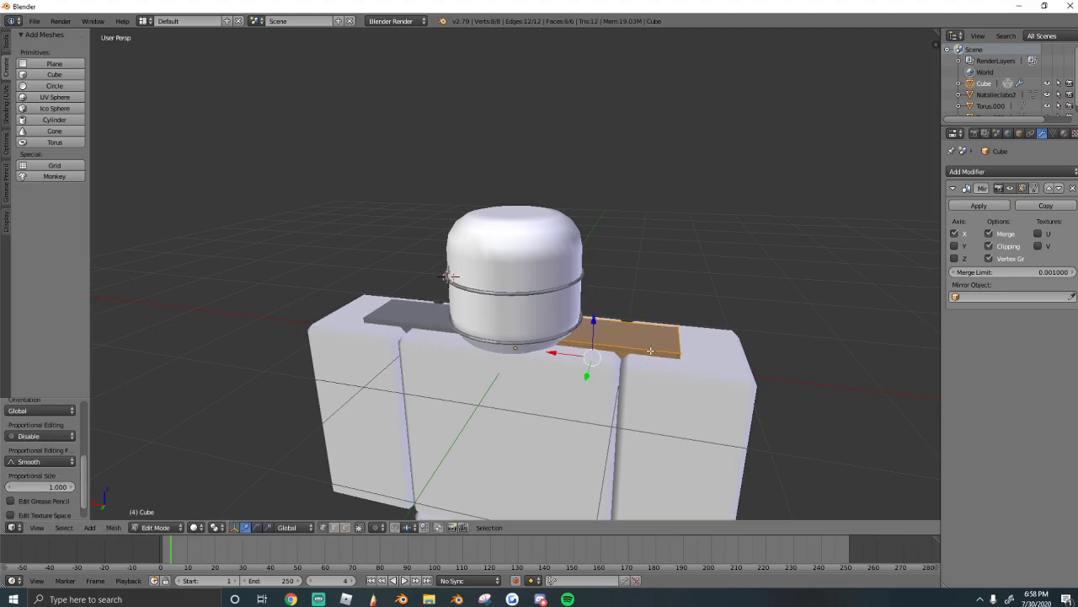
- Move the flattened cube along Y to the front of the head and scale it into a narrow bar
{"action": "left_click_drag", "start_coordinate": [589, 375], "coordinate": [593, 305]}
{"action": "key", "text": "s"}
{"action": "left_click", "coordinate": [620, 346]}
{"action": "key", "text": "k"}
{"action": "scroll", "coordinate": [524, 327], "scroll_direction": "up", "scroll_amount": 3}
{"action": "key", "text": "Escape"}
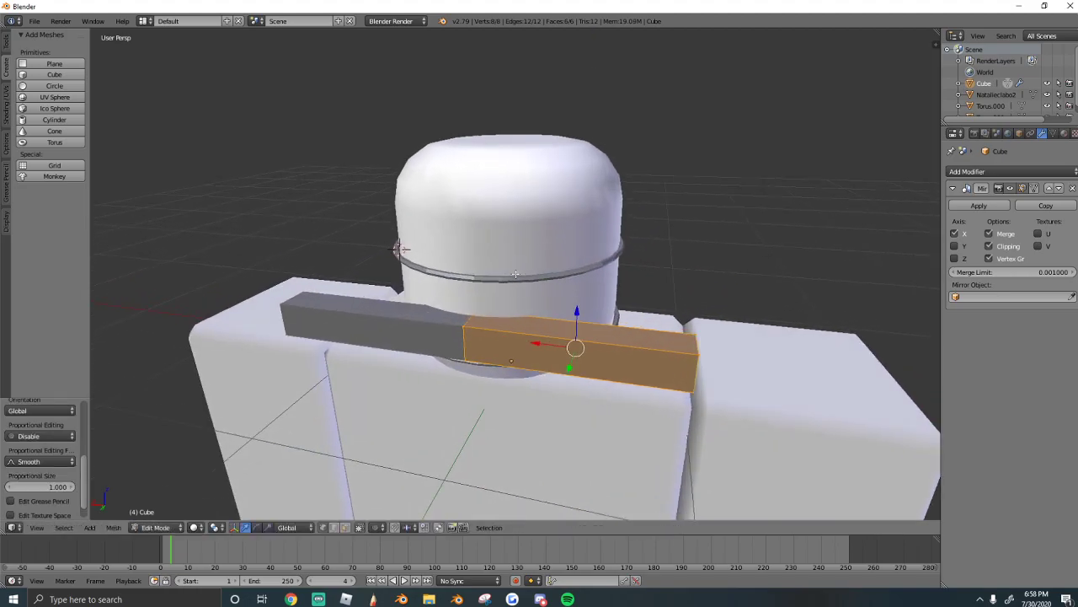
- Raise the bar's top face toward the upper ring and lower its bottom face toward the lower ring
{"action": "right_click", "coordinate": [560, 328]}
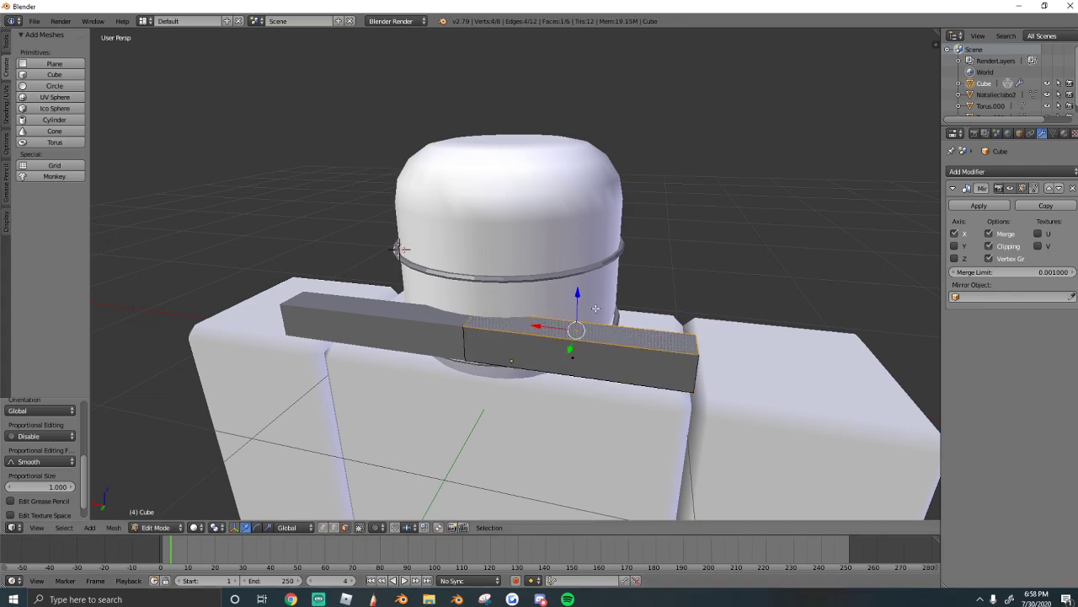
{"action": "left_click_drag", "start_coordinate": [577, 297], "coordinate": [579, 256]}
{"action": "key", "text": "shift+f"}
{"action": "key", "text": "s"}
{"action": "key", "text": "q"}
{"action": "key", "text": "w"}
{"action": "left_click", "coordinate": [517, 276]}
{"action": "right_click", "coordinate": [518, 279]}
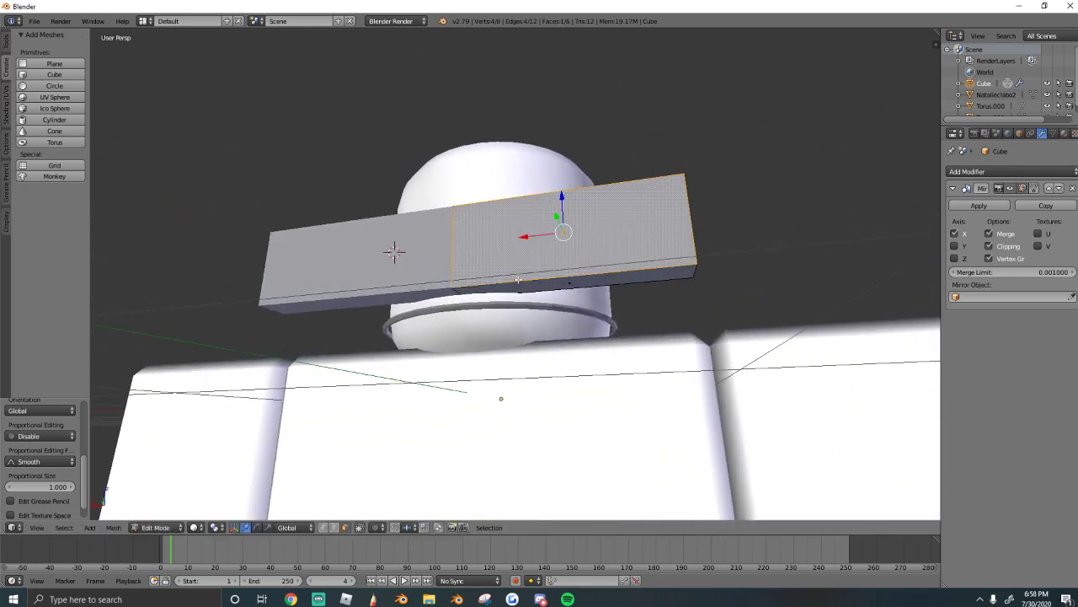
{"action": "right_click", "coordinate": [531, 283]}
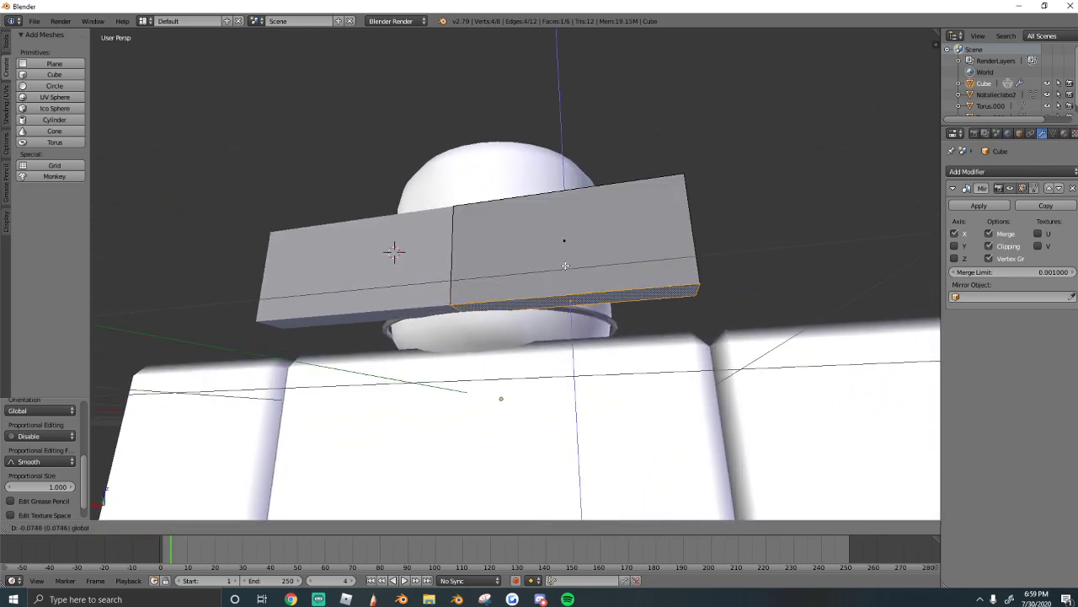
- Thin the bar into a panel by moving its front face about 0.14 toward the head along Y
{"action": "key", "text": "shift+f"}
{"action": "key", "text": "a"}
{"action": "key", "text": "w"}
{"action": "left_click", "coordinate": [517, 274]}
{"action": "right_click", "coordinate": [560, 290]}
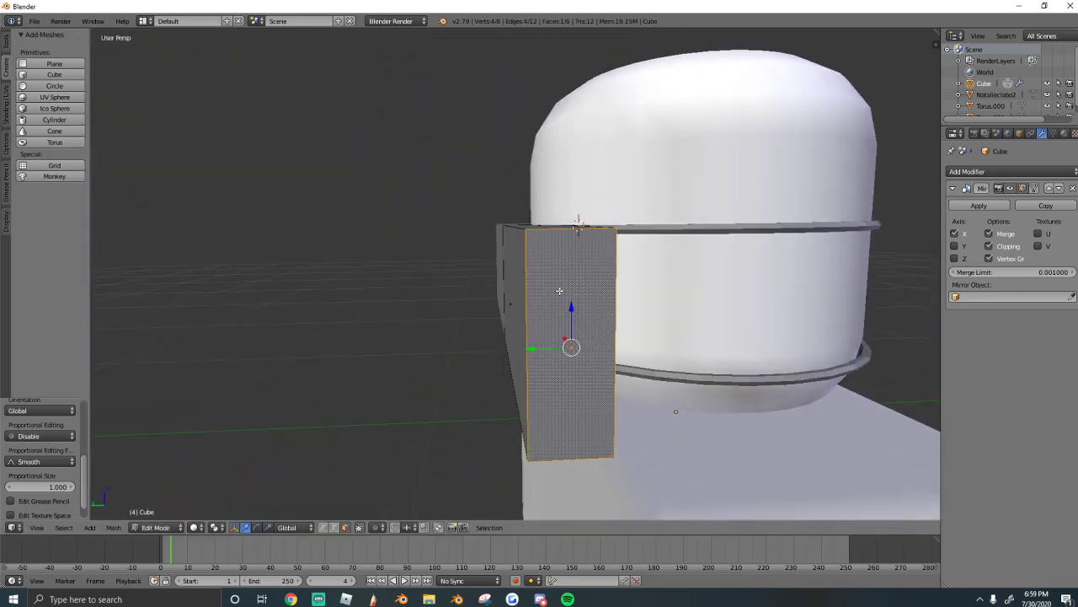
{"action": "key", "text": "g"}
{"action": "key", "text": "y"}
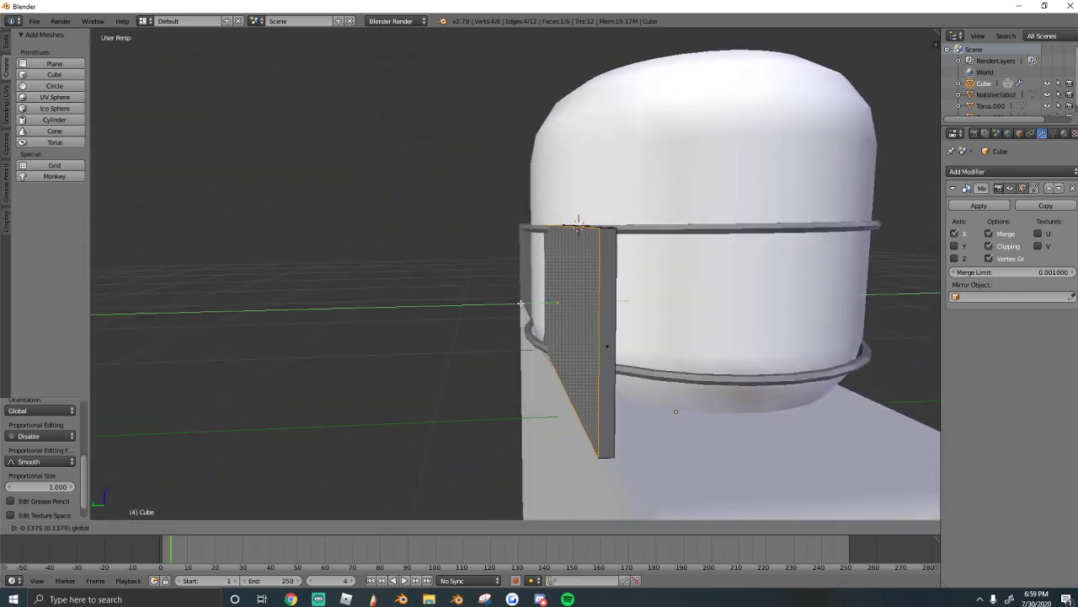
{"action": "left_click", "coordinate": [518, 304]}
- Select the whole panel mesh and move it slightly forward along Y, in line with the front of the rings
{"action": "key", "text": "a"}
{"action": "key", "text": "a"}
{"action": "key", "text": "g"}
{"action": "key", "text": "y"}
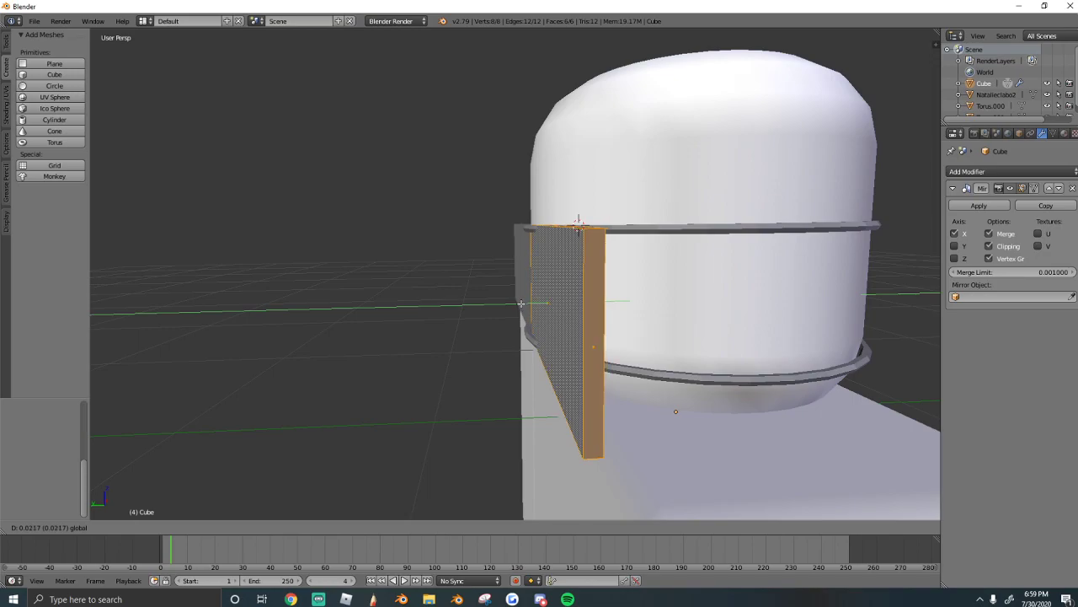
{"action": "left_click", "coordinate": [511, 305]}
- Shorten the panel by moving its end face inward along X, and pull that face back toward the head along Y
{"action": "key", "text": "shift+f"}
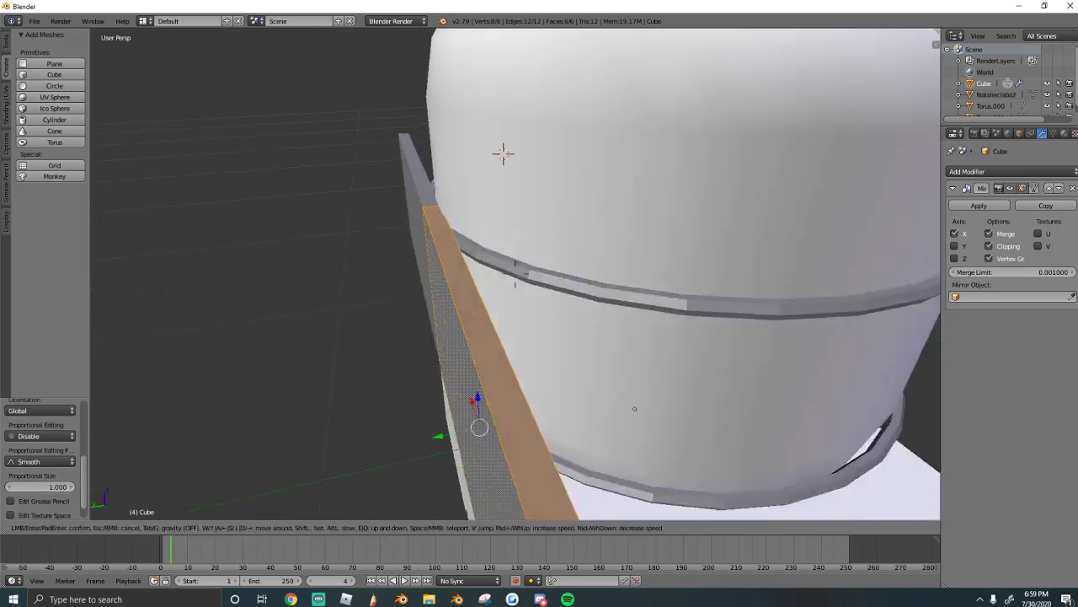
{"action": "key", "text": "s"}
{"action": "left_click", "coordinate": [516, 275]}
{"action": "right_click", "coordinate": [524, 329]}
{"action": "key", "text": "g"}
{"action": "key", "text": "x"}
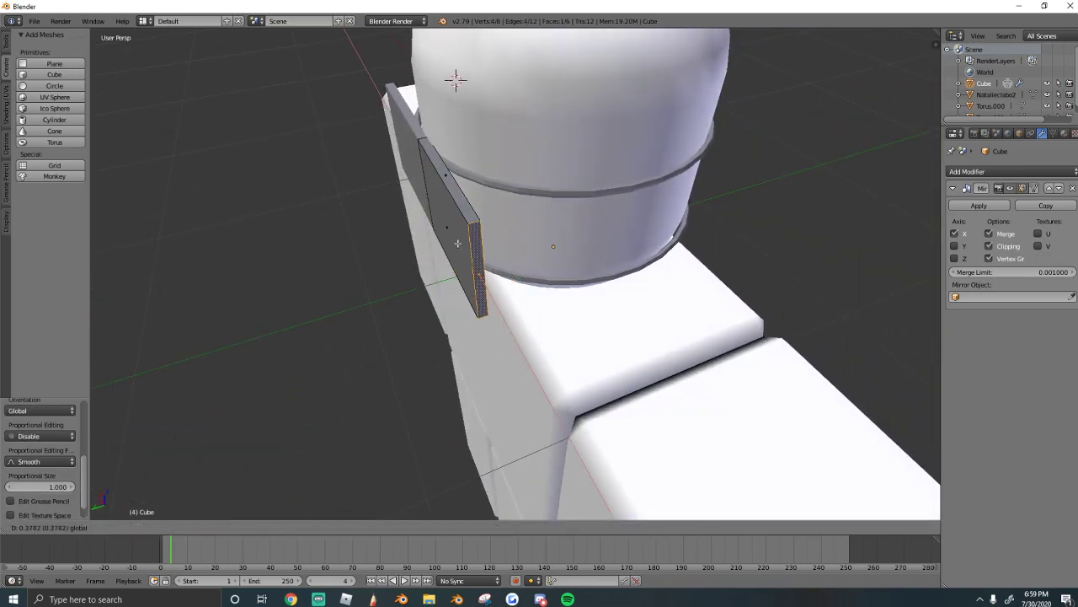
{"action": "left_click", "coordinate": [464, 221]}
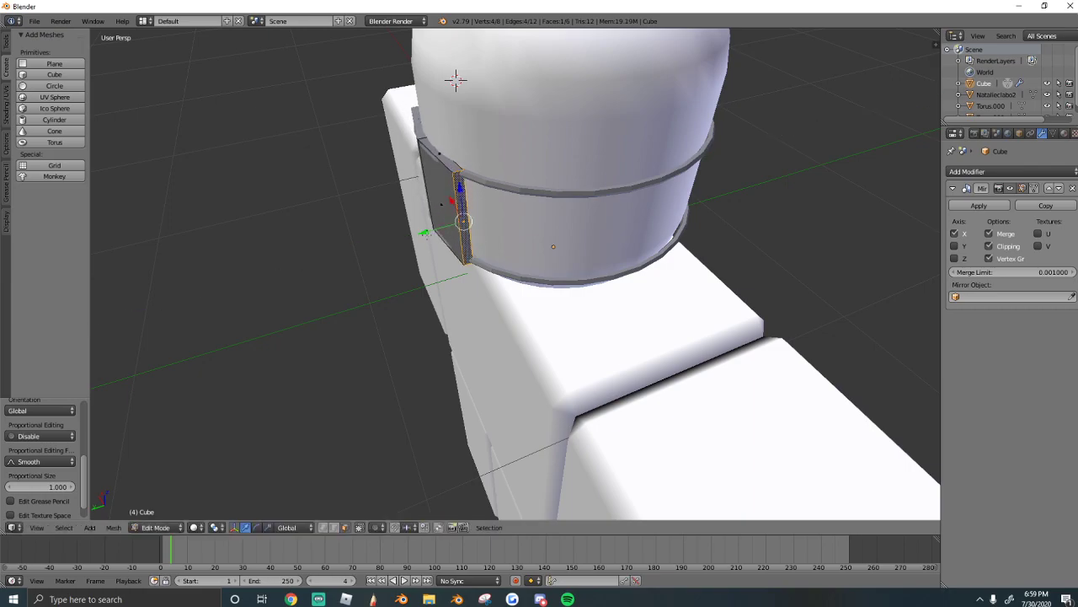
{"action": "left_click_drag", "start_coordinate": [440, 227], "coordinate": [442, 203]}
- Rotate the panel's end face about Z and nudge it along Y to follow the rings' curve
{"action": "key", "text": "shift+f"}
{"action": "key", "text": "w"}
{"action": "key", "text": "a"}
{"action": "left_click", "coordinate": [514, 275]}
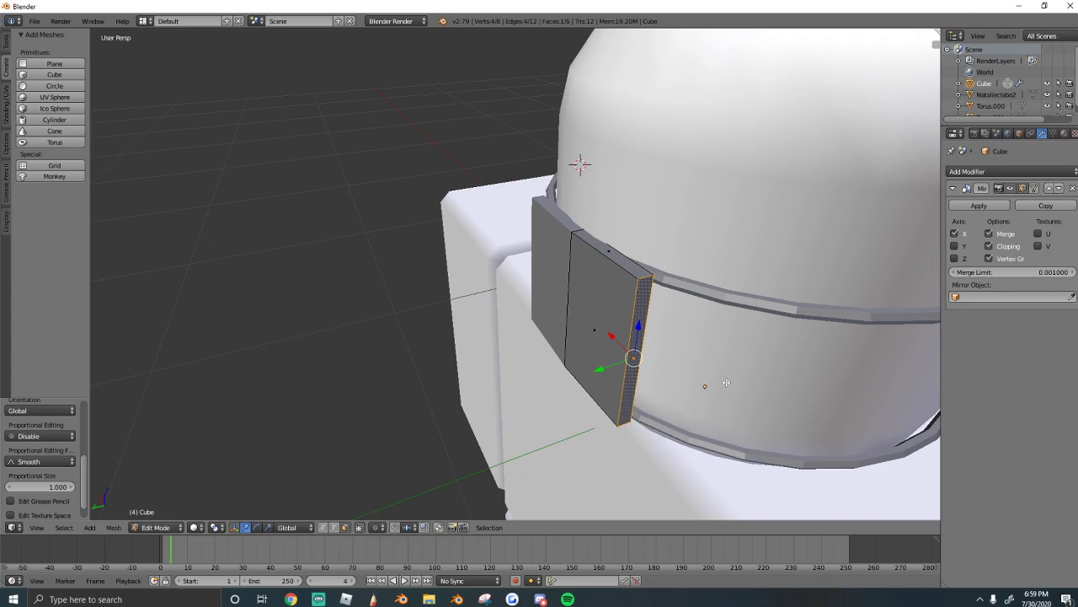
{"action": "key", "text": "r"}
{"action": "key", "text": "z"}
{"action": "left_click", "coordinate": [719, 332]}
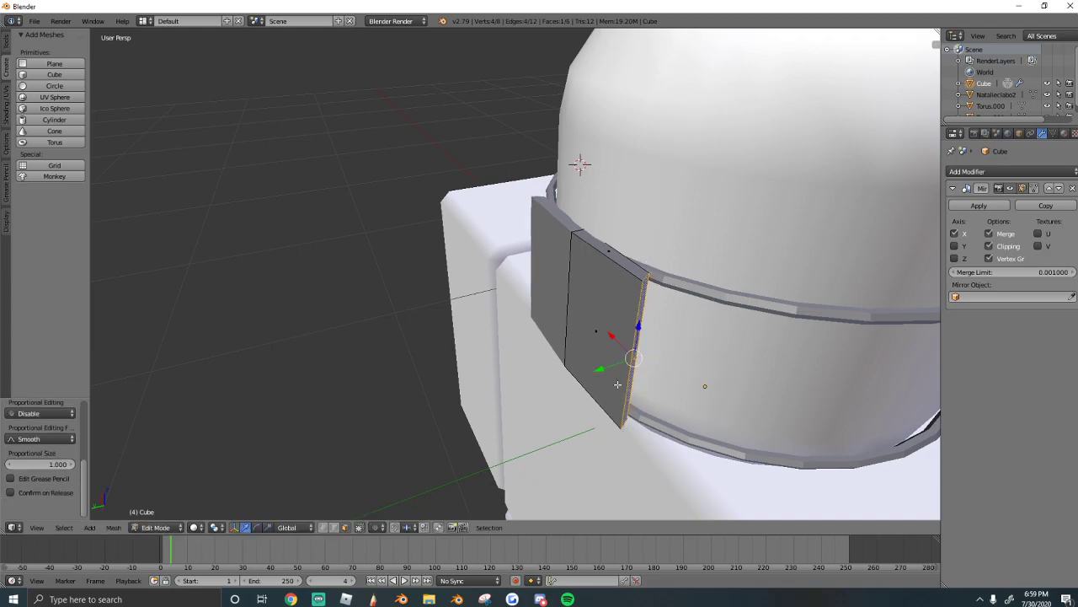
{"action": "left_click_drag", "start_coordinate": [599, 370], "coordinate": [603, 368]}
{"action": "left_click", "coordinate": [603, 368]}
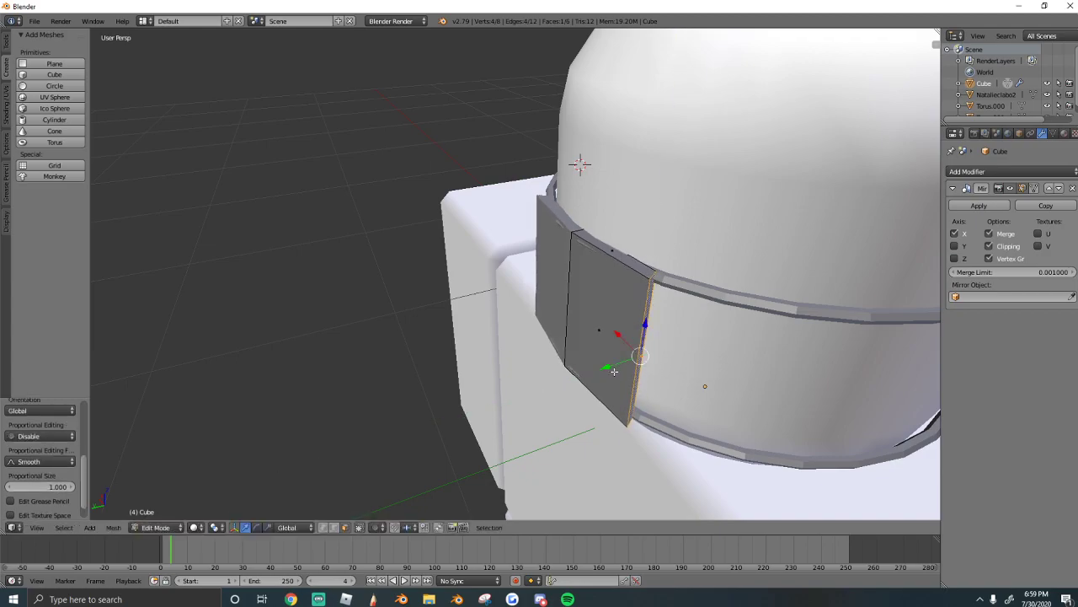
- Extrude the panel's end face, move it back along Y toward the head, and rotate it about 22 degrees around Z
{"action": "key", "text": "e"}
{"action": "left_click", "coordinate": [617, 338]}
{"action": "key", "text": "g"}
{"action": "key", "text": "y"}
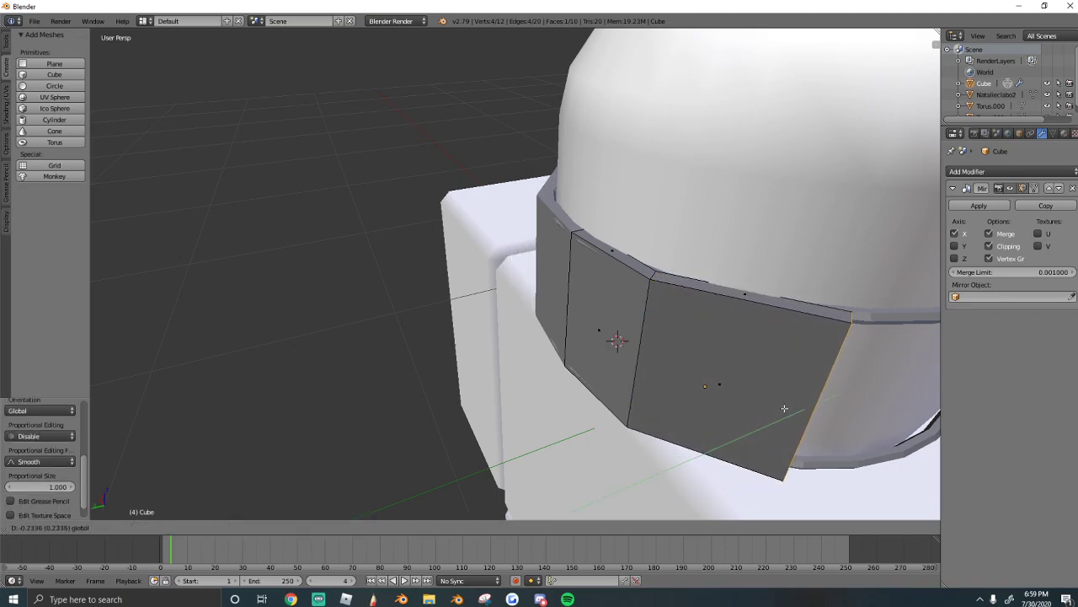
{"action": "left_click", "coordinate": [768, 385]}
{"action": "key", "text": "r"}
{"action": "key", "text": "z"}
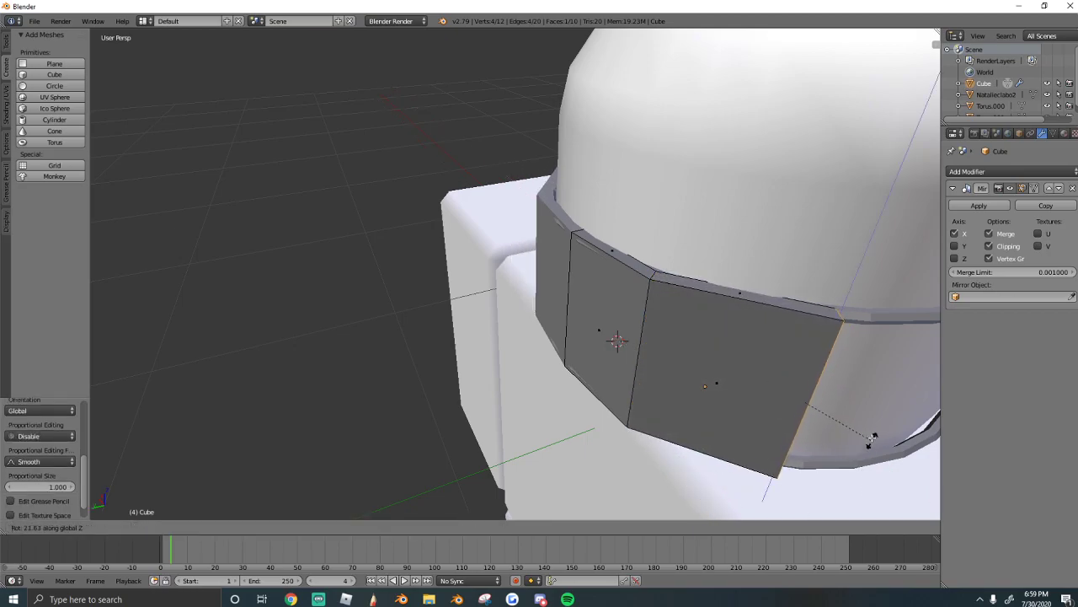
{"action": "left_click", "coordinate": [863, 411]}
- Extrude the end face again around the side of the head and shift it outward along X to cover the rings
{"action": "middle_click_drag", "start_coordinate": [862, 409], "coordinate": [517, 277]}
{"action": "key", "text": "e"}
{"action": "left_click", "coordinate": [631, 325]}
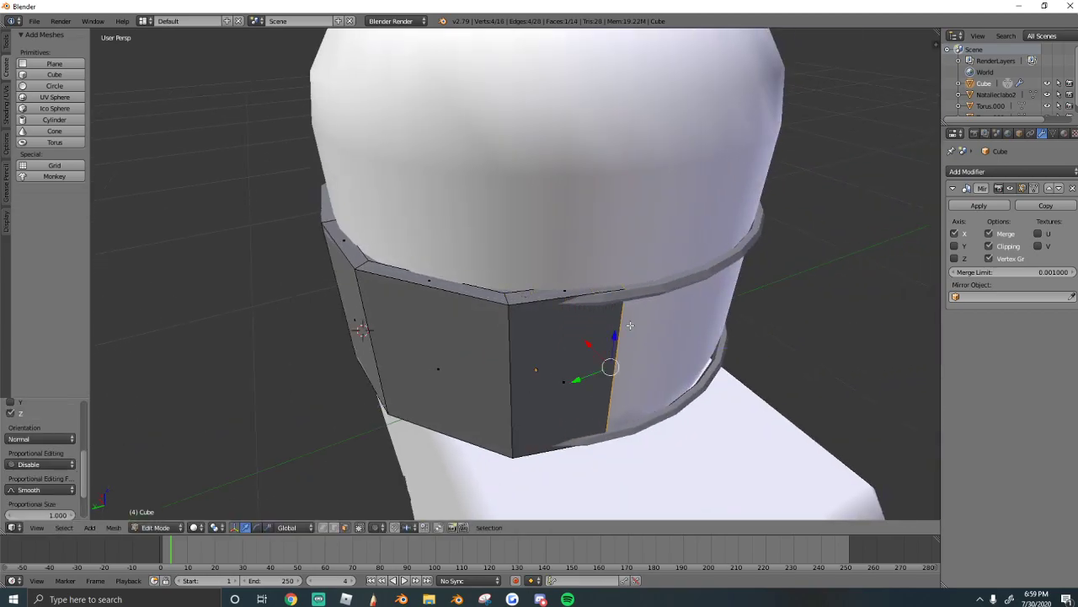
{"action": "key", "text": "g"}
{"action": "key", "text": "x"}
{"action": "left_click", "coordinate": [595, 355]}
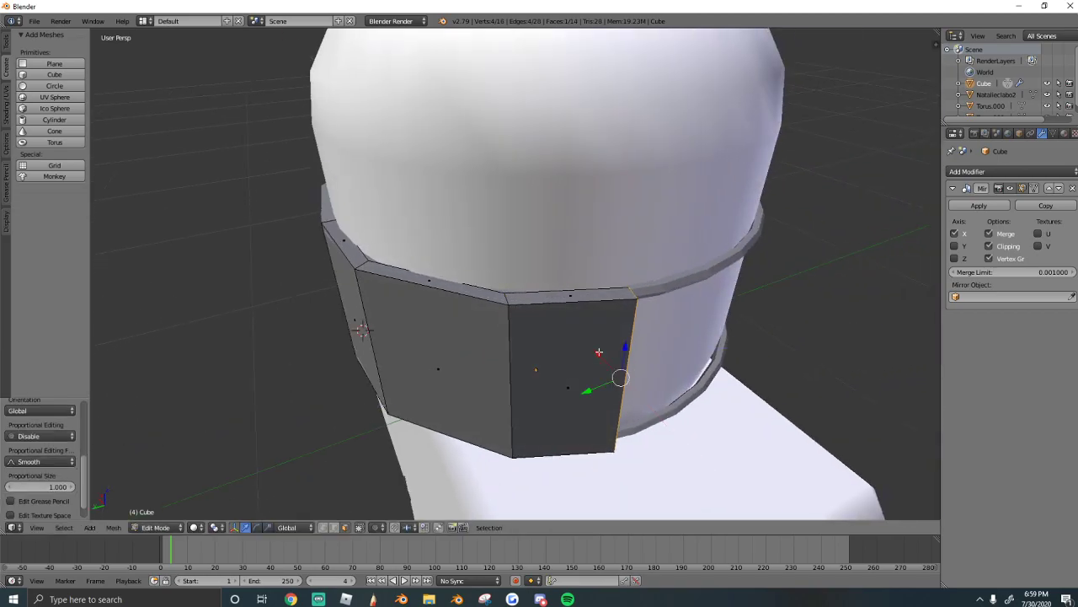
- Extrude the panel's end face once more to extend the panel with another segment along the side of the head
{"action": "key", "text": "shift+f"}
{"action": "key", "text": "s"}
{"action": "key", "text": "a"}
{"action": "key", "text": "w"}
{"action": "key", "text": "s"}
{"action": "key", "text": "d"}
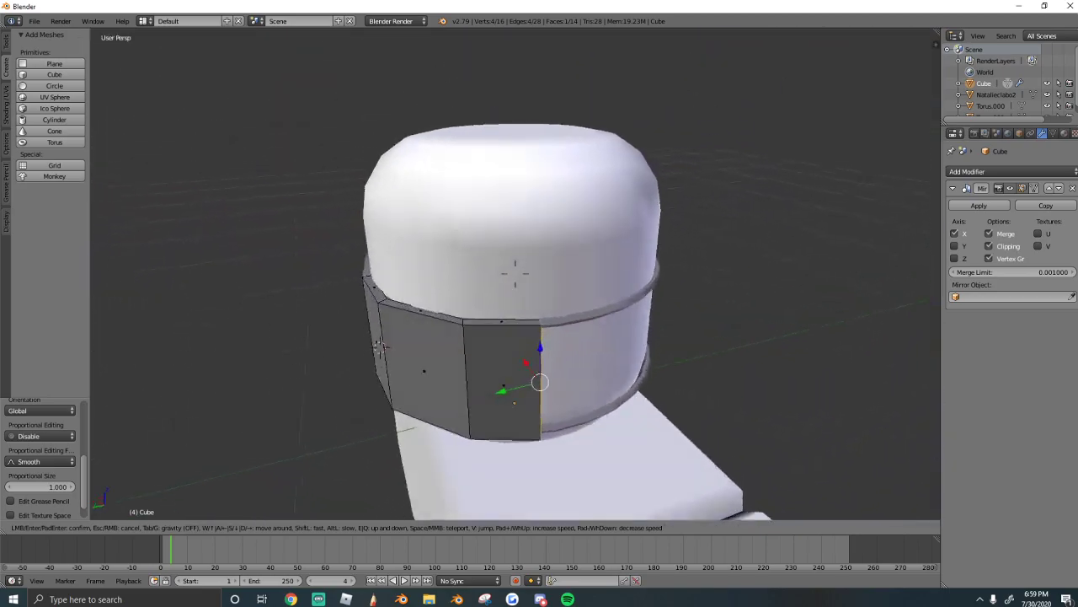
{"action": "key", "text": "w"}
{"action": "left_click", "coordinate": [516, 274]}
{"action": "key", "text": "shift+f"}
{"action": "key", "text": "s"}
{"action": "key", "text": "a"}
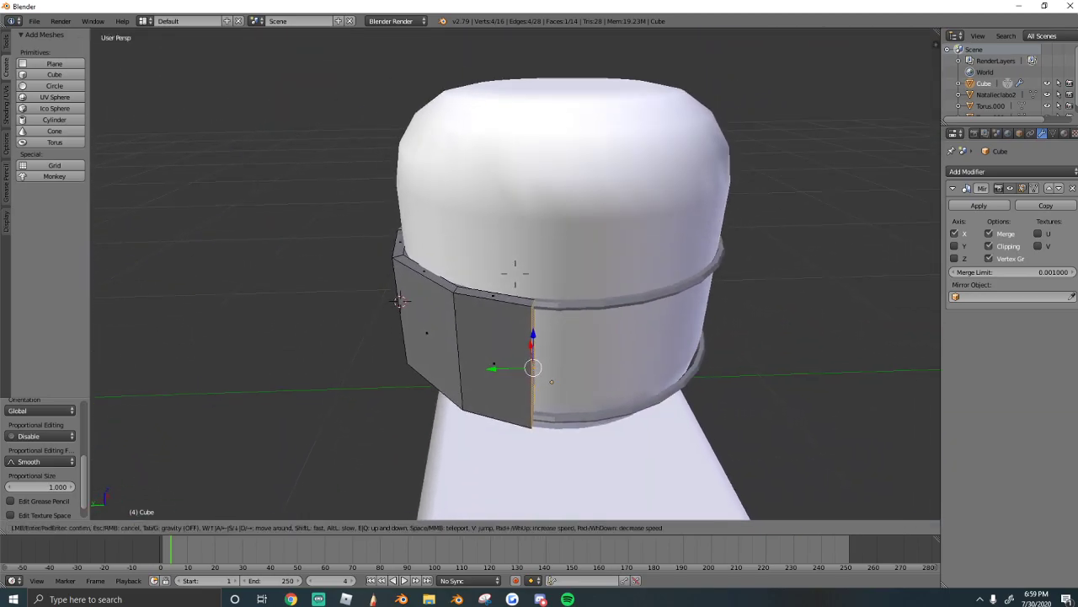
{"action": "left_click", "coordinate": [507, 388]}
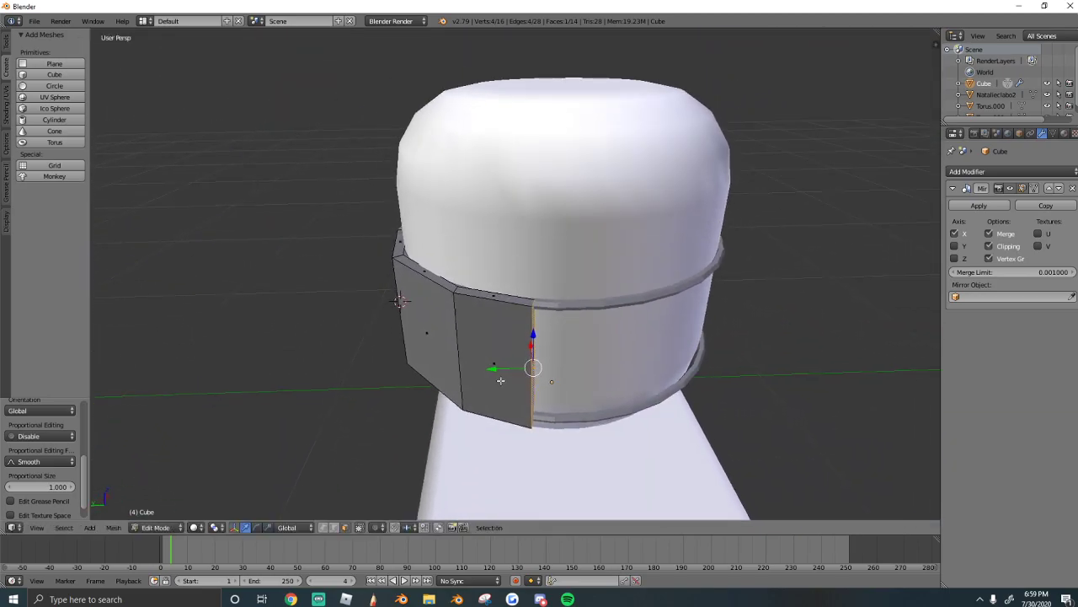
{"action": "key", "text": "r"}
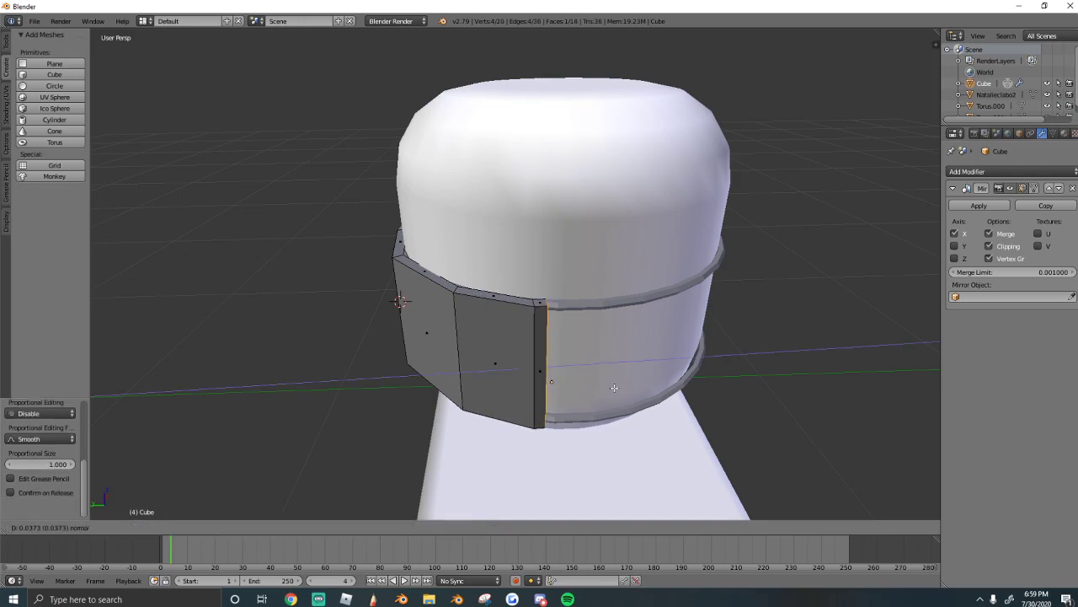
{"action": "left_click", "coordinate": [673, 391]}
- Select the upper and lower edges of the panel's side end and bevel them with 2 segments and an offset of about 0.126
{"action": "key", "text": "a"}
{"action": "key", "text": "shift+f"}
{"action": "key", "text": "d"}
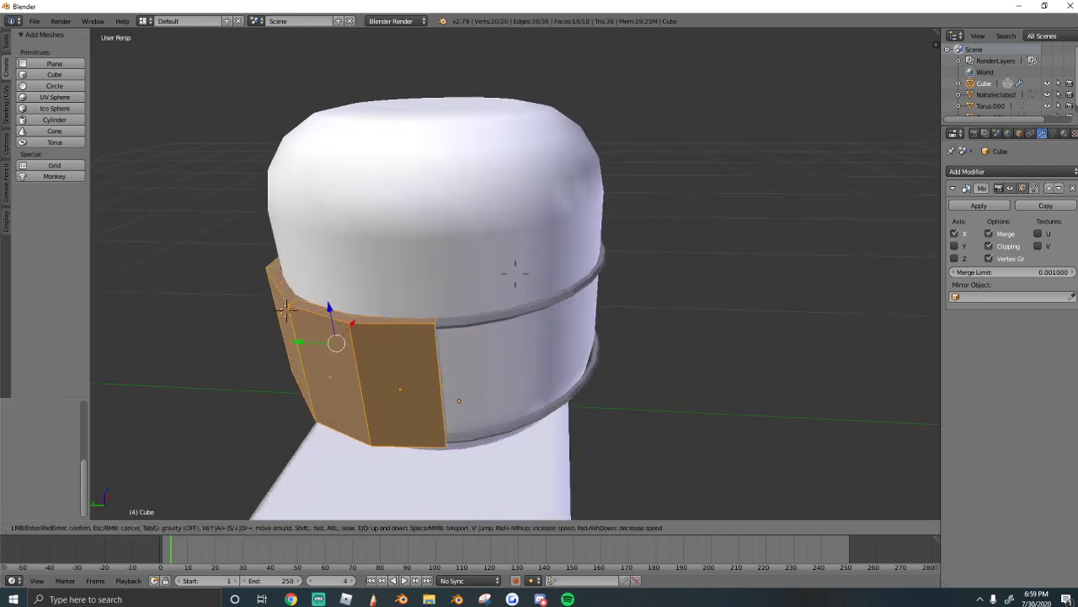
{"action": "key", "text": "q"}
{"action": "left_click", "coordinate": [516, 273]}
{"action": "key", "text": "shift+f"}
{"action": "key", "text": "w"}
{"action": "key", "text": "e"}
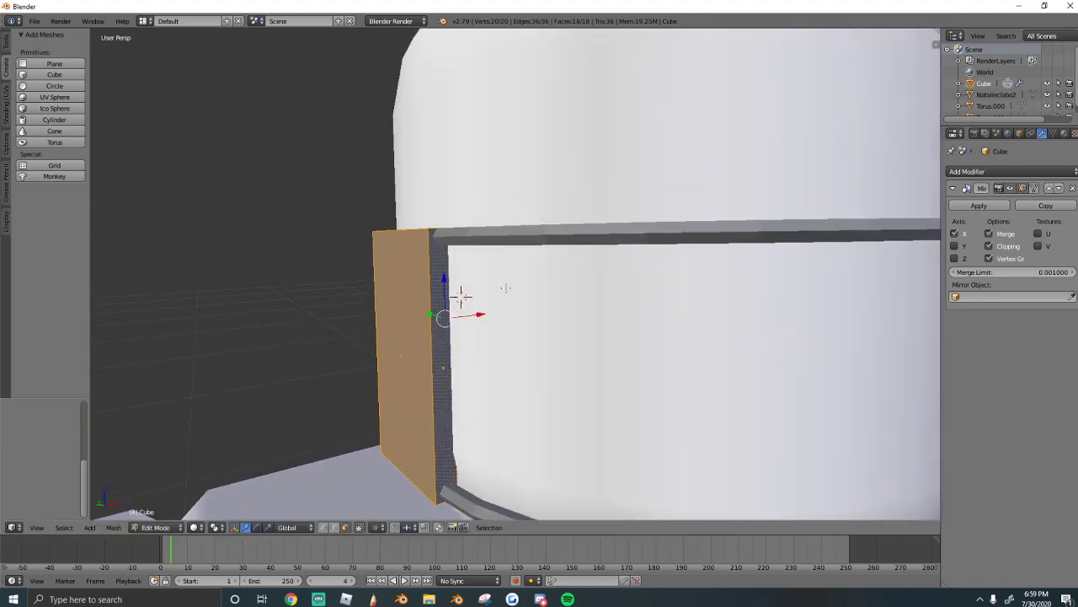
{"action": "left_click", "coordinate": [516, 274]}
{"action": "right_click", "coordinate": [446, 503]}
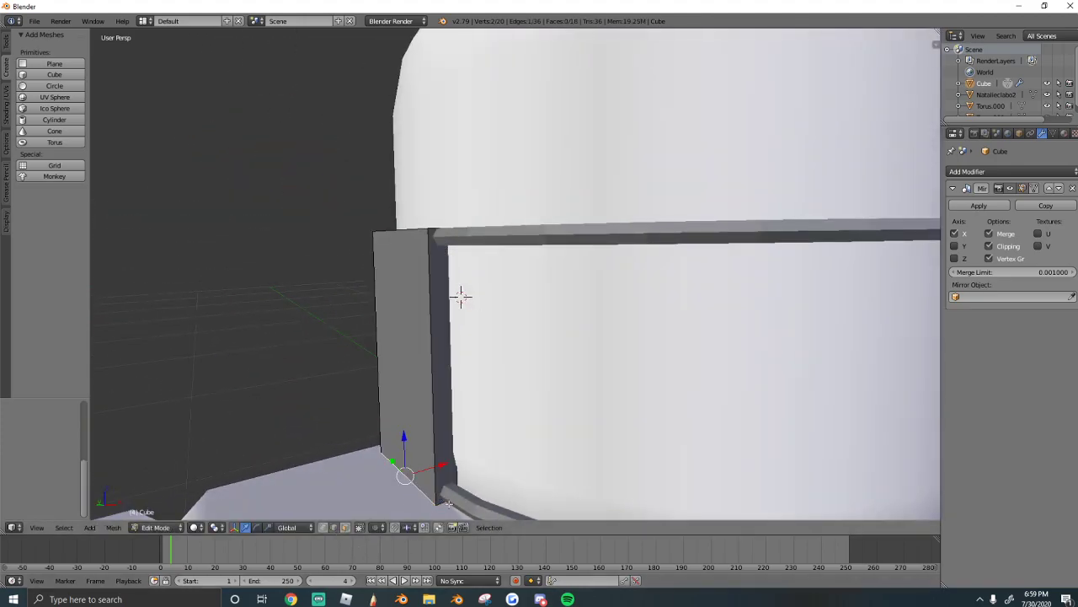
{"action": "key", "text": "shift+f"}
{"action": "key", "text": "s"}
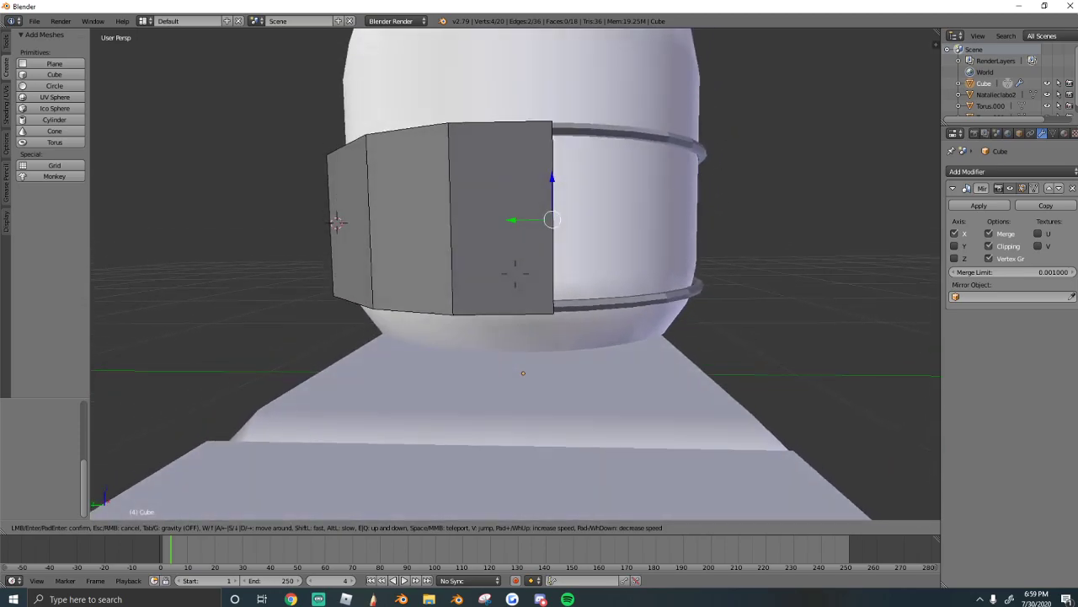
{"action": "left_click", "coordinate": [502, 159]}
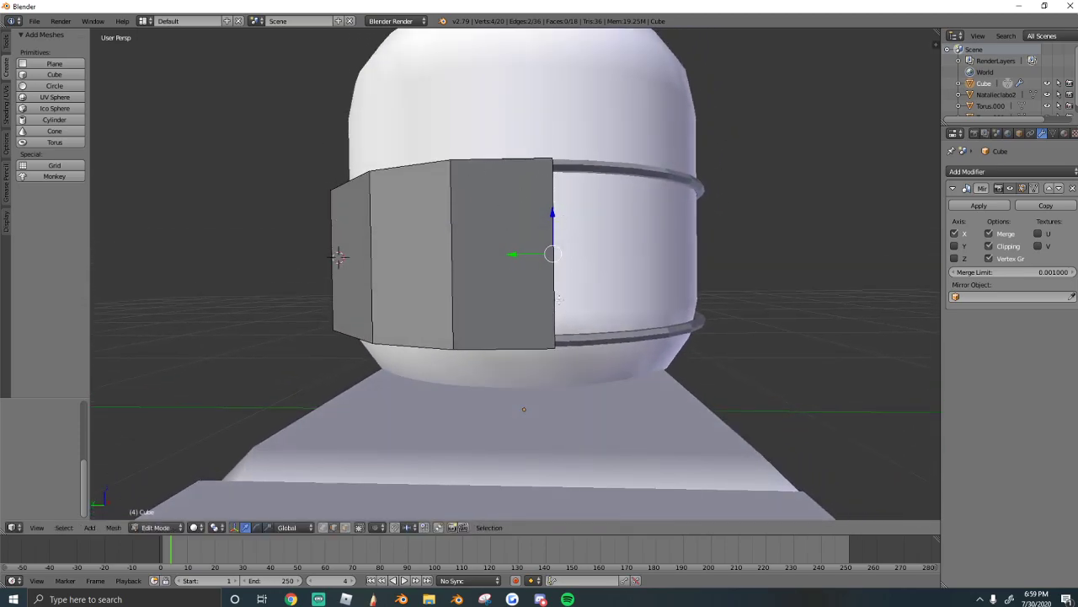
{"action": "key", "text": "ctrl+b"}
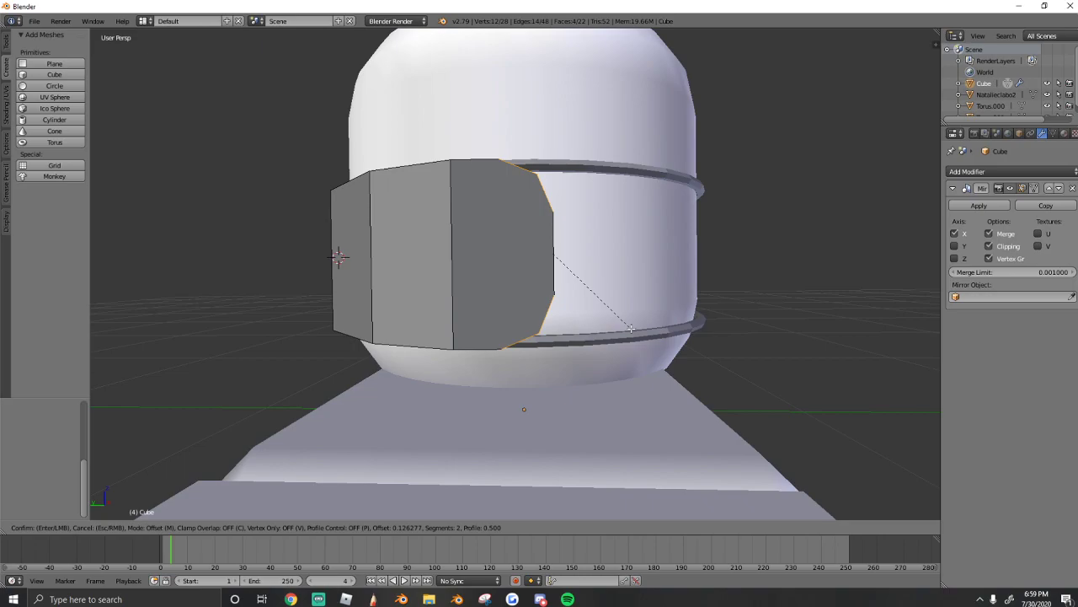
{"action": "left_click", "coordinate": [631, 328]}
{"action": "key", "text": "a"}
{"action": "key", "text": "a"}
{"action": "key", "text": "shift+f"}
{"action": "key", "text": "a"}
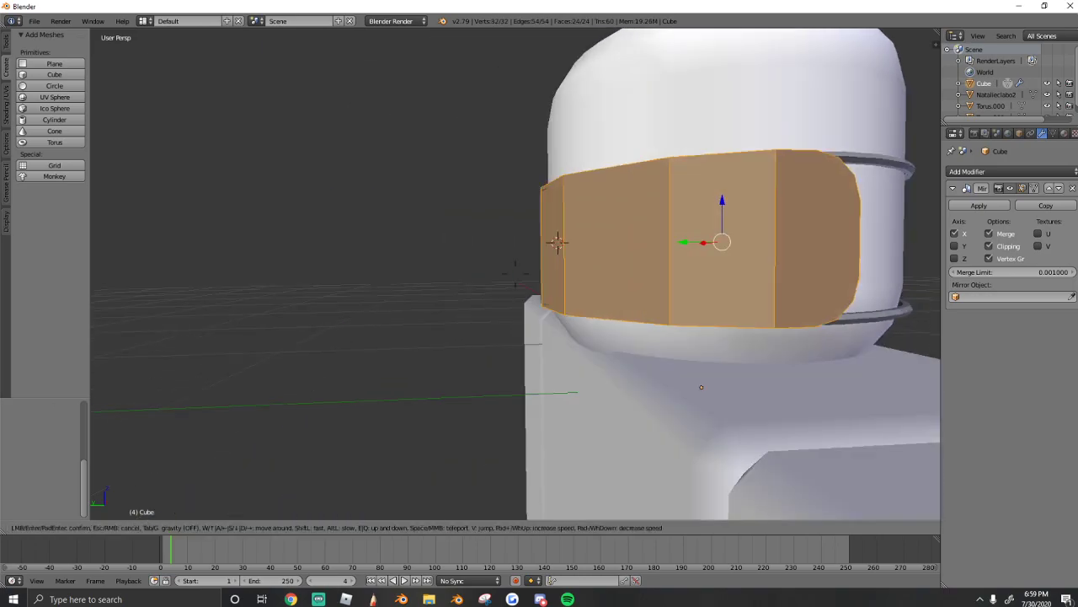
{"action": "key", "text": "e"}
{"action": "left_click", "coordinate": [516, 273]}
{"action": "right_click", "coordinate": [515, 266]}
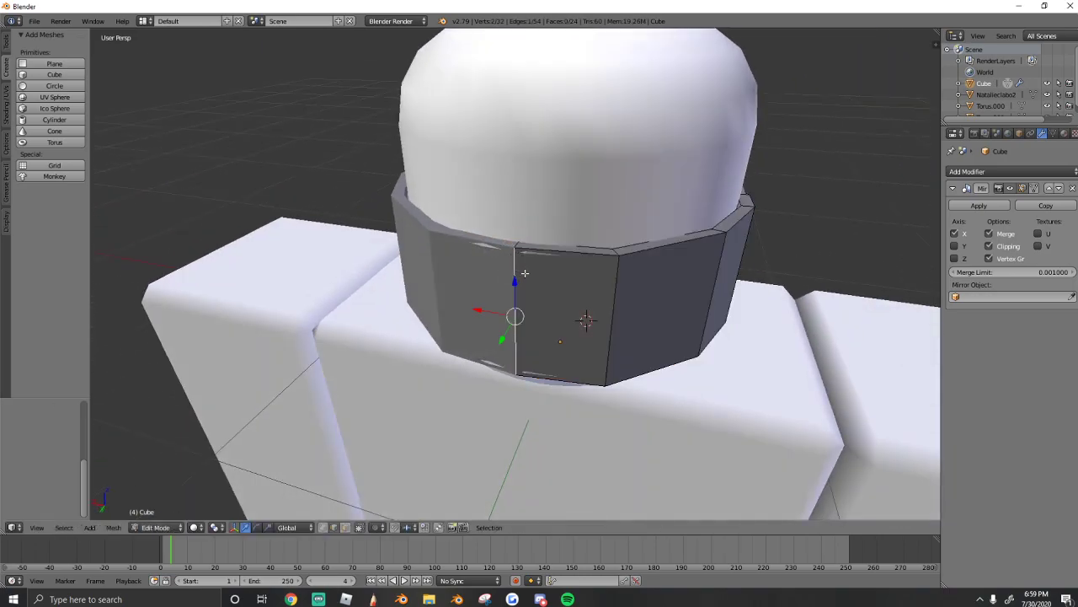
{"action": "key", "text": "shift+f"}
{"action": "key", "text": "w"}
{"action": "key", "text": "s"}
{"action": "key", "text": "a"}
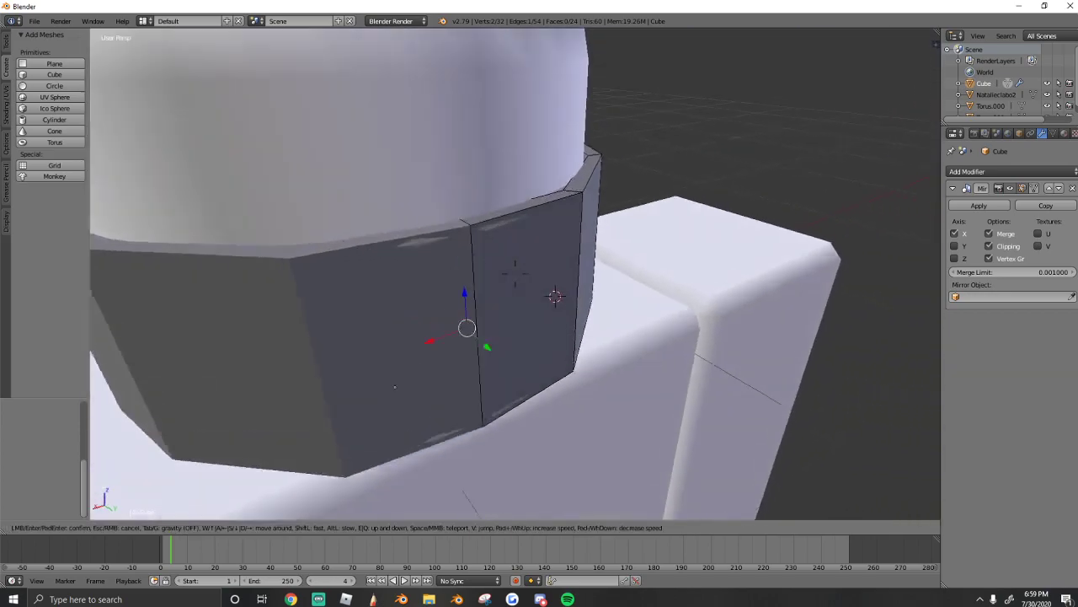
{"action": "key", "text": "w"}
{"action": "left_click", "coordinate": [516, 274]}
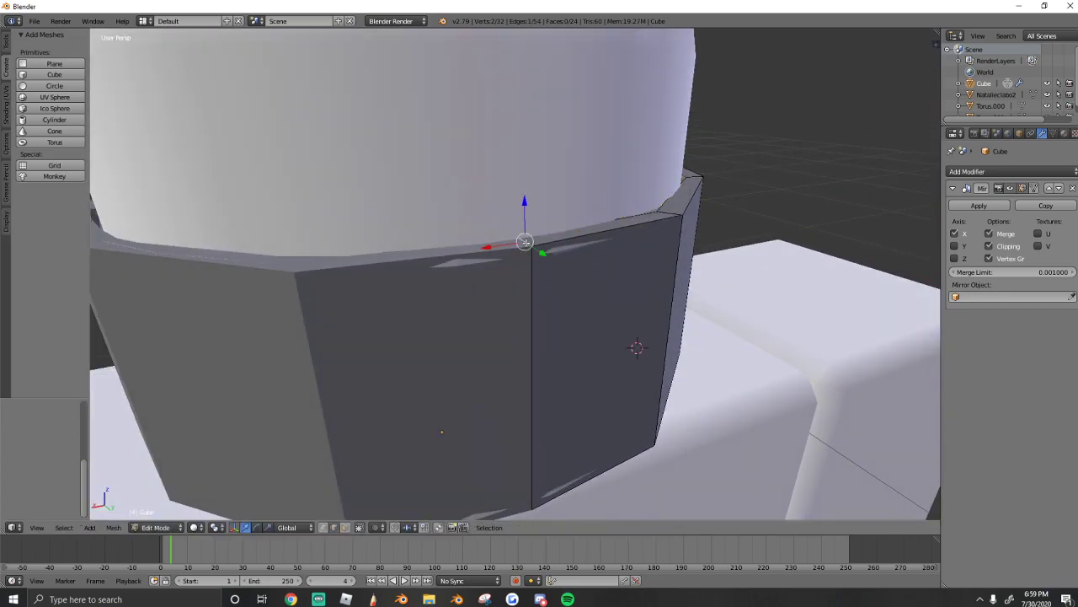
{"action": "right_click", "coordinate": [523, 322]}
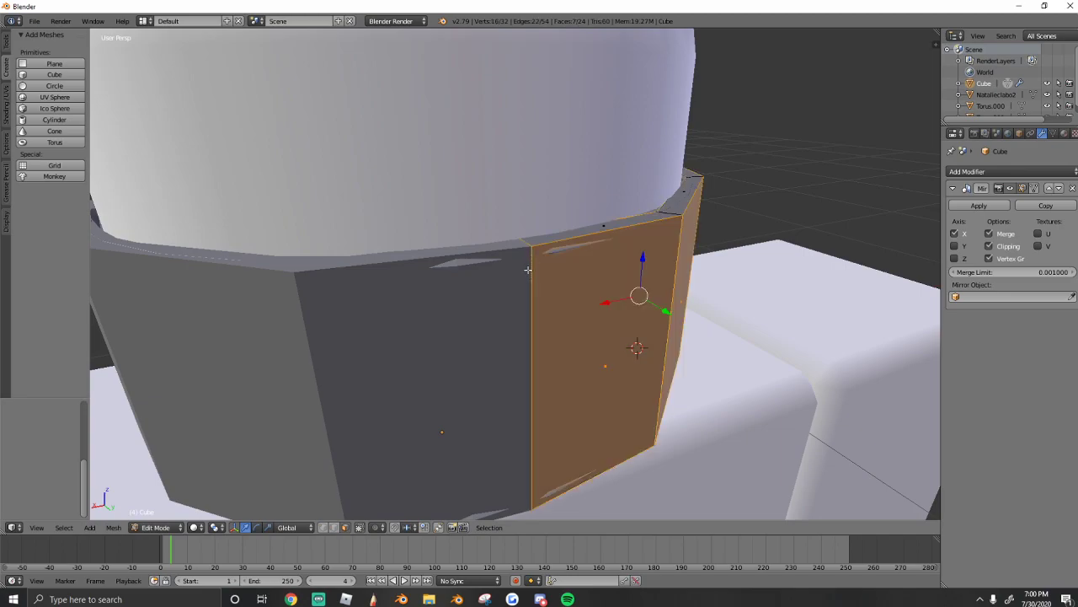
{"action": "key", "text": "a"}
- Select the panel's inner face on the front centre line and move it slightly forward along Y
{"action": "scroll", "coordinate": [529, 268], "scroll_direction": "down", "scroll_amount": 2}
{"action": "scroll", "coordinate": [528, 264], "scroll_direction": "up", "scroll_amount": 6}
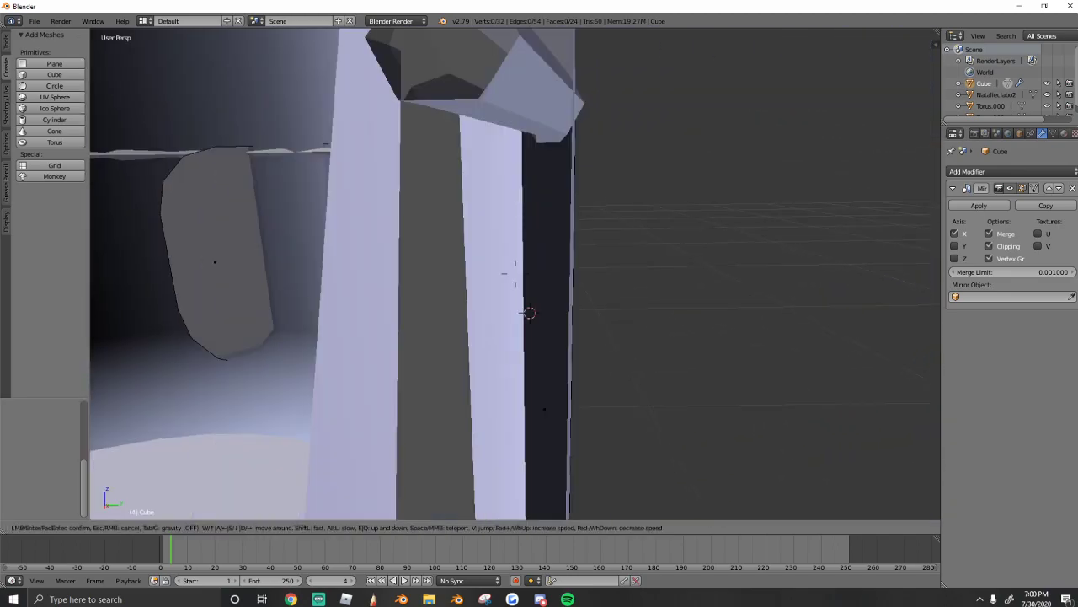
{"action": "right_click", "coordinate": [533, 433]}
{"action": "scroll", "coordinate": [543, 405], "scroll_direction": "down", "scroll_amount": 5}
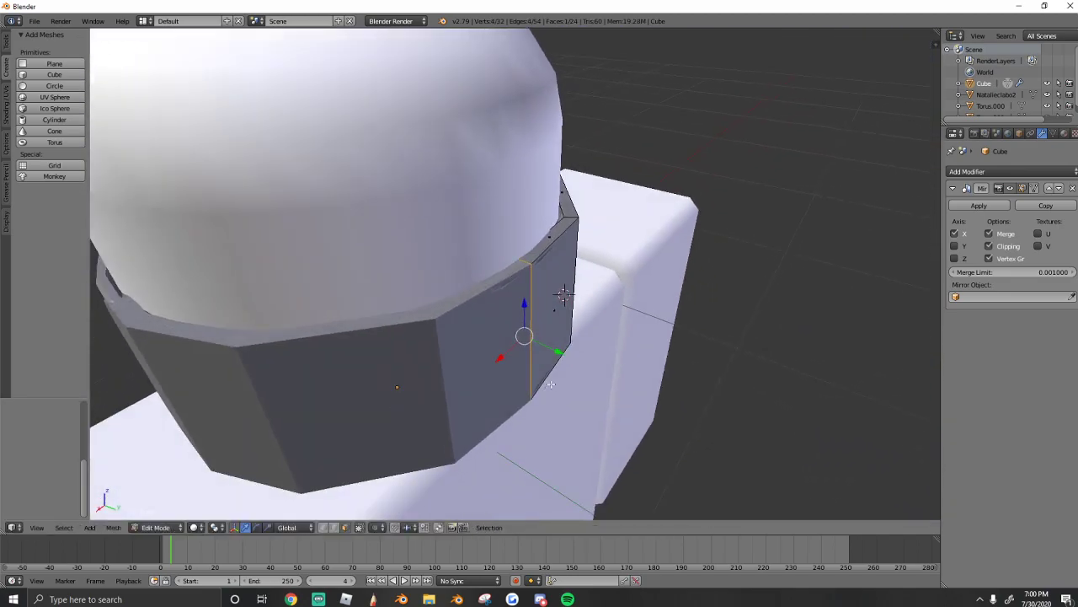
{"action": "key", "text": "g"}
{"action": "key", "text": "y"}
{"action": "left_click", "coordinate": [557, 345]}
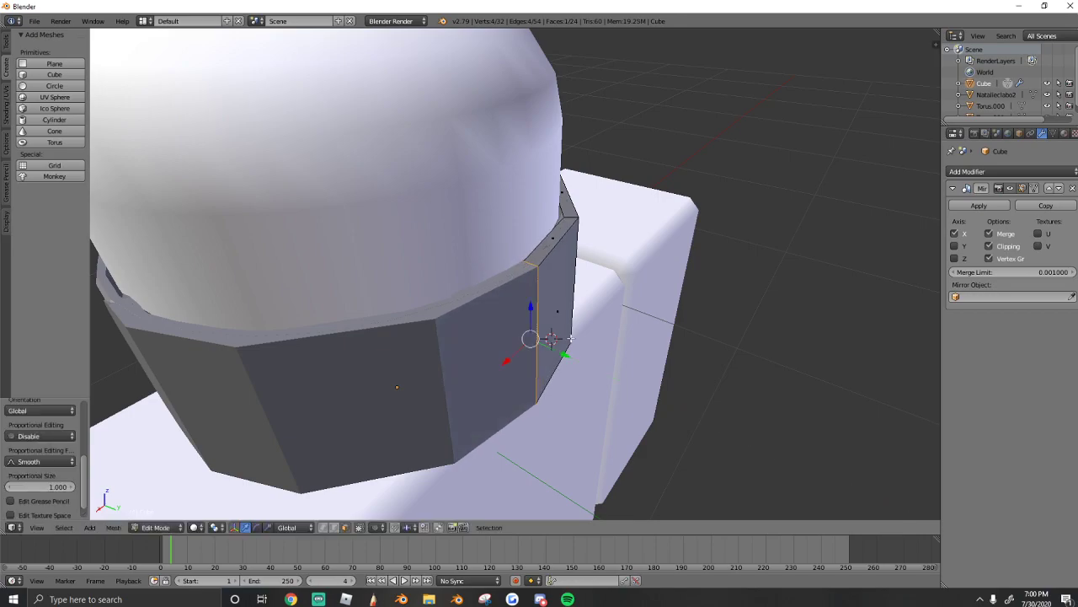
- Select the vertical edge loop next to the front centre line and move it about 0.016 forward along Y
{"action": "key", "text": "shift+f"}
{"action": "key", "text": "w"}
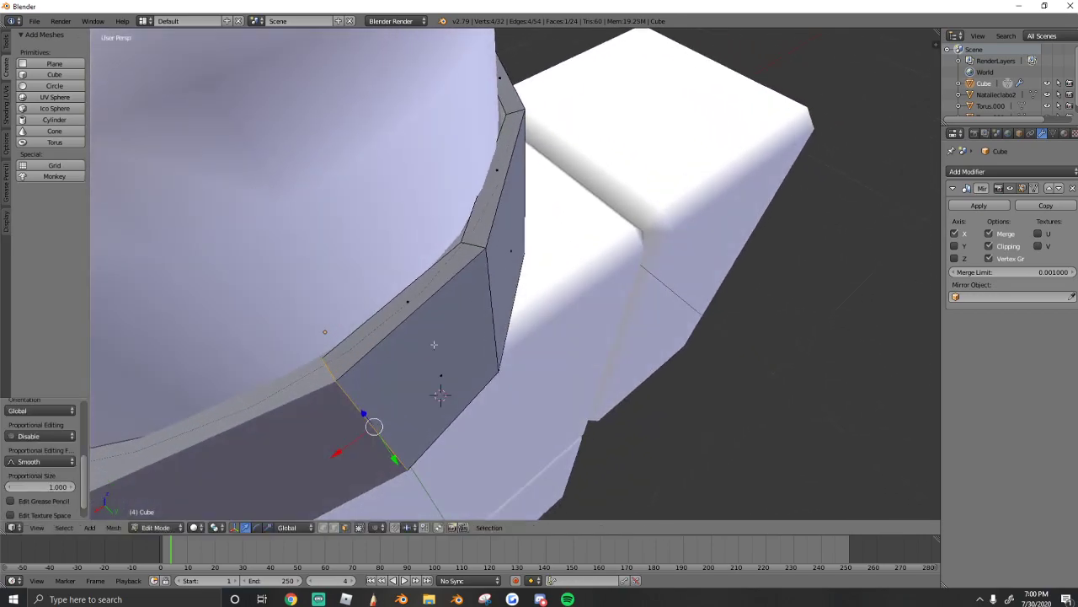
{"action": "left_click", "coordinate": [468, 289]}
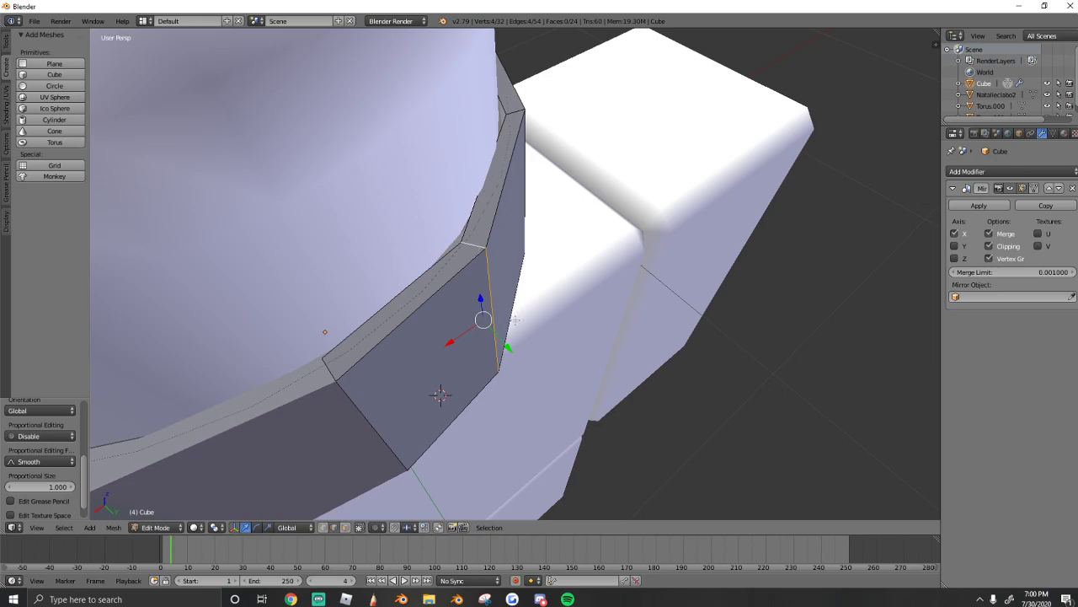
{"action": "key", "text": "g"}
{"action": "key", "text": "y"}
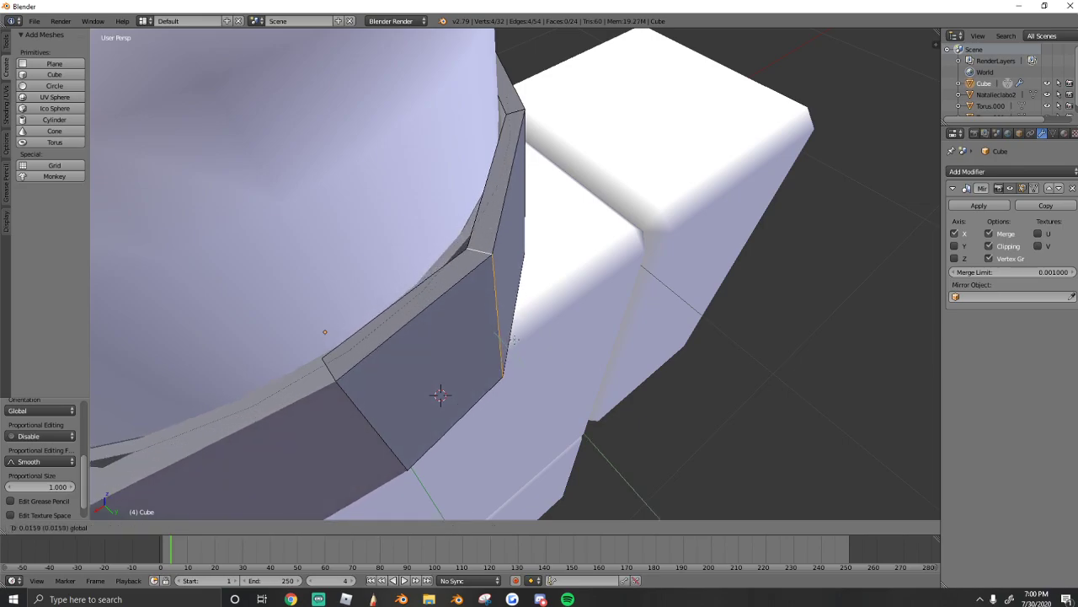
{"action": "left_click", "coordinate": [512, 340]}
- Bevel this edge loop with 2 segments and an offset of about 0.11 to round the front of the mask
{"action": "middle_click_drag", "start_coordinate": [512, 339], "coordinate": [611, 313]}
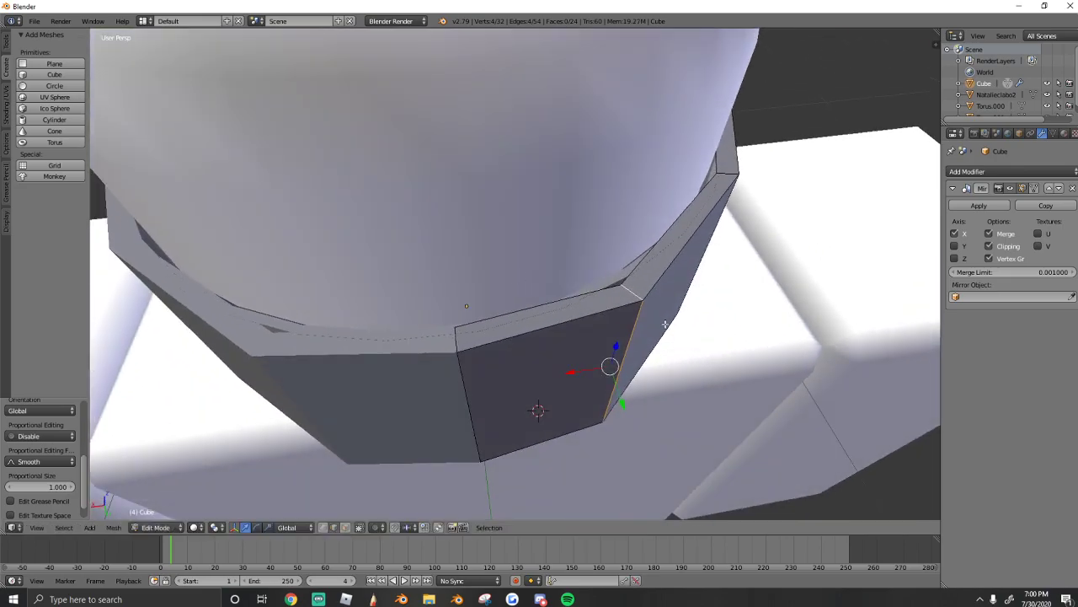
{"action": "key", "text": "ctrl+b"}
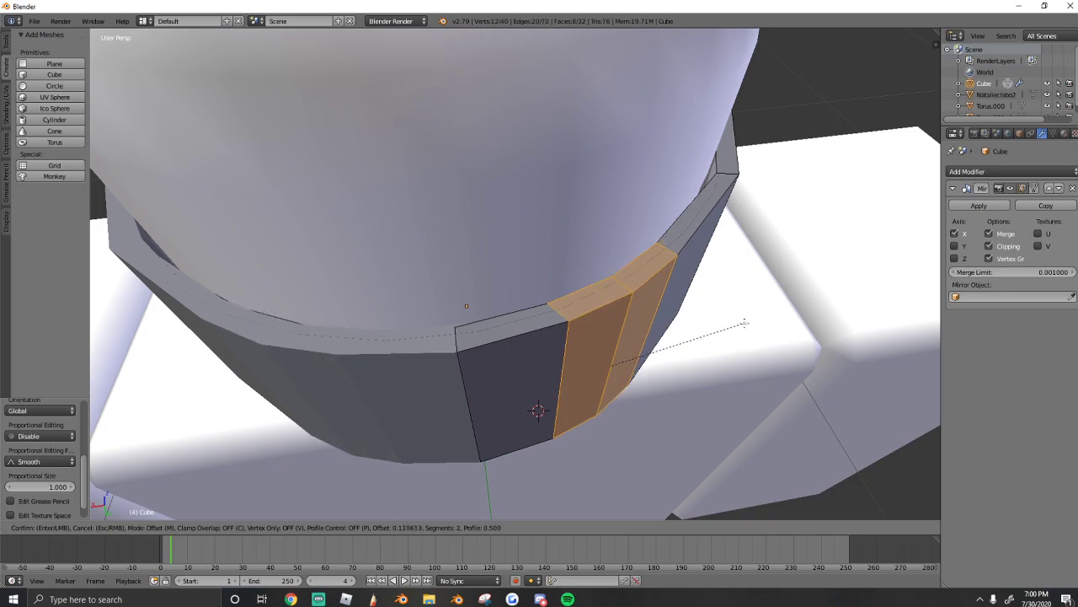
{"action": "left_click", "coordinate": [745, 323]}
{"action": "key", "text": "a"}
{"action": "key", "text": "a"}
- Select the vertical edge loop at the next corner toward the side and pull it back along Y, following the ring's curve
{"action": "key", "text": "shift+f"}
{"action": "key", "text": "s"}
{"action": "key", "text": "d"}
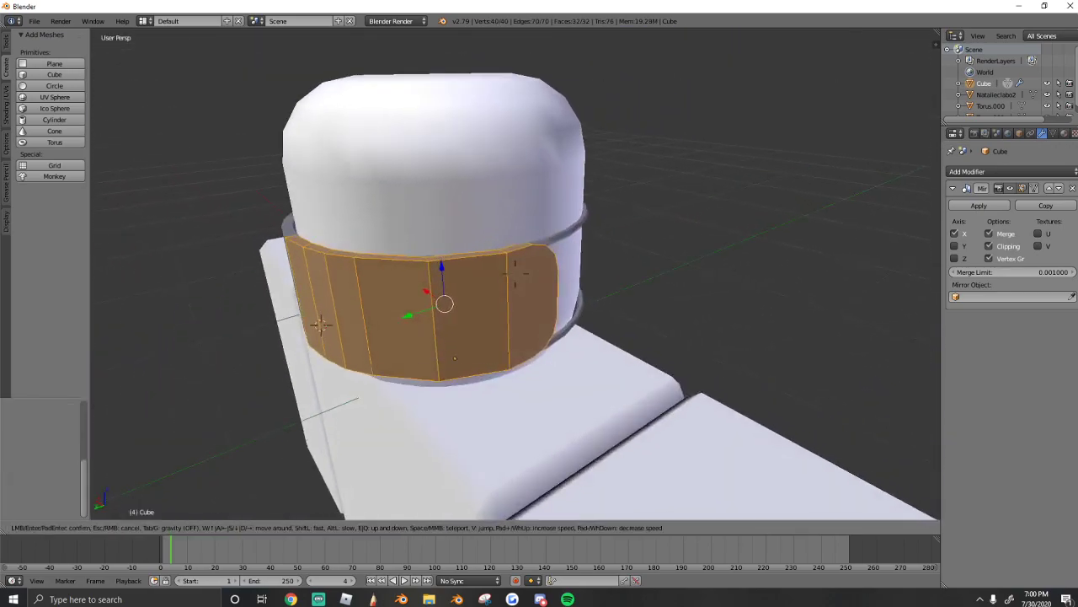
{"action": "key", "text": "w"}
{"action": "key", "text": "e"}
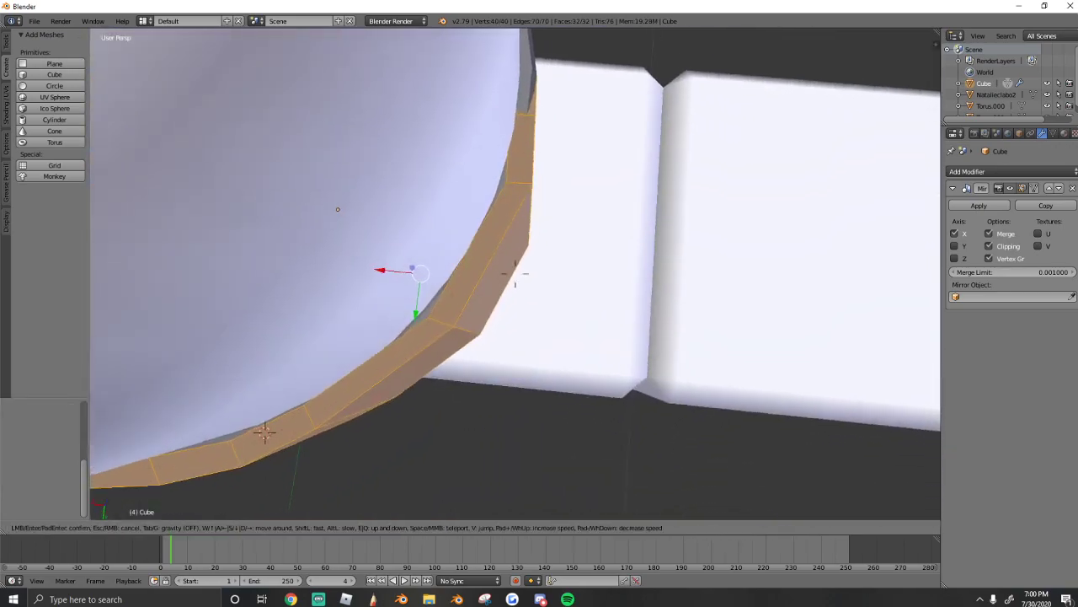
{"action": "left_click", "coordinate": [429, 330]}
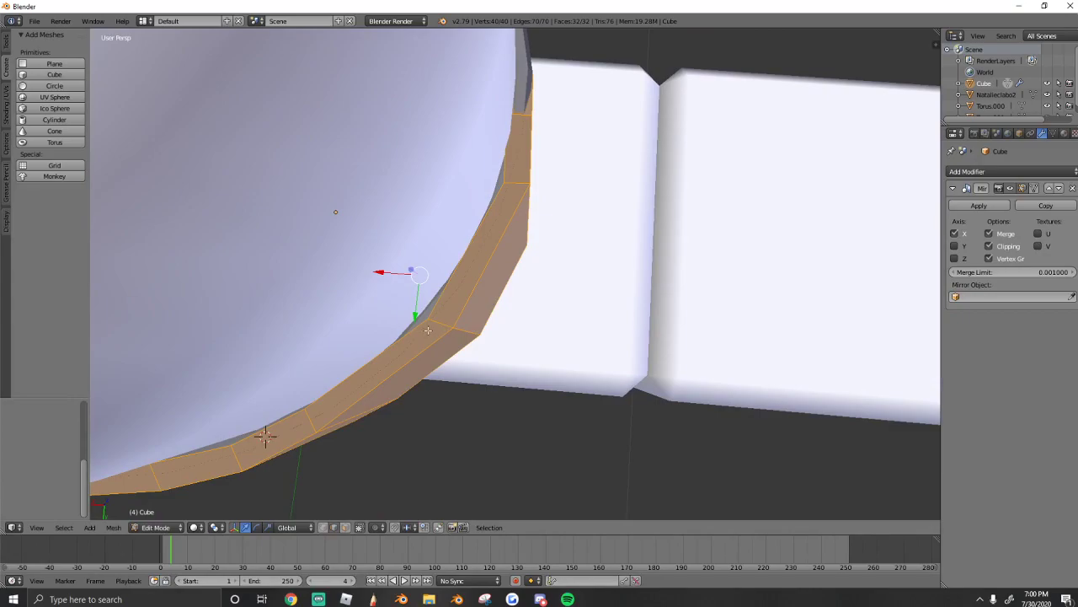
{"action": "right_click", "coordinate": [428, 330]}
{"action": "left_click", "coordinate": [529, 333]}
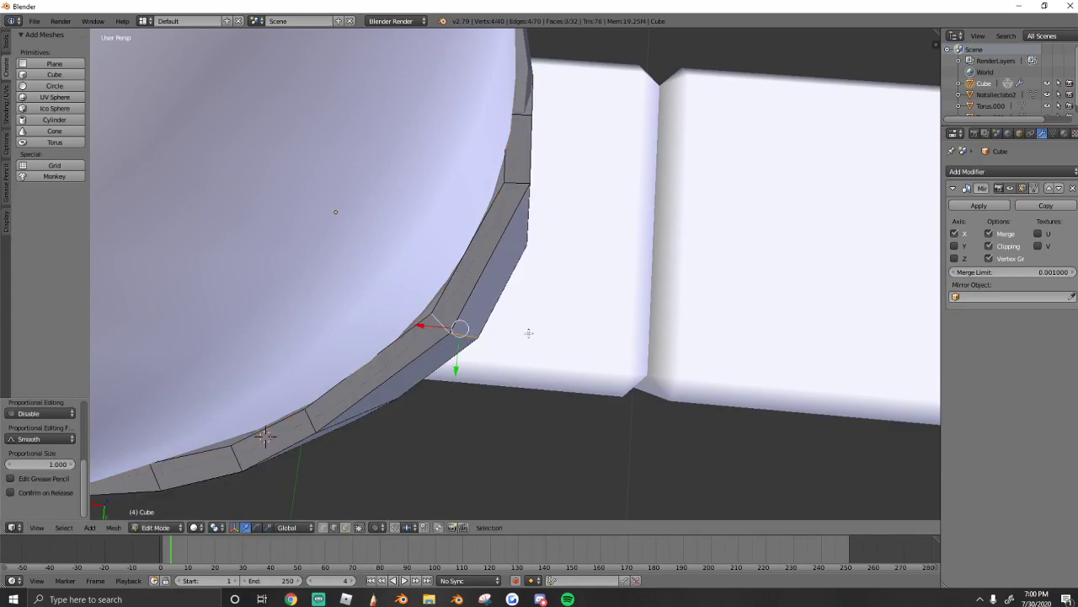
{"action": "left_click_drag", "start_coordinate": [449, 367], "coordinate": [428, 317]}
{"action": "left_click", "coordinate": [439, 316]}
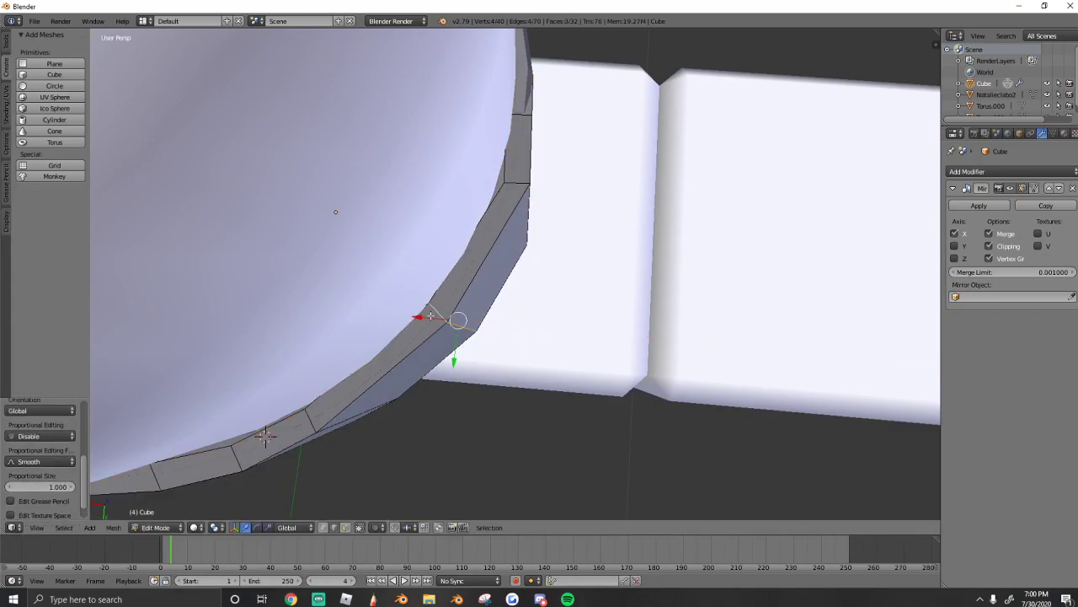
- Leave mesh editing and examine the mask's shape and fit around the head from the front and side
{"action": "key", "text": "Tab"}
{"action": "key", "text": "shift+f"}
{"action": "key", "text": "s"}
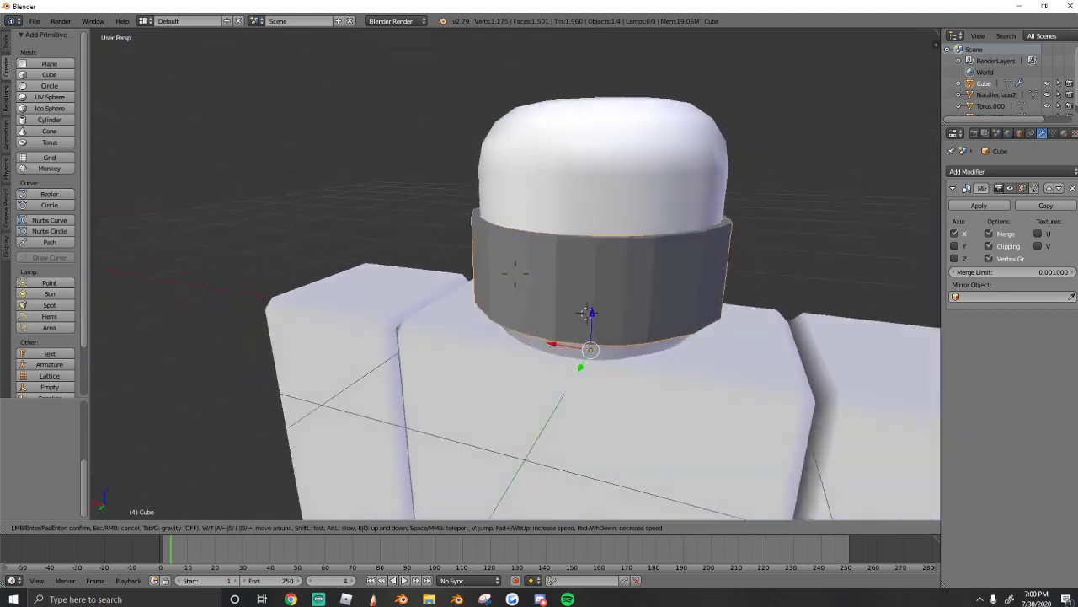
{"action": "key", "text": "a"}
{"action": "key", "text": "w"}
{"action": "key", "text": "d"}
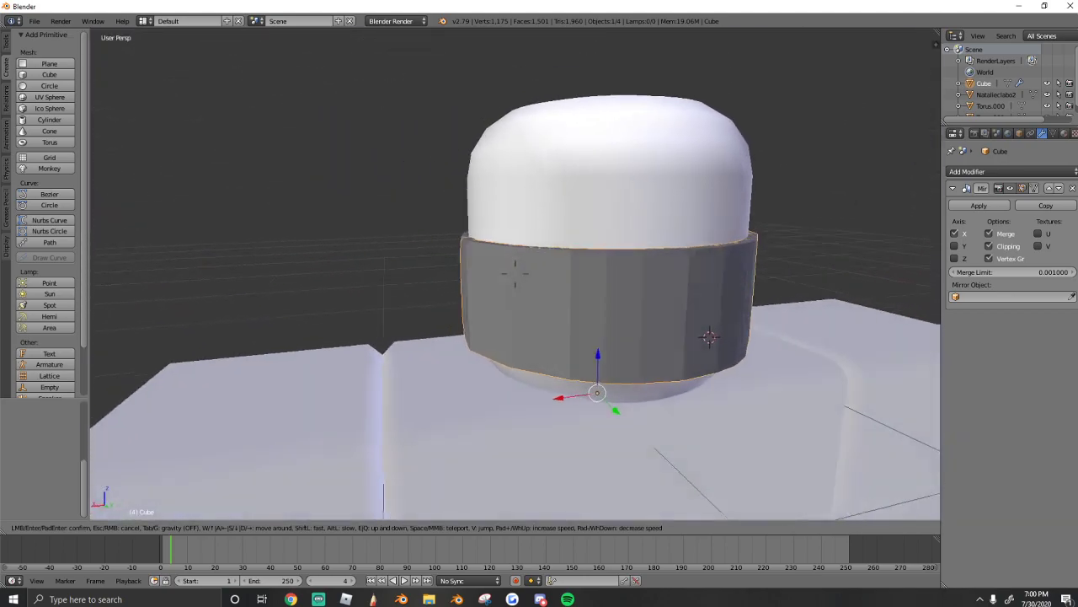
{"action": "key", "text": "s"}
{"action": "left_click", "coordinate": [516, 277]}
- Preview the mask on the dummy in Texture shading from the side, and return the viewport to Solid shading
{"action": "left_click", "coordinate": [208, 528]}
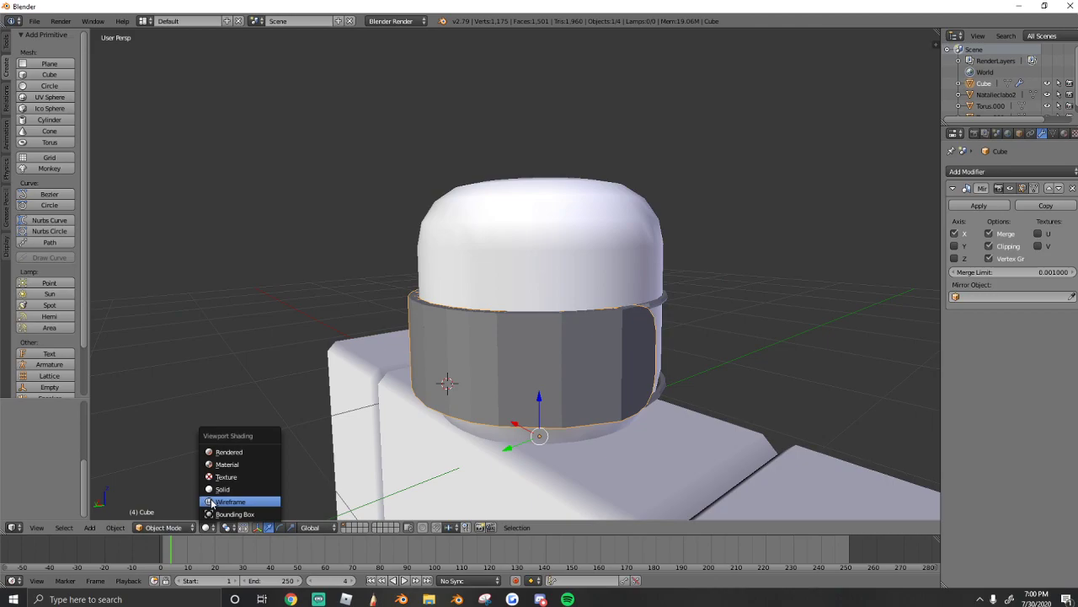
{"action": "left_click", "coordinate": [227, 490]}
{"action": "key", "text": "shift+f"}
{"action": "left_click", "coordinate": [516, 276]}
{"action": "left_click", "coordinate": [208, 527]}
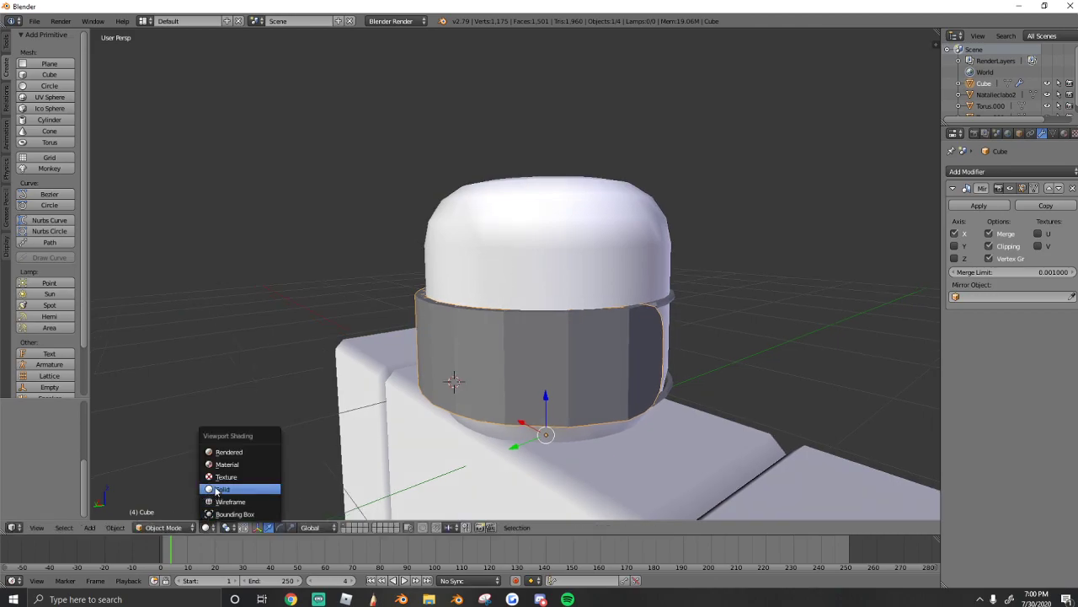
{"action": "left_click", "coordinate": [219, 478]}
{"action": "key", "text": "shift+f"}
{"action": "key", "text": "w"}
{"action": "key", "text": "a"}
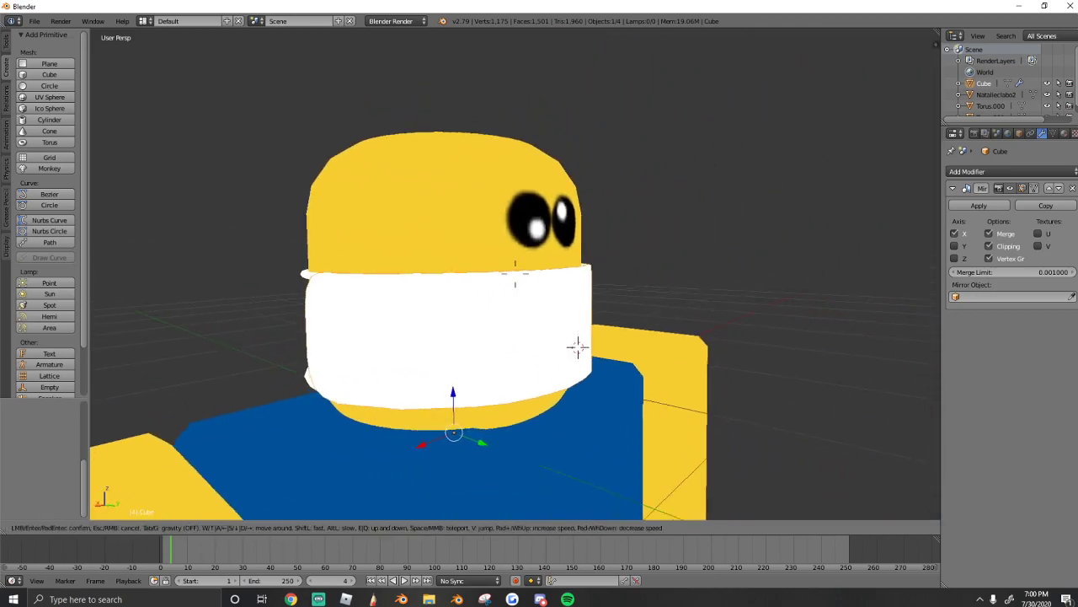
{"action": "left_click", "coordinate": [516, 276]}
{"action": "middle_click_drag", "start_coordinate": [469, 313], "coordinate": [337, 396]}
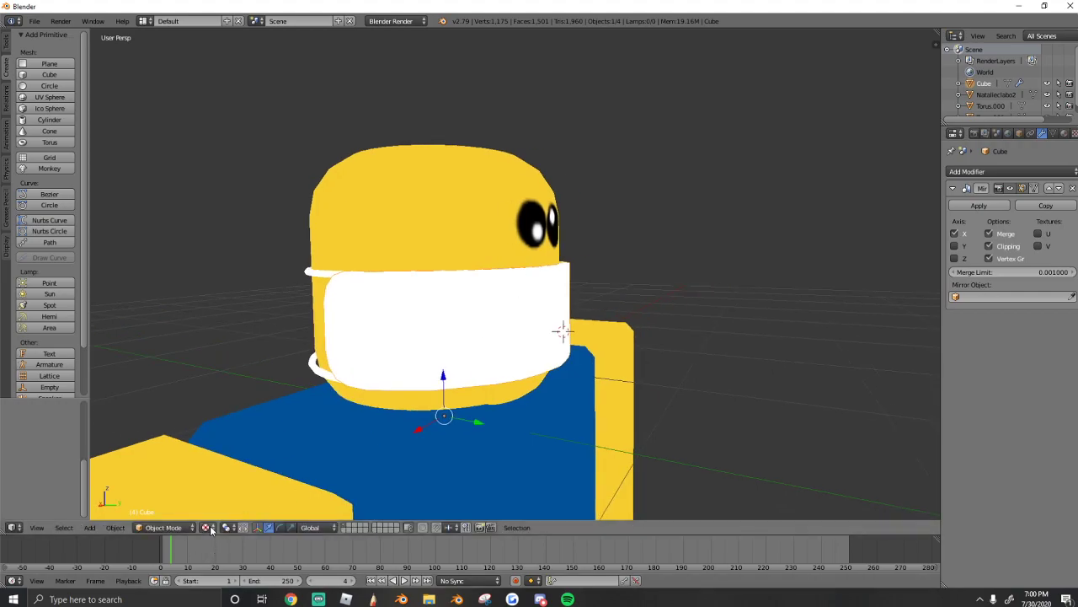
{"action": "left_click", "coordinate": [208, 528]}
{"action": "left_click", "coordinate": [223, 489]}
- Edit the mask mesh and raise the top edge at the front centre line slightly along Z for the nose
{"action": "key", "text": "Tab"}
{"action": "key", "text": "shift+f"}
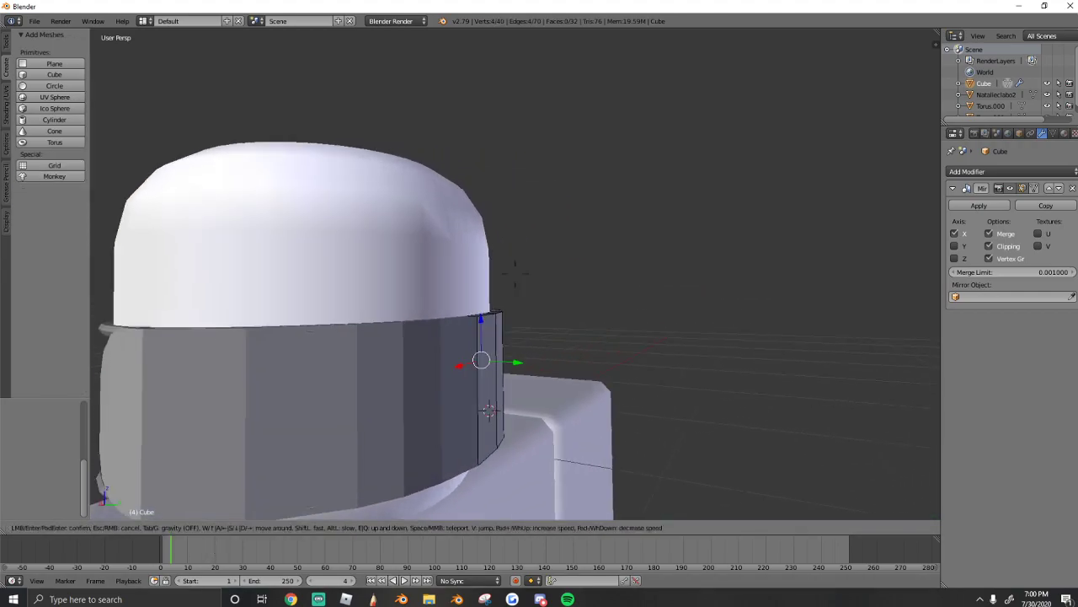
{"action": "left_click", "coordinate": [517, 277]}
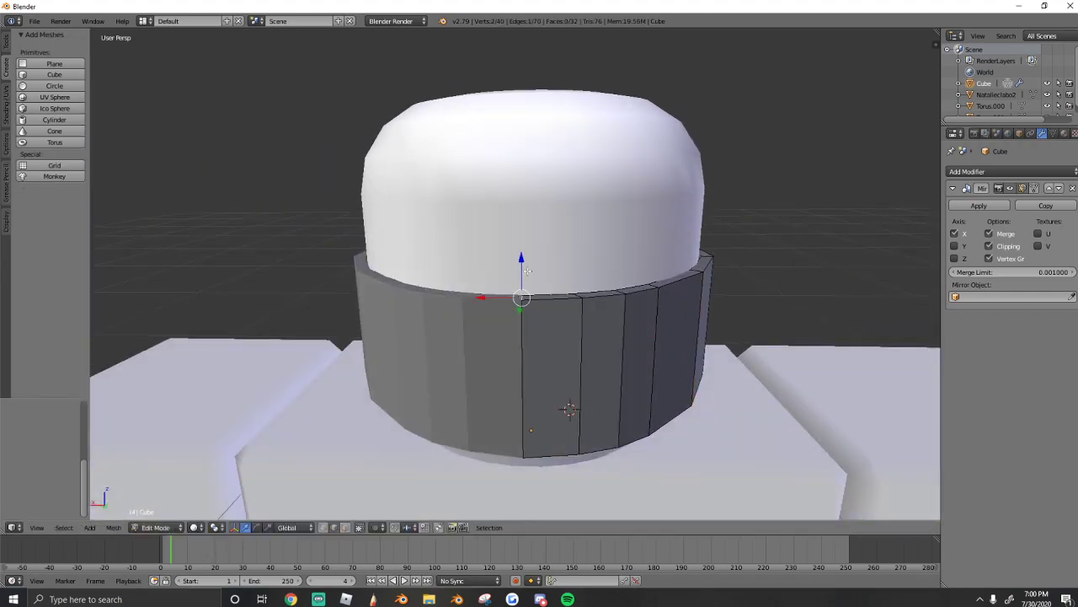
{"action": "left_click_drag", "start_coordinate": [527, 270], "coordinate": [519, 258]}
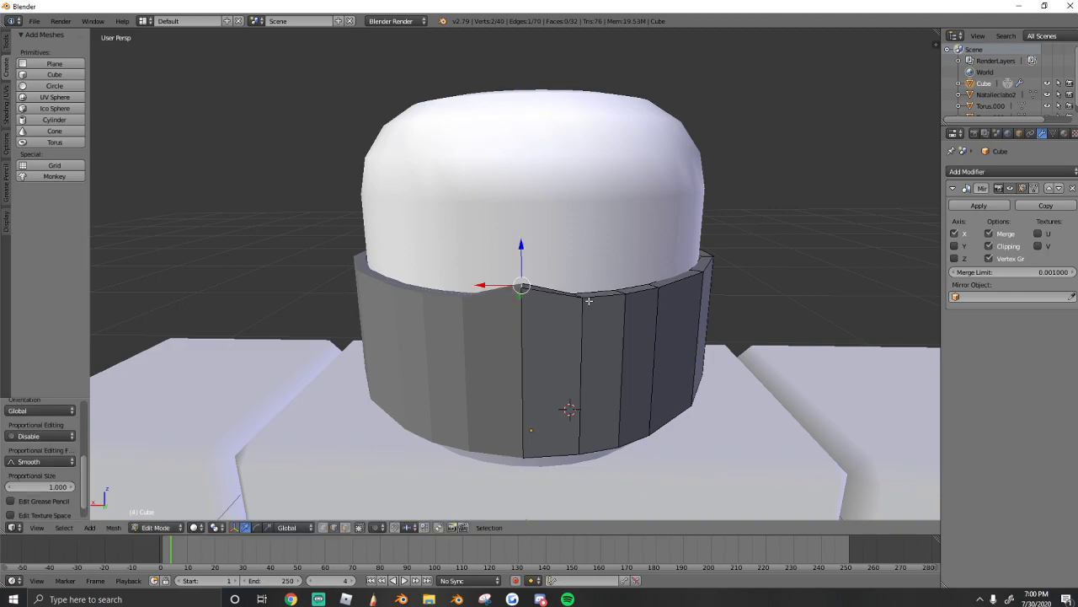
- Select the short top edges along the side of the mask and adjust their height slightly along Z
{"action": "middle_click_drag", "start_coordinate": [594, 292], "coordinate": [522, 297]}
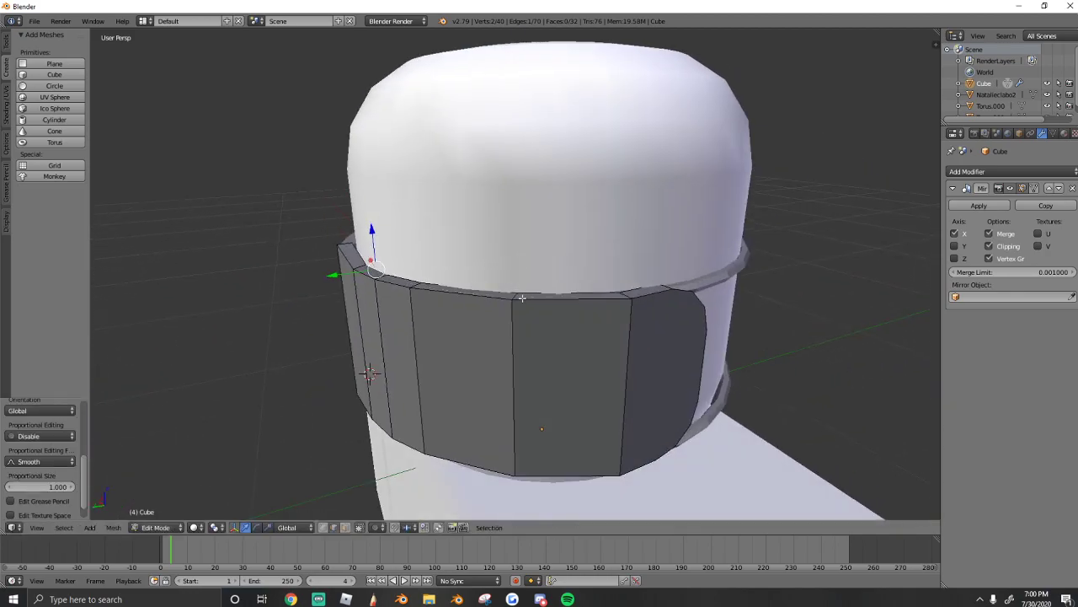
{"action": "right_click", "coordinate": [667, 287], "text": "shift"}
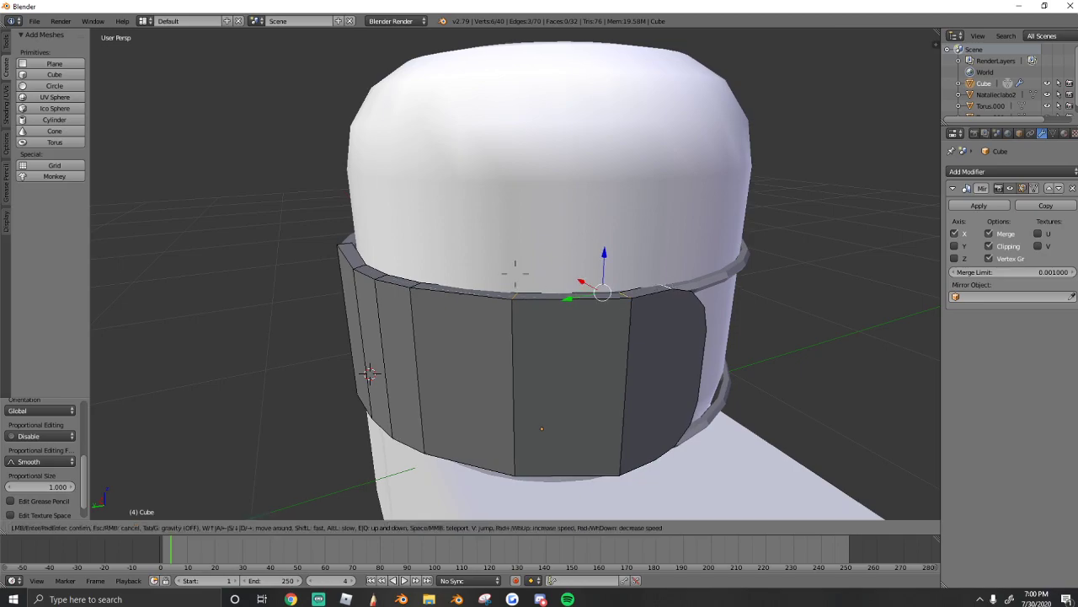
{"action": "middle_click_drag", "start_coordinate": [511, 208], "coordinate": [509, 278]}
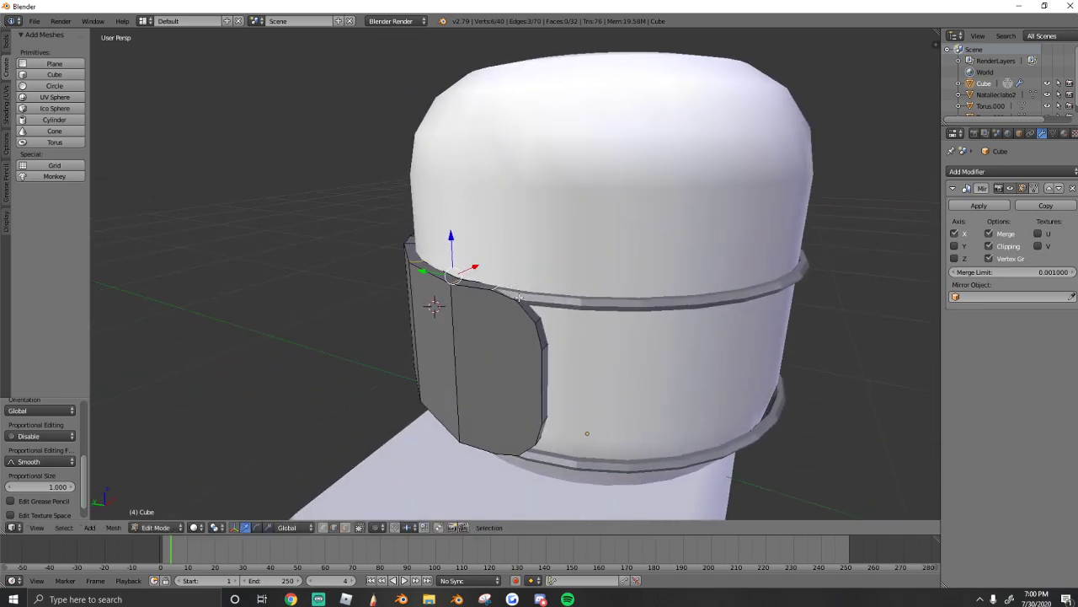
{"action": "left_click_drag", "start_coordinate": [467, 227], "coordinate": [470, 244]}
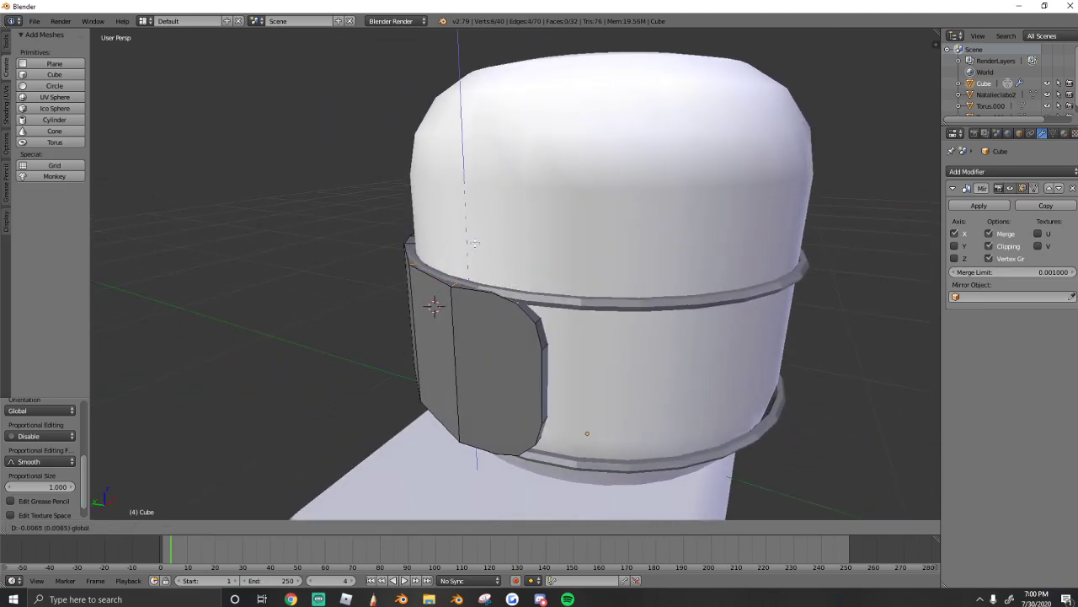
{"action": "left_click", "coordinate": [477, 240]}
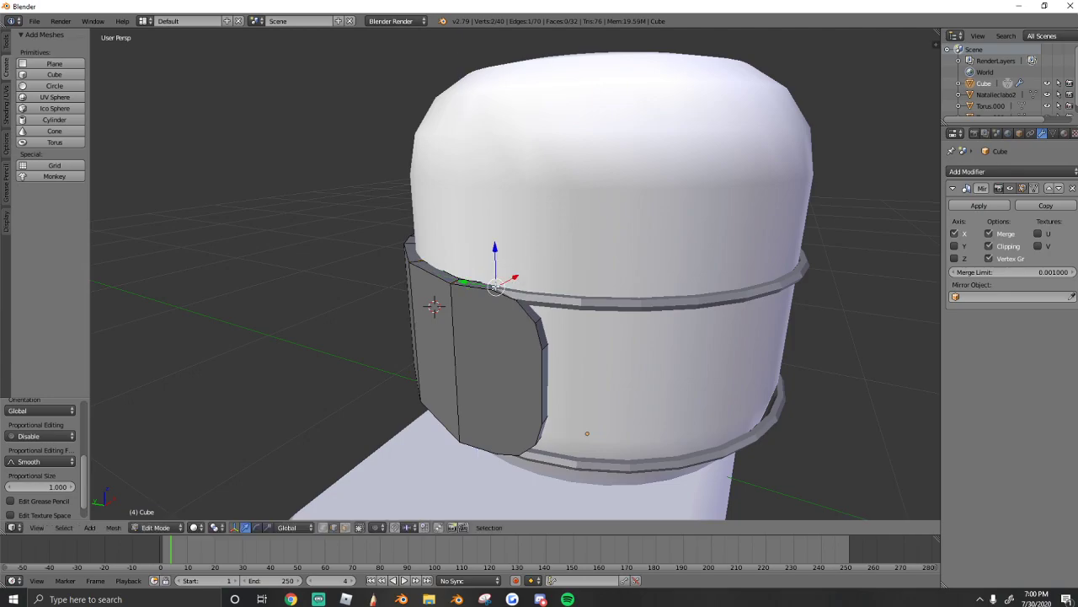
- Smooth the mask's upper rear corner by adjusting its top edge and lowering its two rounding edges along Z
{"action": "left_click_drag", "start_coordinate": [495, 269], "coordinate": [495, 268]}
{"action": "left_click", "coordinate": [497, 266]}
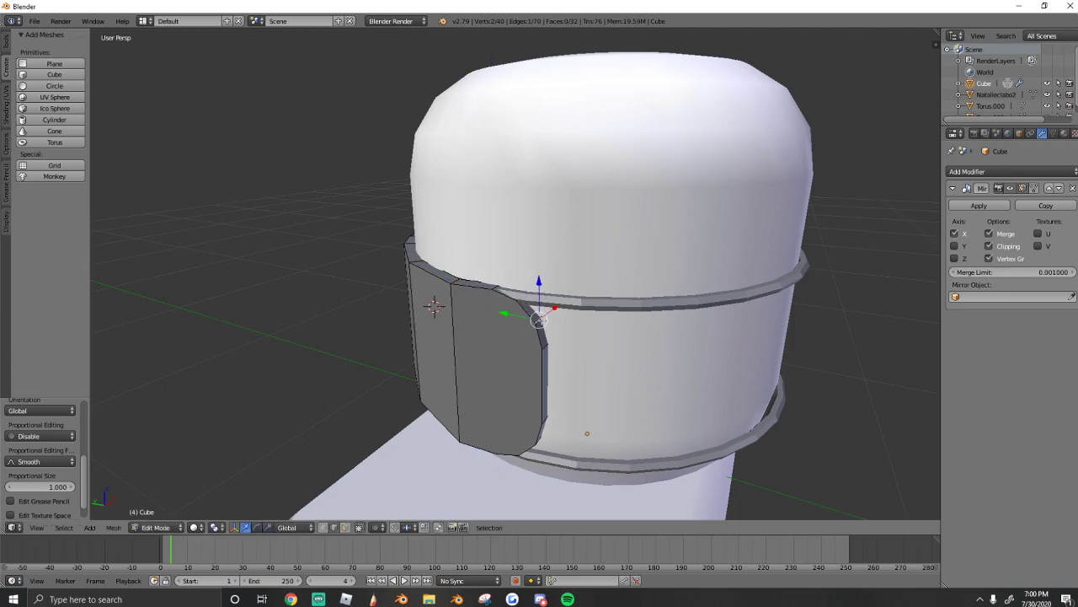
{"action": "left_click_drag", "start_coordinate": [537, 319], "coordinate": [549, 369]}
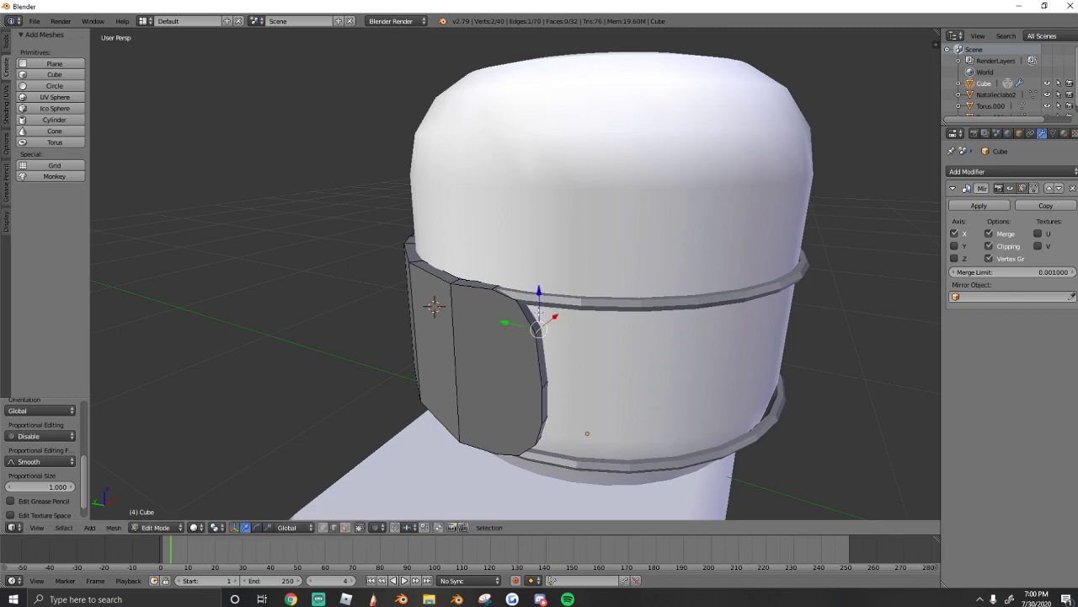
{"action": "mouse_move", "coordinate": [540, 295]}
{"action": "left_mouse_down"}
{"action": "mouse_move", "coordinate": [524, 309]}
{"action": "mouse_move", "coordinate": [523, 298]}
{"action": "left_mouse_up"}
- Raise the short top edges near the side corner and toward the front slightly along Z to even the rim
{"action": "middle_click_drag", "start_coordinate": [522, 299], "coordinate": [568, 271]}
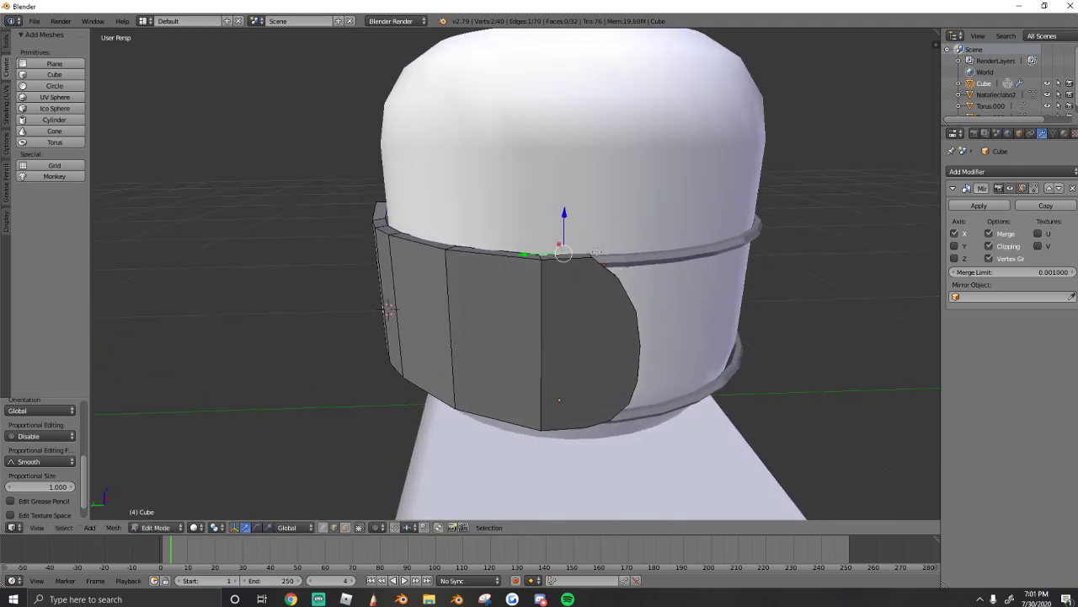
{"action": "left_click_drag", "start_coordinate": [593, 246], "coordinate": [593, 243]}
{"action": "middle_click_drag", "start_coordinate": [594, 239], "coordinate": [798, 202]}
{"action": "left_click_drag", "start_coordinate": [516, 234], "coordinate": [517, 229]}
- Select the whole mask mesh and examine its reshaped top rim from the front and side
{"action": "key", "text": "shift+f"}
{"action": "key", "text": "a"}
{"action": "left_click", "coordinate": [515, 274]}
{"action": "key", "text": "a"}
{"action": "key", "text": "a"}
{"action": "key", "text": "shift+f"}
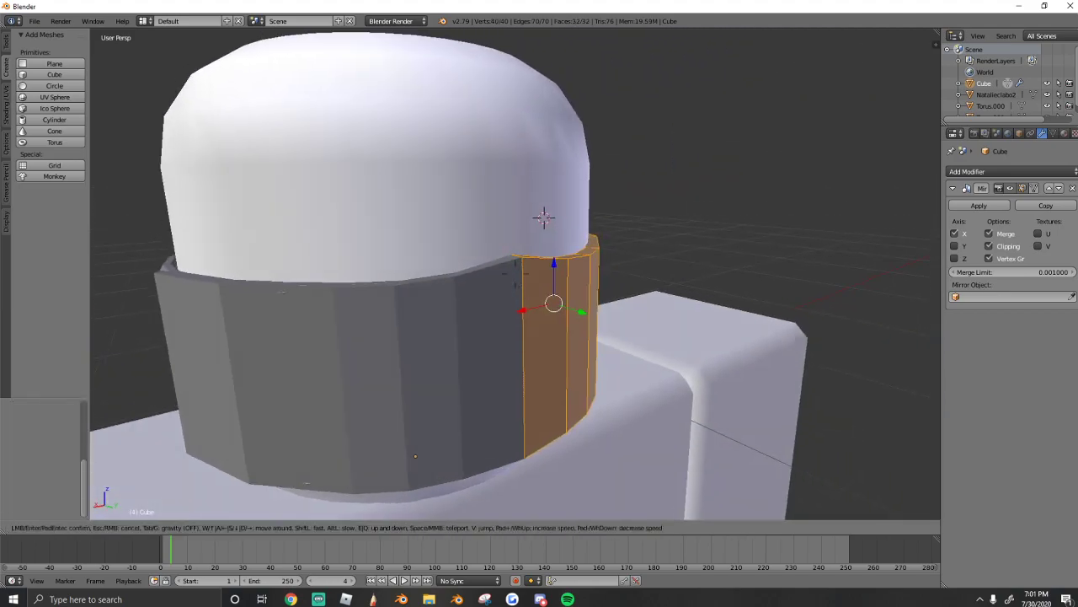
{"action": "key", "text": "d"}
{"action": "left_click", "coordinate": [515, 274]}
- Add two horizontal loop cuts around the mask and scale them apart by about 2.5 along Z
{"action": "left_click", "coordinate": [6, 43]}
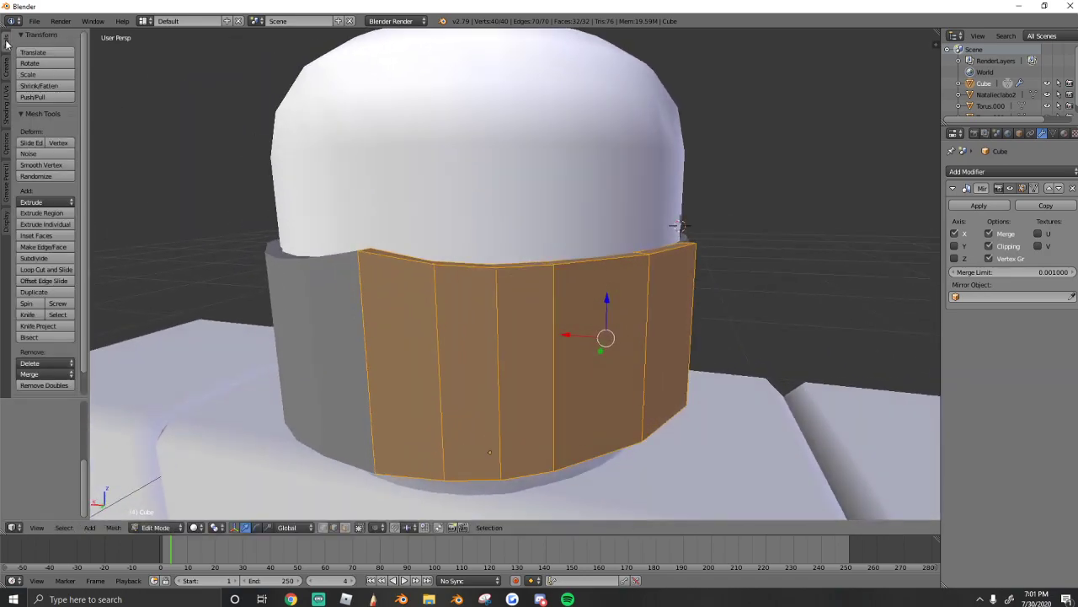
{"action": "left_click", "coordinate": [35, 269]}
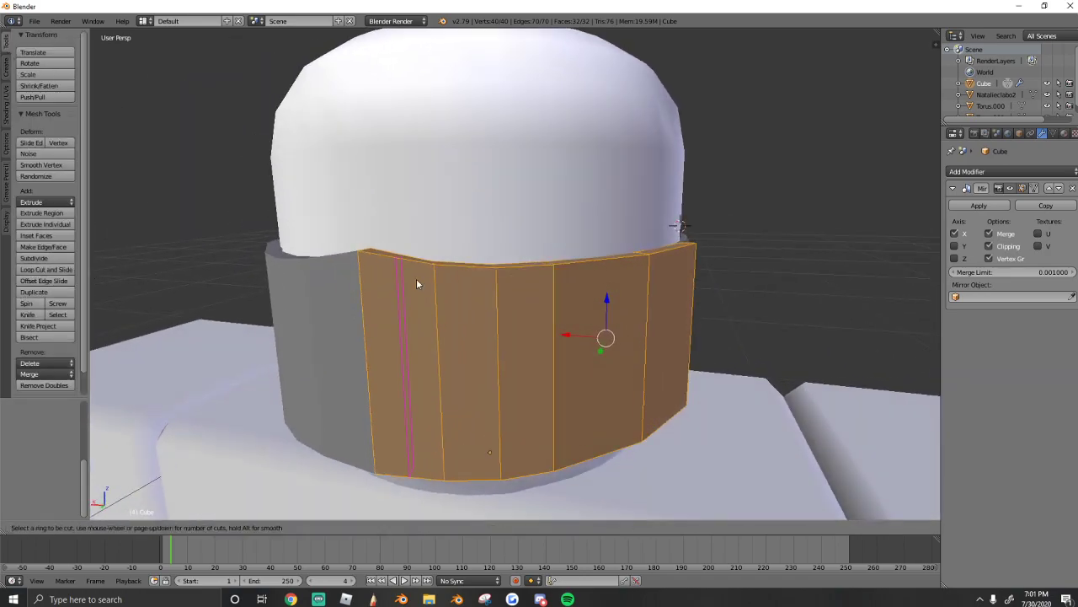
{"action": "left_click", "coordinate": [707, 316]}
{"action": "right_click", "coordinate": [707, 316]}
{"action": "key", "text": "s"}
{"action": "key", "text": "z"}
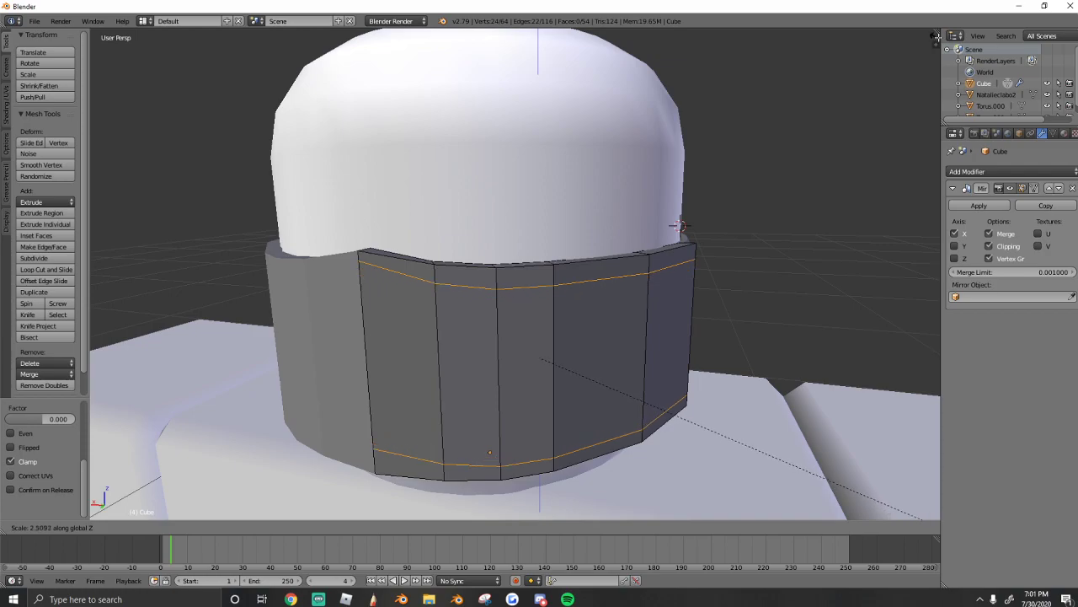
{"action": "left_click", "coordinate": [937, 37]}
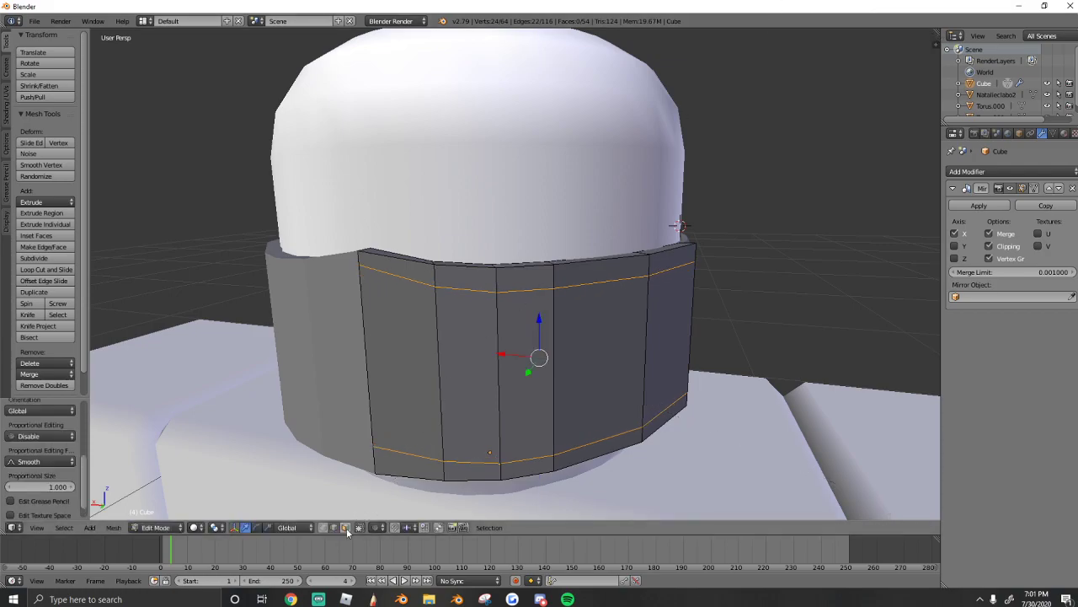
- Select the narrow face strip along the mask's top, and undo back past the horizontal loop cuts
{"action": "left_click", "coordinate": [346, 527]}
{"action": "right_click", "coordinate": [523, 280], "text": "alt"}
{"action": "right_click", "coordinate": [493, 279], "text": "alt"}
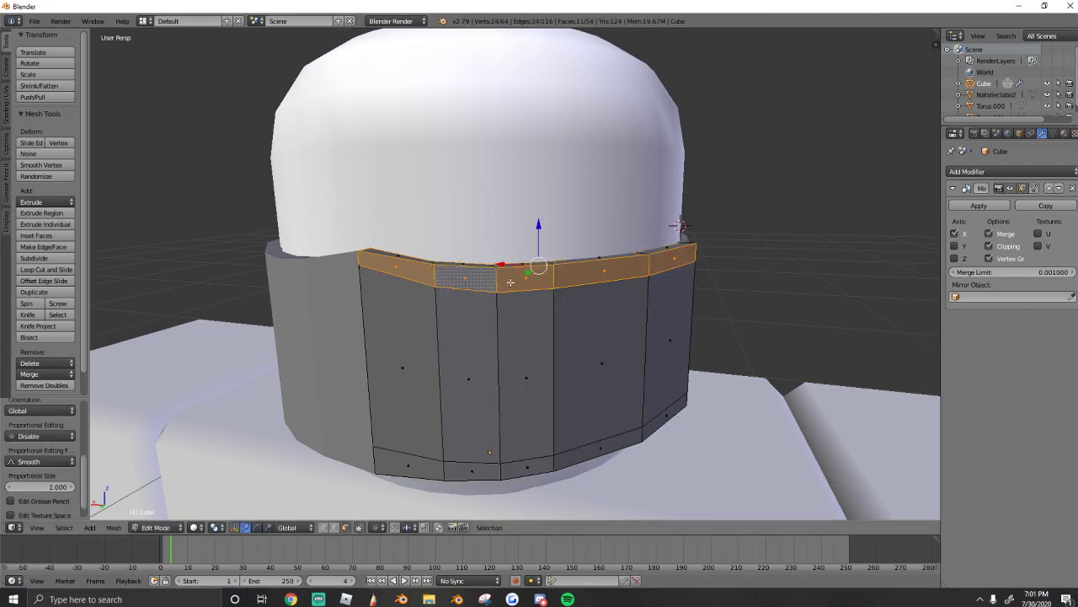
{"action": "left_click", "coordinate": [611, 309]}
{"action": "key", "text": "ctrl+z"}
{"action": "key", "text": "ctrl+z"}
{"action": "key", "text": "ctrl+z"}
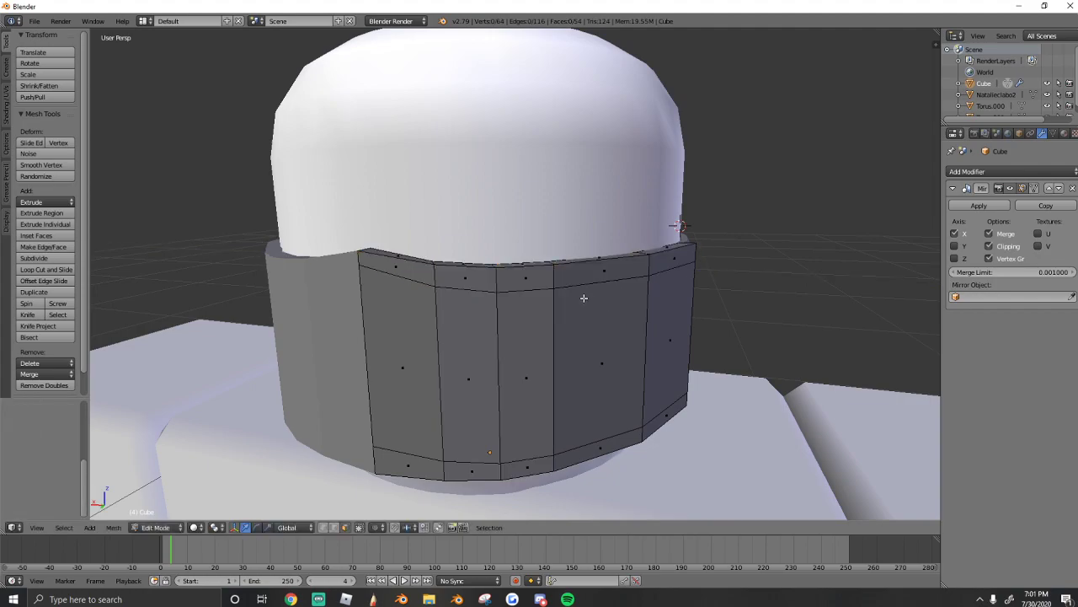
{"action": "key", "text": "ctrl+z"}
{"action": "right_click", "coordinate": [428, 259], "text": "alt"}
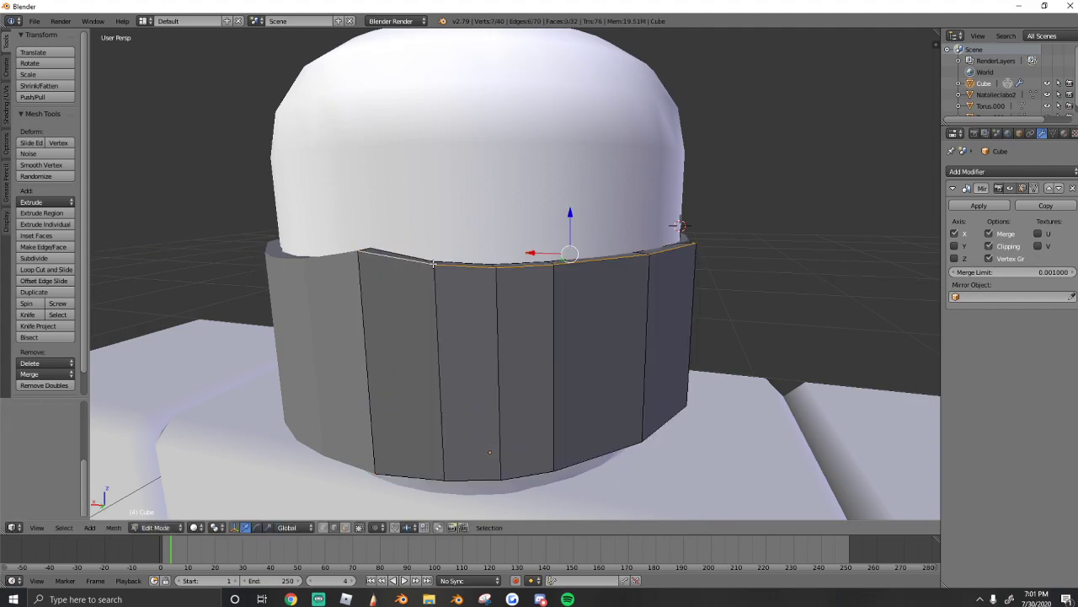
{"action": "middle_click_drag", "start_coordinate": [433, 263], "coordinate": [354, 506]}
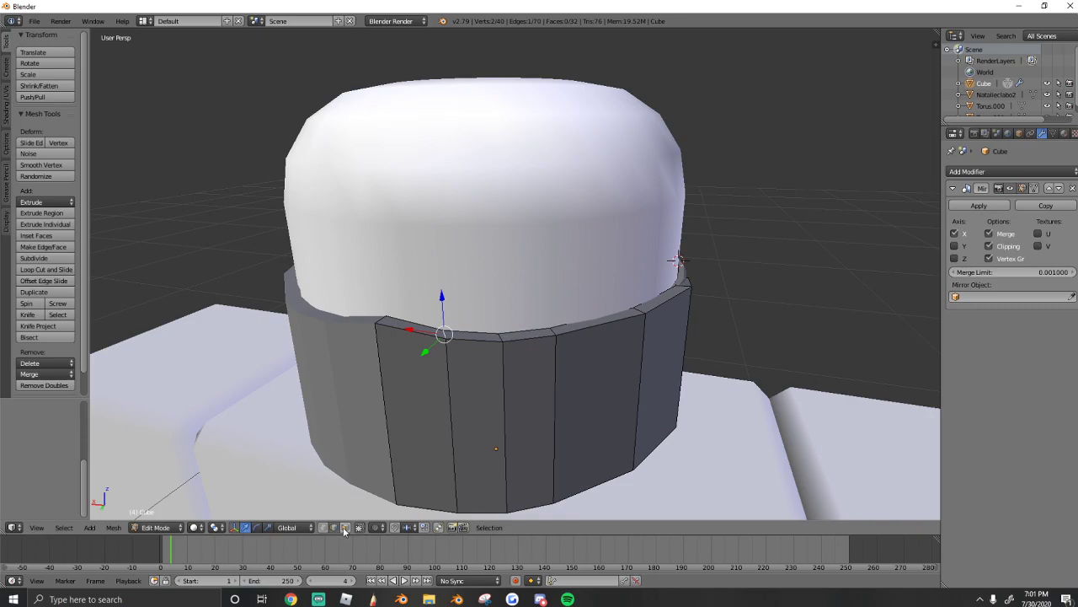
{"action": "right_click", "coordinate": [448, 336], "text": "alt"}
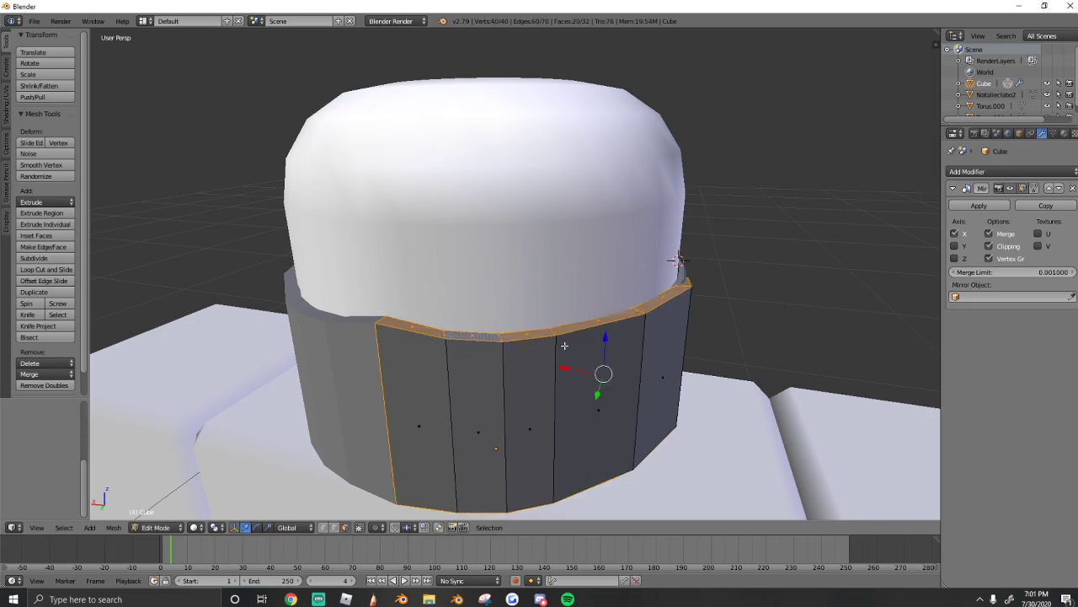
{"action": "key", "text": "x"}
- Select the six outer faces of the mask half and move them slightly inward along X to thin the panel
{"action": "right_click", "coordinate": [596, 388]}
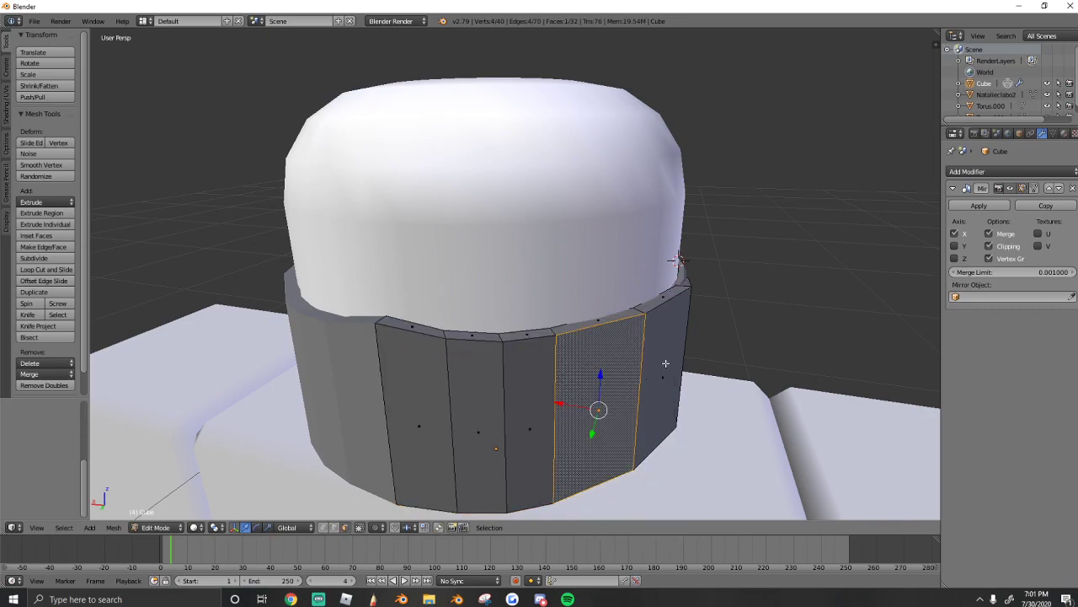
{"action": "right_click", "coordinate": [664, 365], "text": "shift"}
{"action": "right_click", "coordinate": [532, 403], "text": "shift"}
{"action": "right_click", "coordinate": [482, 410], "text": "shift"}
{"action": "right_click", "coordinate": [425, 408], "text": "shift"}
{"action": "key", "text": "shift+f"}
{"action": "key", "text": "d"}
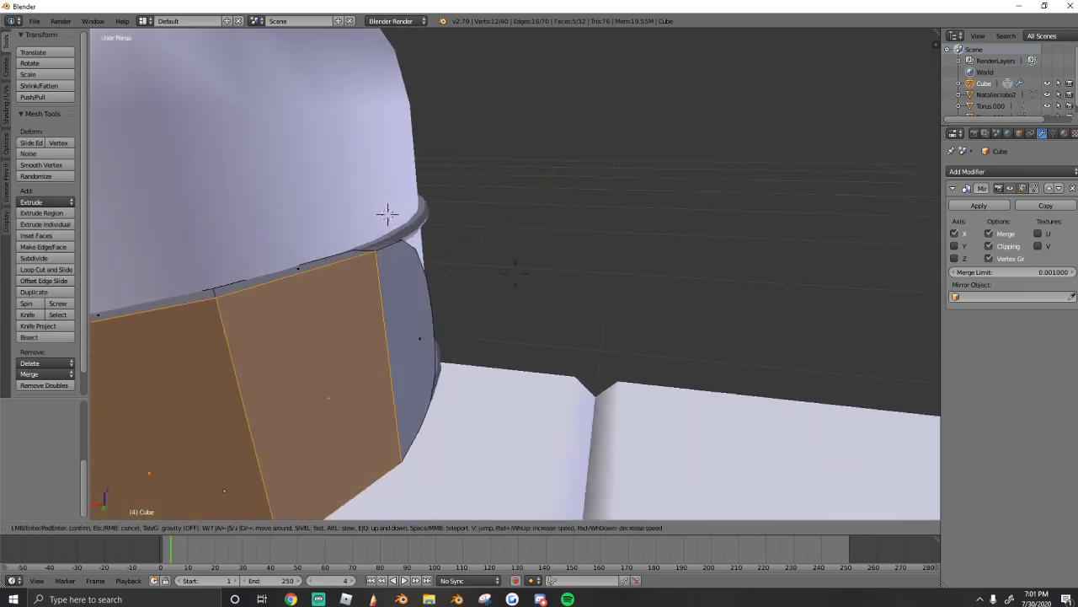
{"action": "left_click", "coordinate": [514, 274]}
{"action": "right_click", "coordinate": [574, 350], "text": "shift"}
{"action": "key", "text": "shift+f"}
{"action": "key", "text": "w"}
{"action": "key", "text": "e"}
{"action": "left_click", "coordinate": [515, 274]}
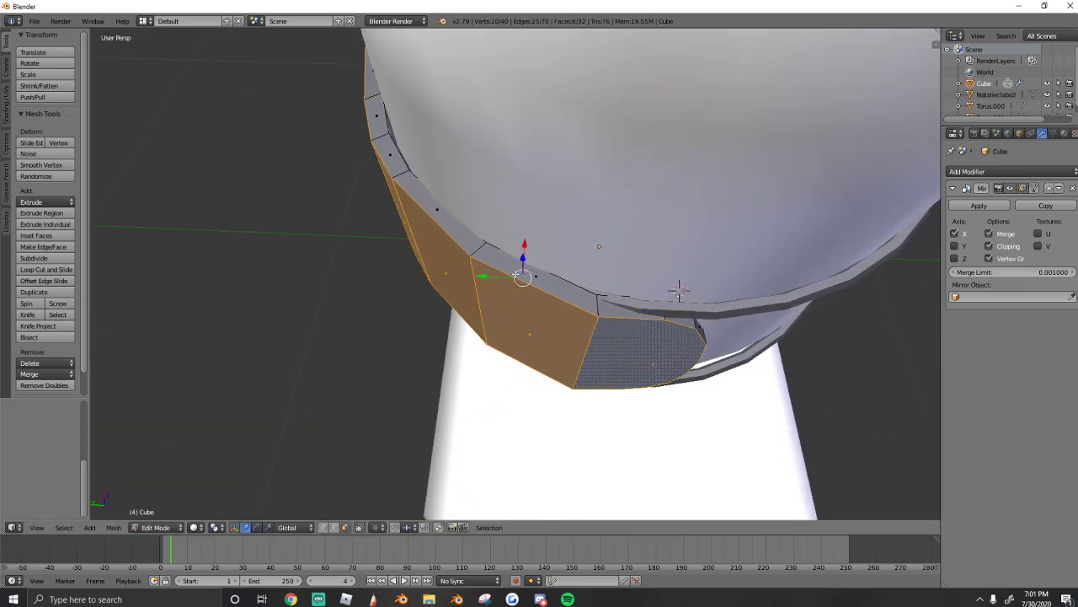
{"action": "left_click_drag", "start_coordinate": [525, 243], "coordinate": [527, 241]}
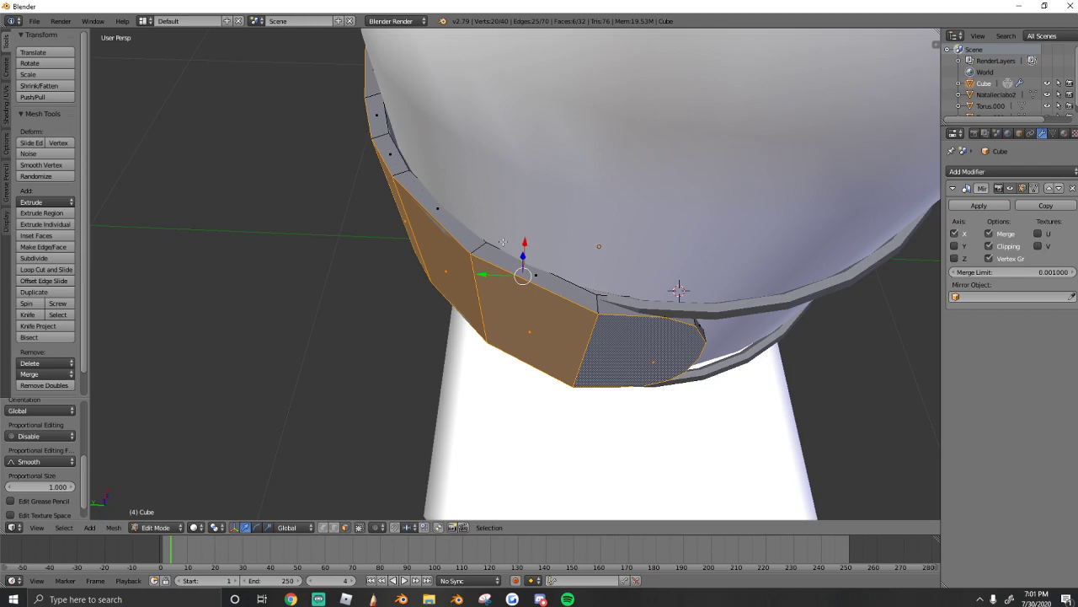
- Nudge the selected outer faces slightly to fit the panel closer around the head
{"action": "key", "text": "shift+f"}
{"action": "key", "text": "a"}
{"action": "left_click", "coordinate": [514, 274]}
{"action": "left_click_drag", "start_coordinate": [653, 305], "coordinate": [657, 305]}
{"action": "left_click", "coordinate": [657, 304]}
- Select the vertical band of faces midway between the mask's front and side and nudge it to refine the curve
{"action": "key", "text": "a"}
{"action": "right_click", "coordinate": [643, 246]}
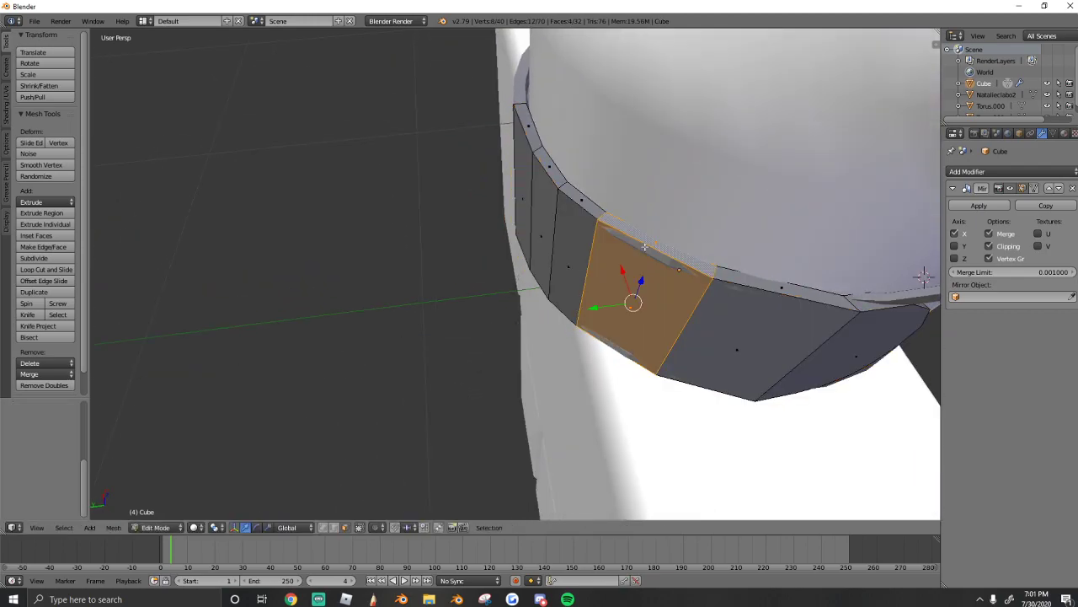
{"action": "left_click_drag", "start_coordinate": [622, 274], "coordinate": [594, 309]}
{"action": "key", "text": "a"}
{"action": "key", "text": "a"}
- Deselect the mask's faces and return the mask to Object Mode
{"action": "key", "text": "shift+f"}
{"action": "key", "text": "a"}
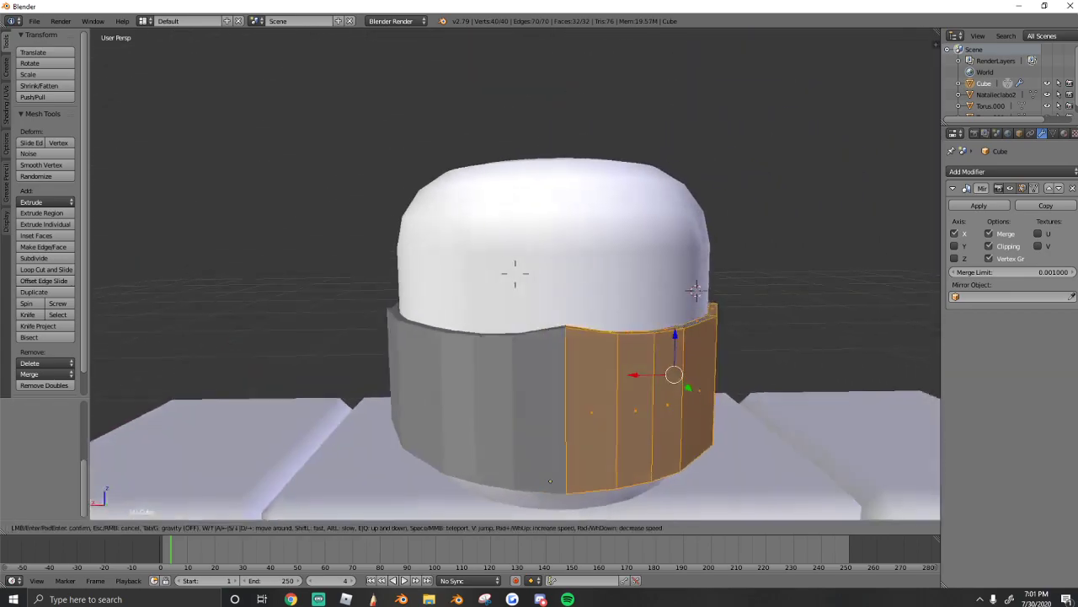
{"action": "left_click", "coordinate": [514, 274]}
{"action": "key", "text": "a"}
{"action": "key", "text": "Tab"}
- Apply the Mirror modifier to the face mask
{"action": "key", "text": "shift+f"}
{"action": "key", "text": "s"}
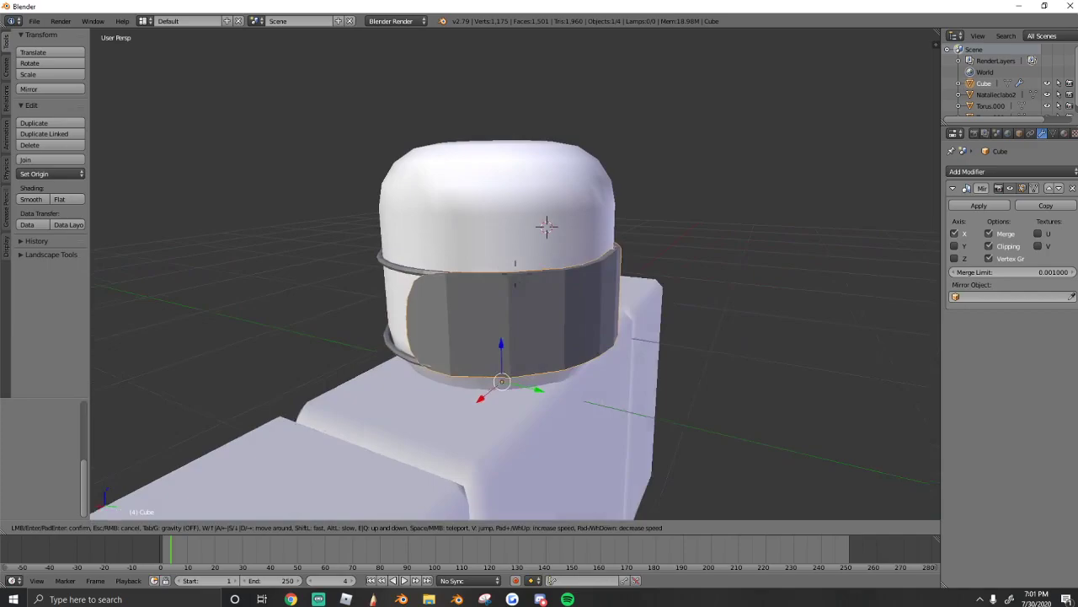
{"action": "key", "text": "d"}
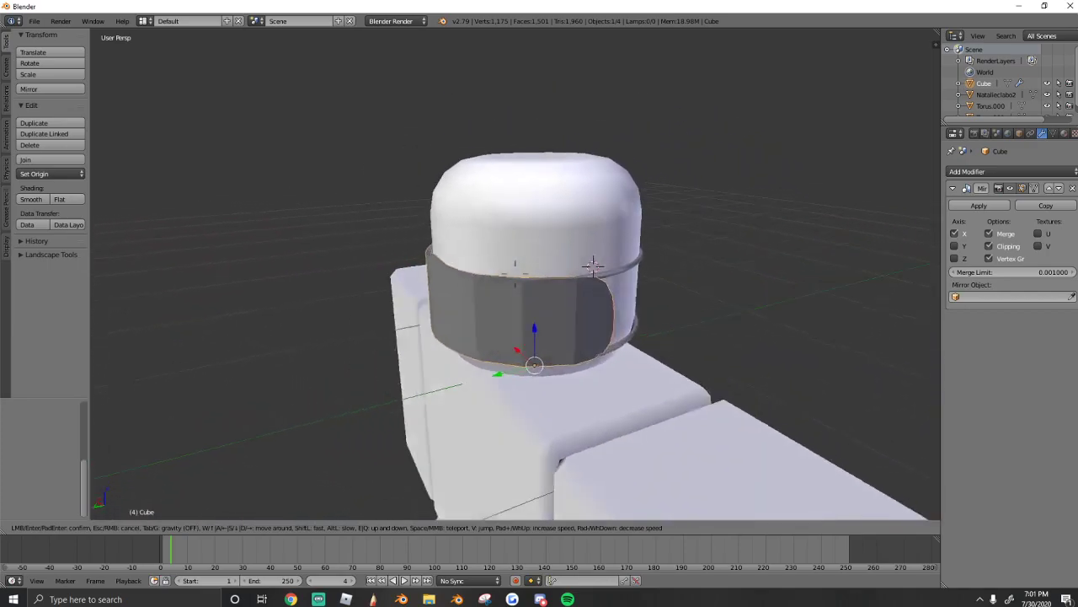
{"action": "key", "text": "w"}
{"action": "left_click", "coordinate": [514, 274]}
{"action": "left_click", "coordinate": [984, 204]}
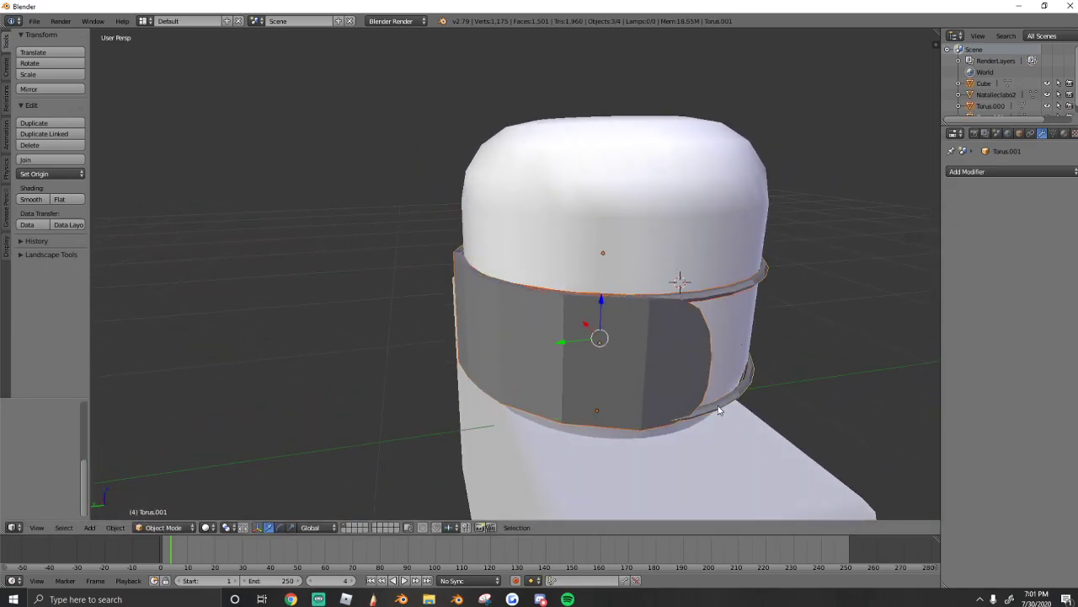
- Join the face mask and the two rings into a single object
{"action": "key", "text": "ctrl+j"}
{"action": "key", "text": "shift+f"}
{"action": "key", "text": "a"}
{"action": "left_click", "coordinate": [515, 273]}
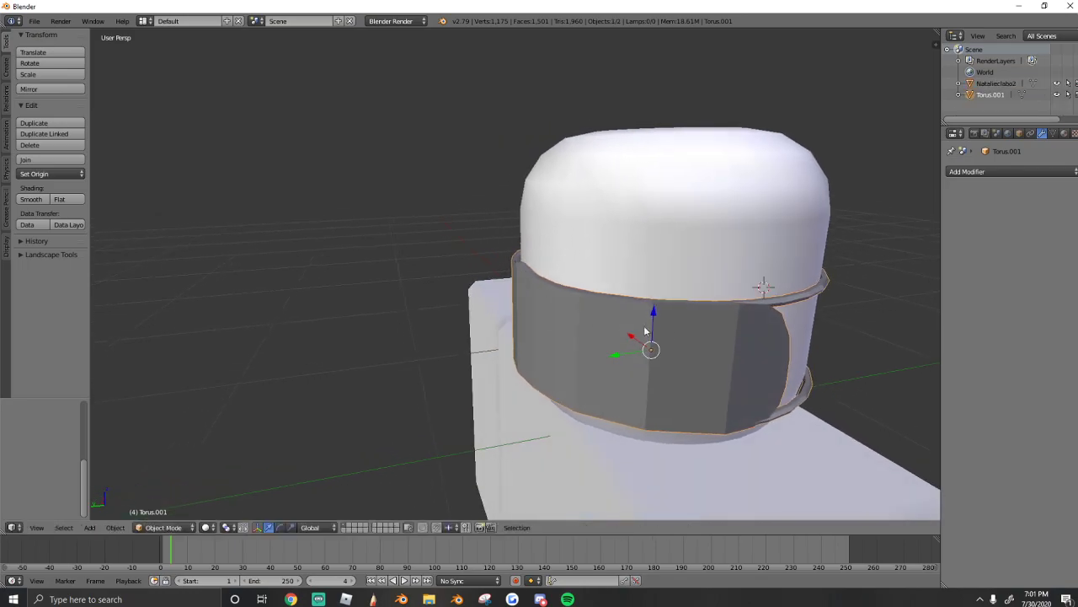
{"action": "right_click", "coordinate": [782, 290]}
{"action": "right_click", "coordinate": [775, 339]}
- Set smooth shading on all faces of the joined mask and rings in Edit Mode
{"action": "key", "text": "shift+f"}
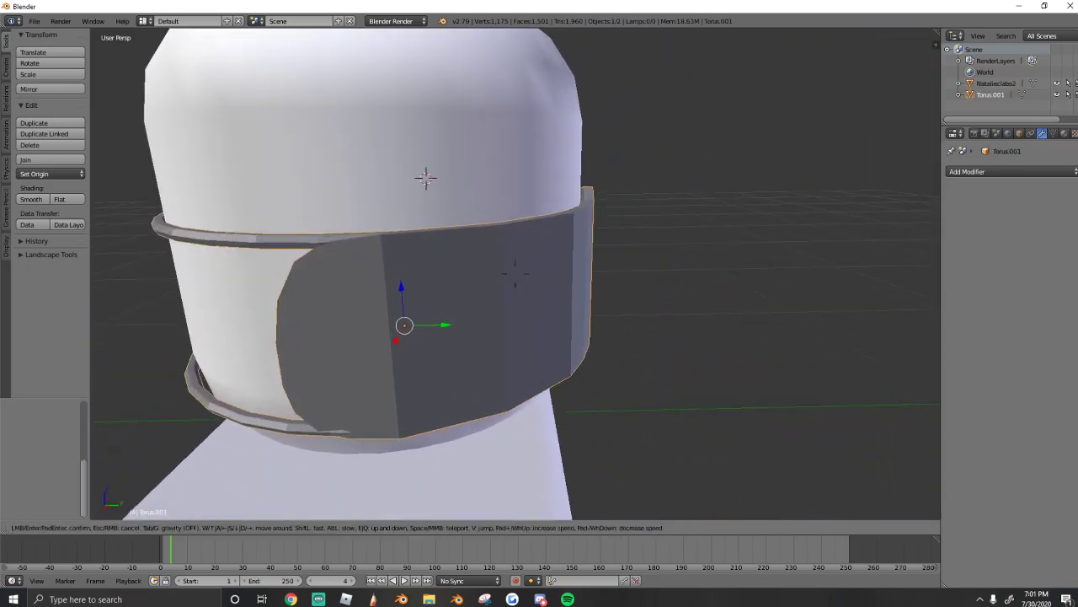
{"action": "left_click", "coordinate": [465, 250]}
{"action": "key", "text": "Tab"}
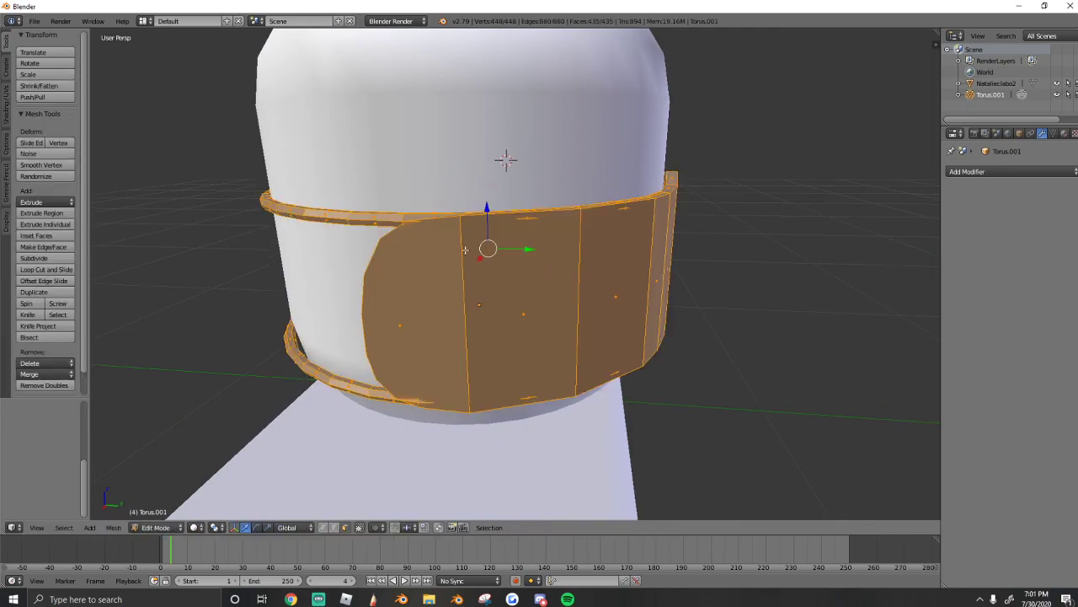
{"action": "left_click", "coordinate": [7, 108]}
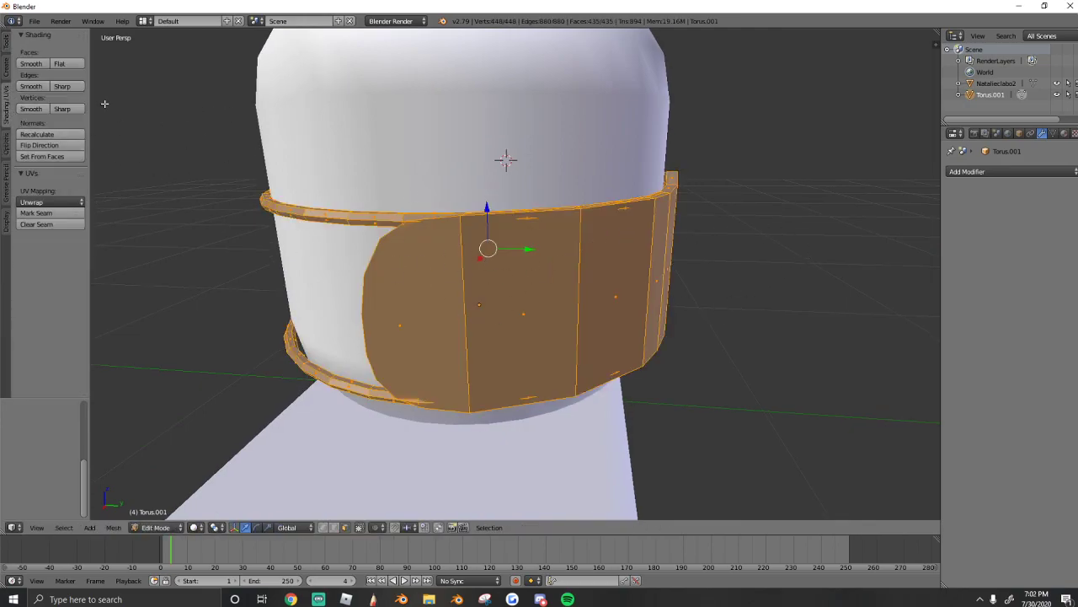
{"action": "left_click", "coordinate": [24, 65]}
- Enable Auto Smooth on the joined mask's mesh and return to Object Mode
{"action": "key", "text": "shift+f"}
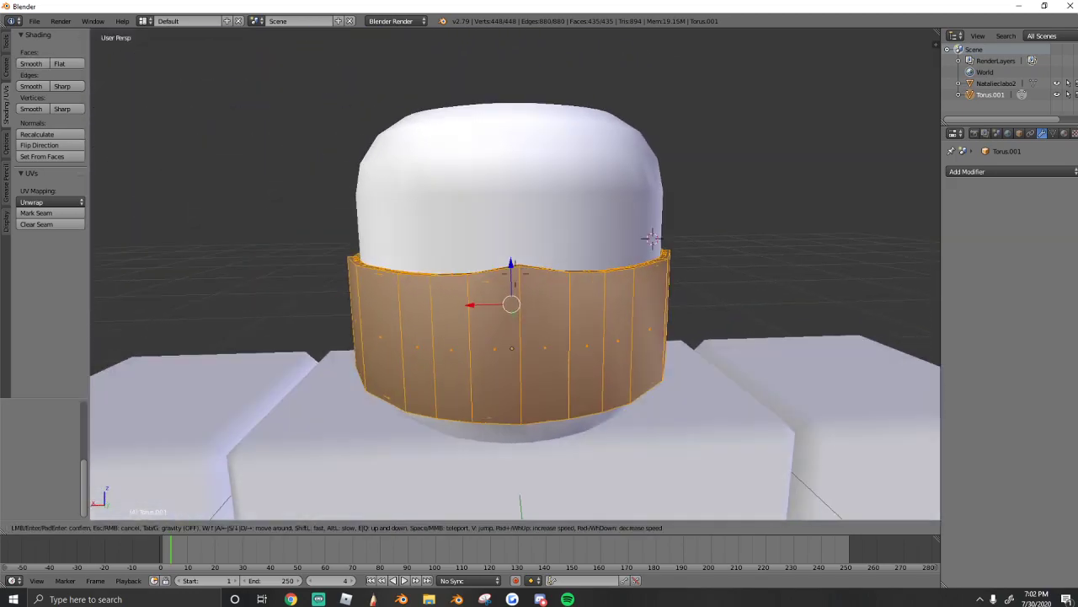
{"action": "left_click", "coordinate": [515, 274]}
{"action": "left_click", "coordinate": [1054, 134]}
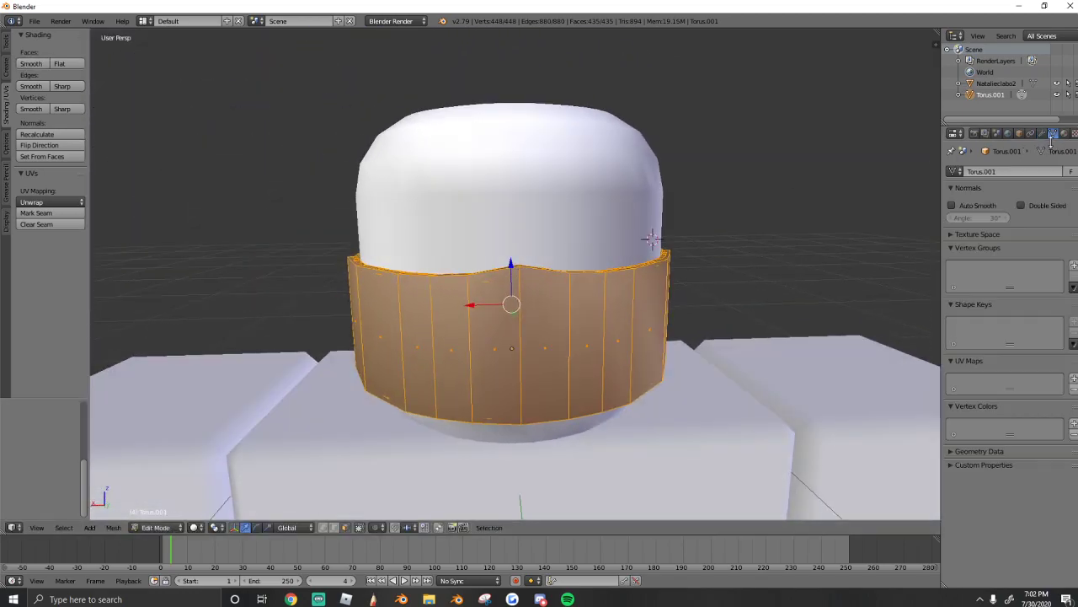
{"action": "left_click", "coordinate": [968, 205]}
{"action": "key", "text": "Tab"}
- Select the vertical edge at the mask's front centre in Edit Mode and shift it slightly inward along Y
{"action": "key", "text": "shift+f"}
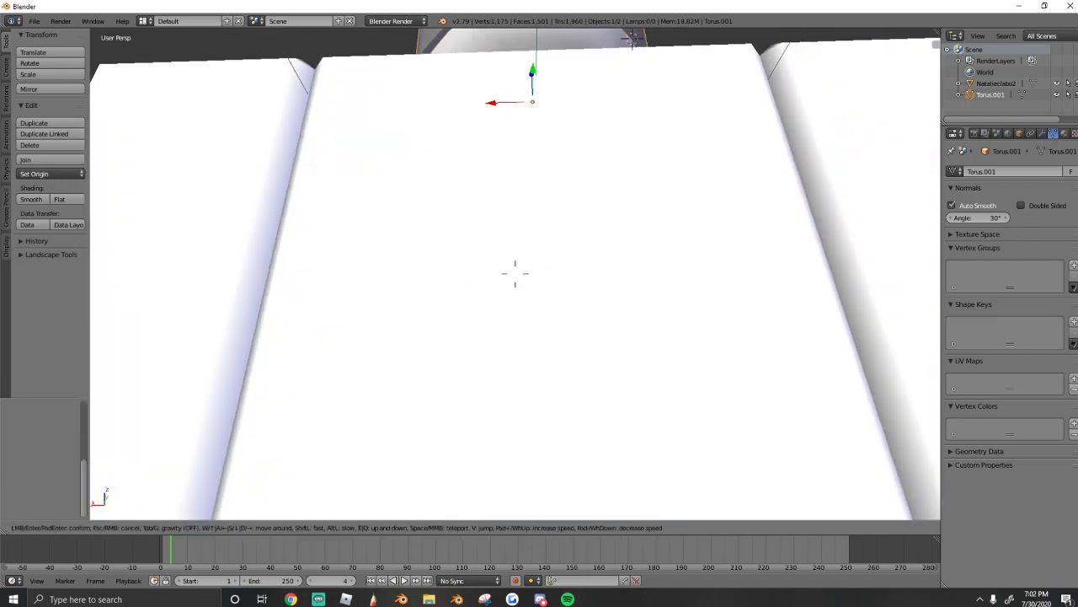
{"action": "key", "text": "e"}
{"action": "left_click", "coordinate": [514, 274]}
{"action": "key", "text": "Tab"}
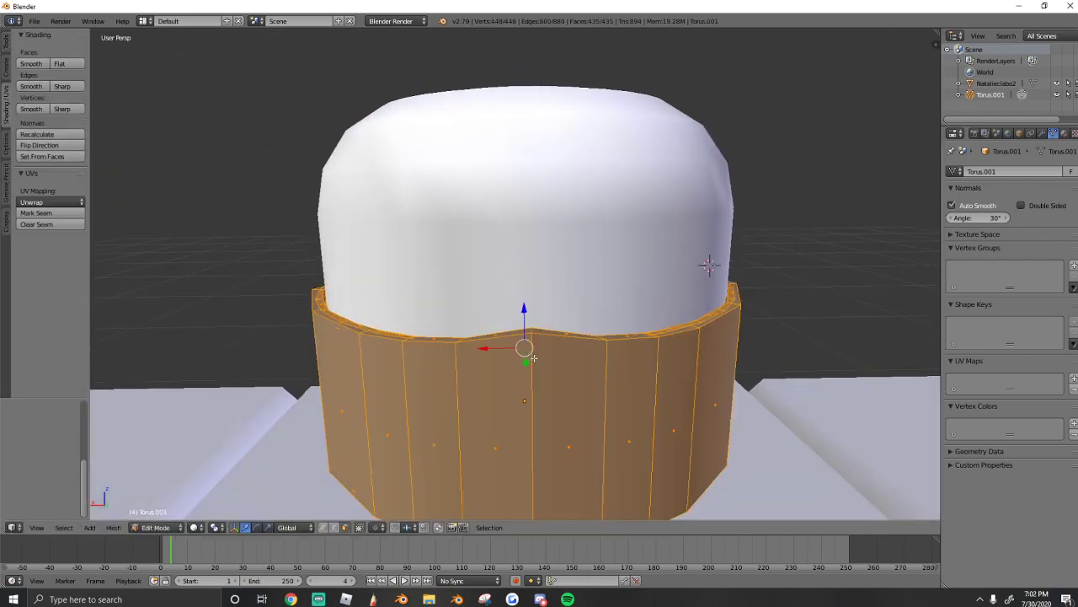
{"action": "key", "text": "a"}
{"action": "key", "text": "shift+f"}
{"action": "key", "text": "w"}
{"action": "key", "text": "a"}
{"action": "left_click", "coordinate": [515, 274]}
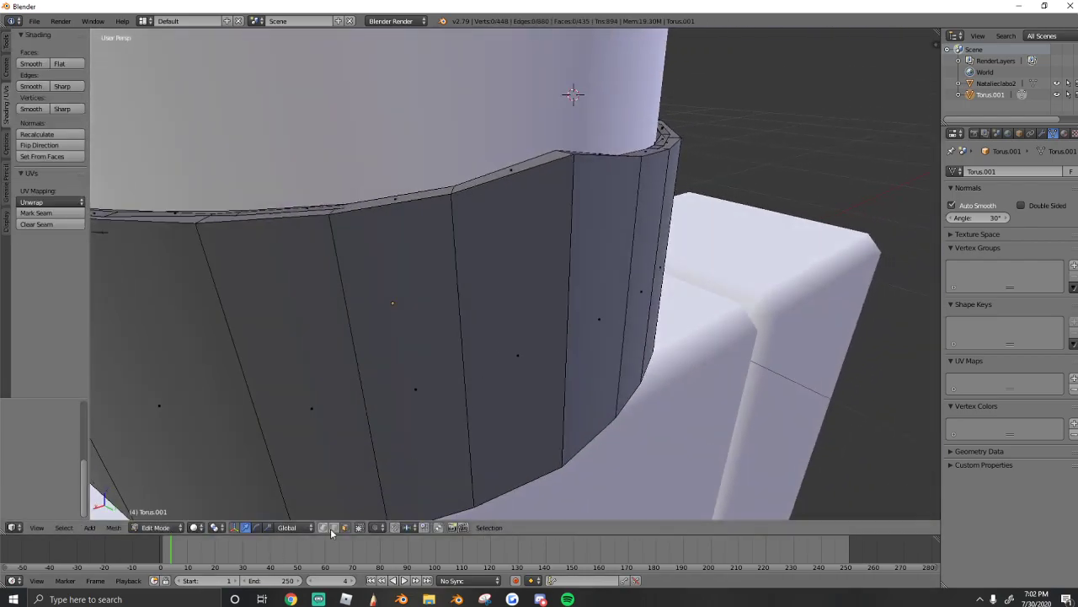
{"action": "left_click_drag", "start_coordinate": [603, 348], "coordinate": [594, 349]}
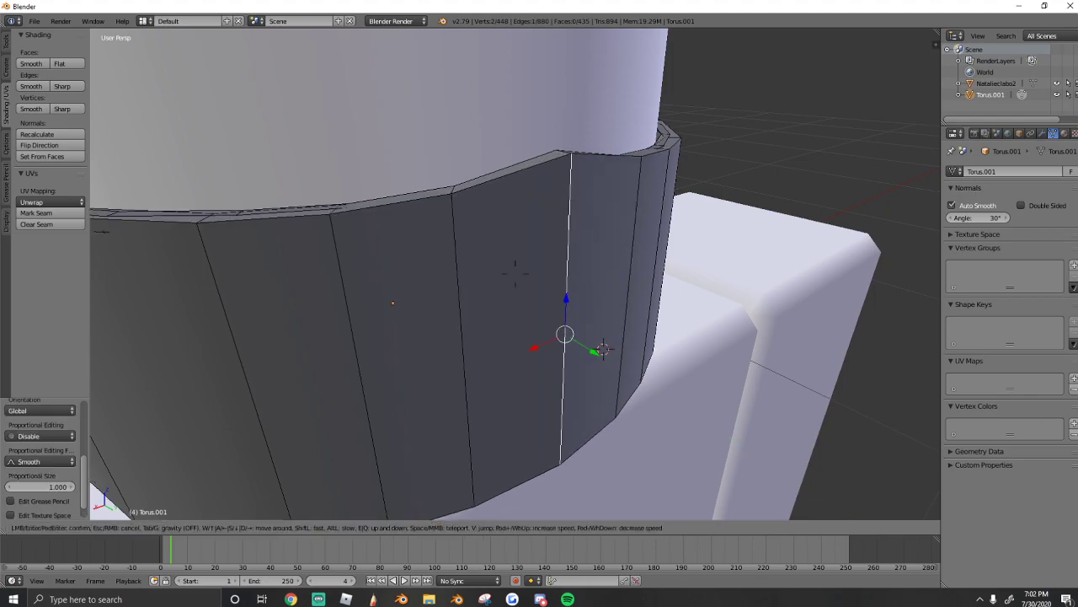
- Enable proportional editing and move the three short edges at the mask's lower front centre slightly down along Z
{"action": "middle_click_drag", "start_coordinate": [594, 349], "coordinate": [474, 347]}
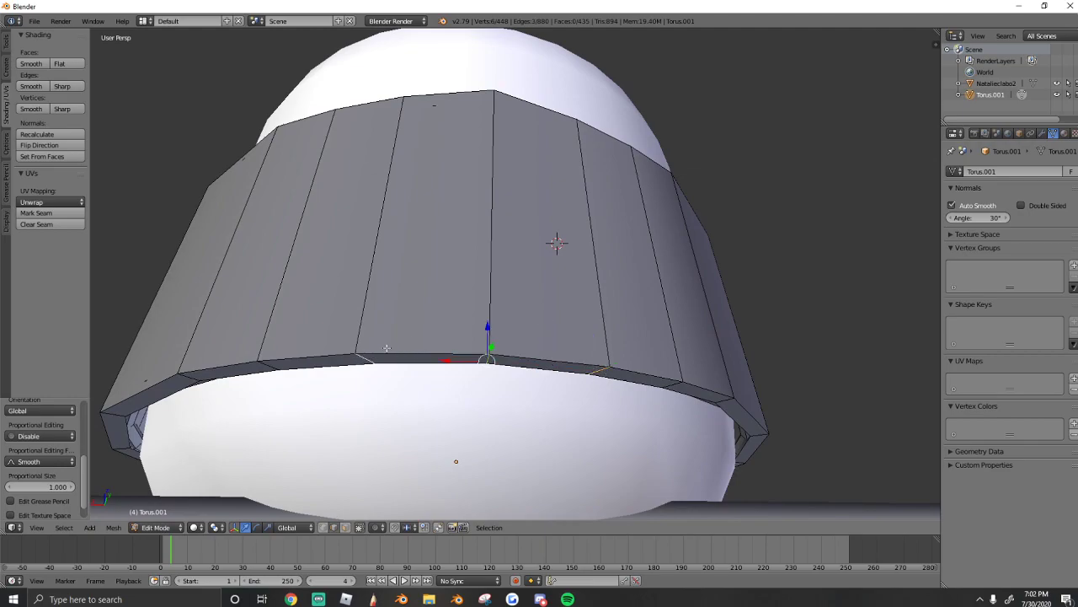
{"action": "left_click", "coordinate": [375, 527]}
{"action": "left_click", "coordinate": [397, 497]}
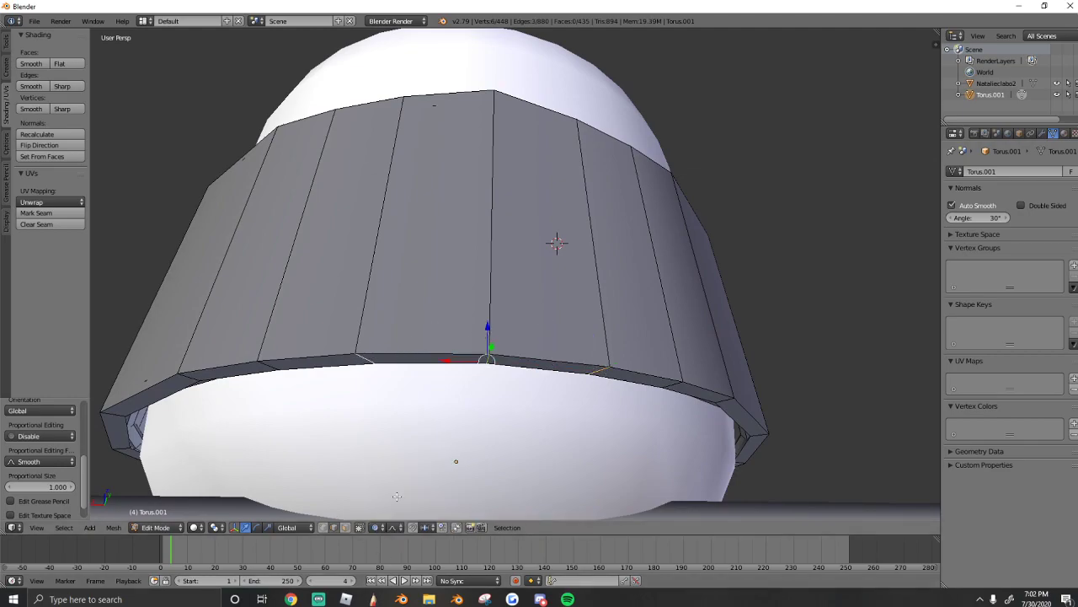
{"action": "left_click_drag", "start_coordinate": [488, 328], "coordinate": [485, 355]}
{"action": "key", "text": "shift+f"}
{"action": "key", "text": "e"}
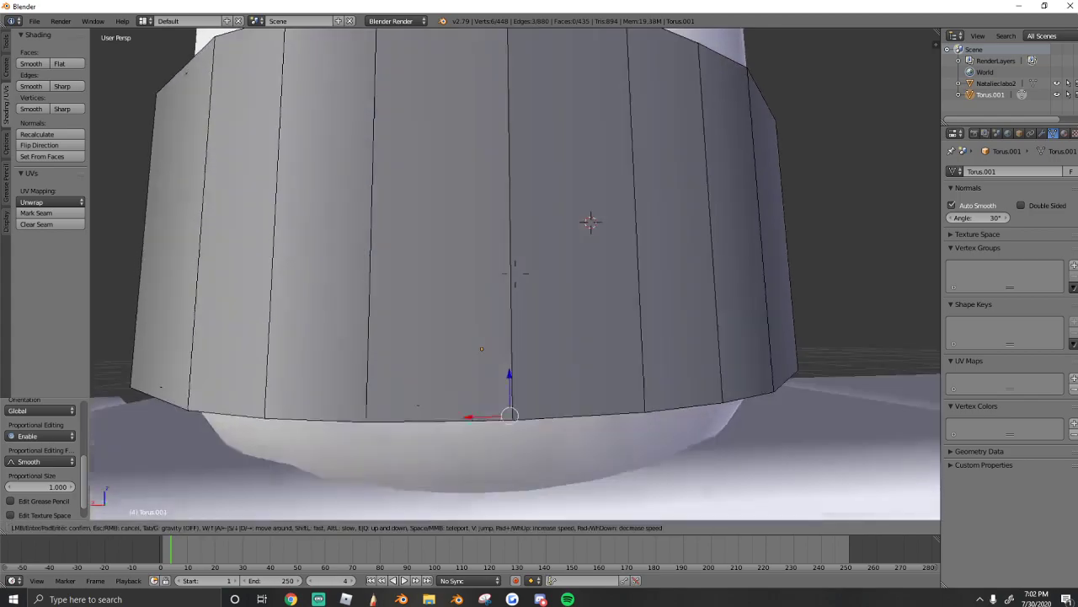
{"action": "key", "text": "s"}
{"action": "key", "text": "d"}
{"action": "left_click", "coordinate": [587, 301]}
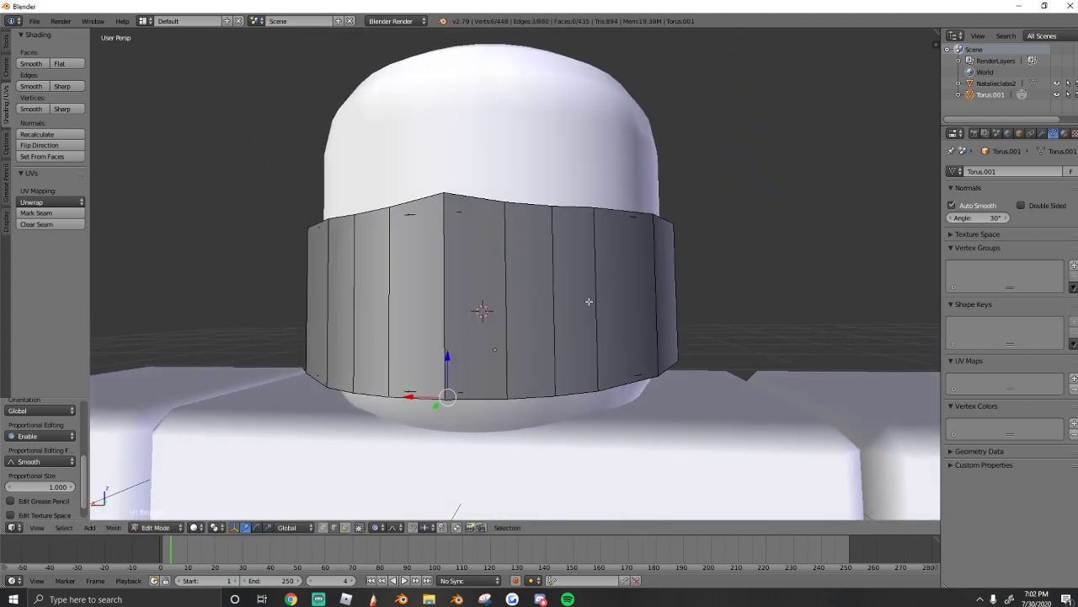
- Select the chain of outer edges along the full bottom rim of the mask
{"action": "key", "text": "shift+f"}
{"action": "key", "text": "Tab"}
{"action": "left_click", "coordinate": [515, 274]}
{"action": "key", "text": "shift+f"}
{"action": "key", "text": "w"}
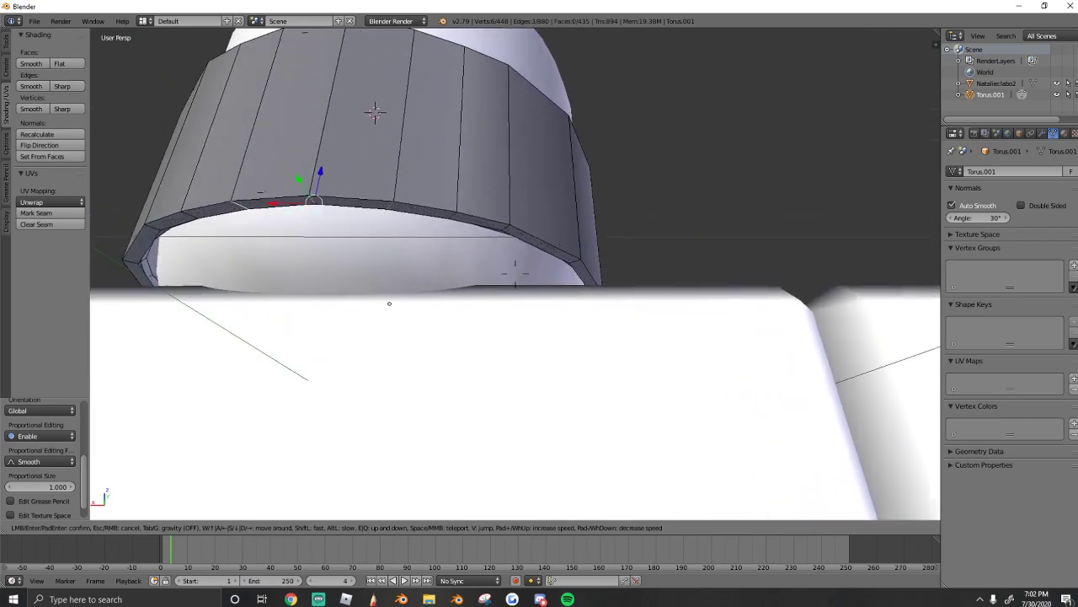
{"action": "left_click", "coordinate": [515, 274]}
{"action": "right_click", "coordinate": [545, 238]}
{"action": "scroll", "coordinate": [411, 239], "scroll_direction": "up", "scroll_amount": 4}
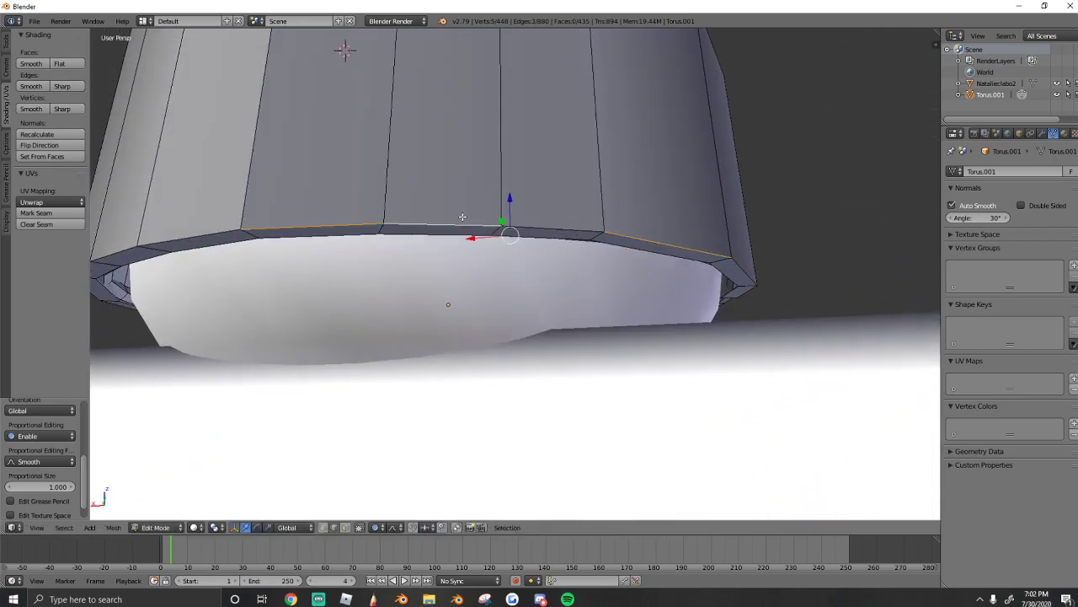
{"action": "key", "text": "shift+f"}
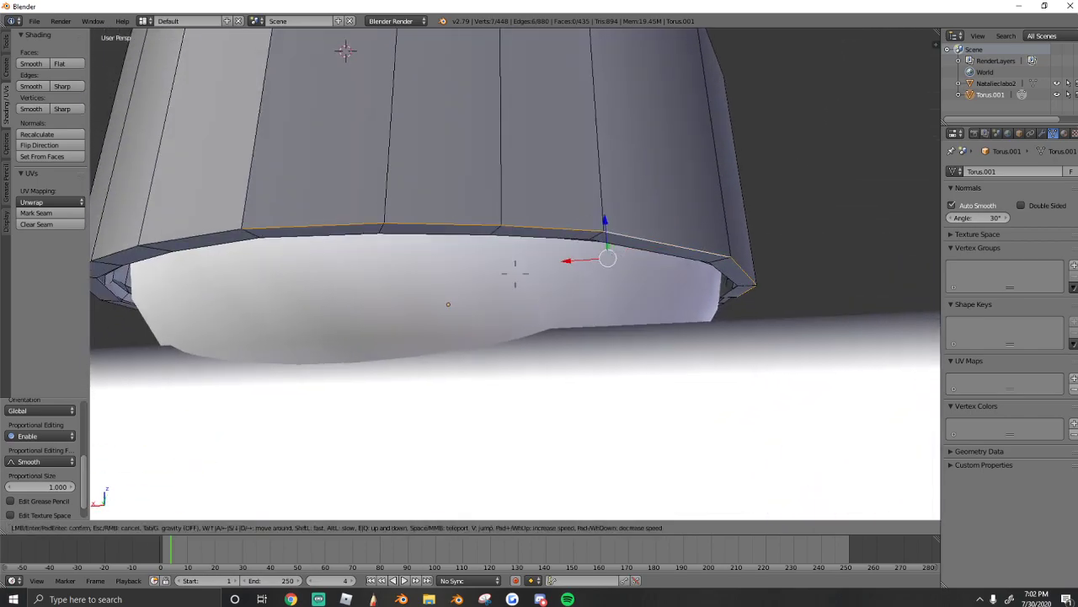
{"action": "key", "text": "a"}
{"action": "left_click", "coordinate": [515, 274]}
{"action": "key", "text": "shift+f"}
{"action": "key", "text": "s"}
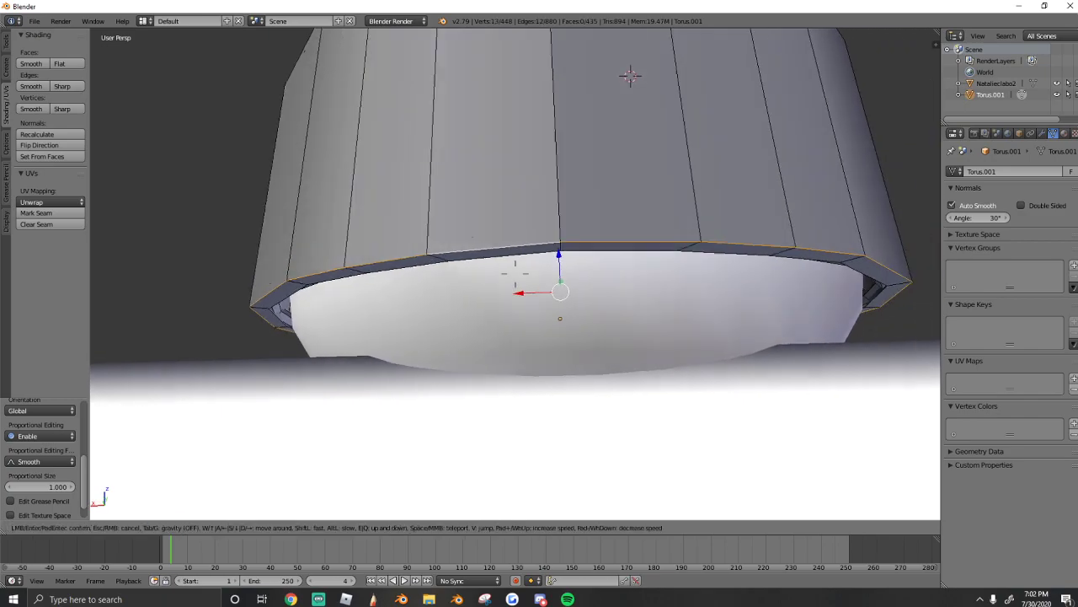
{"action": "left_click", "coordinate": [515, 274]}
- Try moving the bottom rim edges vertically, undo the move, and disable proportional editing
{"action": "left_click_drag", "start_coordinate": [526, 257], "coordinate": [525, 266]}
{"action": "key", "text": "ctrl+z"}
{"action": "left_click", "coordinate": [377, 527]}
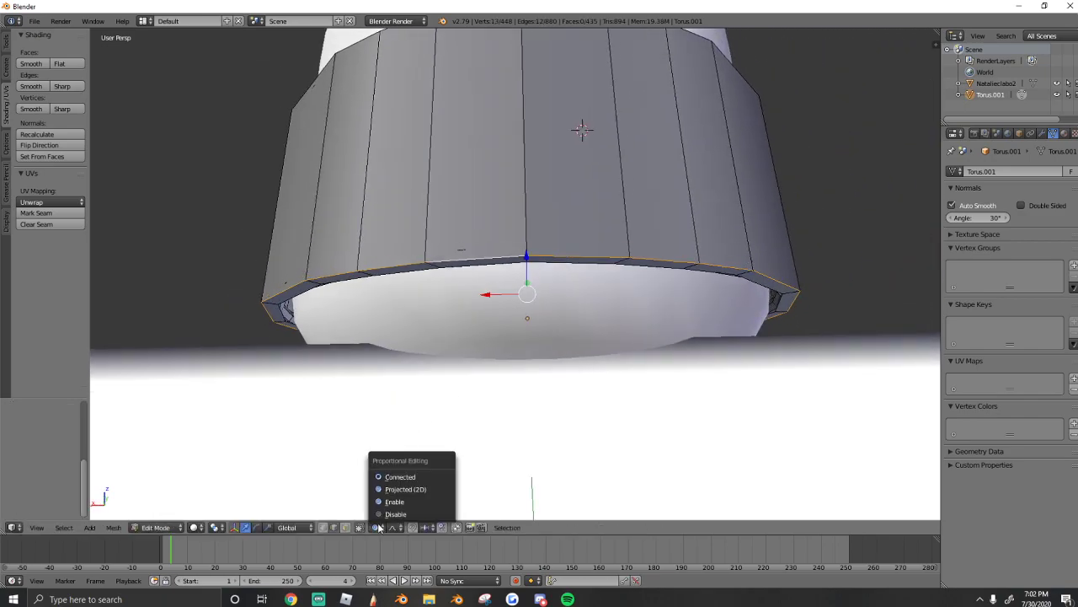
{"action": "left_click", "coordinate": [388, 513]}
{"action": "key", "text": "s"}
{"action": "left_click", "coordinate": [813, 361]}
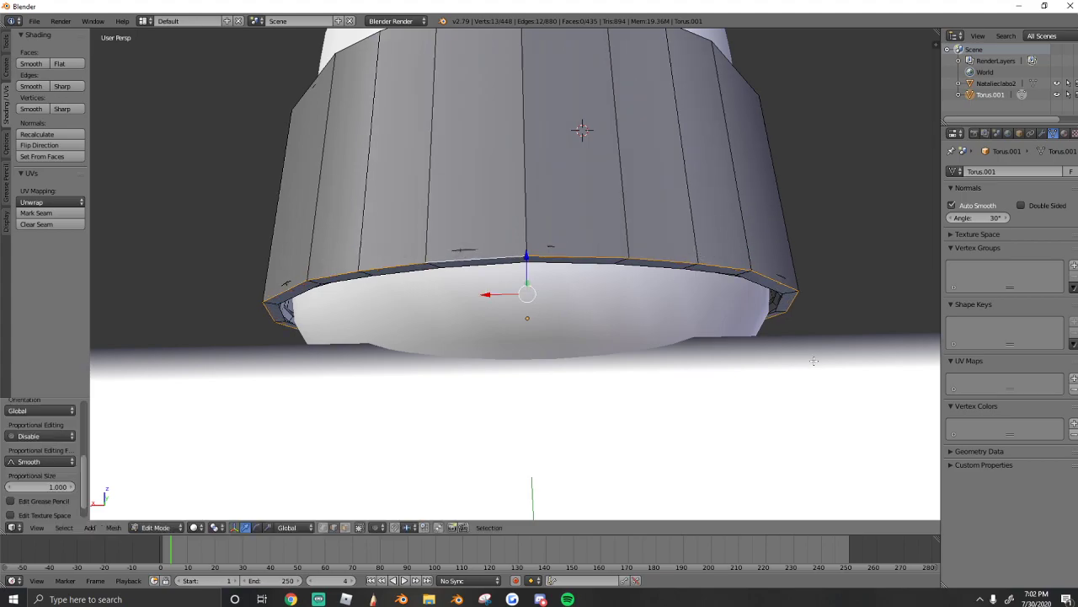
{"action": "key", "text": "ctrl+z"}
{"action": "key", "text": "g"}
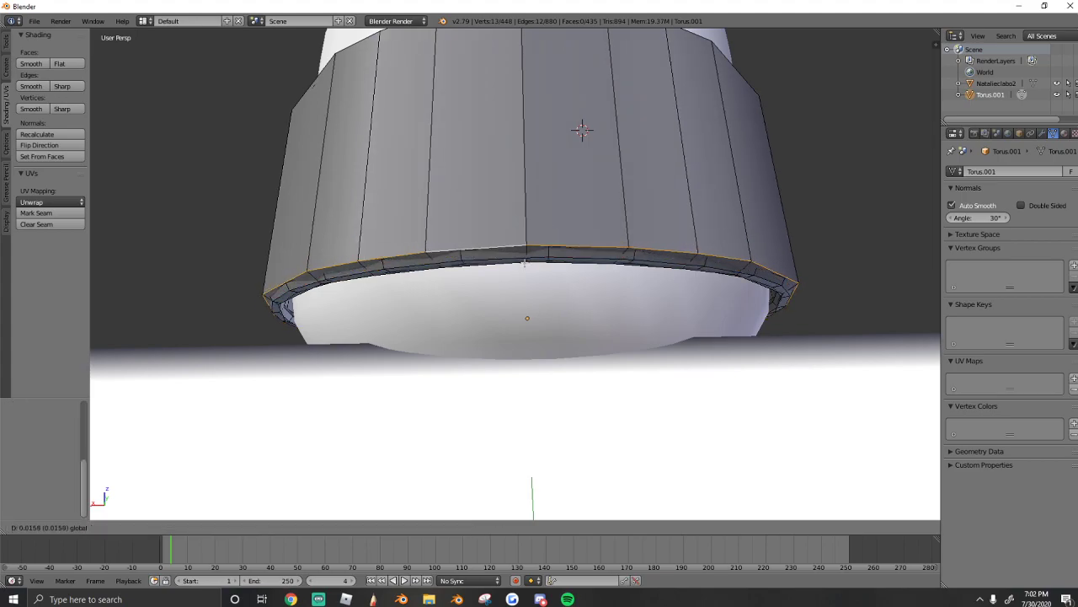
{"action": "left_click", "coordinate": [523, 267]}
{"action": "key", "text": "s"}
{"action": "left_click", "coordinate": [737, 301]}
{"action": "key", "text": "ctrl+z"}
{"action": "key", "text": "ctrl+z"}
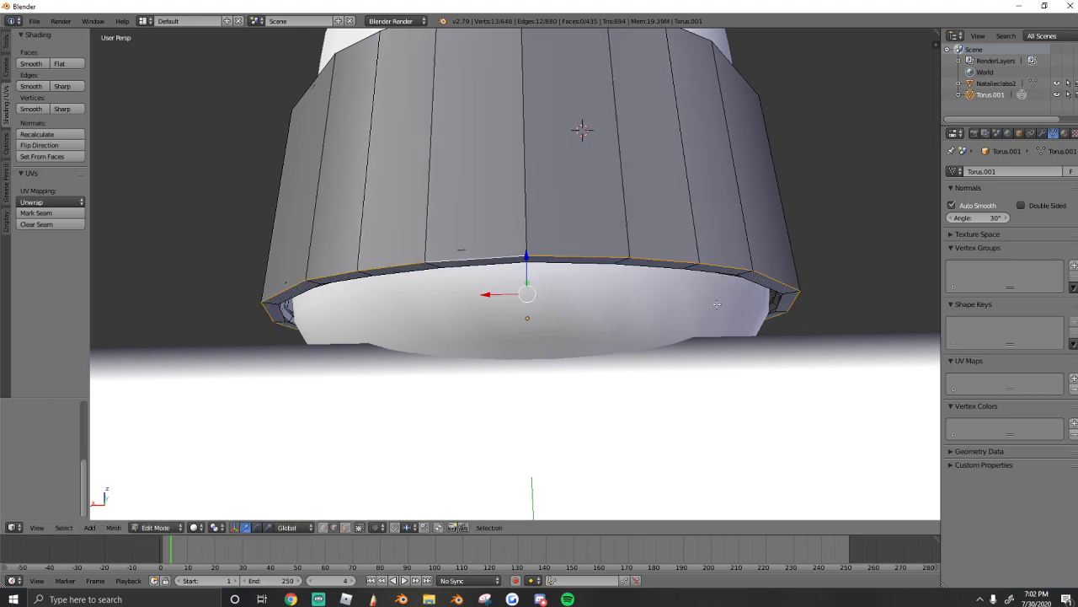
- Bevel the mask's outer bottom rim edges with two segments and an offset of about 0.01, then leave Edit Mode
{"action": "key", "text": "ctrl+b"}
{"action": "scroll", "coordinate": [742, 306], "scroll_direction": "up", "scroll_amount": 1}
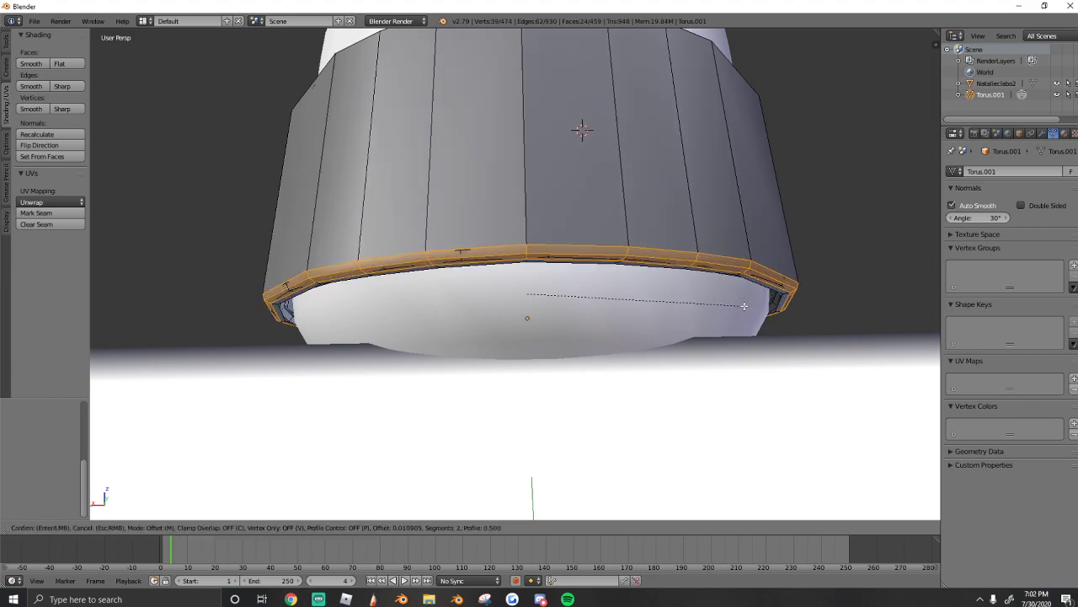
{"action": "left_click", "coordinate": [738, 310]}
{"action": "key", "text": "Tab"}
- Select both complete rings as linked geometry in Edit Mode and scale them up by a factor of about 1.0095
{"action": "key", "text": "shift+f"}
{"action": "key", "text": "a"}
{"action": "key", "text": "s"}
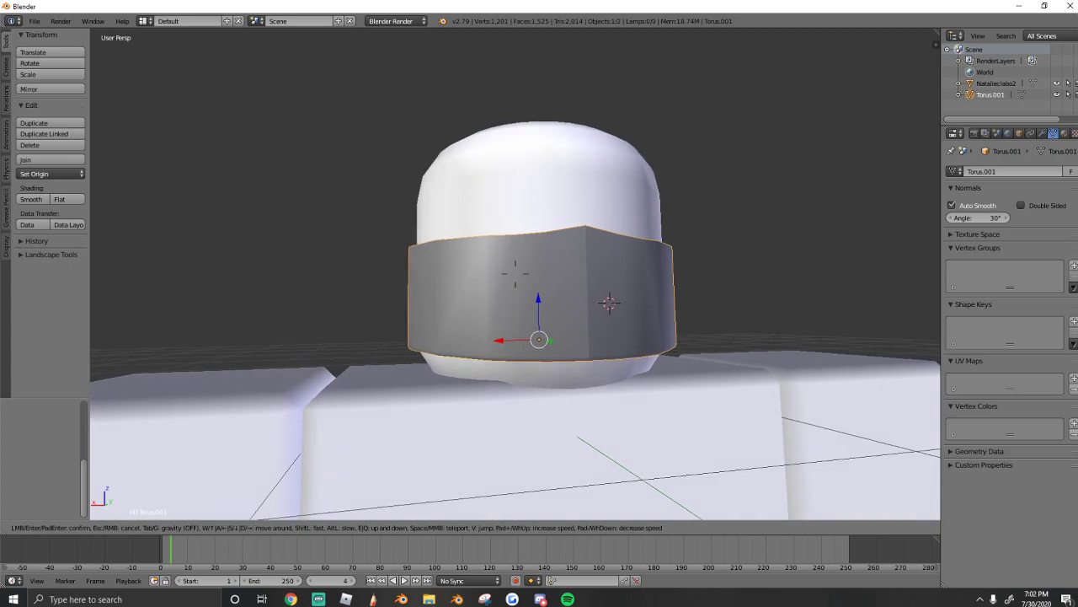
{"action": "left_click", "coordinate": [518, 271]}
{"action": "mouse_move", "coordinate": [518, 275]}
{"action": "middle_mouse_down"}
{"action": "mouse_move", "coordinate": [556, 286]}
{"action": "mouse_move", "coordinate": [460, 267]}
{"action": "mouse_move", "coordinate": [505, 264]}
{"action": "middle_mouse_up"}
{"action": "key", "text": "s"}
{"action": "left_click", "coordinate": [662, 315]}
{"action": "key", "text": "Tab"}
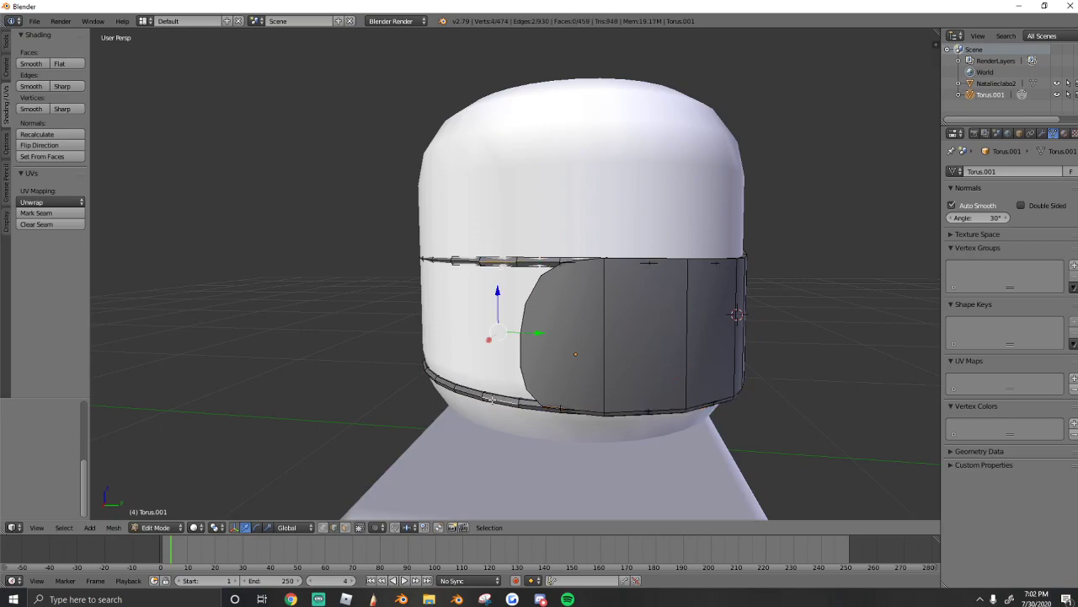
{"action": "key", "text": "ctrl+l"}
{"action": "key", "text": "s"}
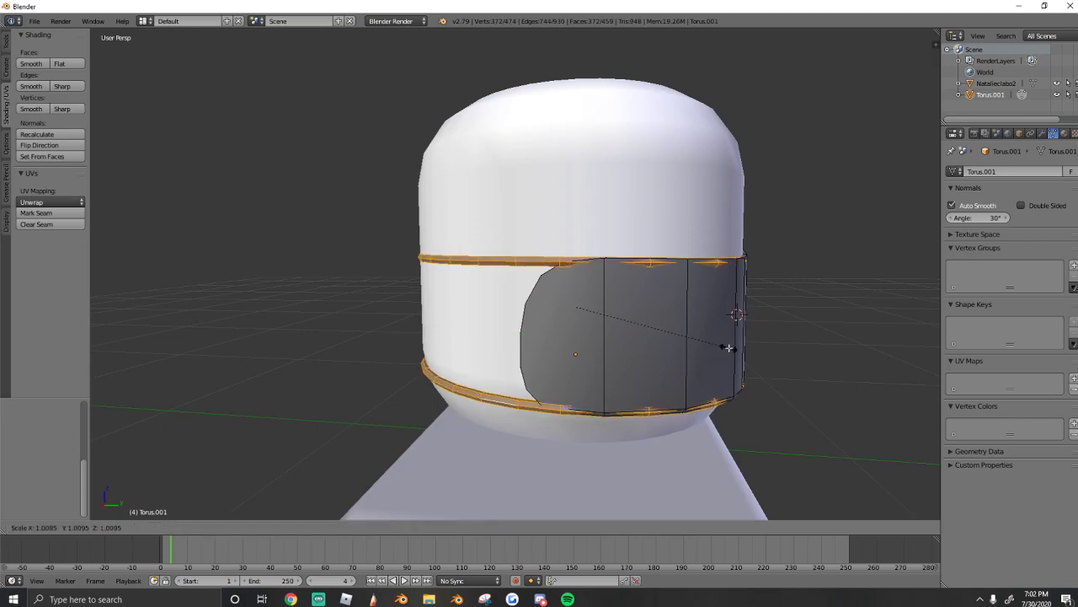
{"action": "left_click", "coordinate": [728, 347]}
- Move both rings along Y by about -0.018 toward the back of the head and return to Object Mode
{"action": "key", "text": "g"}
{"action": "key", "text": "y"}
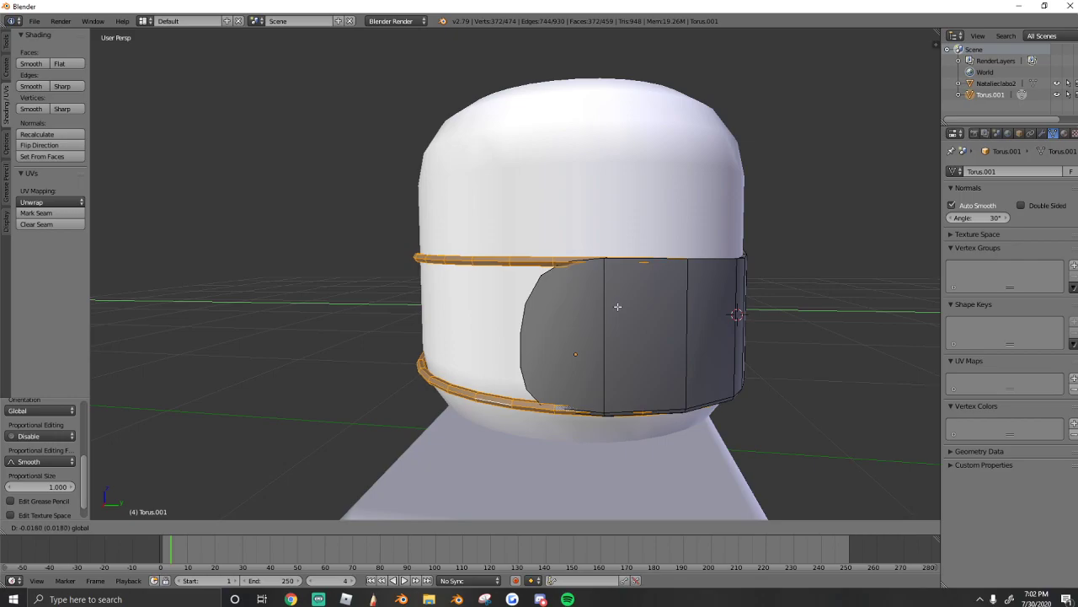
{"action": "left_click", "coordinate": [620, 307]}
{"action": "key", "text": "shift+f"}
{"action": "key", "text": "w"}
{"action": "key", "text": "d"}
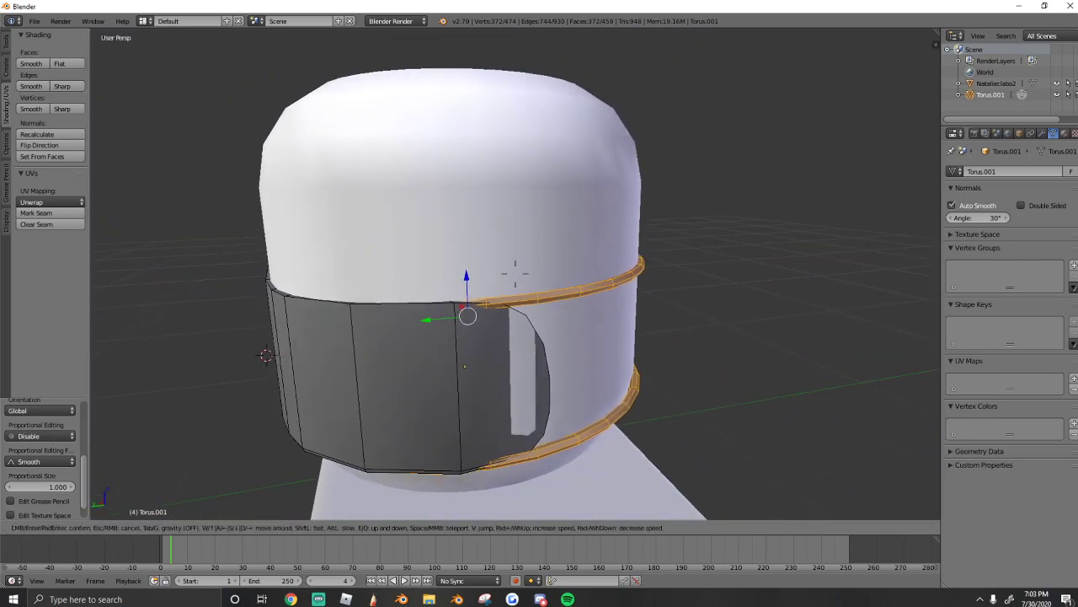
{"action": "left_click", "coordinate": [523, 277]}
{"action": "key", "text": "Tab"}
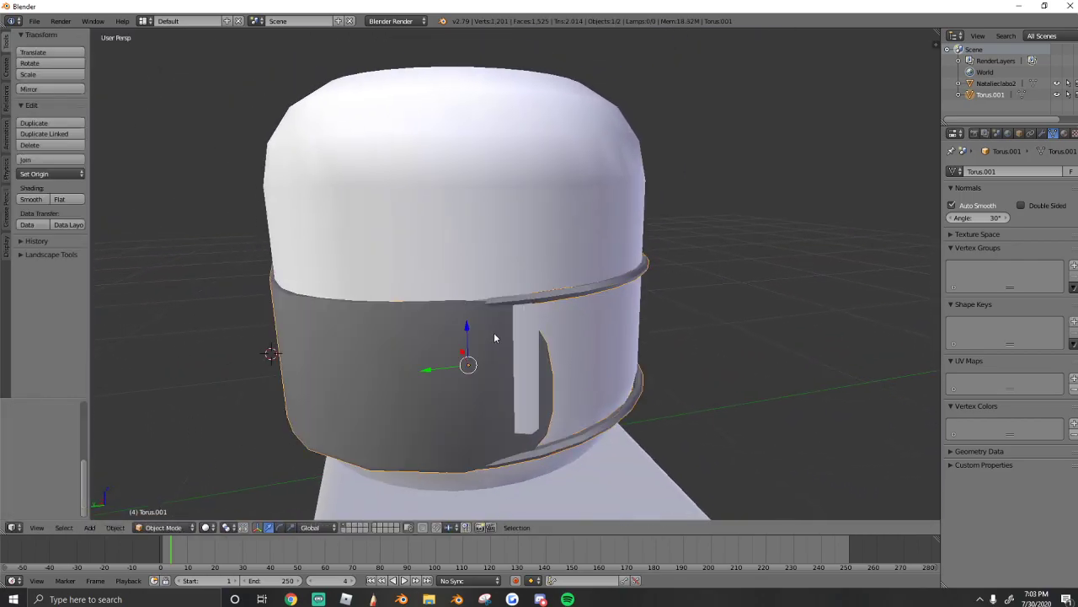
- Select the face mask as linked geometry in Edit Mode, scale it up by about 1.014 and return to Object Mode
{"action": "key", "text": "Tab"}
{"action": "key", "text": "l"}
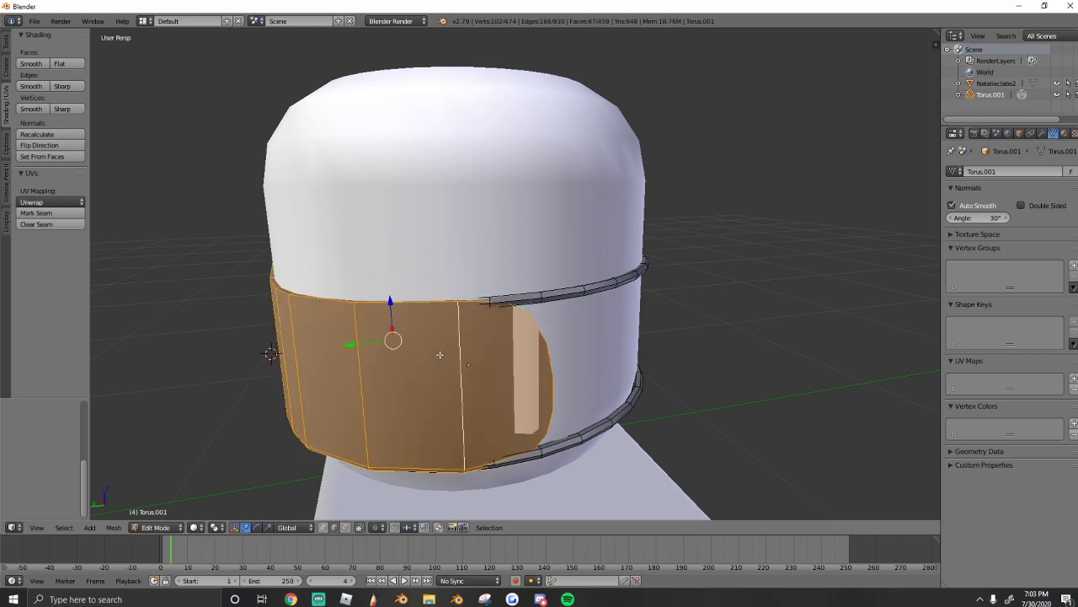
{"action": "key", "text": "shift+f"}
{"action": "key", "text": "w"}
{"action": "key", "text": "a"}
{"action": "left_click", "coordinate": [515, 274]}
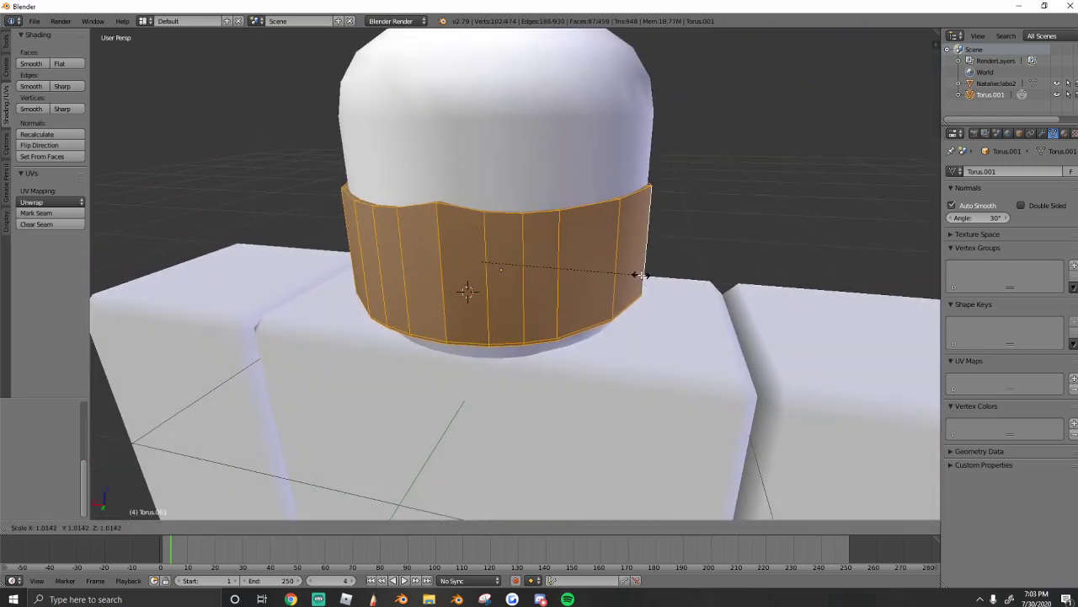
{"action": "key", "text": "Tab"}
- Select the mask's top centre edge at the nose in Edit Mode and raise it along Z into a small peak
{"action": "key", "text": "shift+f"}
{"action": "key", "text": "a"}
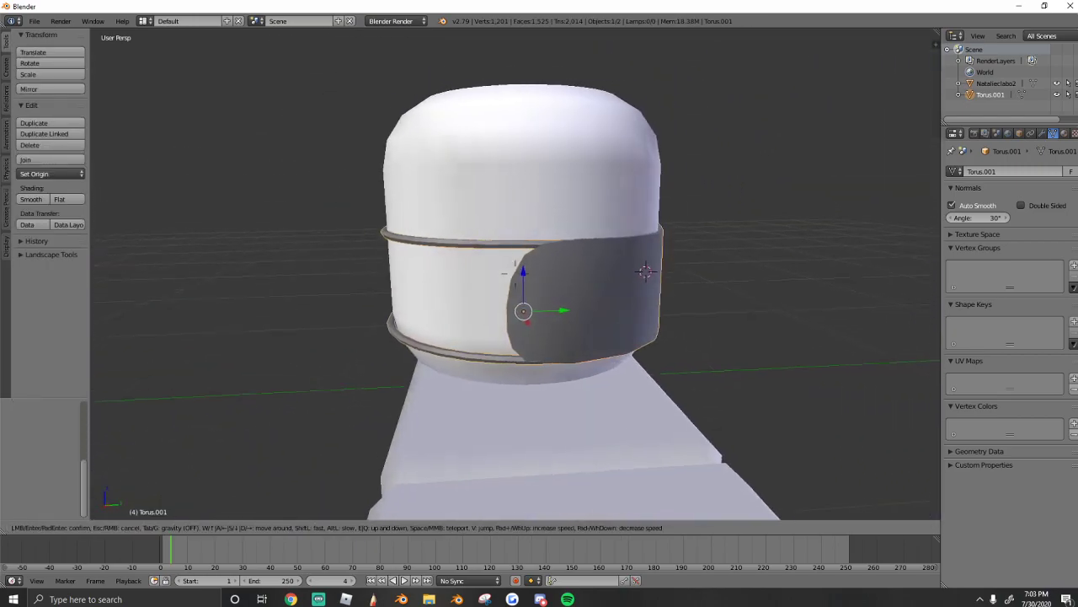
{"action": "key", "text": "d"}
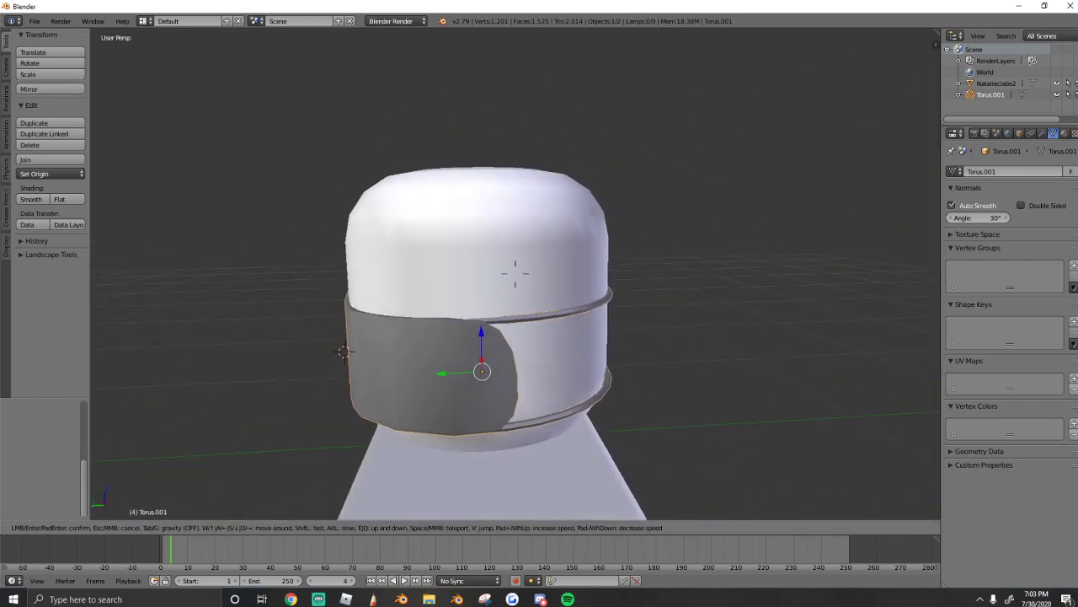
{"action": "key", "text": "a"}
{"action": "key", "text": "w"}
{"action": "left_click", "coordinate": [516, 274]}
{"action": "key", "text": "Tab"}
{"action": "key", "text": "shift+f"}
{"action": "key", "text": "Return"}
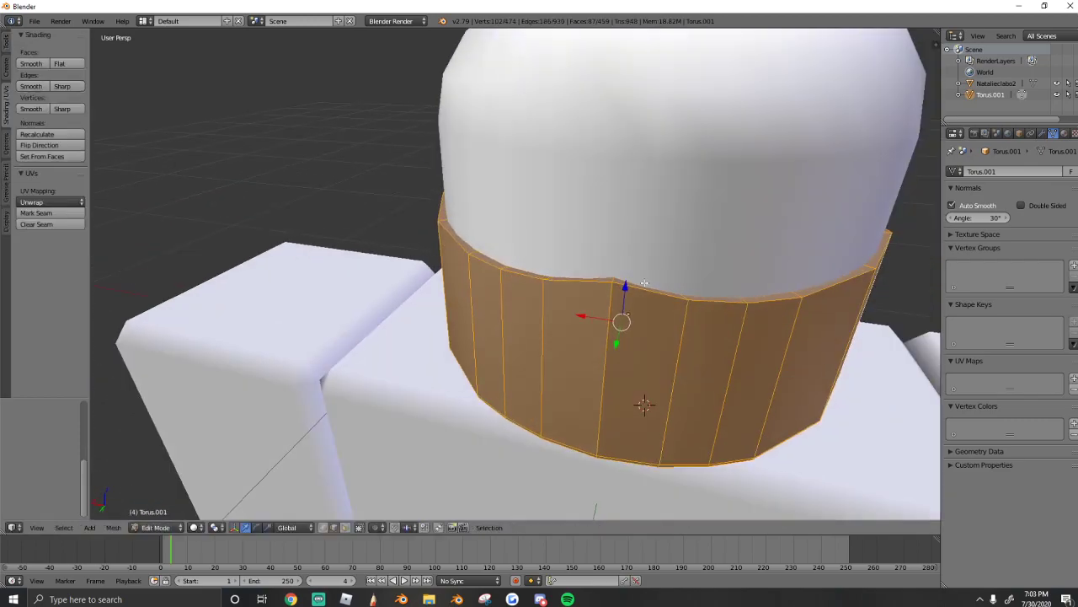
{"action": "right_click", "coordinate": [616, 279]}
{"action": "left_click_drag", "start_coordinate": [618, 253], "coordinate": [618, 241]}
- Try a bevel on the raised nose edge, cancel it, lower the edge slightly along Z and leave Edit Mode
{"action": "key", "text": "ctrl+b"}
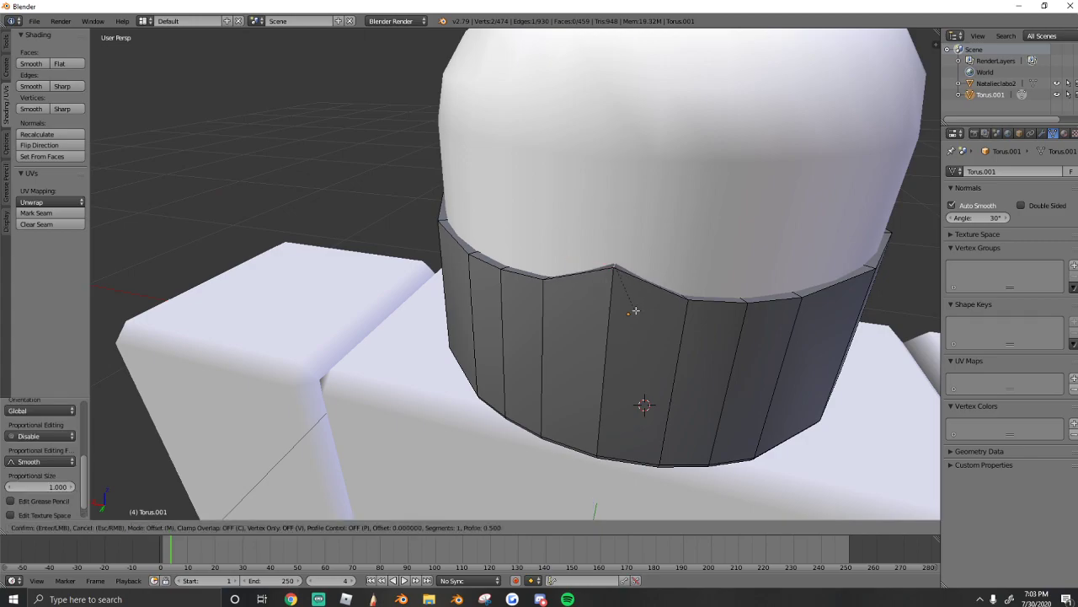
{"action": "key", "text": "Escape"}
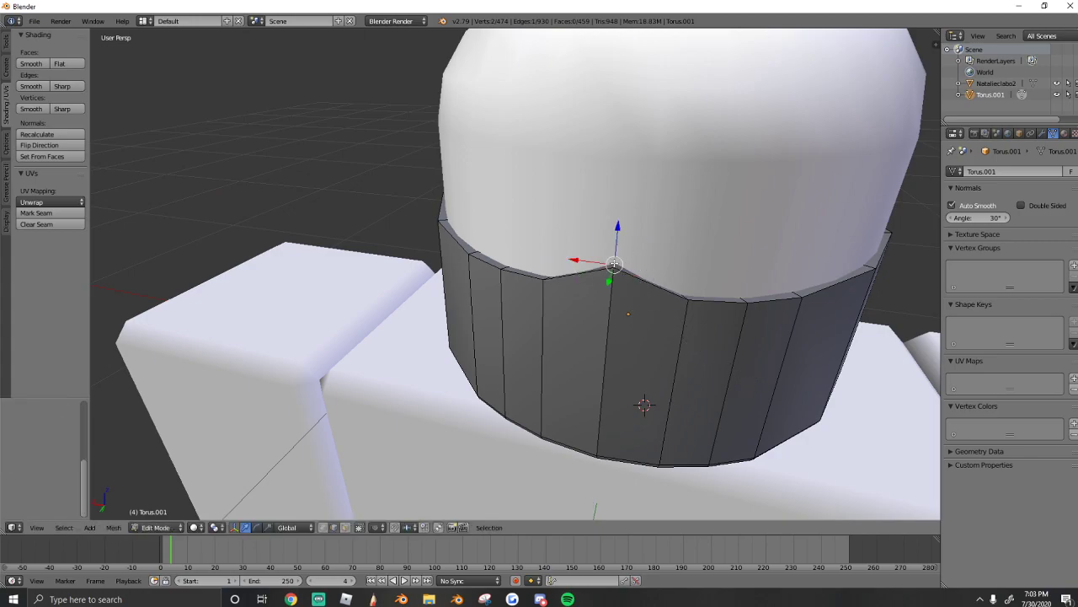
{"action": "left_click_drag", "start_coordinate": [617, 235], "coordinate": [617, 249]}
{"action": "key", "text": "Tab"}
- Split the 3D view into two side-by-side areas, turn one into a UV/Image Editor and make it narrower
{"action": "key", "text": "shift+f"}
{"action": "key", "text": "s"}
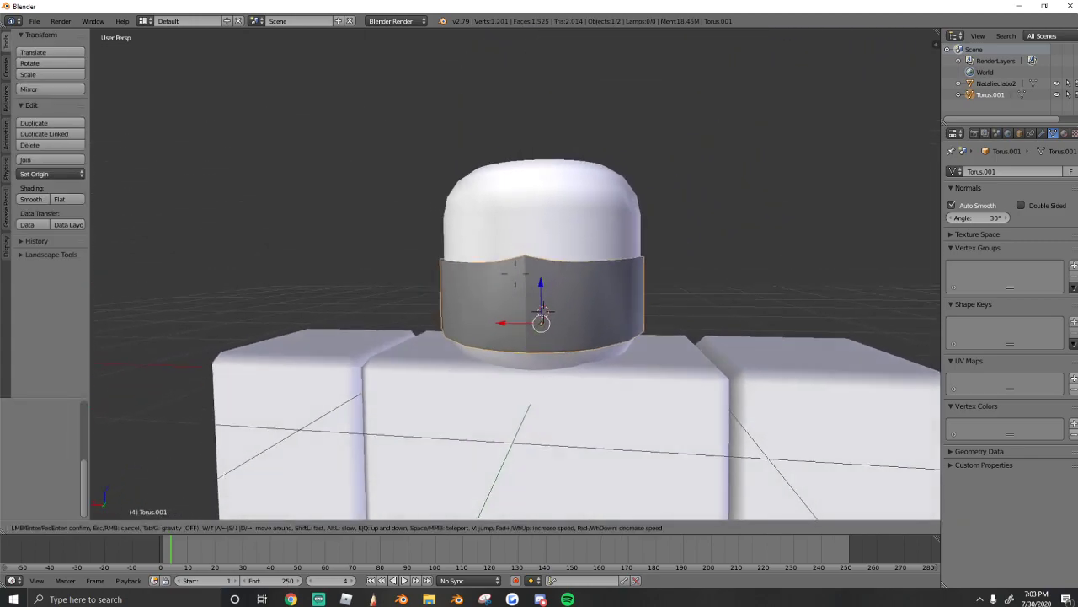
{"action": "key", "text": "w"}
{"action": "key", "text": "d"}
{"action": "key", "text": "e"}
{"action": "left_click", "coordinate": [515, 274]}
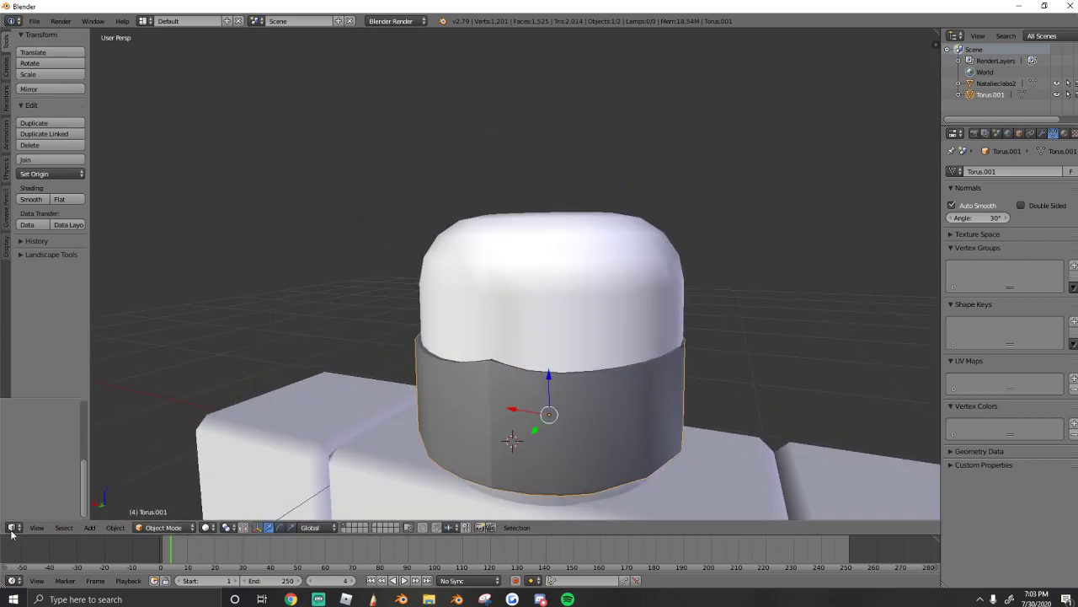
{"action": "left_click_drag", "start_coordinate": [3, 531], "coordinate": [509, 514]}
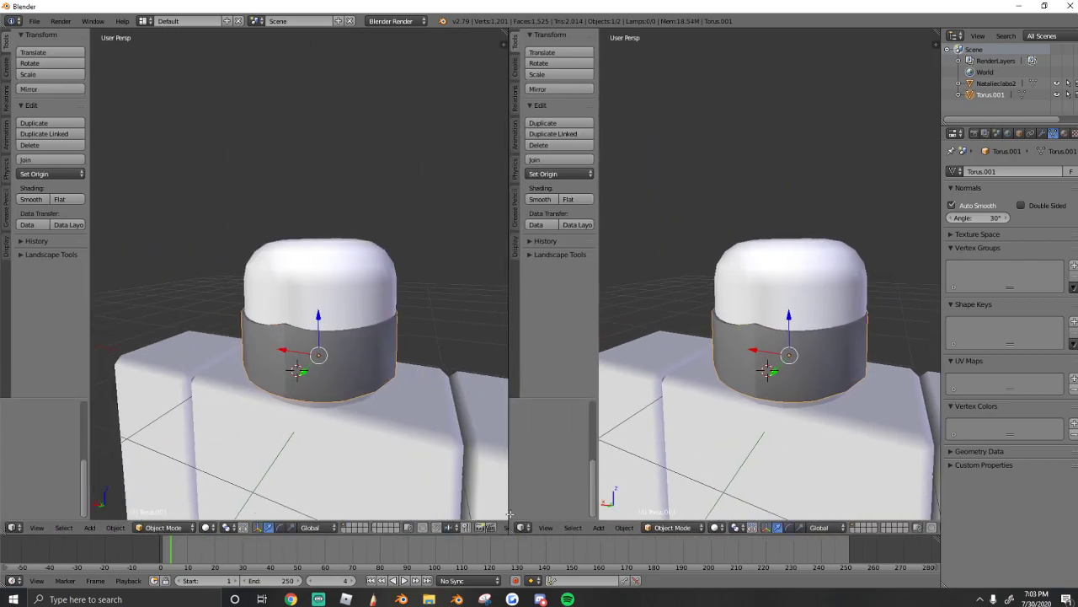
{"action": "left_click", "coordinate": [13, 527]}
{"action": "left_click", "coordinate": [42, 439]}
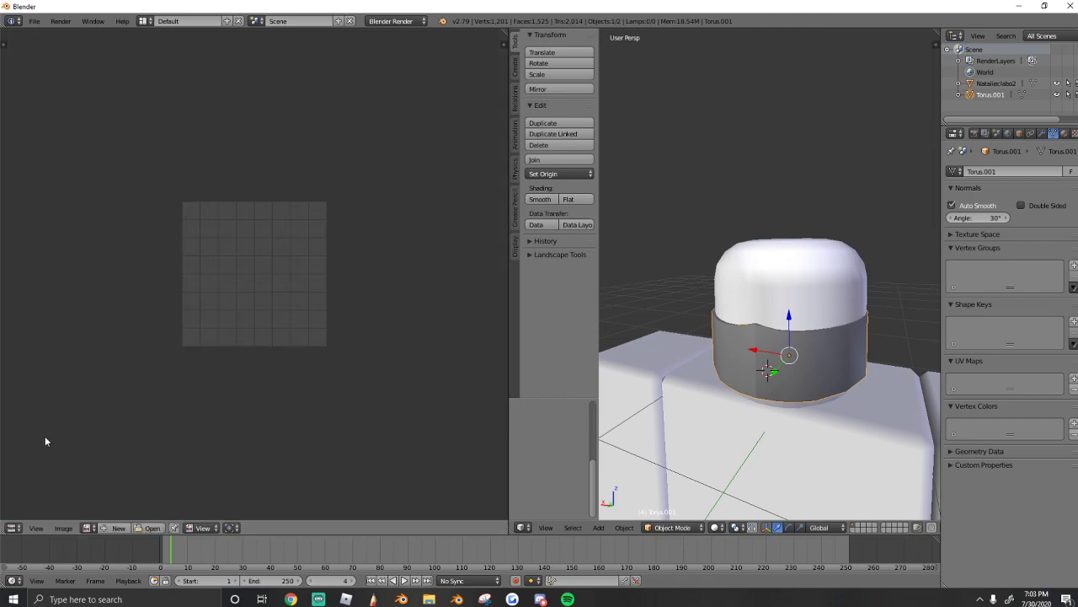
{"action": "left_click_drag", "start_coordinate": [509, 385], "coordinate": [383, 387]}
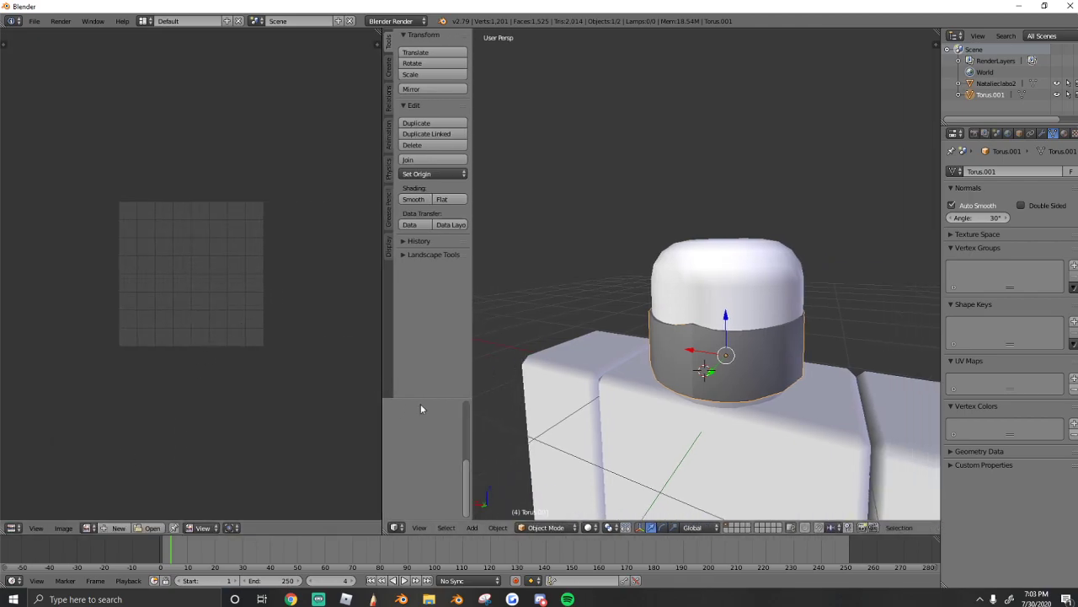
- Switch the 3D view to orthographic projection and align it to the Back view
{"action": "left_click", "coordinate": [420, 528]}
{"action": "left_click", "coordinate": [450, 391]}
{"action": "left_click", "coordinate": [420, 528]}
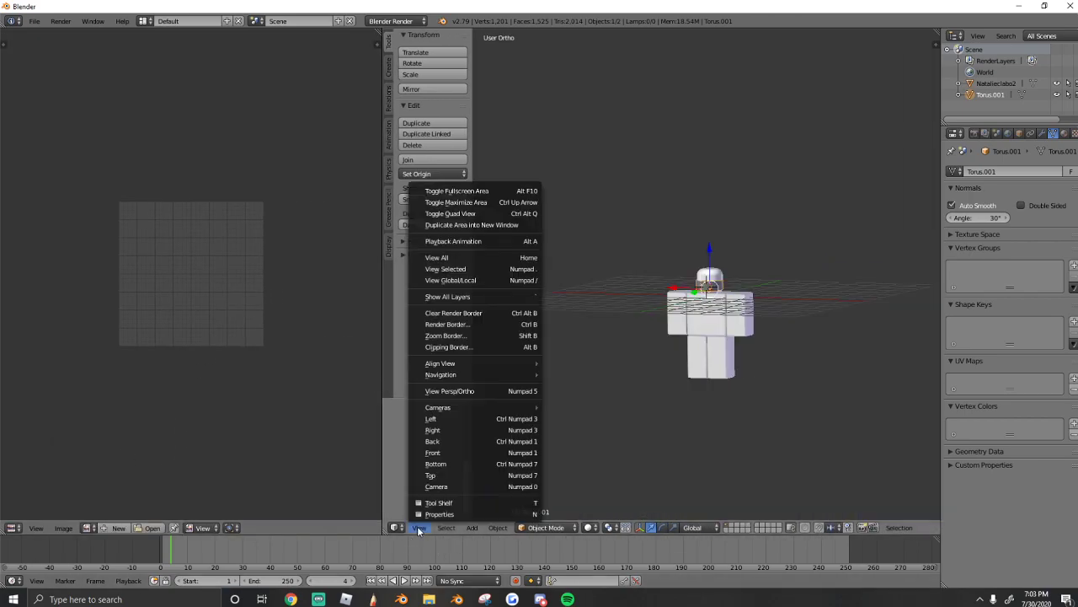
{"action": "left_click", "coordinate": [444, 453]}
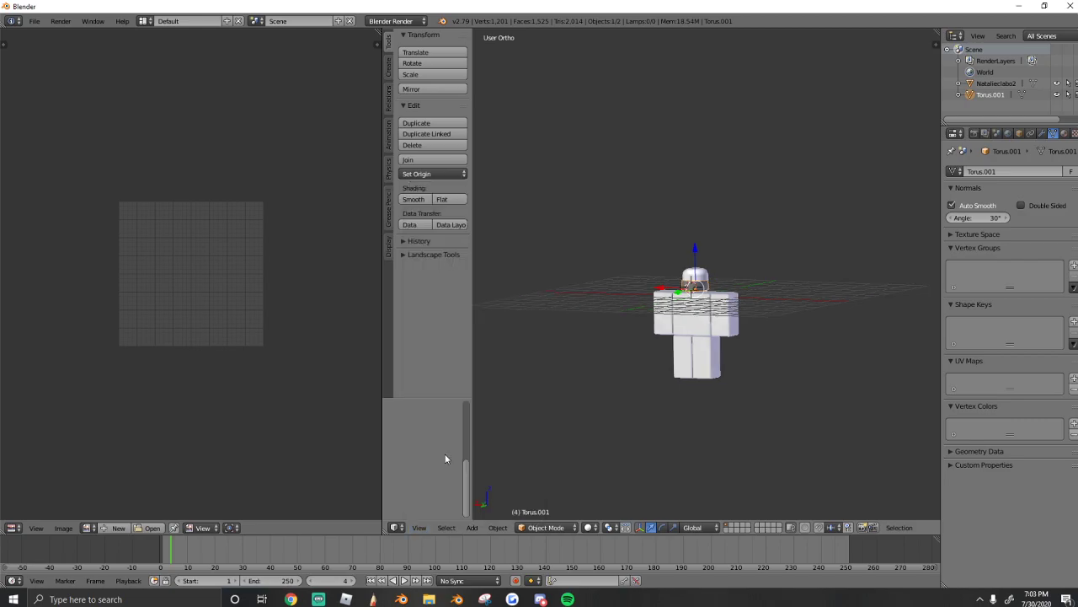
{"action": "left_click", "coordinate": [420, 528]}
{"action": "left_click", "coordinate": [446, 440]}
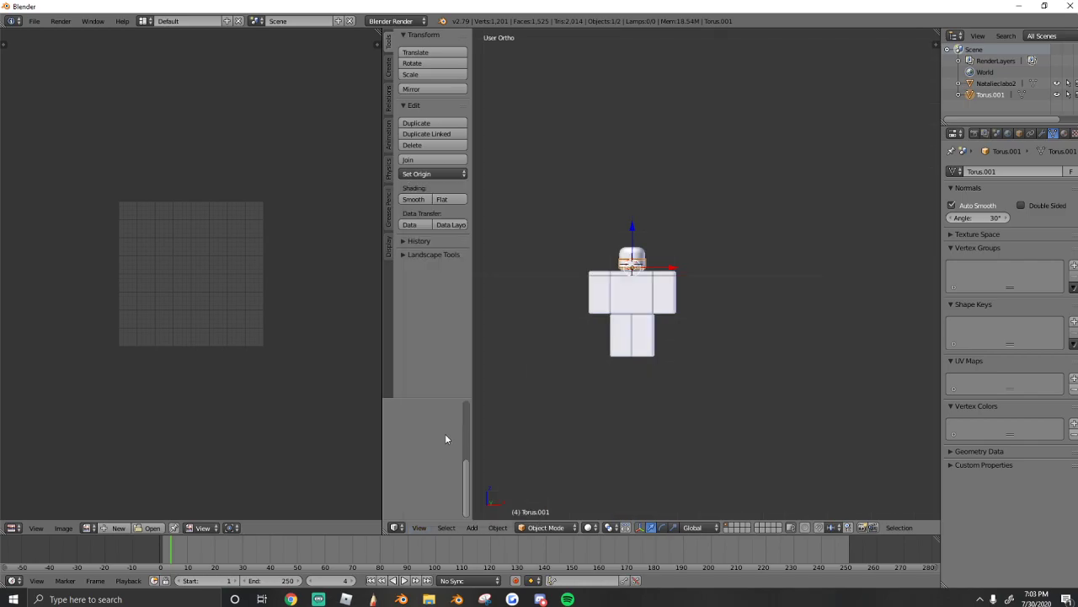
- Frame the dummy's head and mask closely and set the viewport shading to Texture
{"action": "scroll", "coordinate": [755, 289], "scroll_direction": "up", "scroll_amount": 2}
{"action": "middle_click_drag", "start_coordinate": [758, 273], "coordinate": [671, 285], "text": "shift"}
{"action": "scroll", "coordinate": [672, 275], "scroll_direction": "up", "scroll_amount": 1}
{"action": "middle_click_drag", "start_coordinate": [714, 323], "coordinate": [634, 312], "text": "shift"}
{"action": "scroll", "coordinate": [634, 311], "scroll_direction": "up", "scroll_amount": 6}
{"action": "middle_click_drag", "start_coordinate": [586, 219], "coordinate": [690, 282], "text": "shift"}
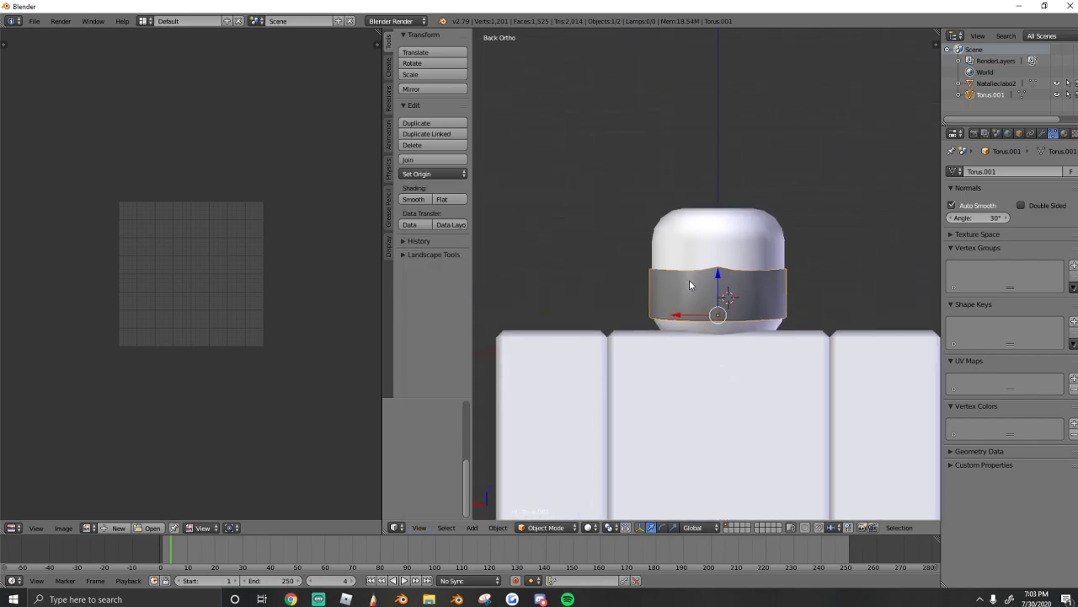
{"action": "scroll", "coordinate": [713, 312], "scroll_direction": "up", "scroll_amount": 3}
{"action": "left_click", "coordinate": [589, 528]}
{"action": "left_click", "coordinate": [620, 492]}
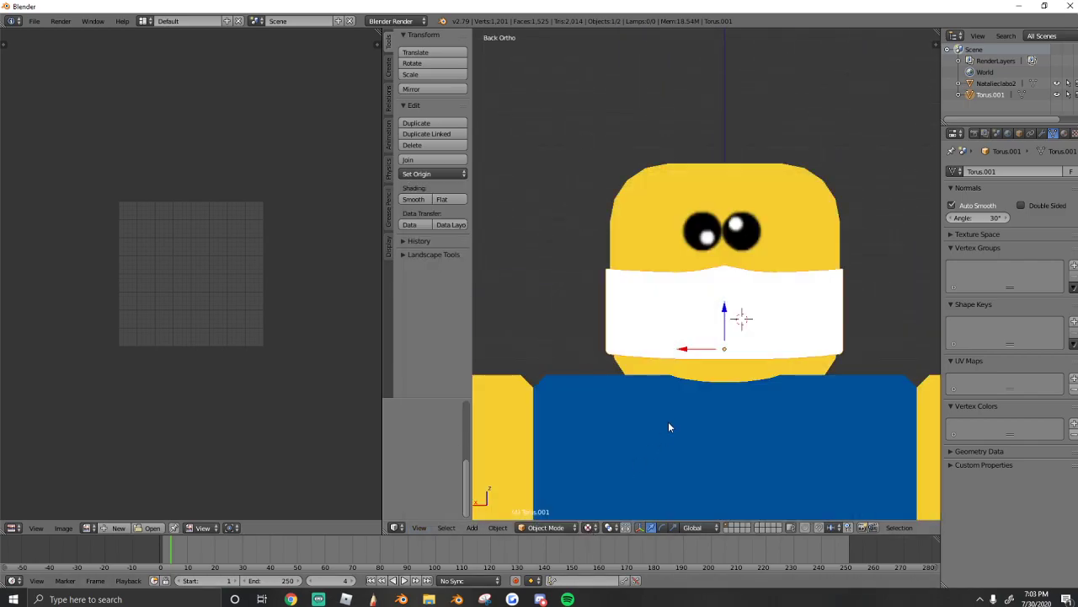
- Stretch the whole mask and its rings along Z in Edit Mode and adjust their height on the face
{"action": "key", "text": "Tab"}
{"action": "key", "text": "s"}
{"action": "key", "text": "z"}
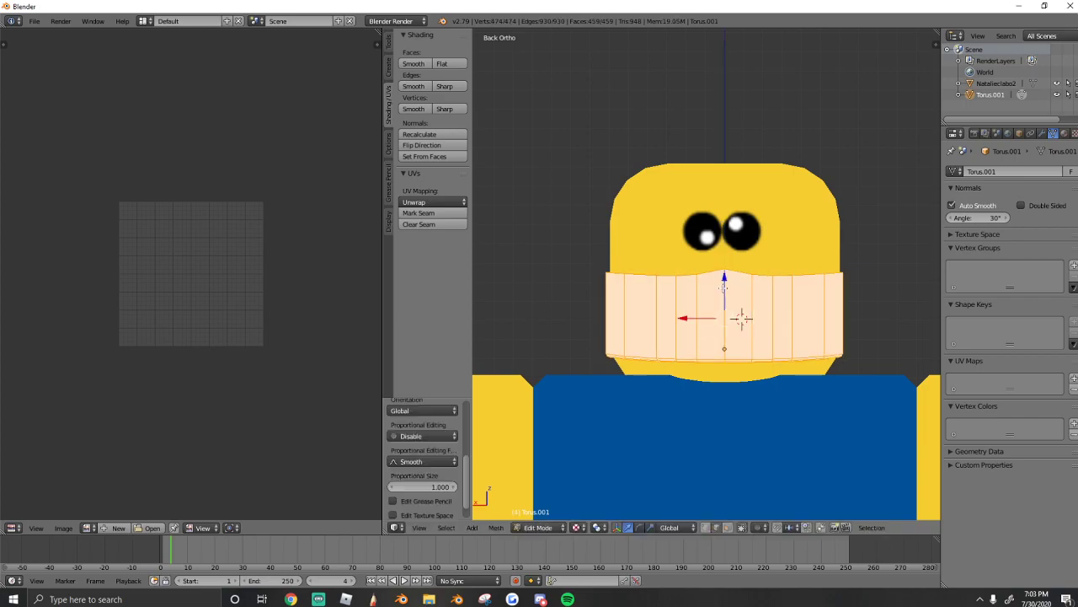
{"action": "left_click", "coordinate": [722, 285]}
{"action": "left_click_drag", "start_coordinate": [723, 284], "coordinate": [723, 278]}
{"action": "key", "text": "a"}
{"action": "key", "text": "a"}
{"action": "key", "text": "ctrl+z"}
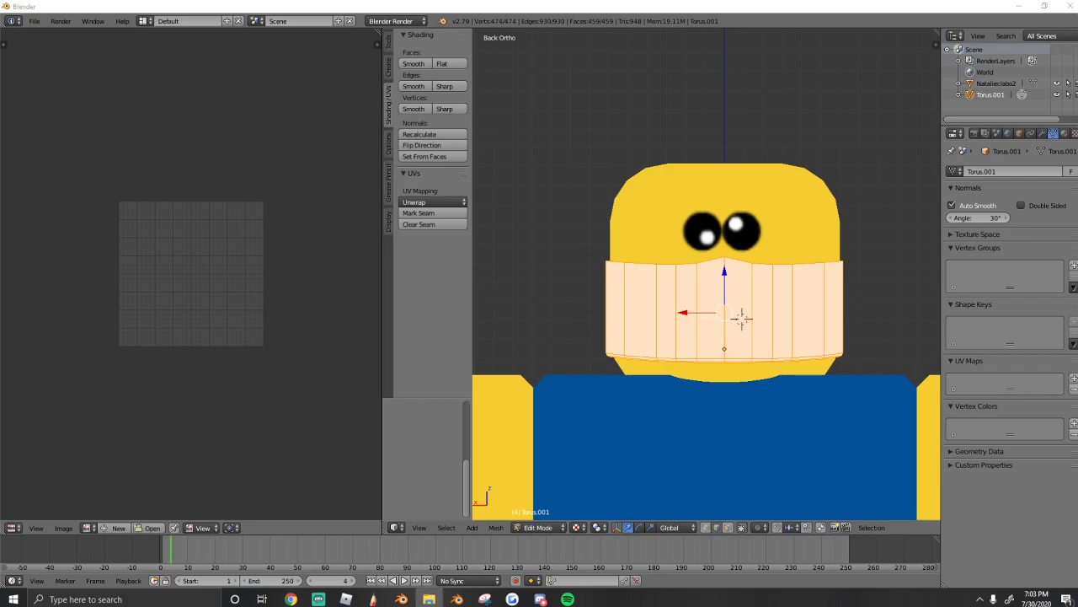
- Switch to Autodesk SketchBook and save the rainbow-and-smile image in Downloads as the PNG file sNOWBOARED61
{"action": "key", "text": "alt+Tab"}
{"action": "left_click", "coordinate": [8, 19]}
{"action": "left_click", "coordinate": [26, 97]}
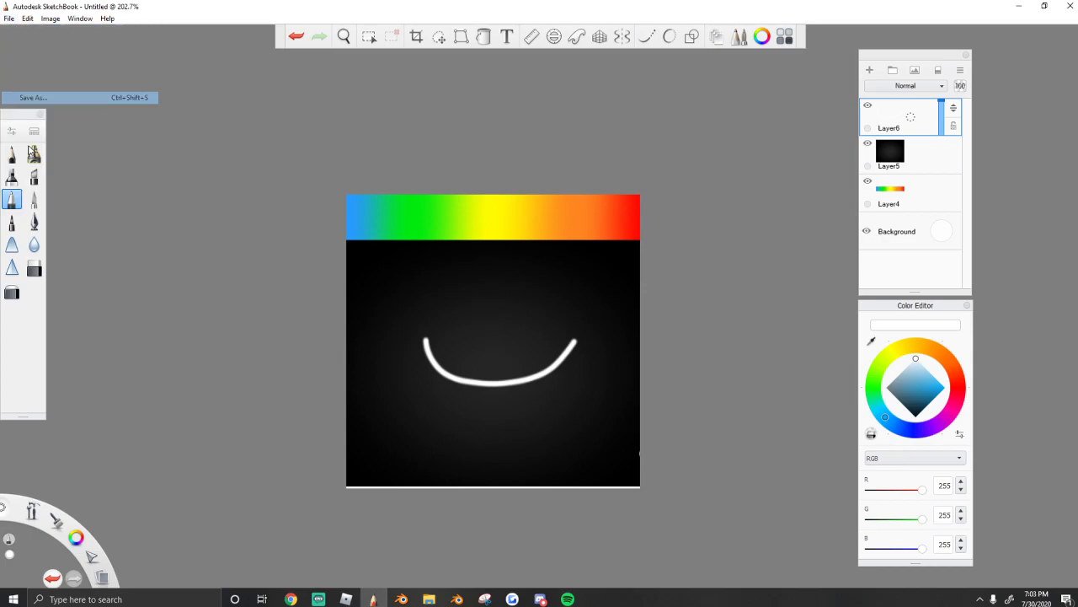
{"action": "left_click", "coordinate": [111, 525]}
{"action": "left_click", "coordinate": [172, 565]}
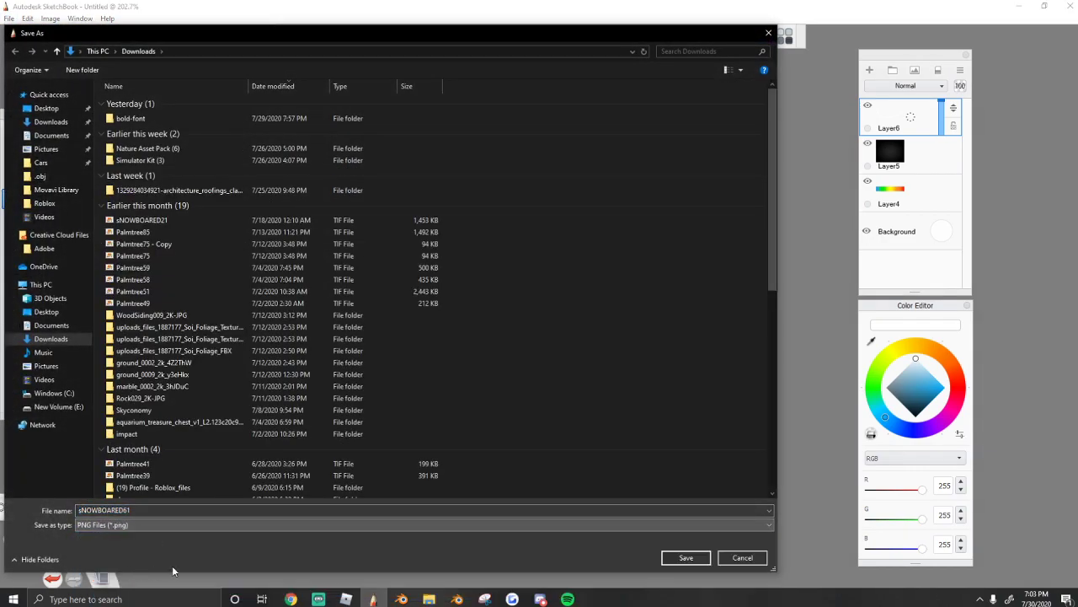
{"action": "left_click", "coordinate": [682, 557]}
{"action": "left_click", "coordinate": [569, 340]}
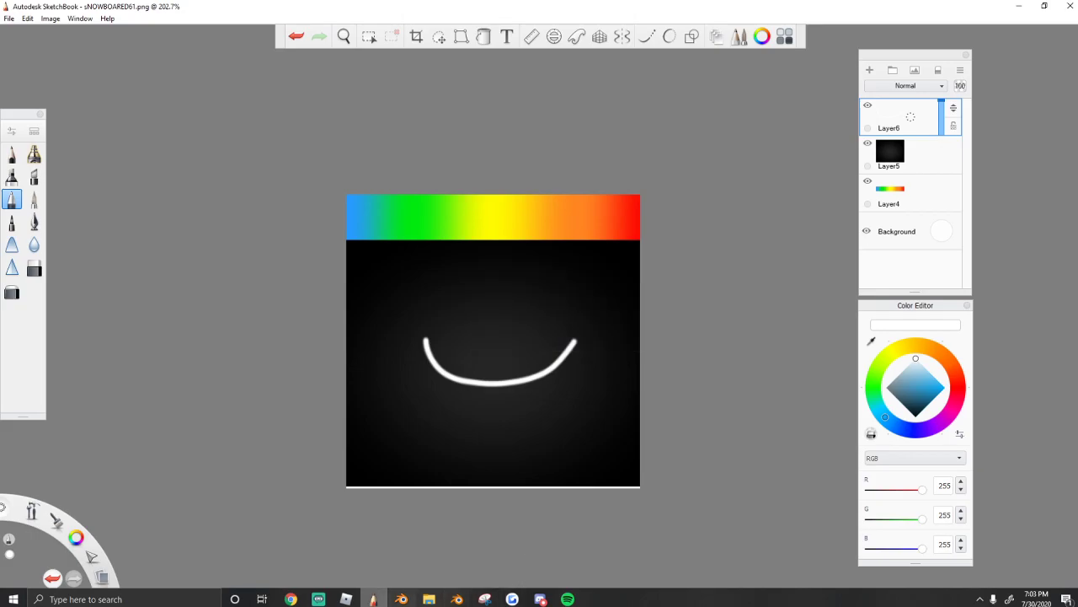
- Switch back to Blender and load sNOWBOARED61.png into the UV/Image Editor as the mask's texture
{"action": "left_click", "coordinate": [403, 599]}
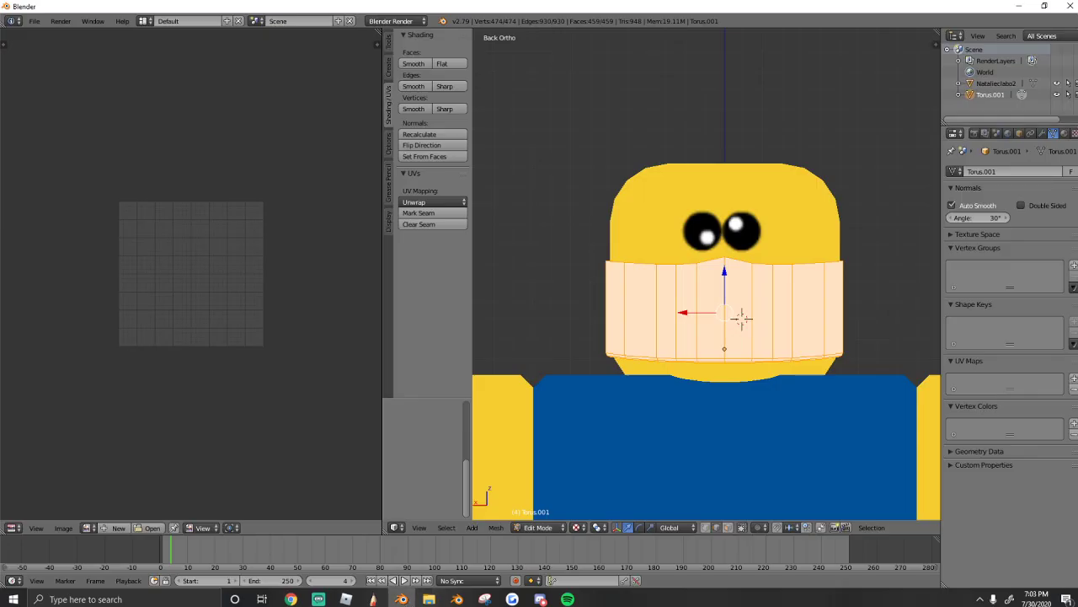
{"action": "left_click_drag", "start_coordinate": [155, 285], "coordinate": [157, 287]}
{"action": "scroll", "coordinate": [718, 301], "scroll_direction": "up", "scroll_amount": 1}
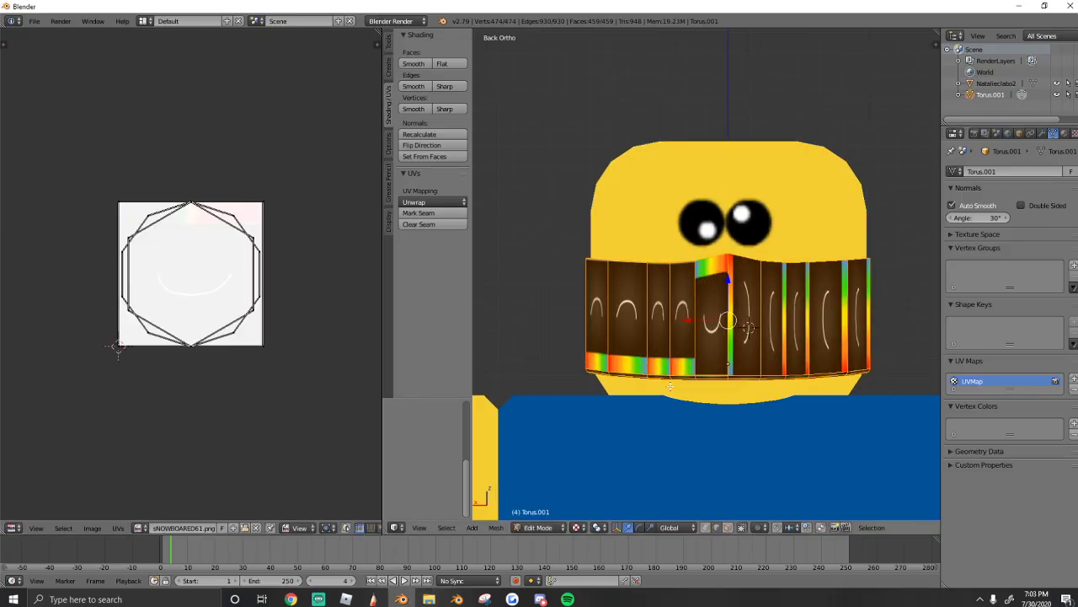
{"action": "left_click", "coordinate": [578, 528]}
{"action": "left_click", "coordinate": [611, 480]}
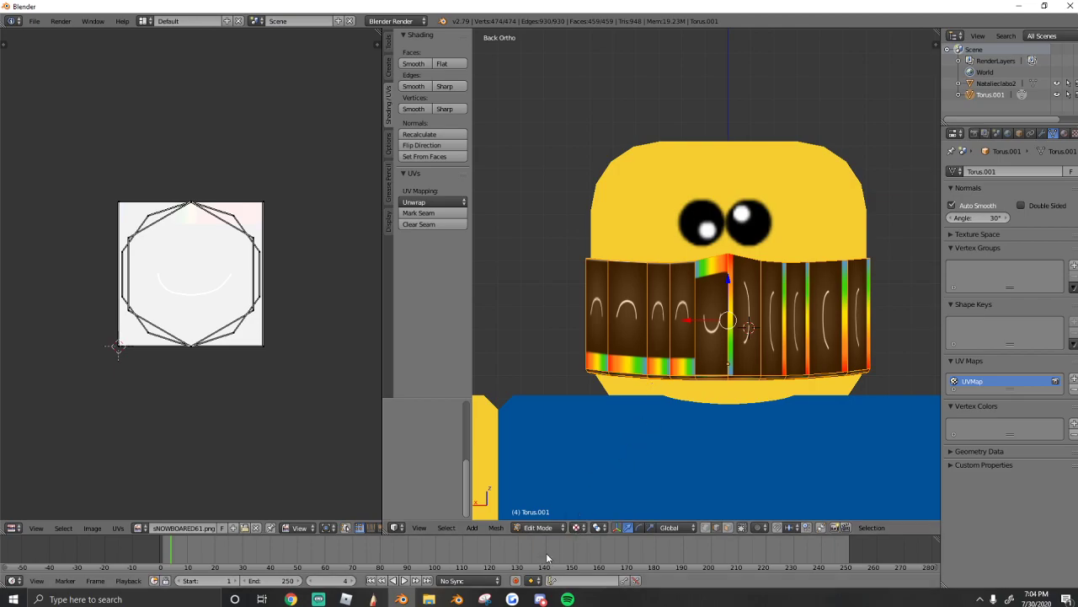
- Align the 3D view to Top, leave Edit Mode and hide the dummy
{"action": "left_click", "coordinate": [419, 528]}
{"action": "left_click", "coordinate": [455, 474]}
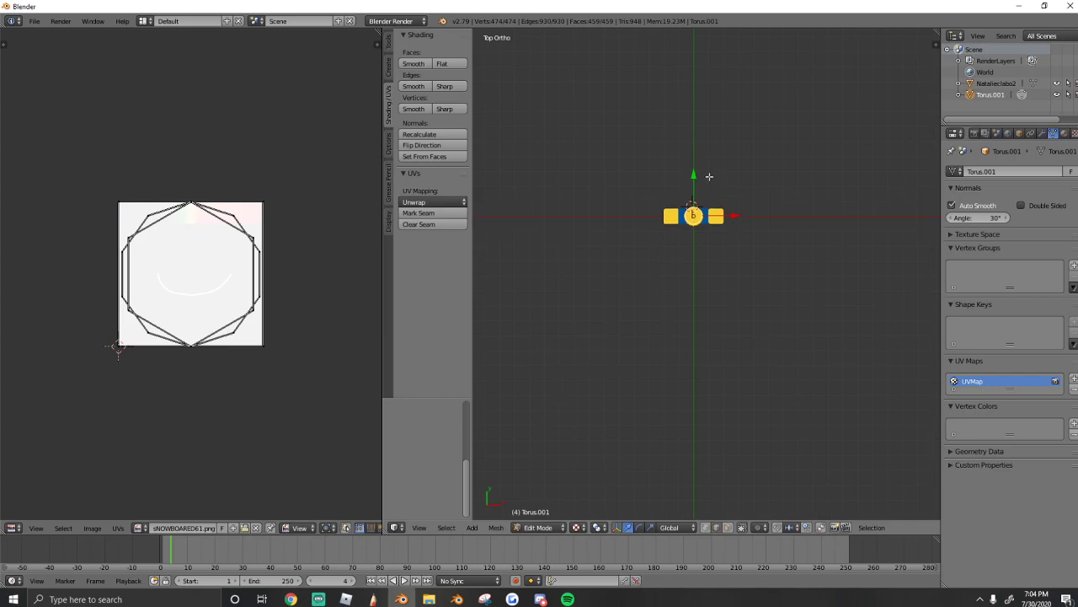
{"action": "scroll", "coordinate": [709, 177], "scroll_direction": "up", "scroll_amount": 8}
{"action": "middle_click_drag", "start_coordinate": [666, 122], "coordinate": [733, 303], "text": "shift"}
{"action": "scroll", "coordinate": [732, 303], "scroll_direction": "up", "scroll_amount": 4}
{"action": "middle_click_drag", "start_coordinate": [730, 251], "coordinate": [697, 280], "text": "shift"}
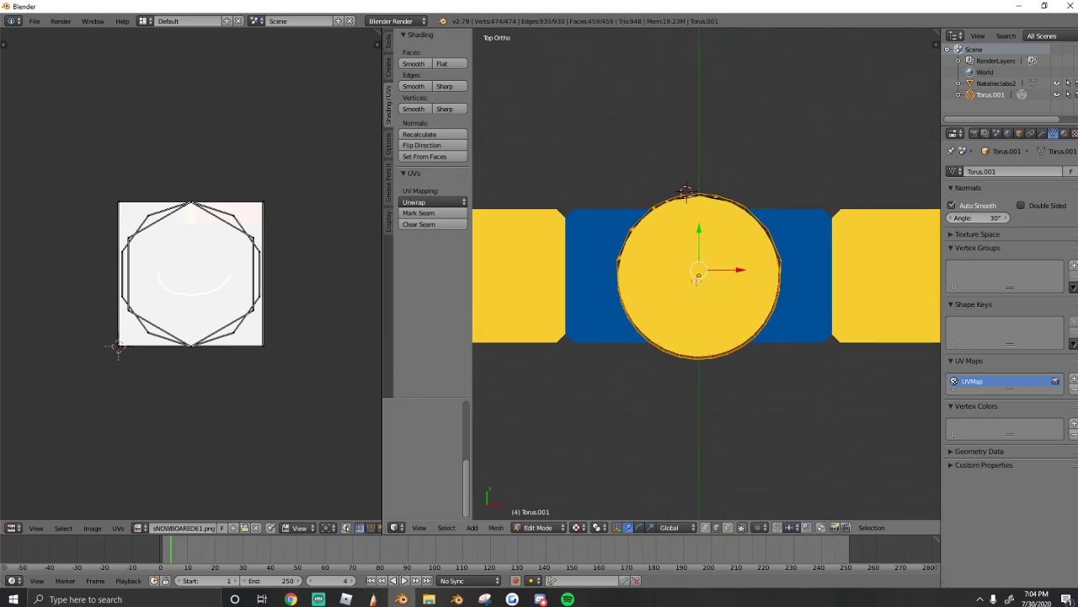
{"action": "key", "text": "Tab"}
{"action": "right_click", "coordinate": [700, 283]}
{"action": "key", "text": "h"}
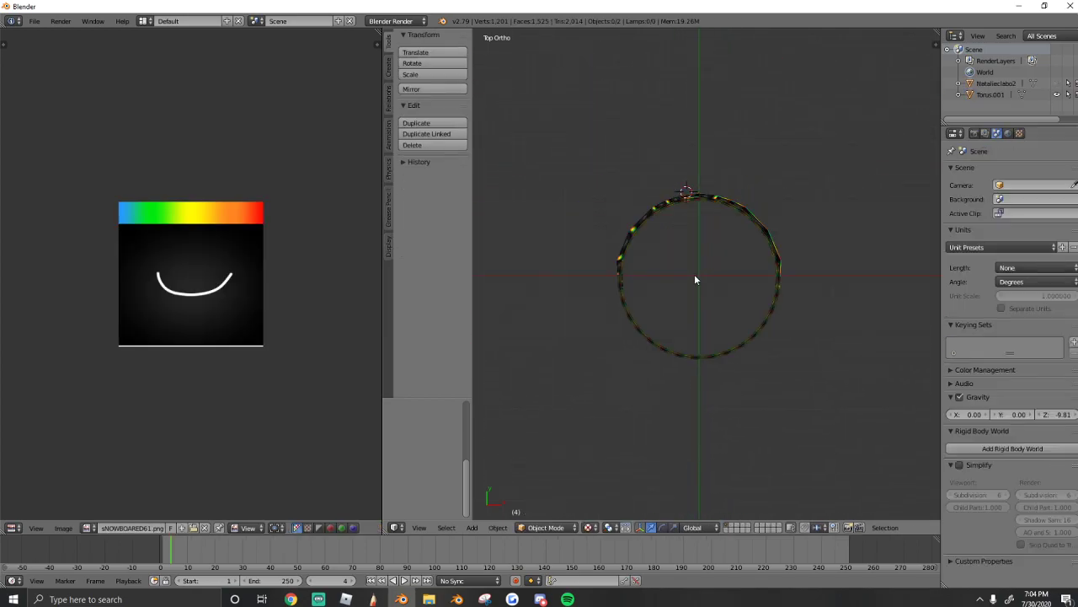
- Select all geometry of the mask object in Edit Mode and unwrap it with Project From View
{"action": "right_click", "coordinate": [685, 211]}
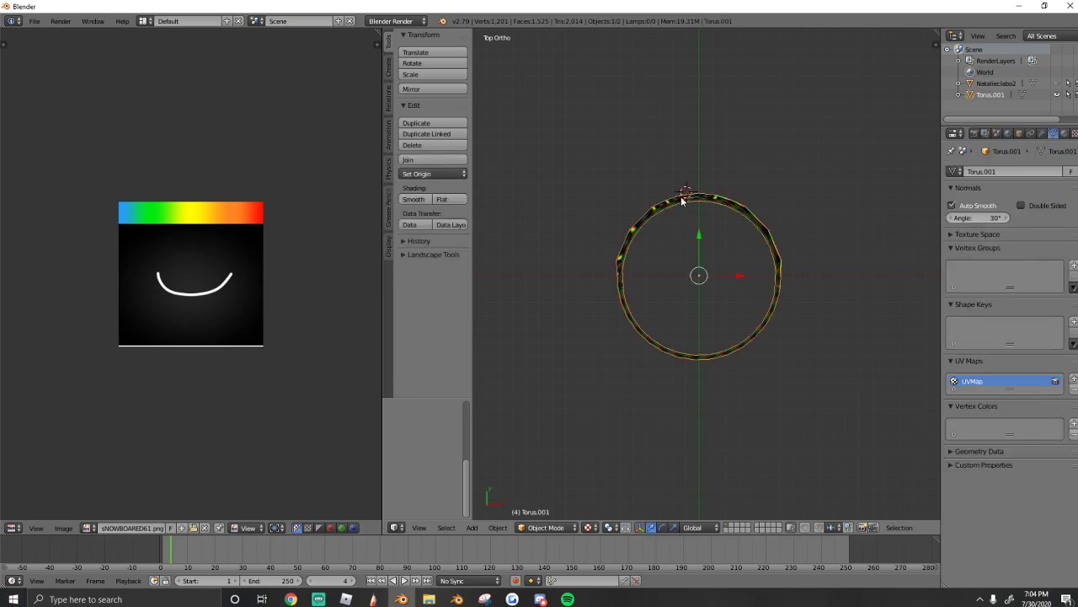
{"action": "key", "text": "Tab"}
{"action": "key", "text": "a"}
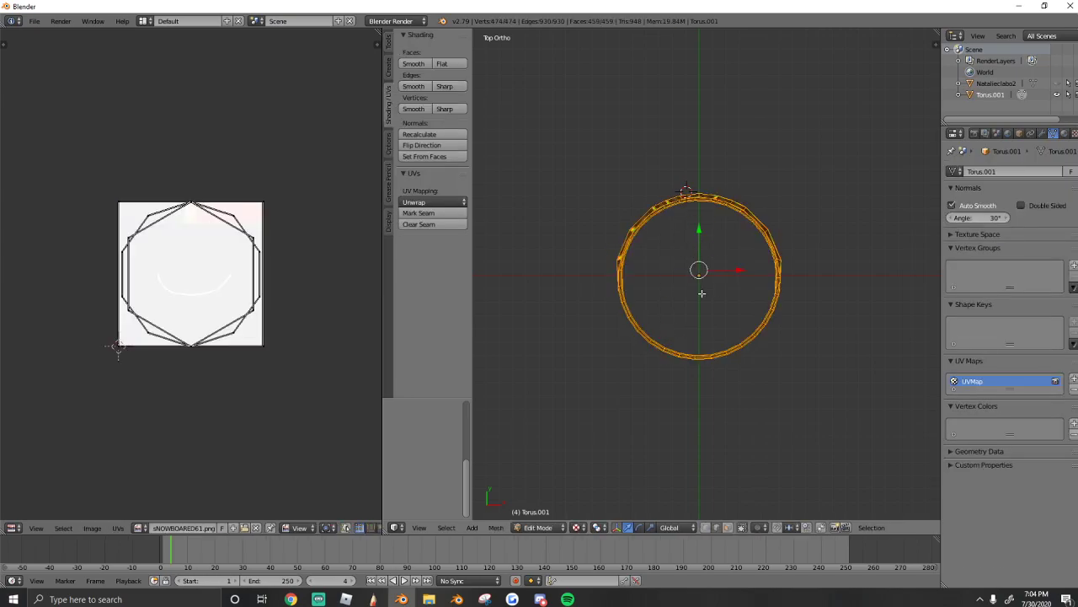
{"action": "key", "text": "u"}
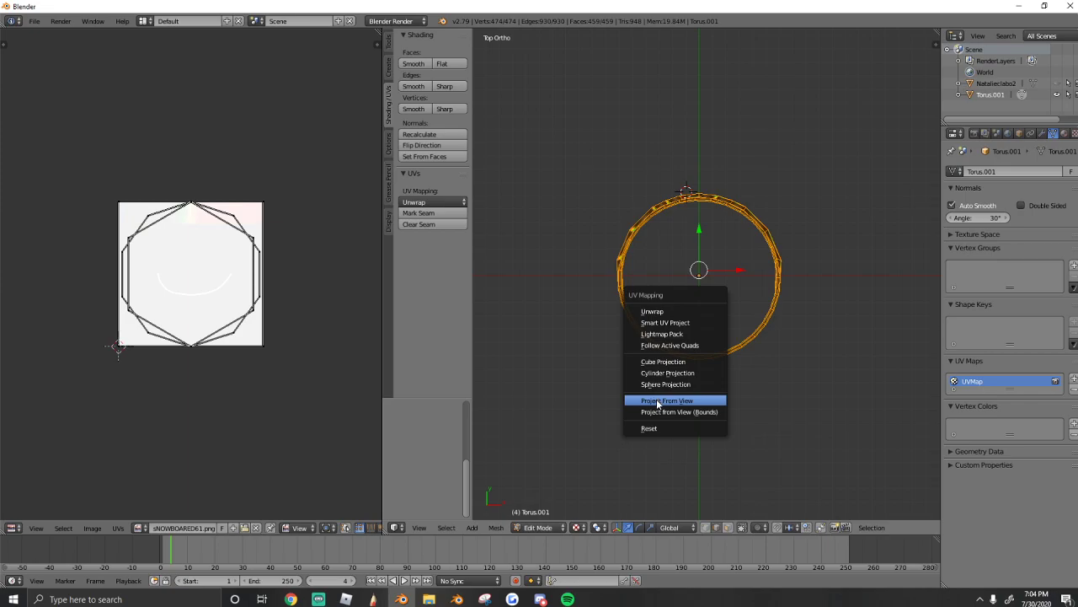
{"action": "left_click", "coordinate": [665, 402]}
- Select the whole ring-shaped UV layout, move it over the yellow middle of the rainbow strip and rotate it by about 90°
{"action": "scroll", "coordinate": [201, 257], "scroll_direction": "up", "scroll_amount": 6}
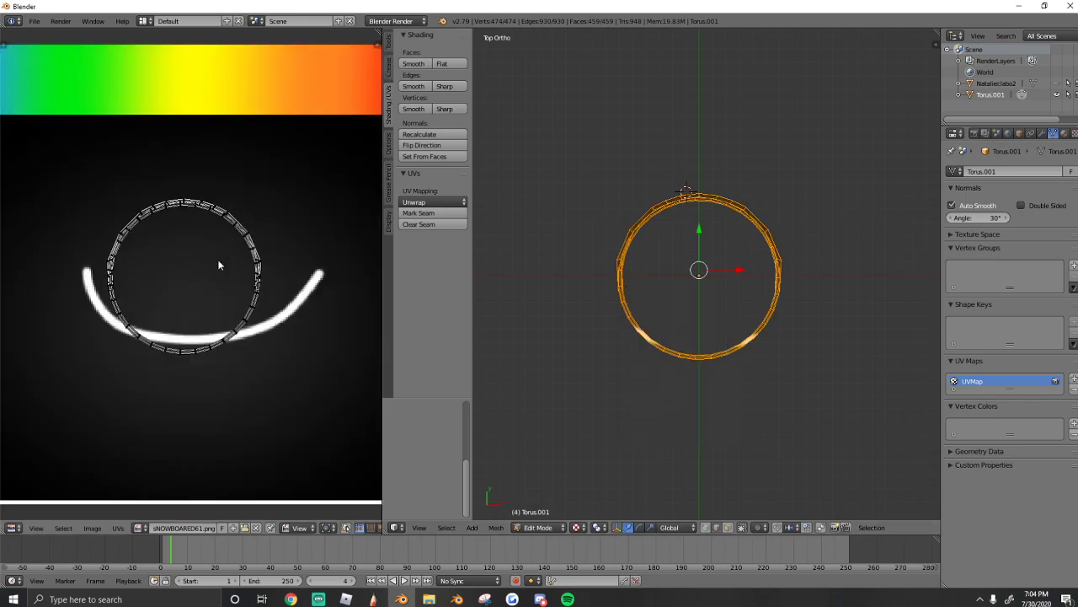
{"action": "middle_click_drag", "start_coordinate": [227, 255], "coordinate": [266, 260]}
{"action": "middle_click_drag", "start_coordinate": [207, 287], "coordinate": [216, 285]}
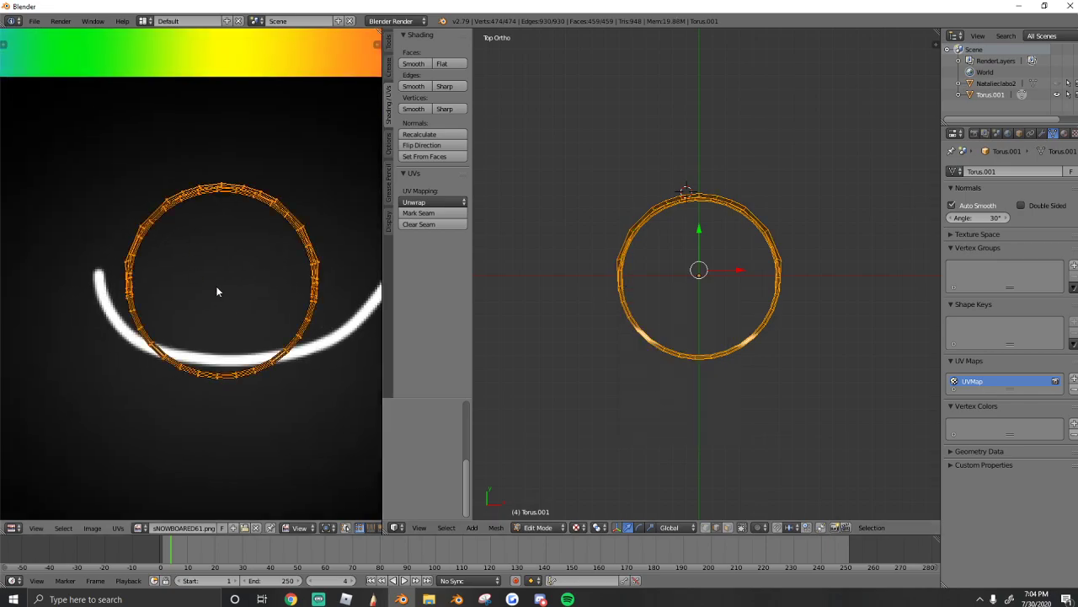
{"action": "scroll", "coordinate": [214, 285], "scroll_direction": "down", "scroll_amount": 4}
{"action": "key", "text": "g"}
{"action": "left_click", "coordinate": [219, 183]}
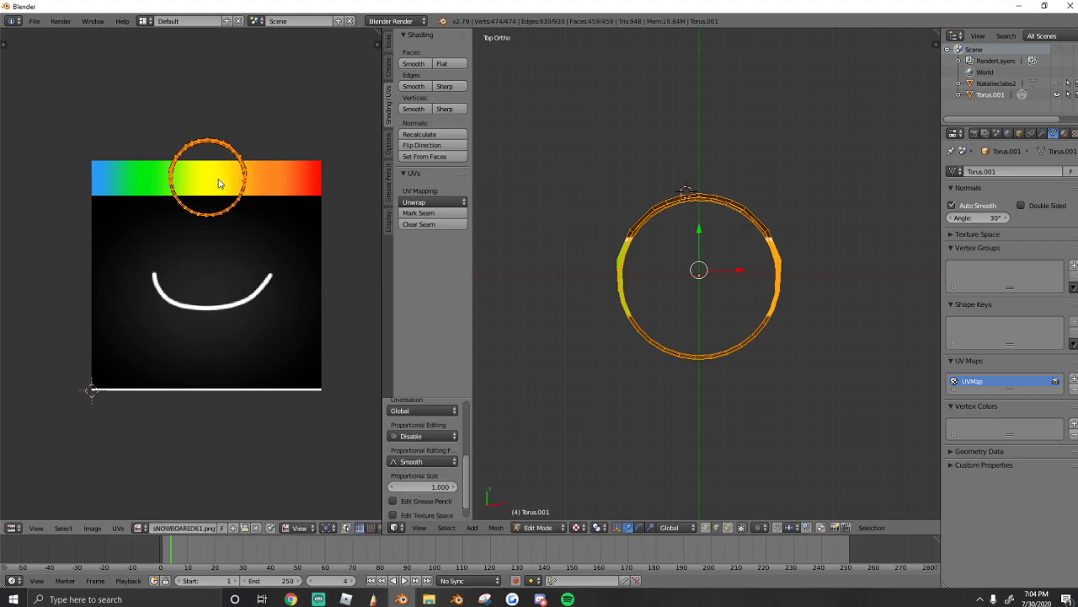
{"action": "left_click", "coordinate": [219, 183]}
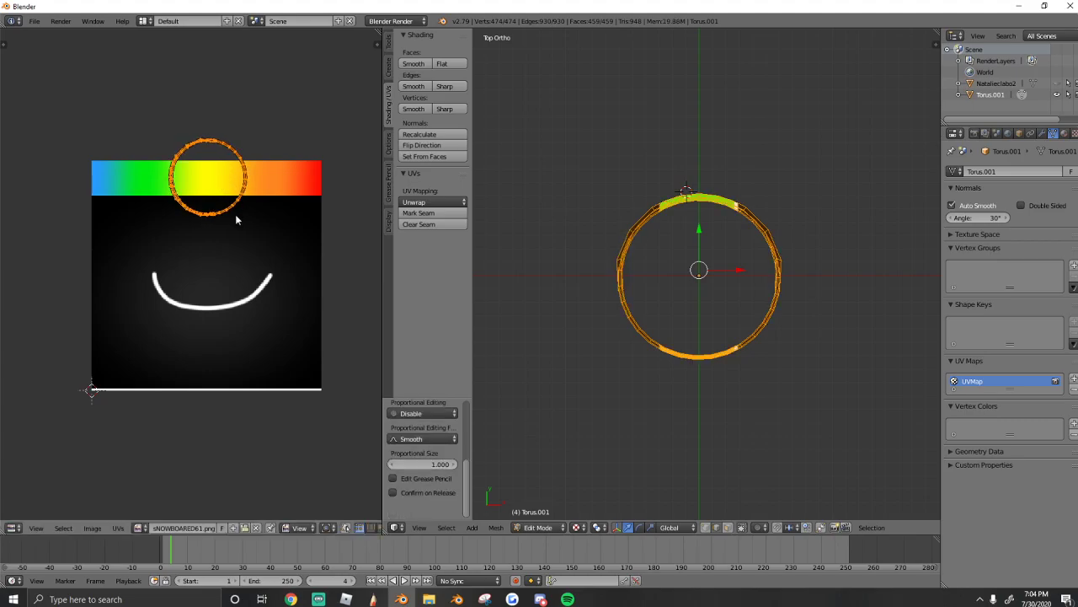
- Flatten the ring-shaped UV layout to fit the rainbow strip's height and stretch it along X to almost the strip's full width
{"action": "key", "text": "s"}
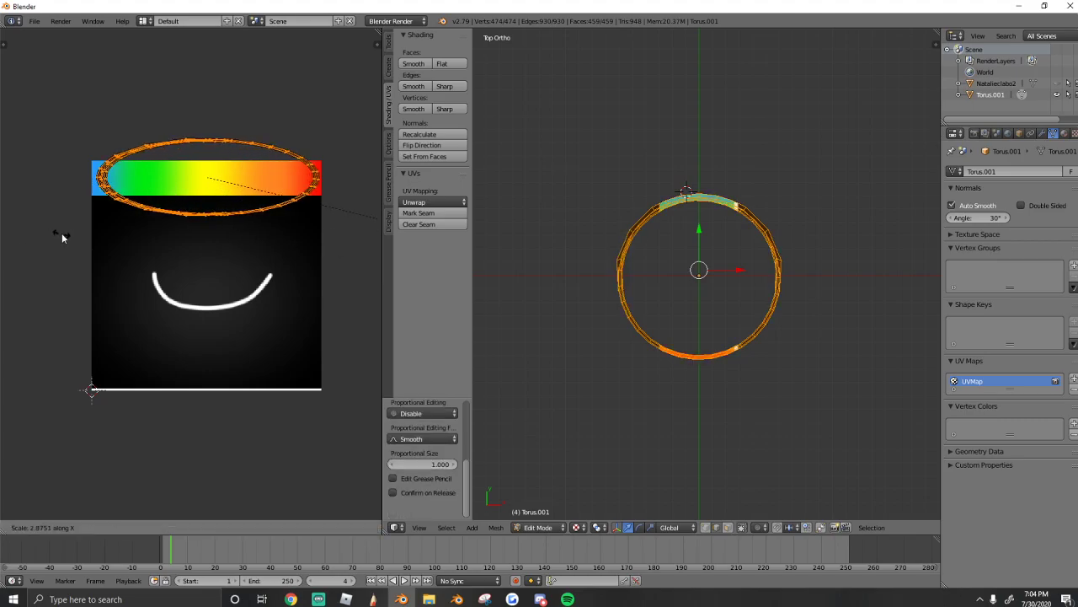
{"action": "key", "text": "s"}
{"action": "key", "text": "x"}
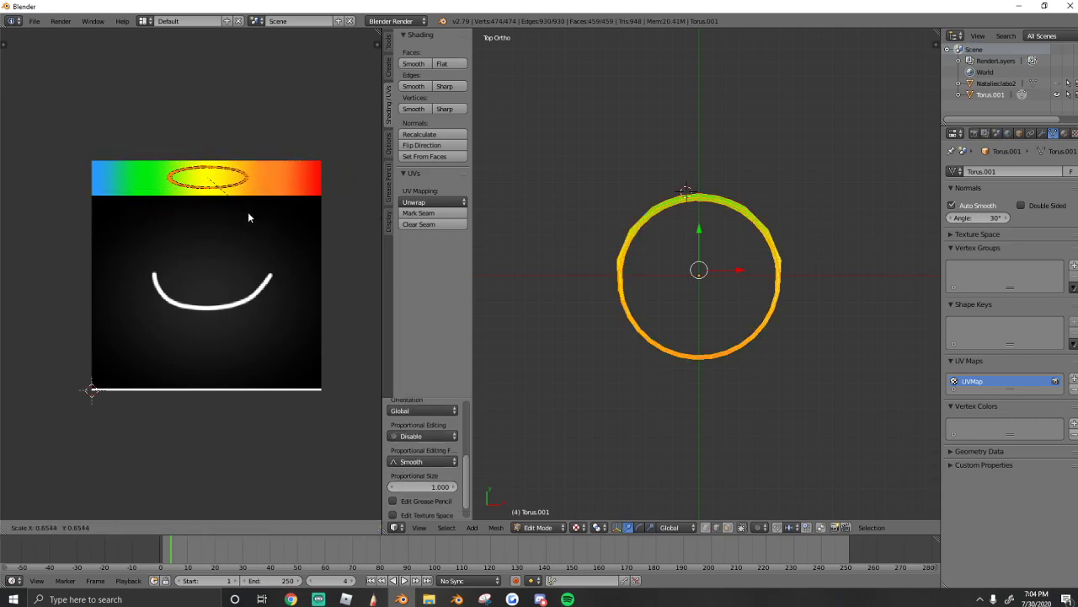
{"action": "left_click", "coordinate": [361, 209]}
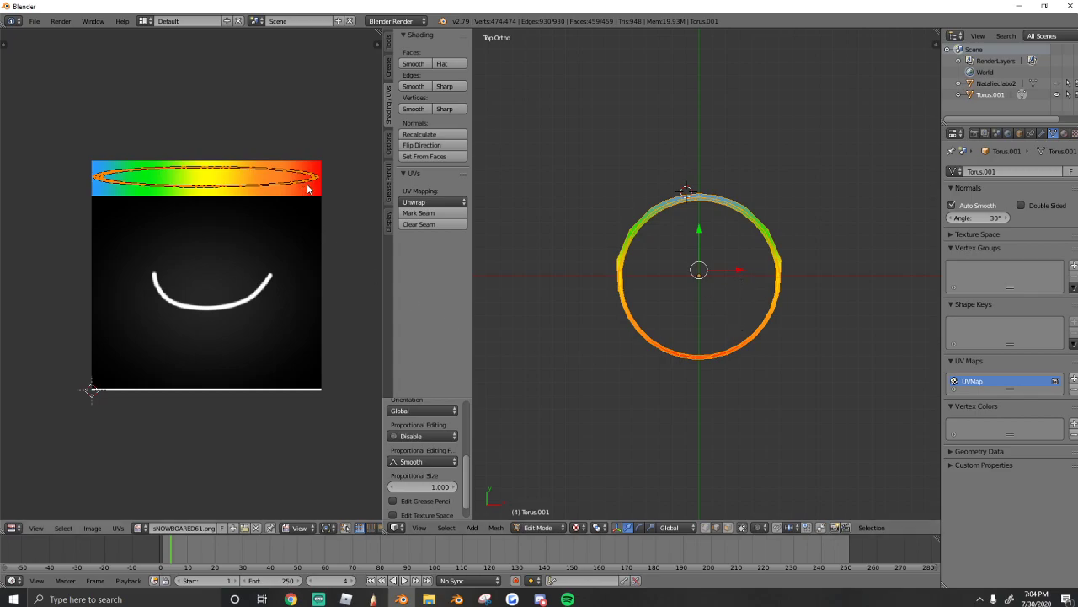
{"action": "key", "text": "g"}
{"action": "left_click", "coordinate": [315, 190]}
{"action": "key", "text": "s"}
{"action": "left_click", "coordinate": [328, 190]}
- Select only the curved front panel of the mask, leaving the two thin rings unselected
{"action": "middle_click_drag", "start_coordinate": [619, 282], "coordinate": [539, 210]}
{"action": "scroll", "coordinate": [302, 182], "scroll_direction": "up", "scroll_amount": 2}
{"action": "scroll", "coordinate": [303, 183], "scroll_direction": "down", "scroll_amount": 1}
{"action": "middle_click_drag", "start_coordinate": [314, 173], "coordinate": [307, 190]}
{"action": "middle_click_drag", "start_coordinate": [694, 315], "coordinate": [719, 304]}
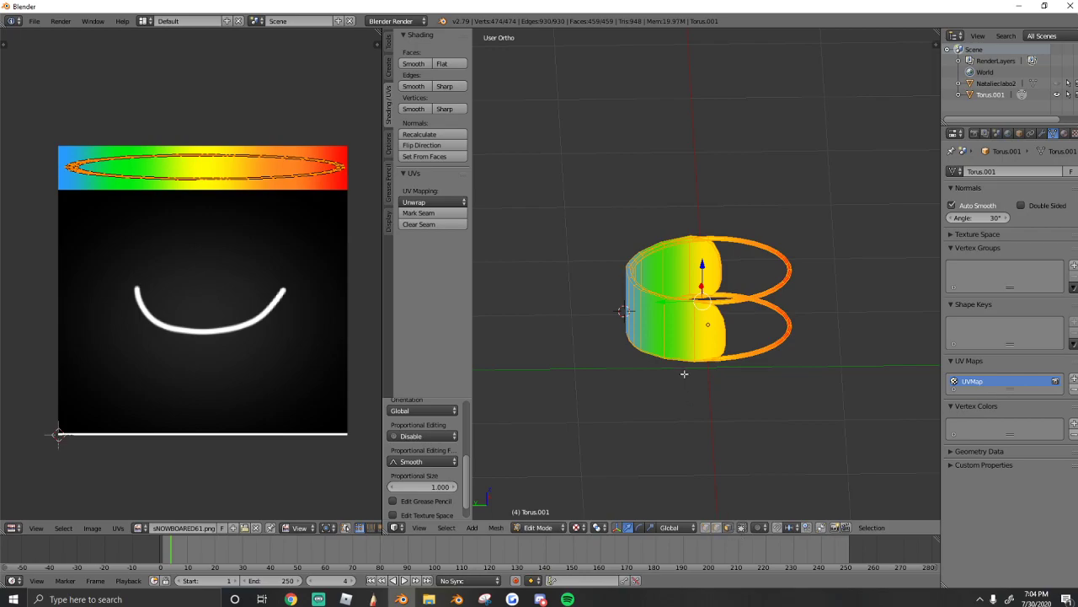
{"action": "right_click", "coordinate": [690, 334]}
{"action": "middle_click_drag", "start_coordinate": [559, 313], "coordinate": [590, 438]}
{"action": "right_click", "coordinate": [681, 316], "text": "alt"}
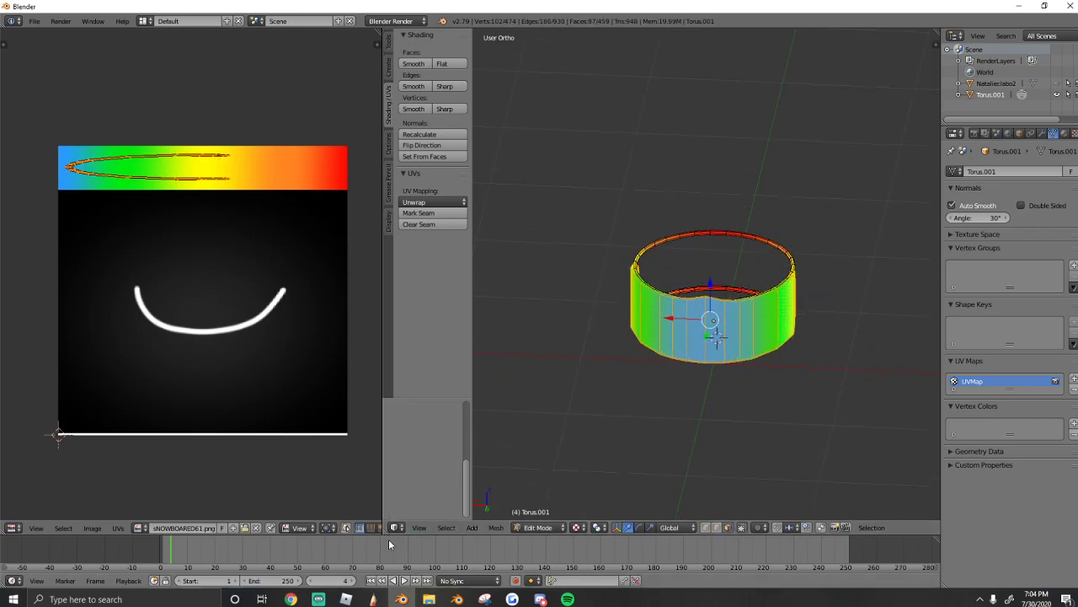
- Align the 3D view to Back in orthographic projection and show the dummy again
{"action": "left_click", "coordinate": [418, 527]}
{"action": "left_click", "coordinate": [448, 391]}
{"action": "left_click", "coordinate": [416, 529]}
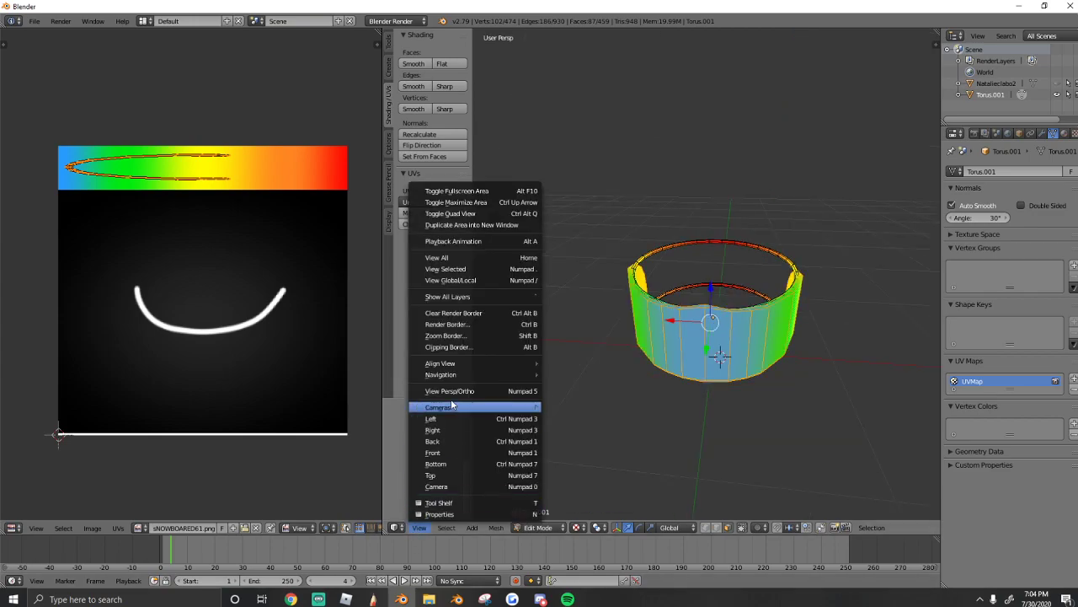
{"action": "left_click", "coordinate": [444, 391]}
{"action": "left_click", "coordinate": [419, 527]}
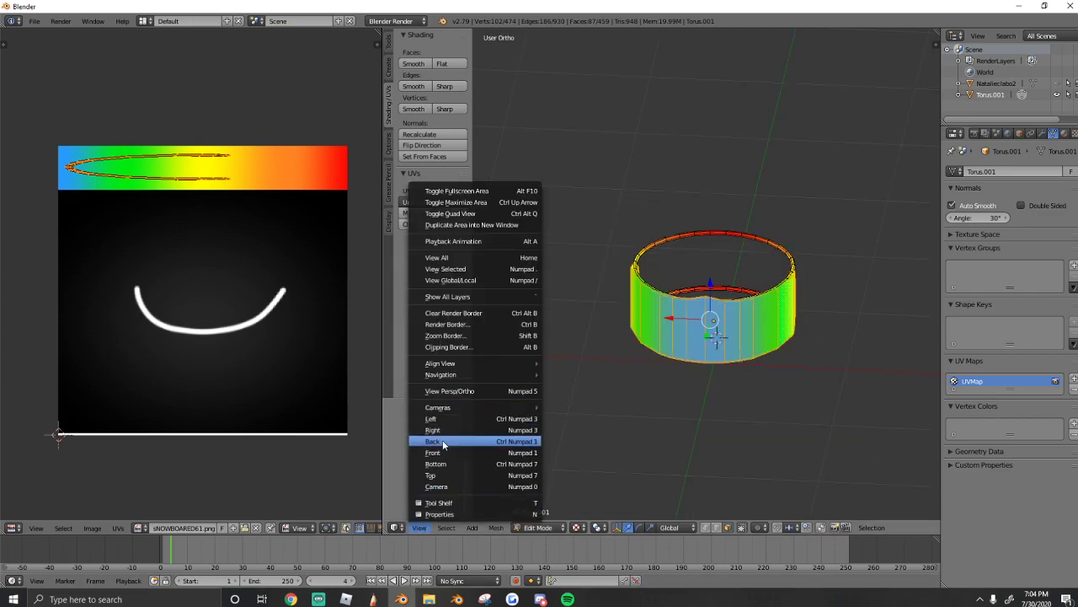
{"action": "left_click", "coordinate": [443, 442]}
{"action": "left_click", "coordinate": [1058, 84]}
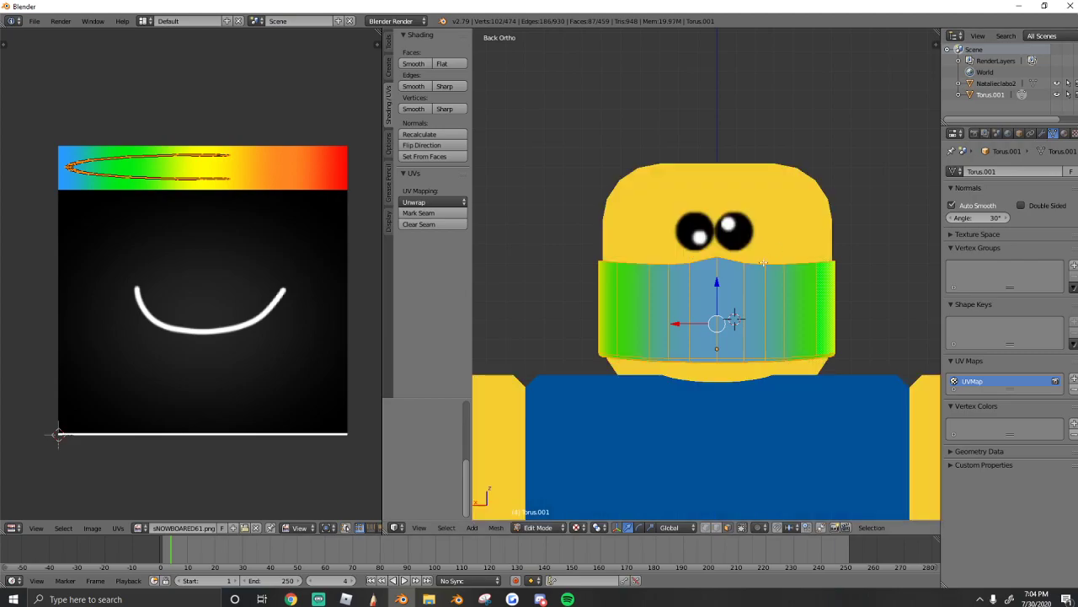
- Unwrap the selected front panel of the mask with Project From View
{"action": "scroll", "coordinate": [746, 275], "scroll_direction": "down", "scroll_amount": 1}
{"action": "middle_click_drag", "start_coordinate": [709, 294], "coordinate": [698, 328], "text": "shift"}
{"action": "key", "text": "u"}
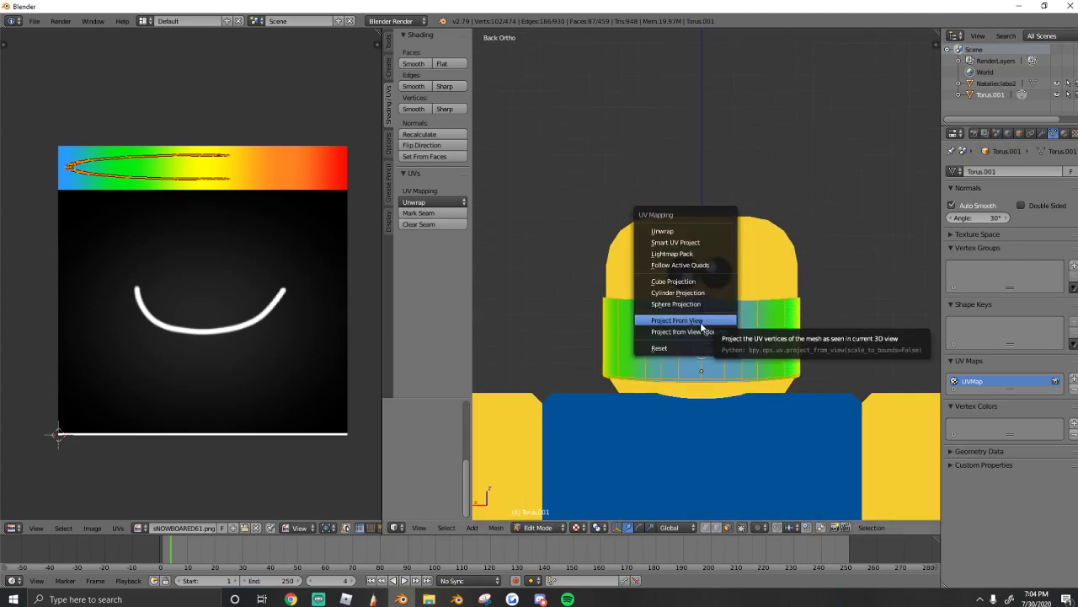
{"action": "left_click", "coordinate": [702, 325]}
- Scale the front panel's UVs over the dark smile area, centre them on the smile and leave Edit Mode
{"action": "key", "text": "s"}
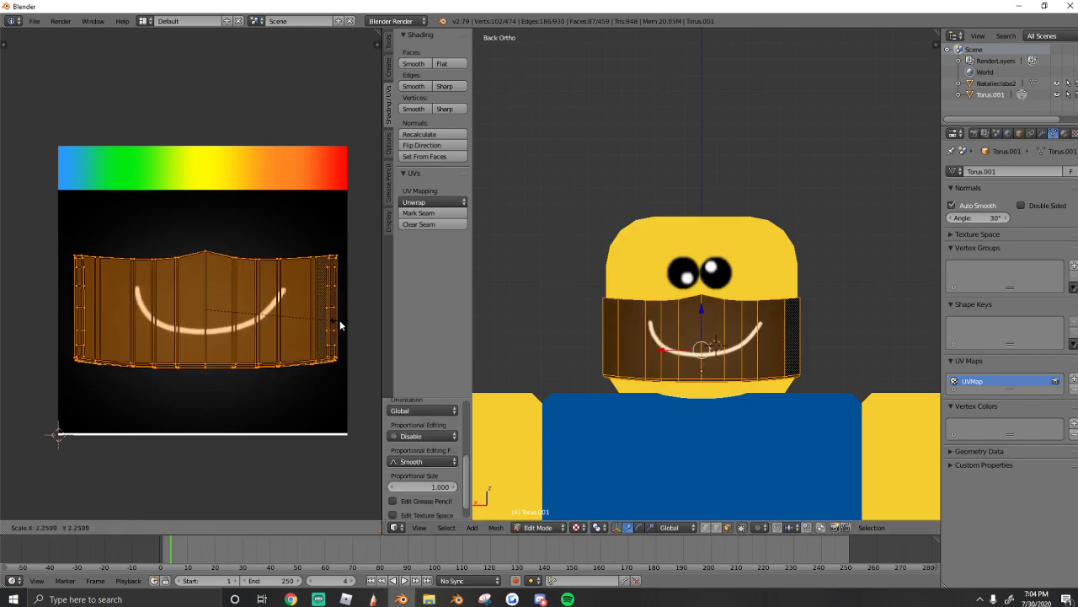
{"action": "left_click", "coordinate": [338, 319]}
{"action": "key", "text": "s"}
{"action": "left_click", "coordinate": [343, 322]}
{"action": "key", "text": "g"}
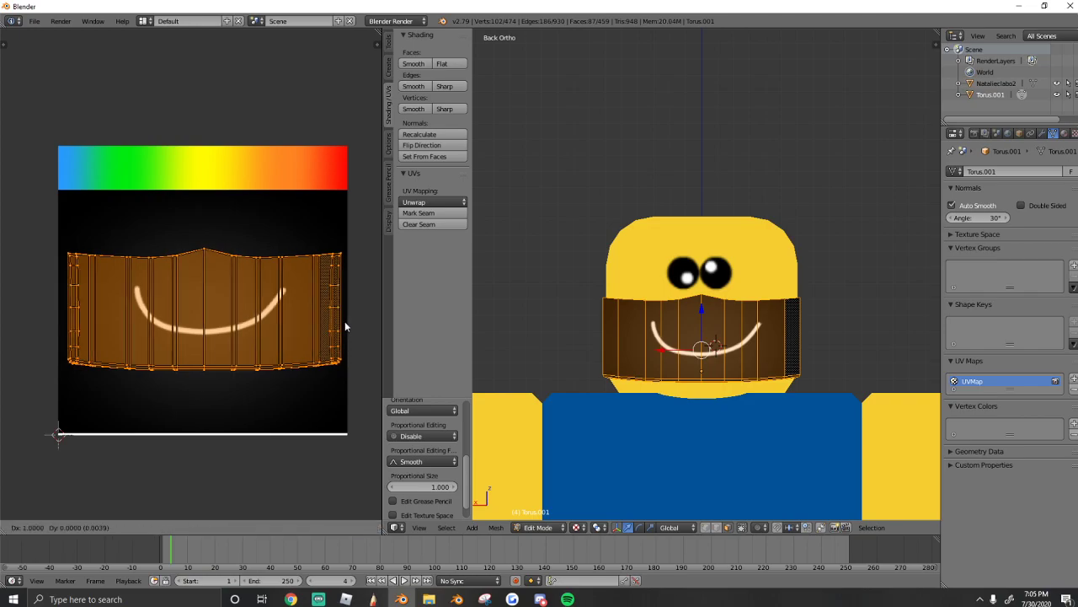
{"action": "left_click", "coordinate": [345, 322]}
{"action": "scroll", "coordinate": [689, 339], "scroll_direction": "down", "scroll_amount": 1}
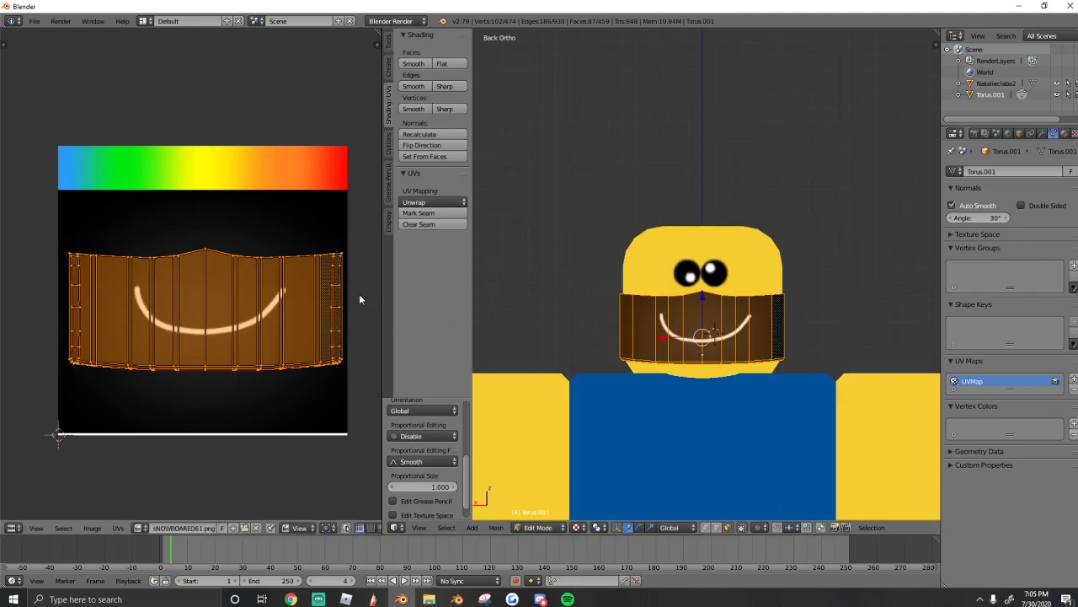
{"action": "key", "text": "s"}
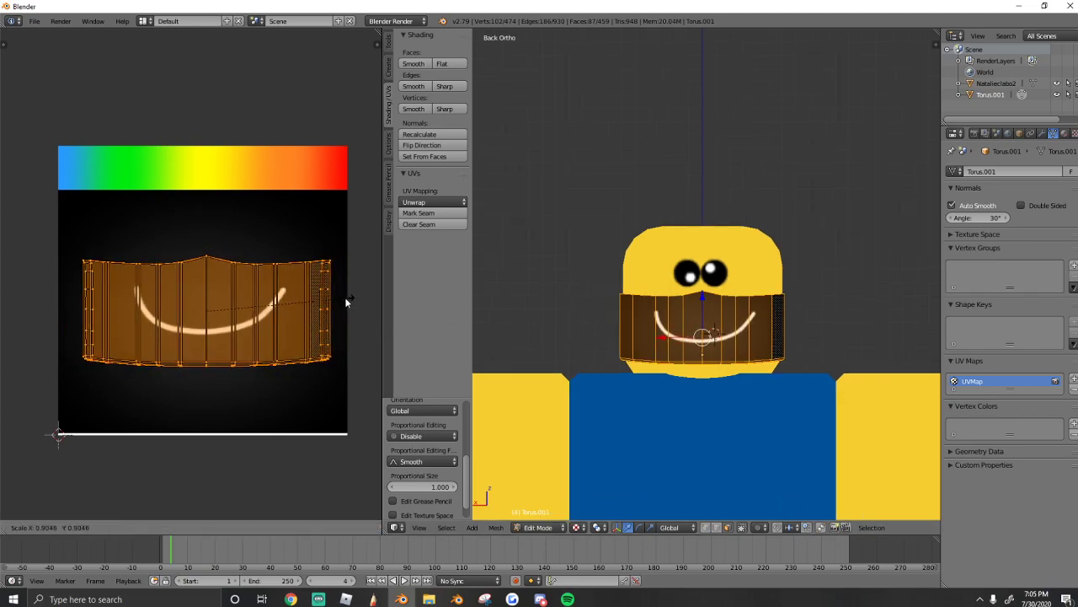
{"action": "left_click", "coordinate": [349, 298]}
{"action": "middle_click_drag", "start_coordinate": [703, 324], "coordinate": [627, 337]}
{"action": "key", "text": "Tab"}
- Return to Edit Mode and select the thin rim face loops along the upper and side edges of the mask's front panel
{"action": "key", "text": "shift+f"}
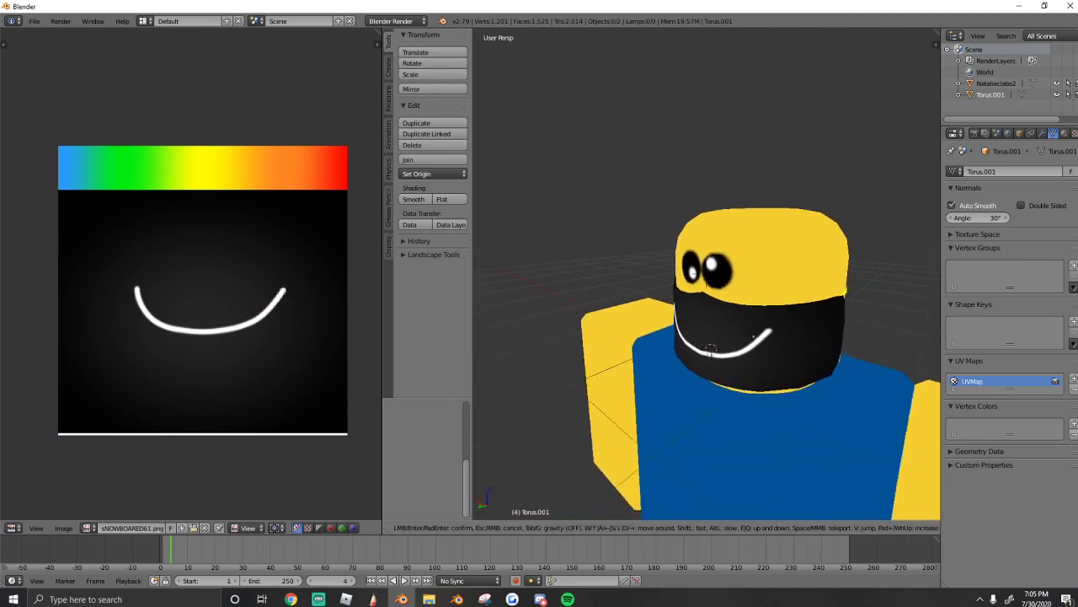
{"action": "key", "text": "w"}
{"action": "left_click", "coordinate": [706, 274]}
{"action": "key", "text": "Tab"}
{"action": "right_click", "coordinate": [694, 354]}
{"action": "right_click", "coordinate": [770, 342]}
{"action": "right_click", "coordinate": [772, 334], "text": "alt"}
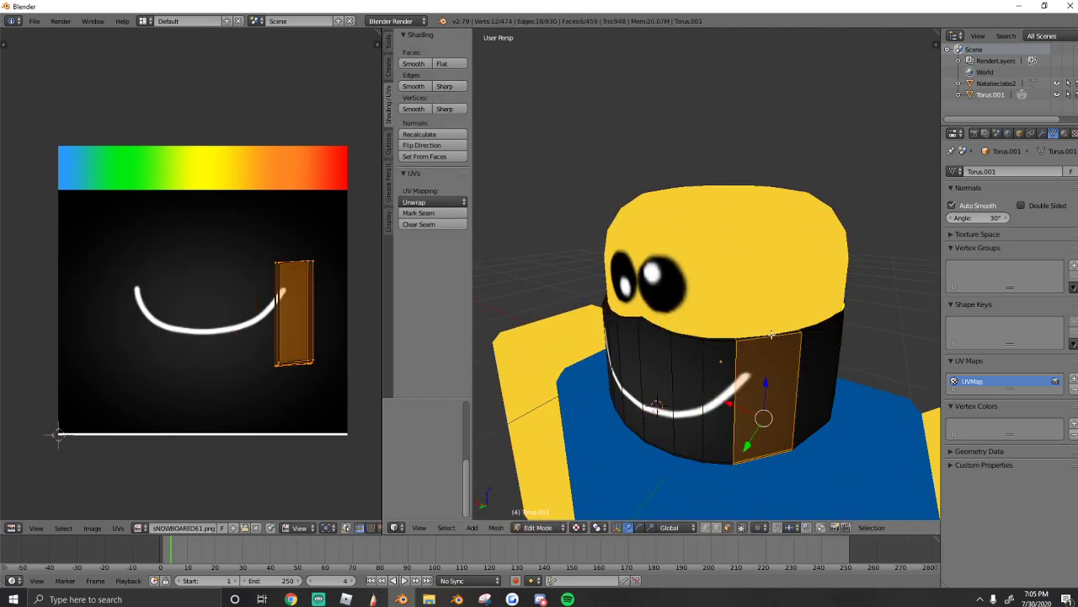
{"action": "right_click", "coordinate": [803, 331], "text": "alt"}
{"action": "key", "text": "shift+f"}
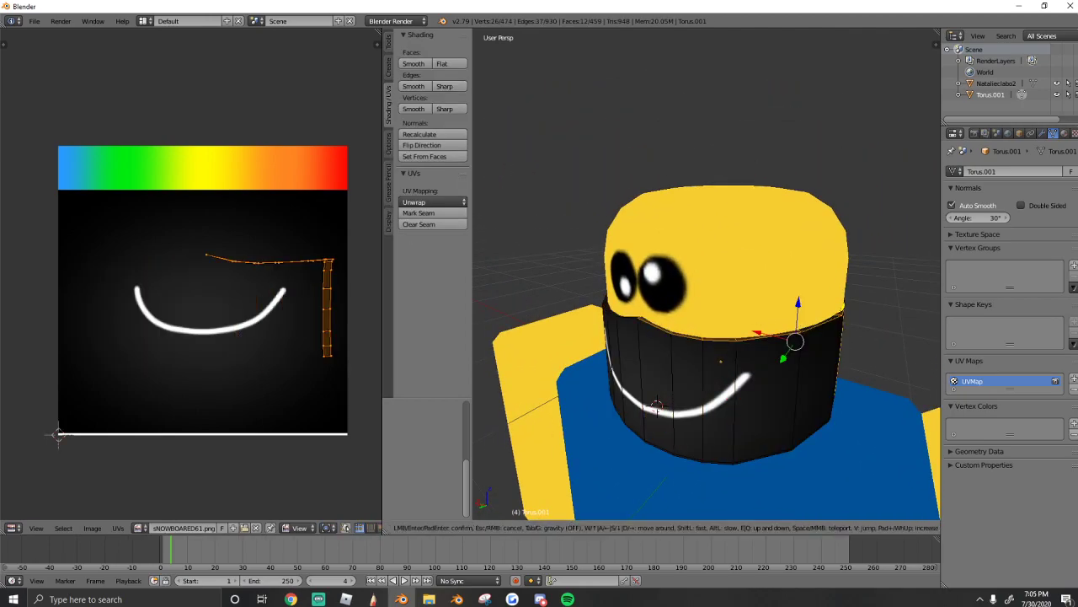
{"action": "key", "text": "s"}
{"action": "left_click", "coordinate": [707, 274]}
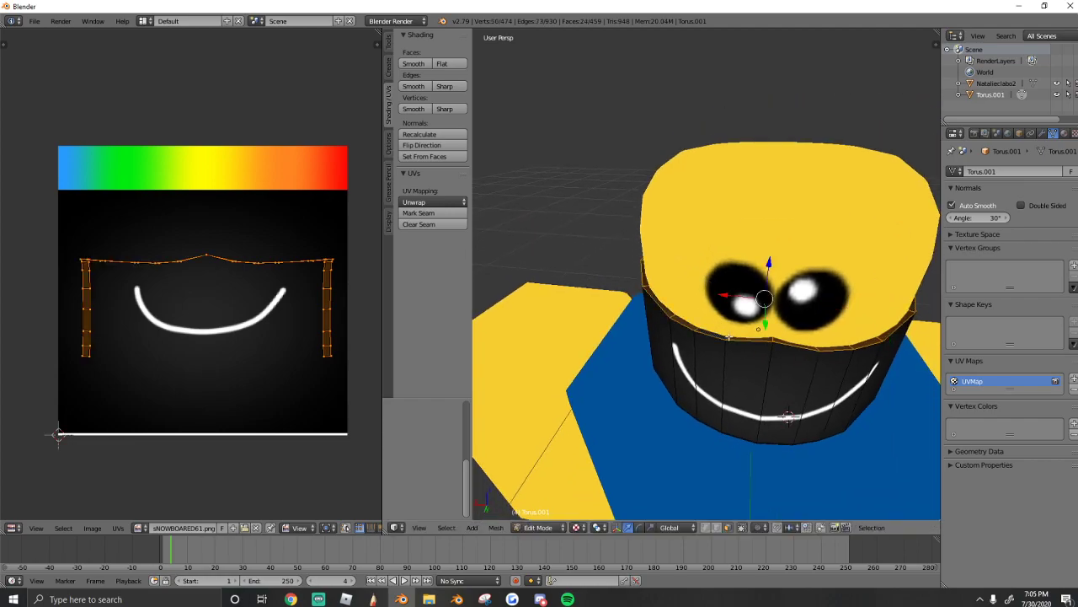
- Inspect the textured mask, its selected rim and the rings around the head from several angles
{"action": "key", "text": "shift+f"}
{"action": "key", "text": "a"}
{"action": "key", "text": "q"}
{"action": "key", "text": "a"}
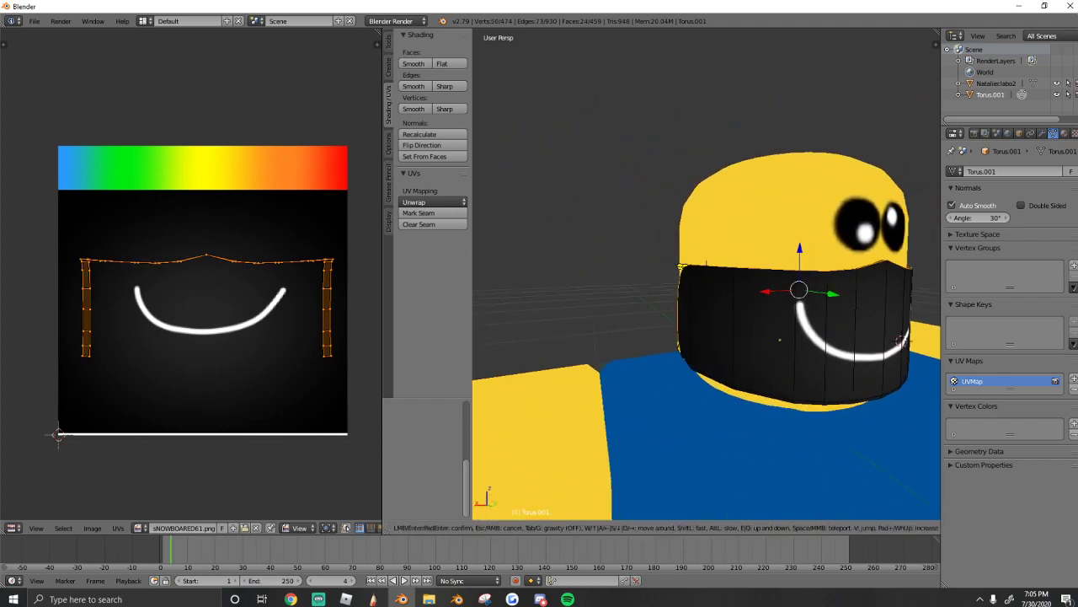
{"action": "key", "text": "a"}
{"action": "key", "text": "w"}
{"action": "left_click", "coordinate": [707, 273]}
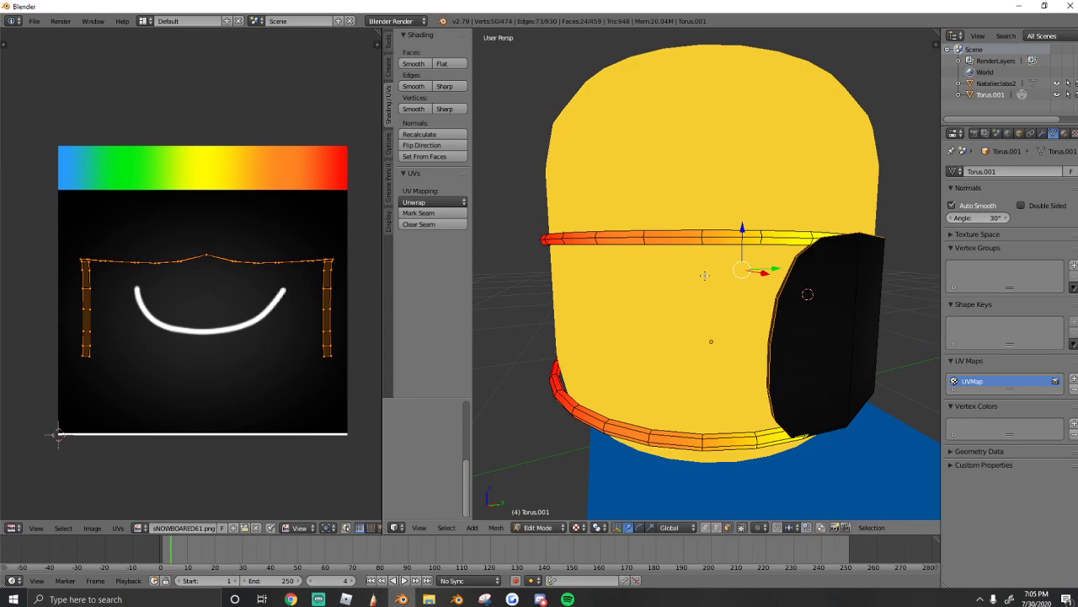
{"action": "key", "text": "shift+f"}
{"action": "key", "text": "d"}
{"action": "key", "text": "w"}
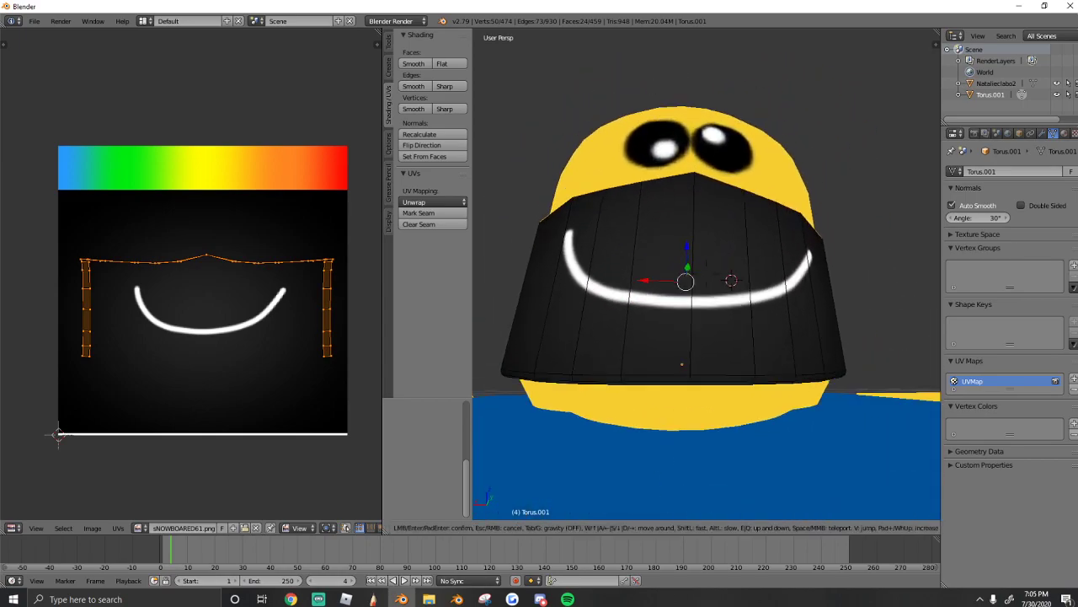
{"action": "key", "text": "d"}
{"action": "key", "text": "s"}
{"action": "key", "text": "a"}
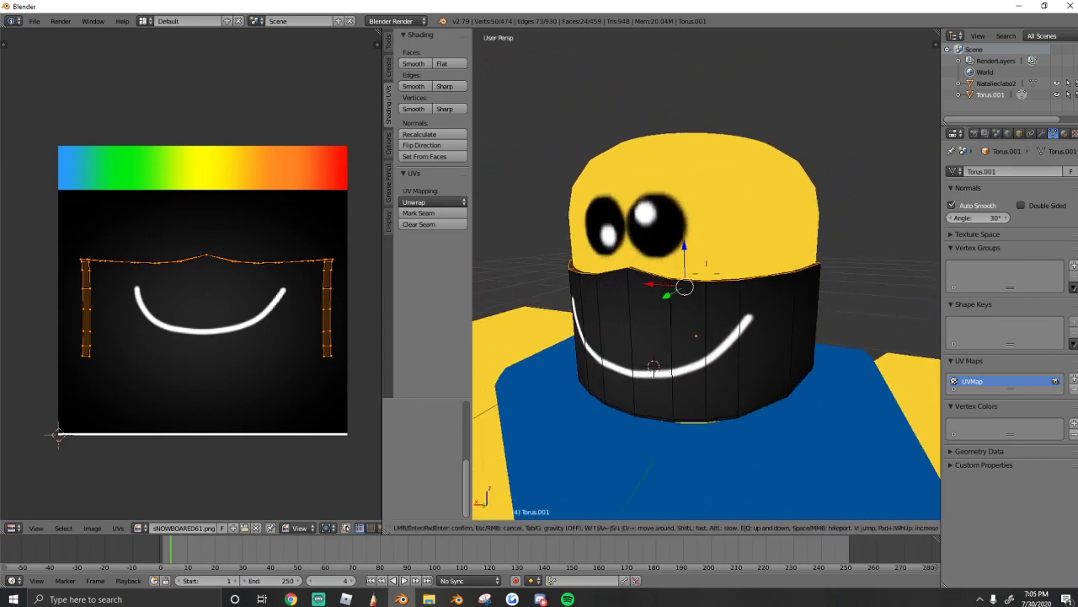
{"action": "left_click", "coordinate": [706, 273]}
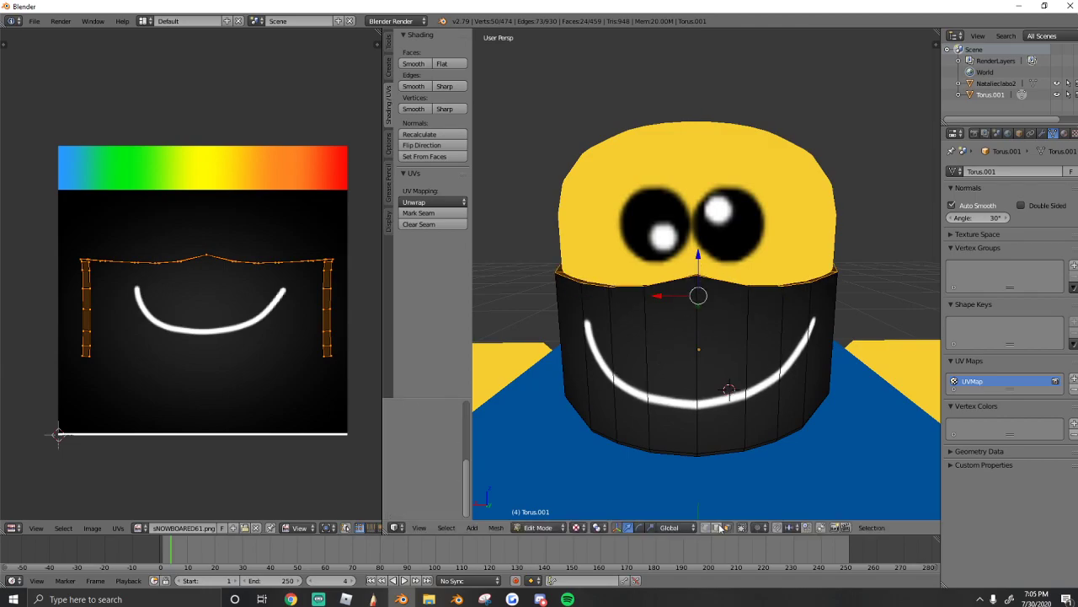
- With proportional editing disabled, lower the selected rim faces of the front panel slightly along Z
{"action": "left_click", "coordinate": [764, 528]}
{"action": "left_click", "coordinate": [766, 513]}
{"action": "key", "text": "shift+f"}
{"action": "key", "text": "a"}
{"action": "left_click", "coordinate": [695, 277]}
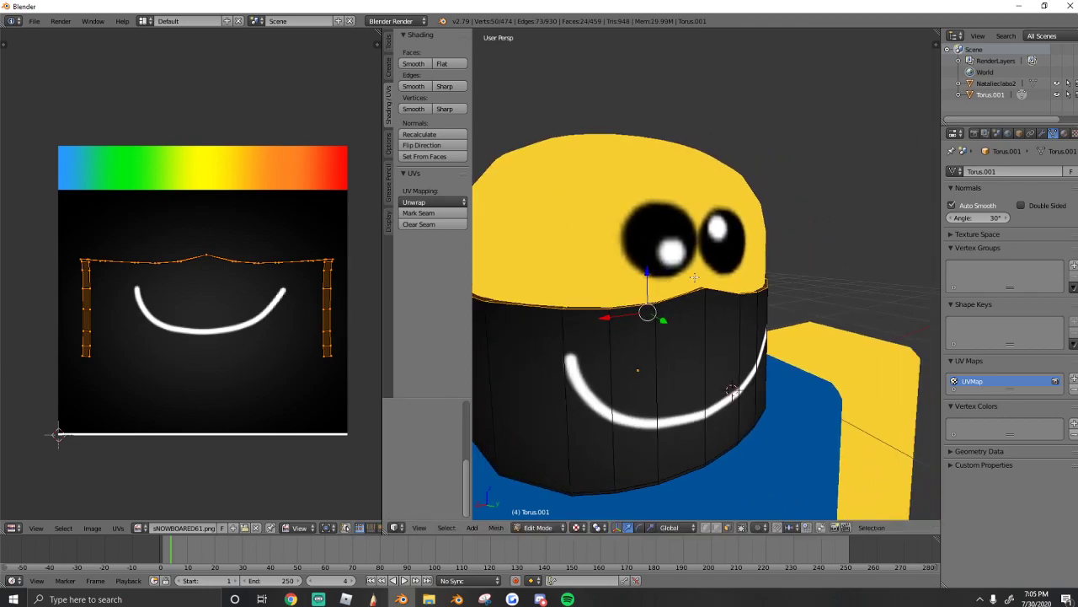
{"action": "left_click_drag", "start_coordinate": [653, 287], "coordinate": [652, 294]}
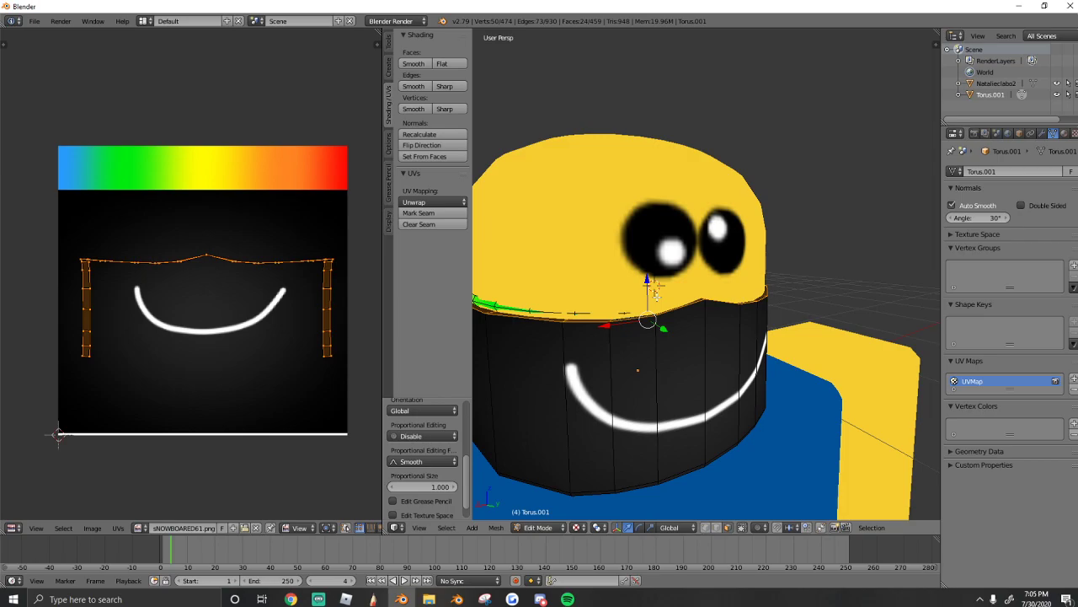
- Extrude the selected rim faces along their normals by about 0.03
{"action": "key", "text": "alt+e"}
{"action": "left_click", "coordinate": [653, 307]}
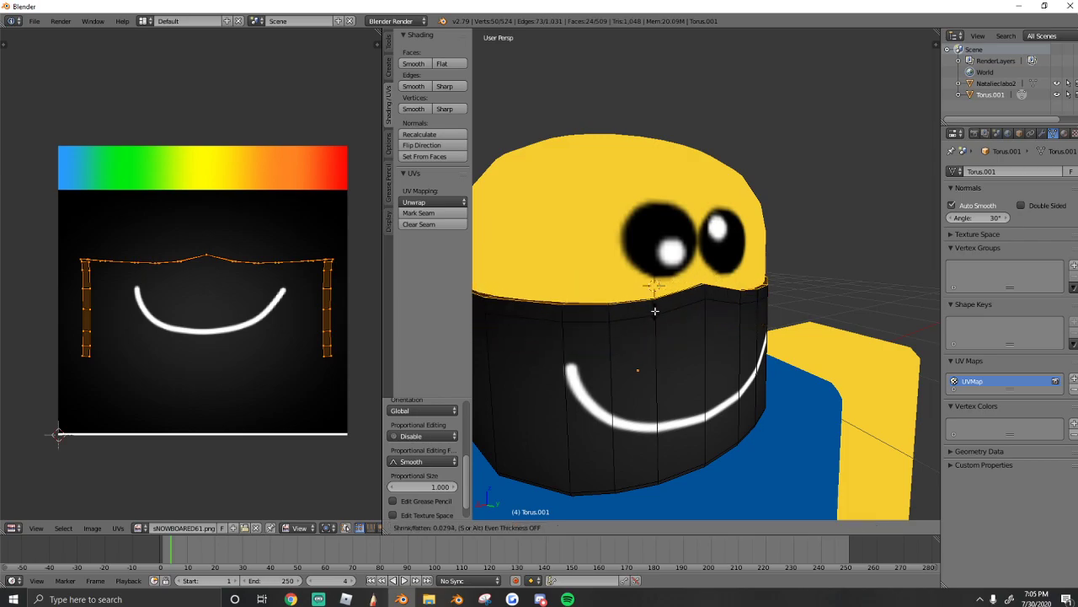
{"action": "left_click", "coordinate": [654, 310]}
- Move the extruded rim's UVs onto the rainbow strip and shrink them to fit inside the yellow section
{"action": "key", "text": "g"}
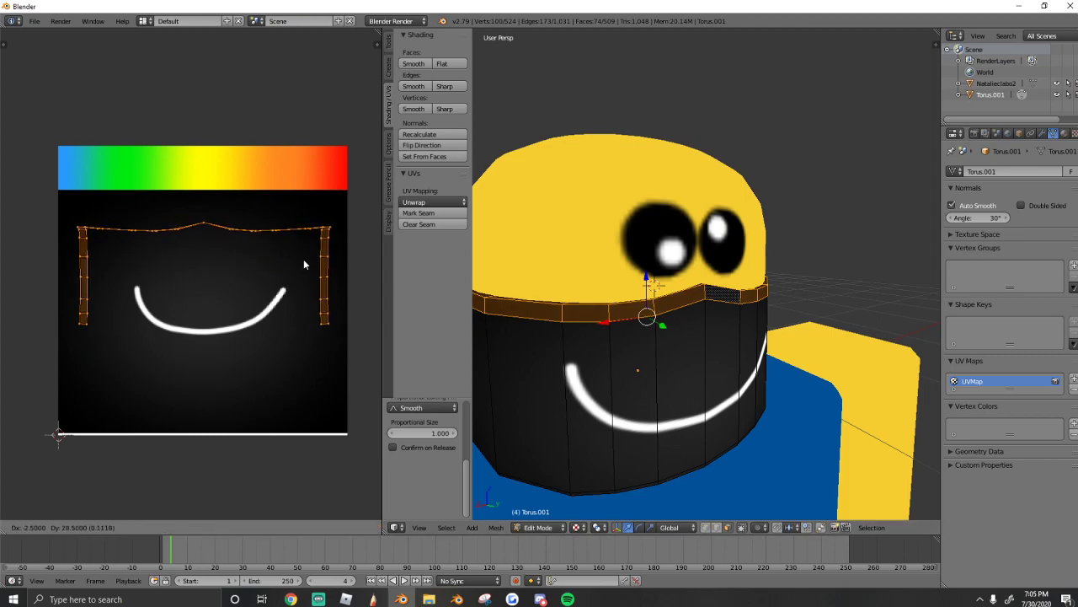
{"action": "left_click", "coordinate": [310, 202]}
{"action": "key", "text": "s"}
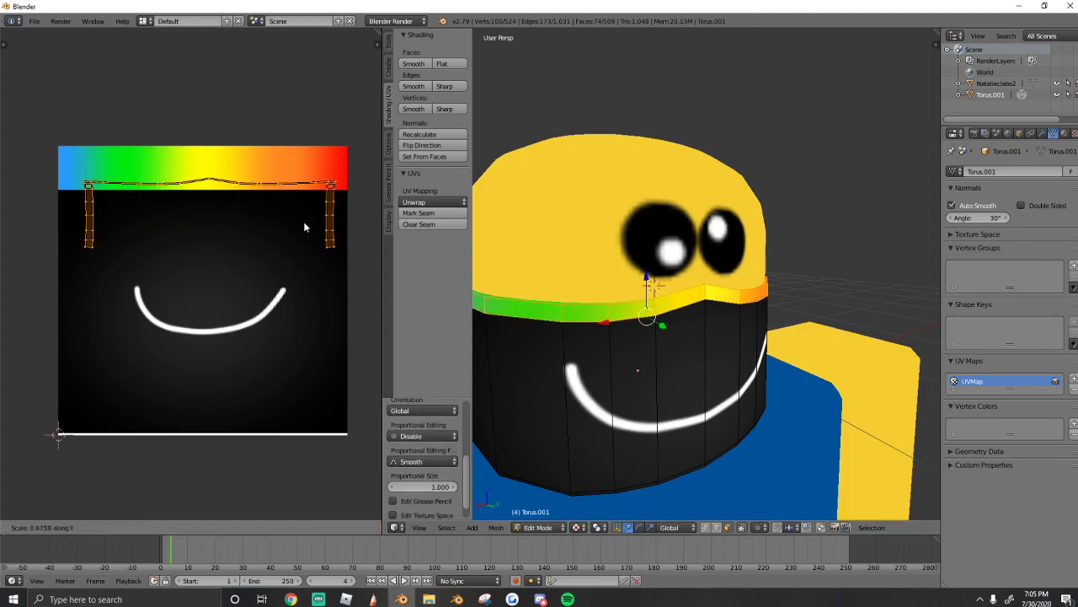
{"action": "key", "text": "g"}
{"action": "left_click", "coordinate": [221, 182]}
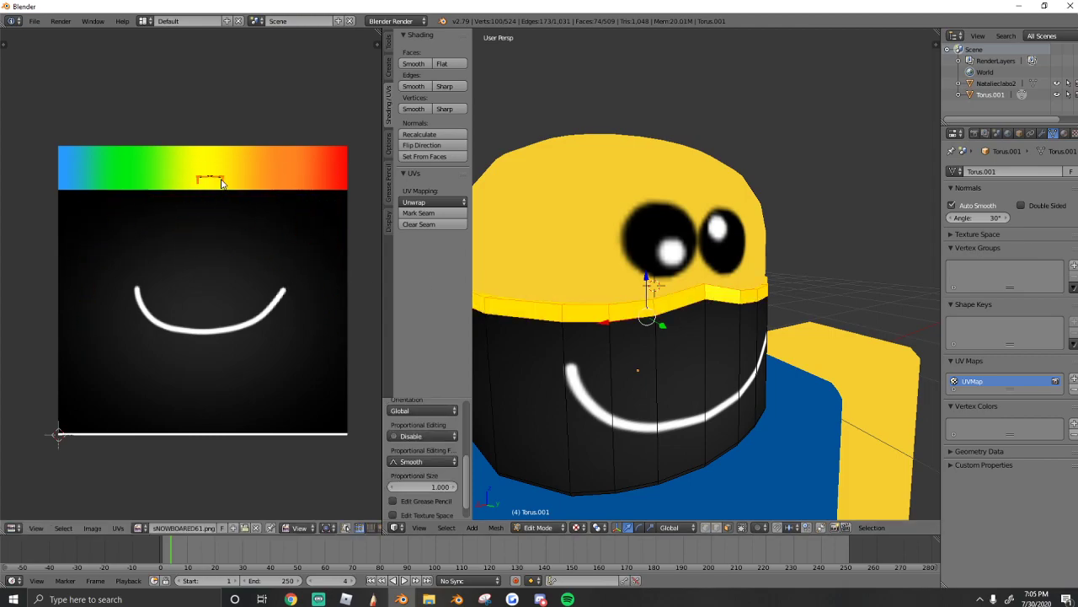
- Rotate the rim's UVs by about 90°, centre them vertically on the rainbow strip and stretch them along X across it
{"action": "key", "text": "g"}
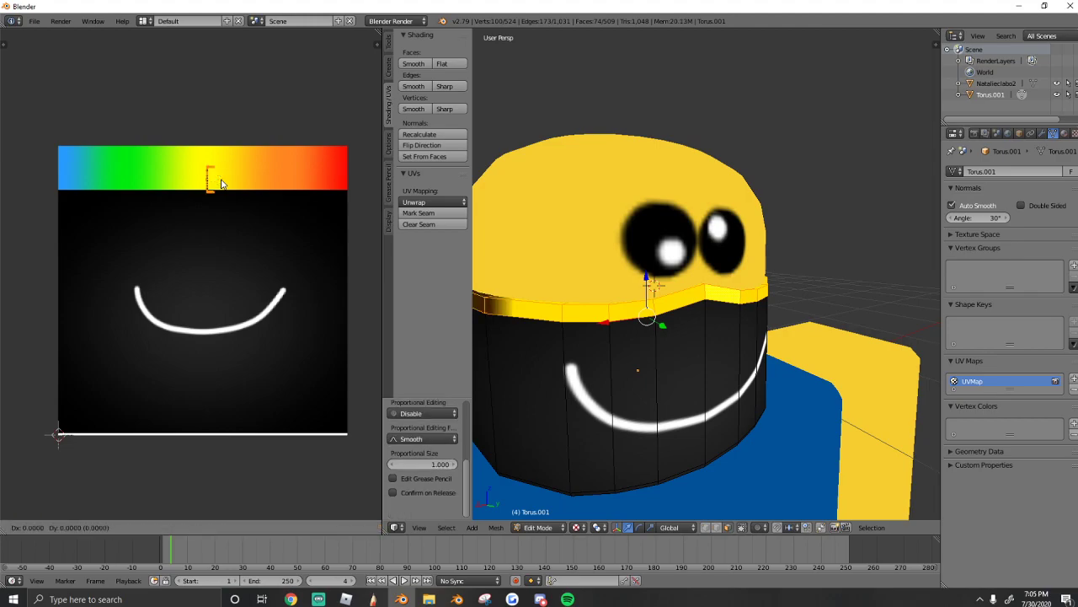
{"action": "left_click", "coordinate": [217, 171]}
{"action": "key", "text": "s"}
{"action": "key", "text": "x"}
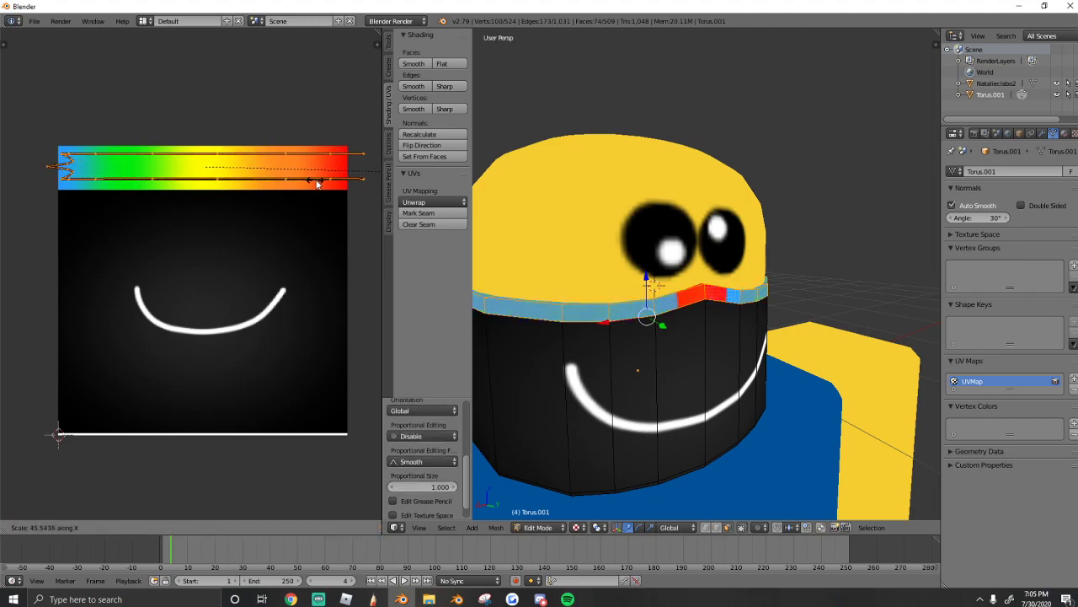
{"action": "left_click", "coordinate": [238, 179]}
- Rotate the rim's UV layout by 180° on the rainbow strip
{"action": "middle_click_drag", "start_coordinate": [648, 257], "coordinate": [413, 229]}
{"action": "type", "text": "r180"}
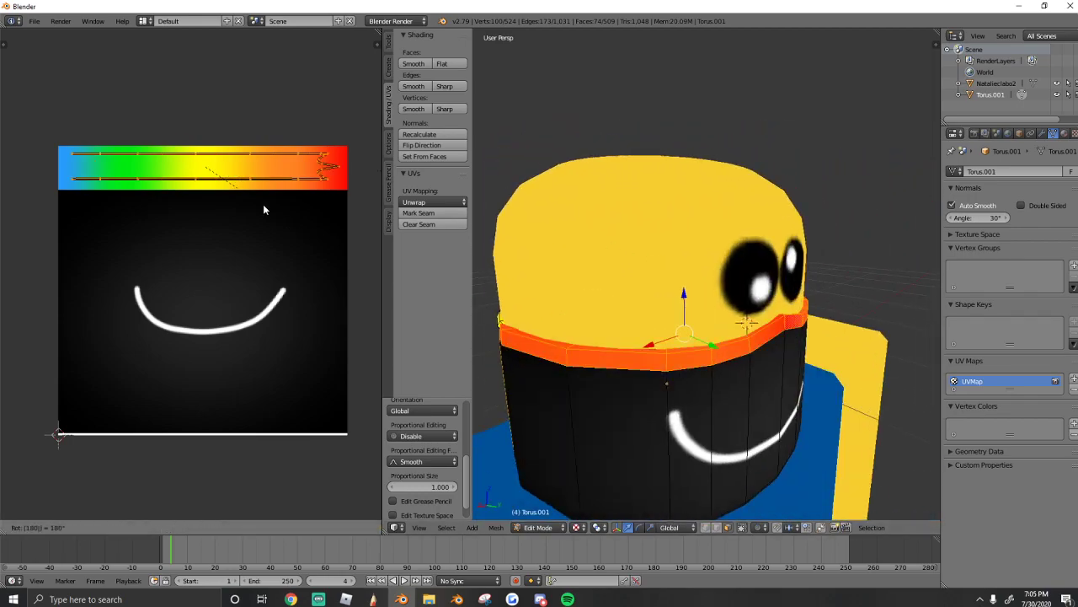
{"action": "key", "text": "Return"}
- Rotate the rim's UVs by 90°, rescale them to span the rainbow strip from blue to red and leave Edit Mode
{"action": "scroll", "coordinate": [640, 289], "scroll_direction": "down", "scroll_amount": 4}
{"action": "middle_click_drag", "start_coordinate": [640, 289], "coordinate": [543, 284]}
{"action": "type", "text": "r"}
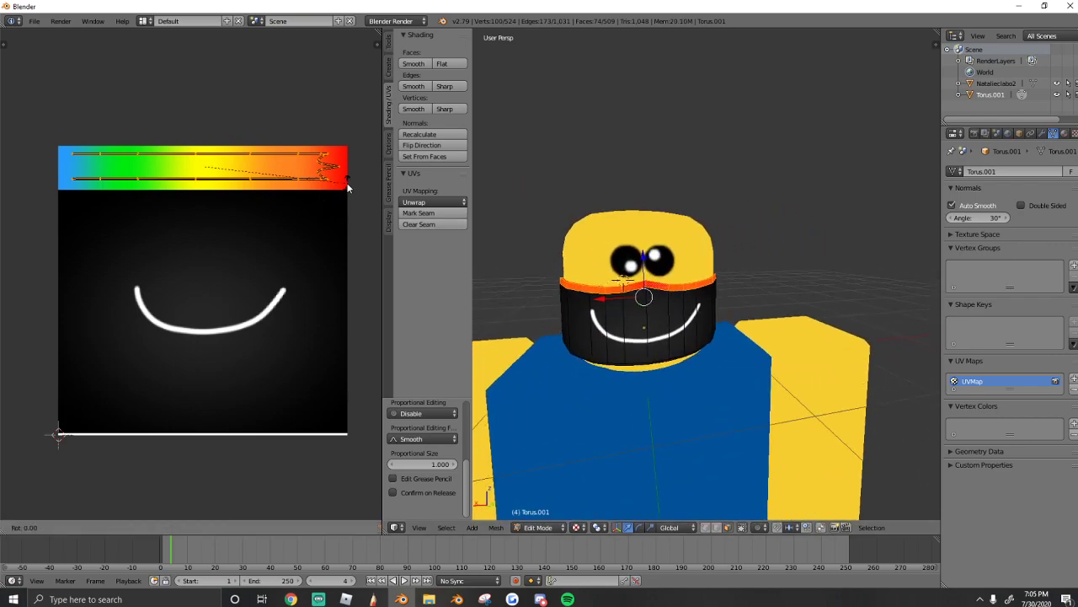
{"action": "type", "text": "90"}
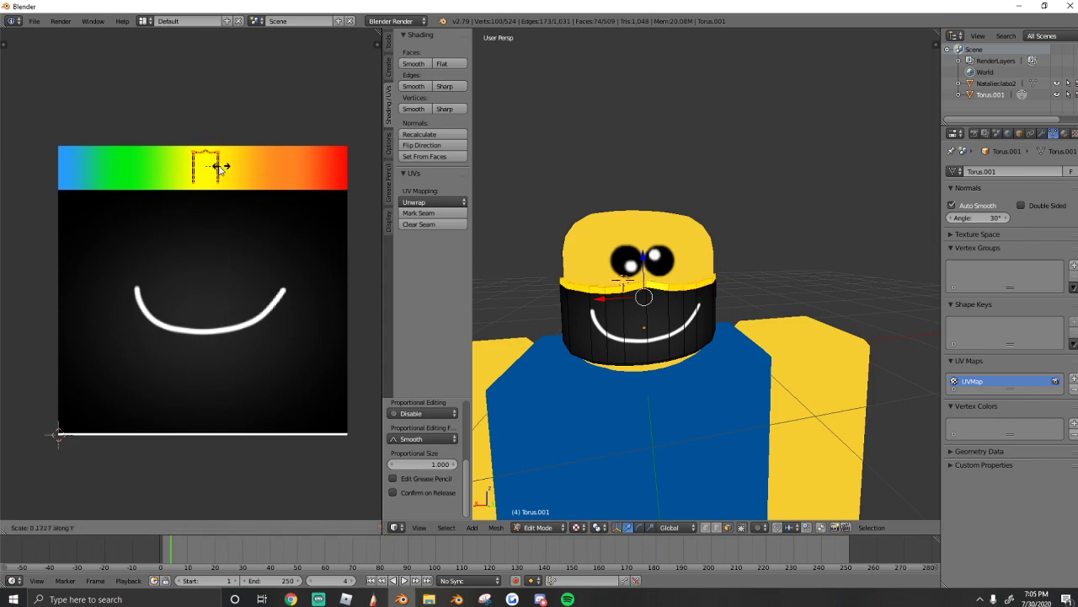
{"action": "left_click", "coordinate": [219, 167]}
{"action": "key", "text": "s"}
{"action": "key", "text": "x"}
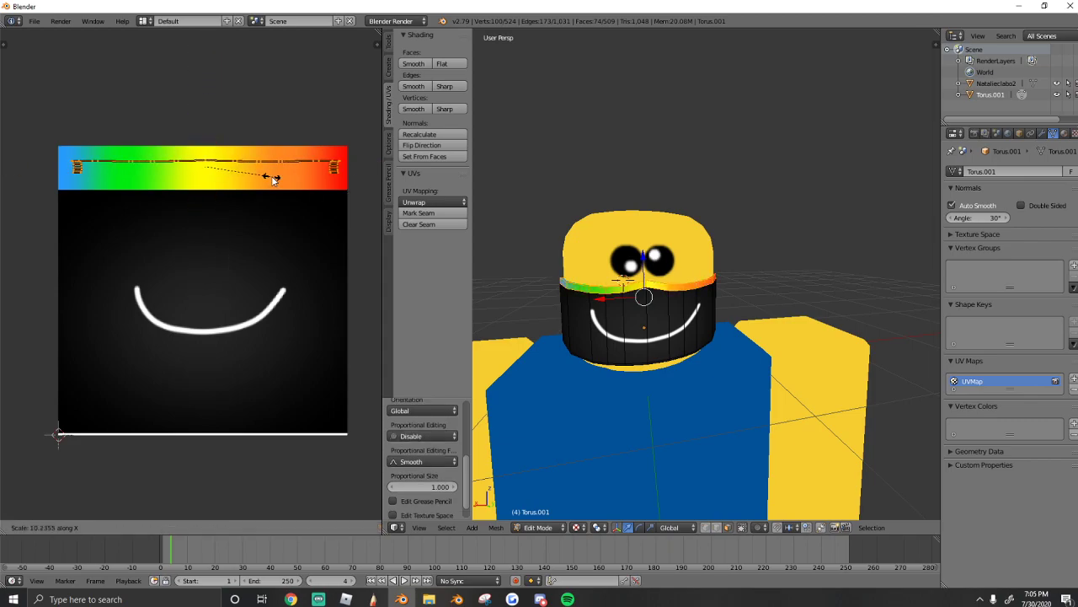
{"action": "left_click", "coordinate": [298, 173]}
{"action": "key", "text": "Tab"}
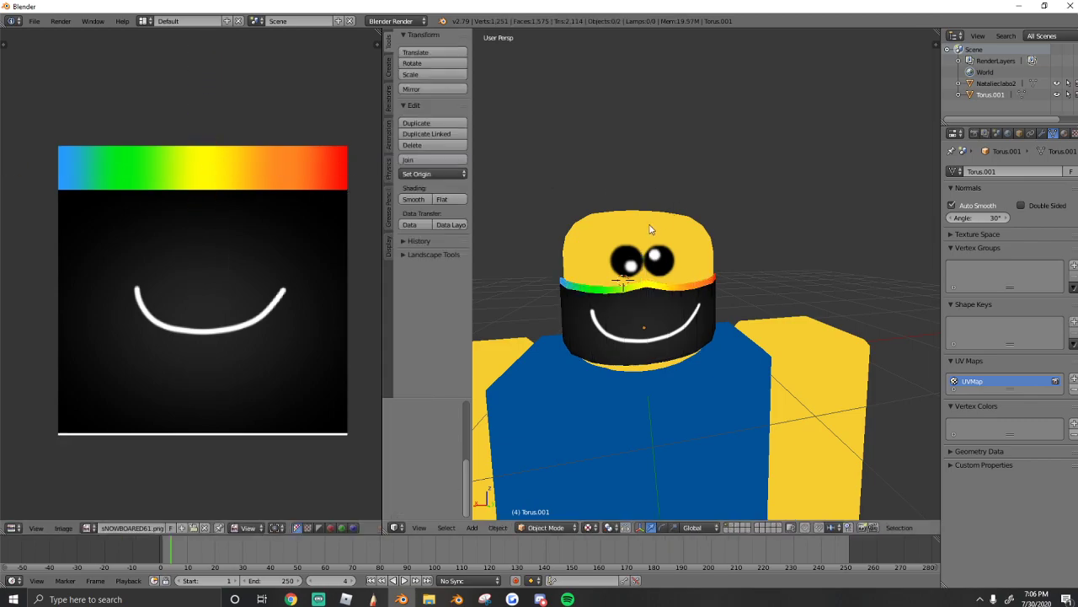
- In Edit Mode, select the rim's lower end edges on the red and blue sides, raise them slightly together and return to Object Mode
{"action": "key", "text": "shift+f"}
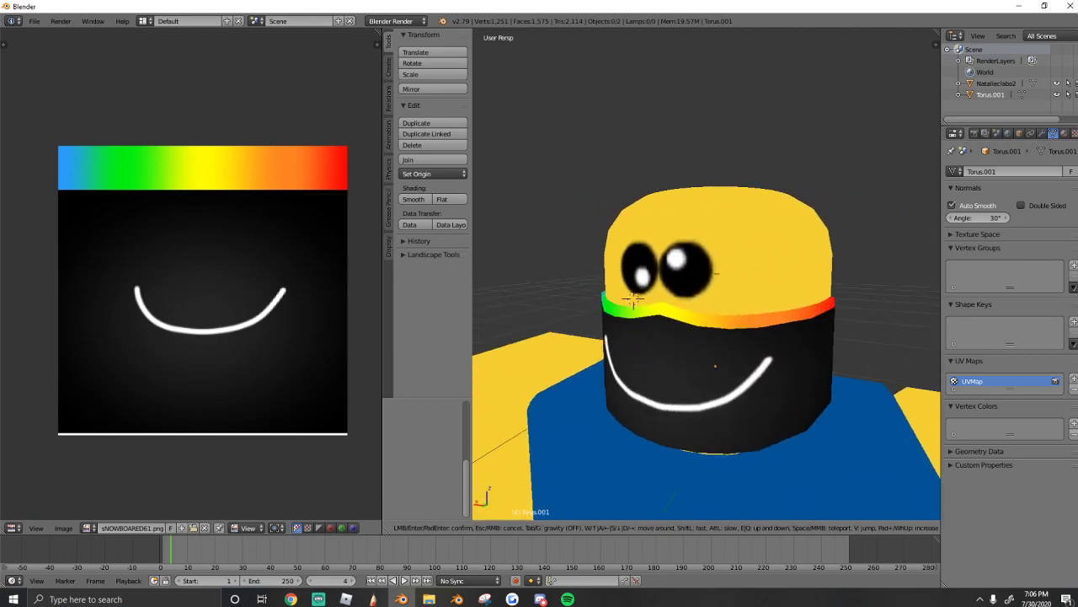
{"action": "key", "text": "d"}
{"action": "left_click", "coordinate": [732, 304]}
{"action": "key", "text": "Tab"}
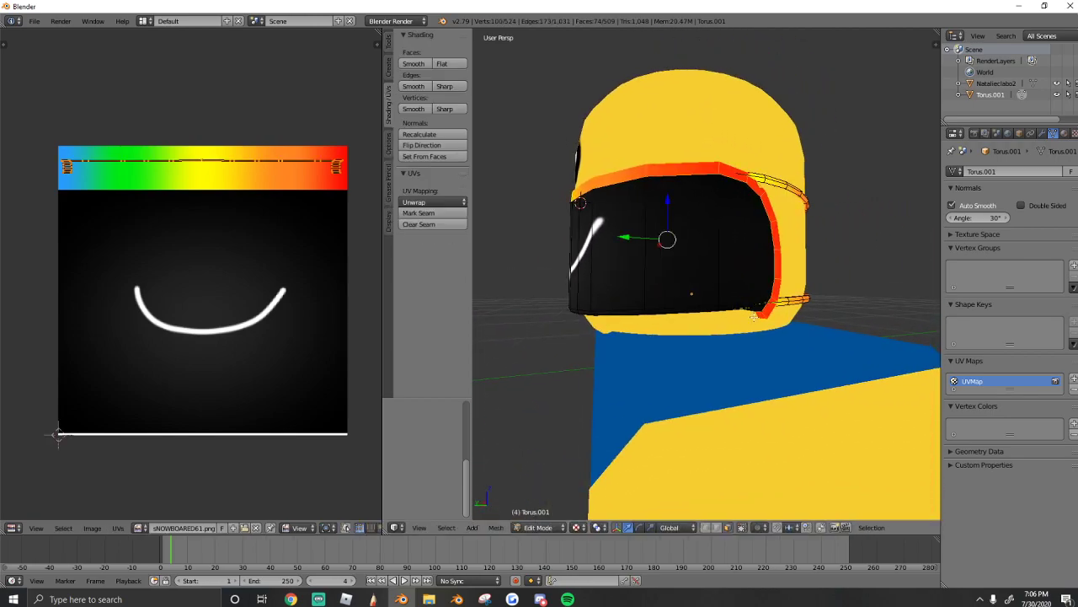
{"action": "scroll", "coordinate": [753, 316], "scroll_direction": "up", "scroll_amount": 4}
{"action": "right_click", "coordinate": [785, 365]}
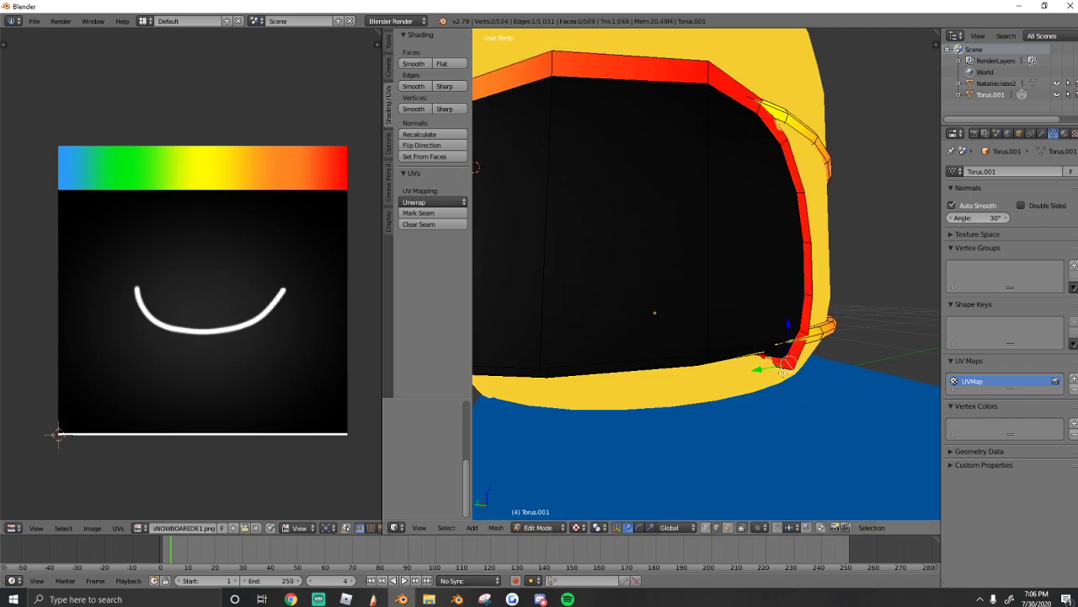
{"action": "key", "text": "shift+f"}
{"action": "key", "text": "a"}
{"action": "left_click", "coordinate": [732, 305]}
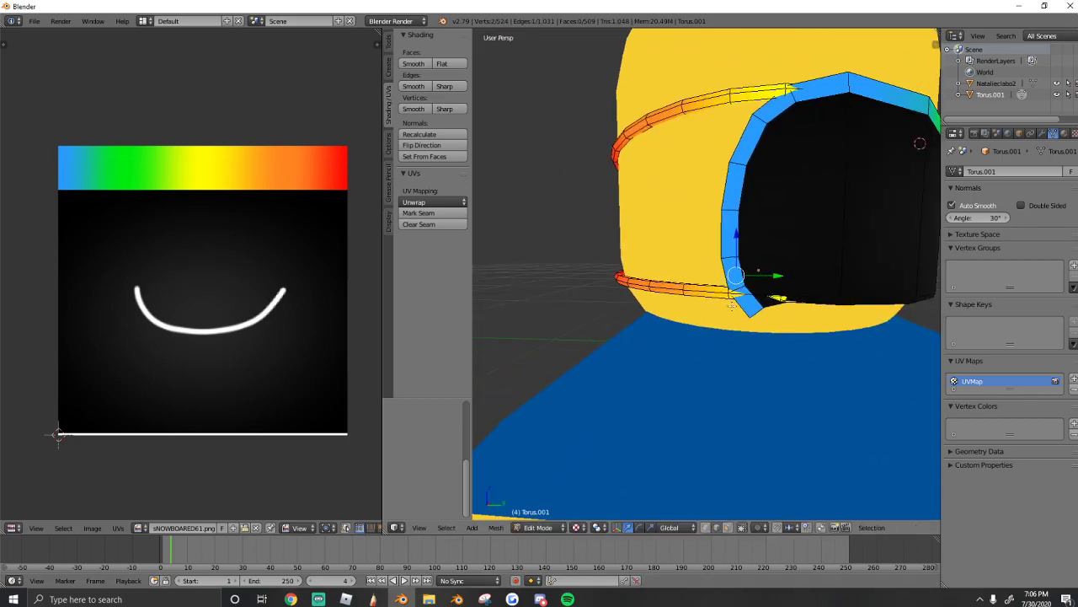
{"action": "key", "text": "shift+f"}
{"action": "key", "text": "d"}
{"action": "key", "text": "w"}
{"action": "key", "text": "s"}
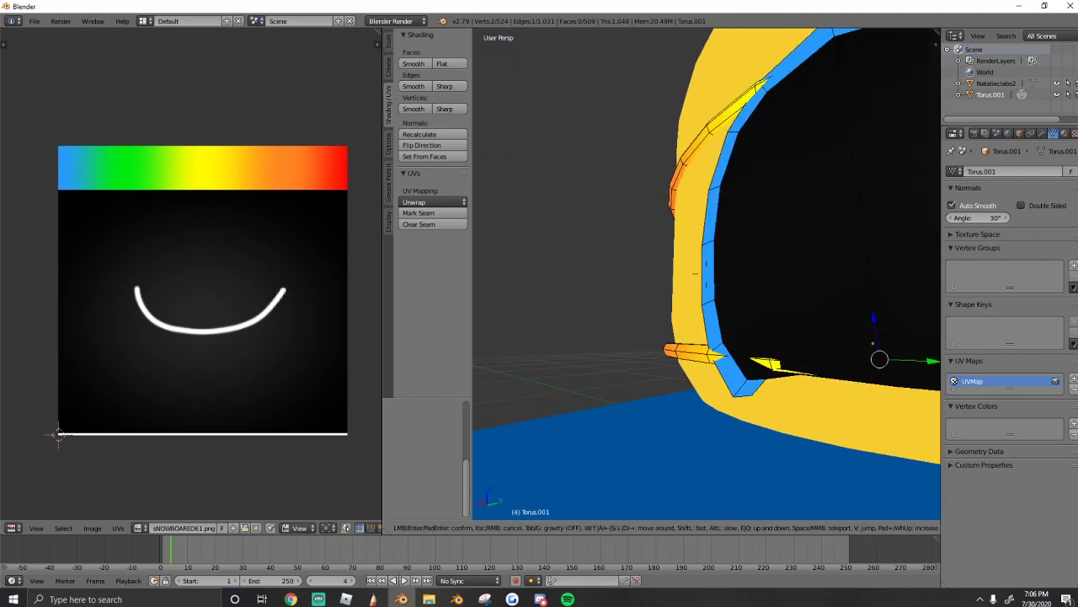
{"action": "left_click", "coordinate": [761, 393]}
{"action": "key", "text": "shift+f"}
{"action": "key", "text": "s"}
{"action": "left_click", "coordinate": [706, 276]}
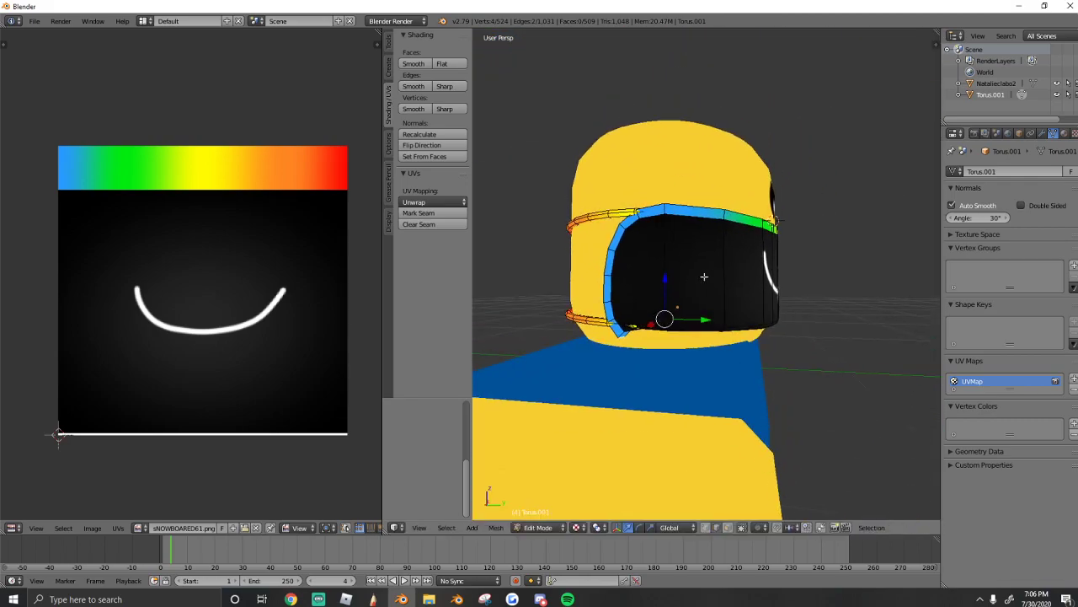
{"action": "left_click_drag", "start_coordinate": [670, 282], "coordinate": [671, 279]}
{"action": "left_click", "coordinate": [669, 273]}
{"action": "key", "text": "Tab"}
- Back in Edit Mode, raise the lower end edge of the rim's red side level with the mask's bottom edge
{"action": "key", "text": "shift+f"}
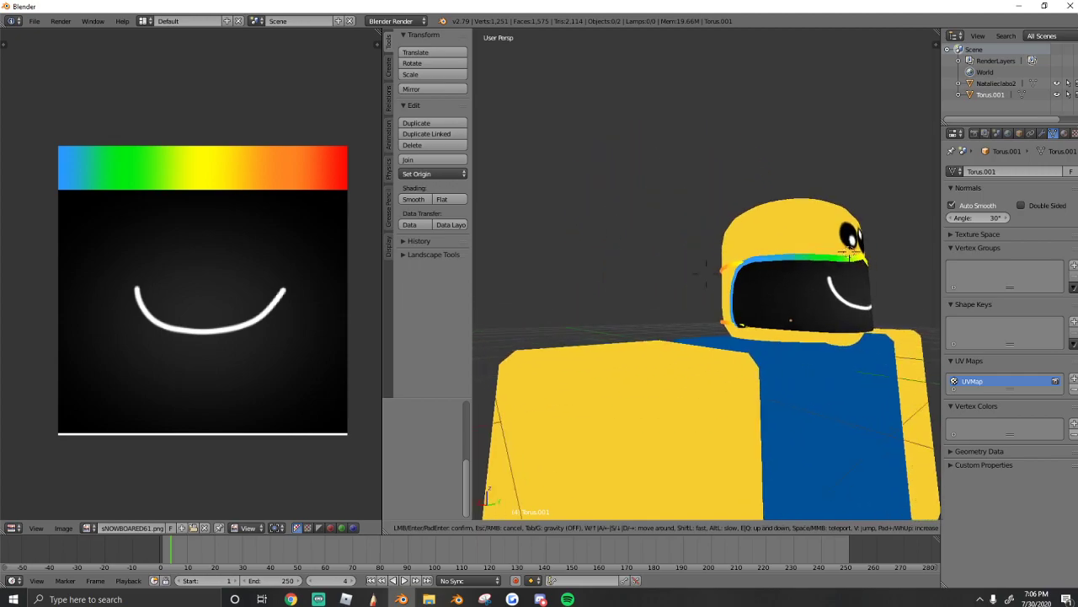
{"action": "left_click", "coordinate": [712, 275]}
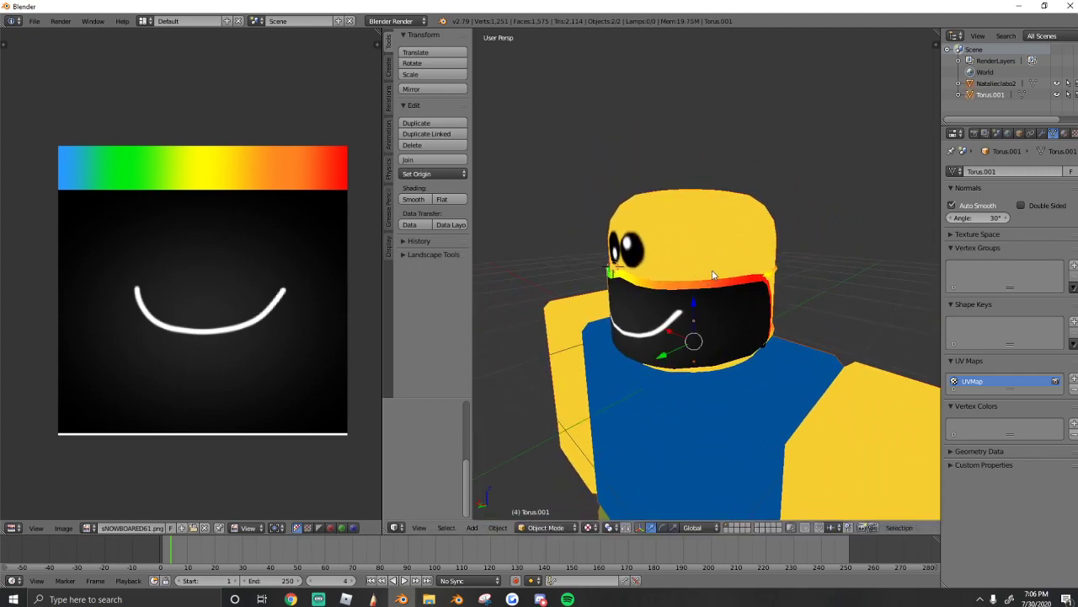
{"action": "key", "text": "shift+f"}
{"action": "key", "text": "d"}
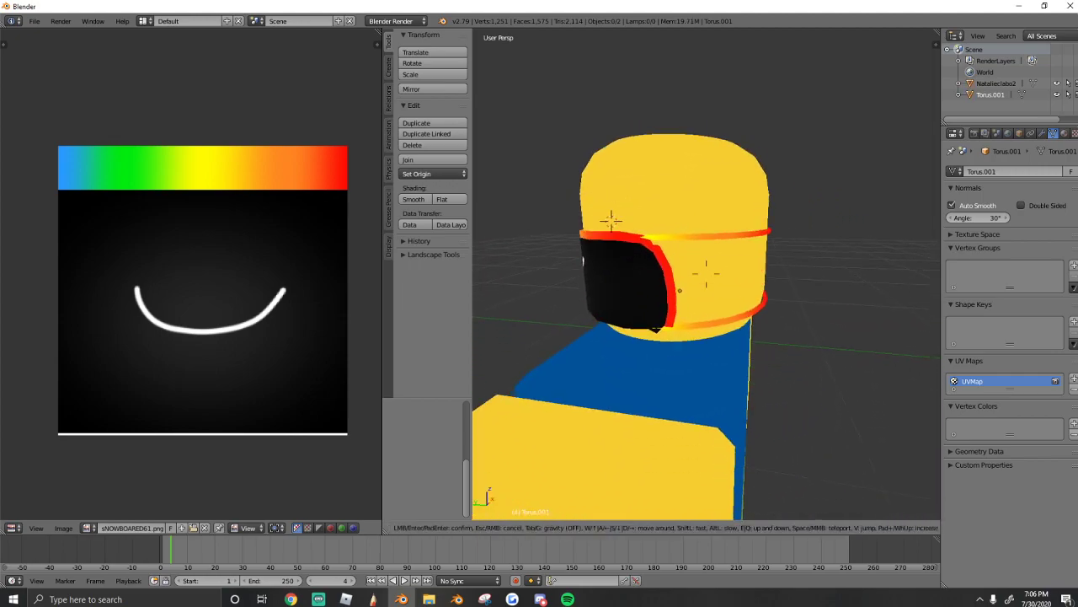
{"action": "key", "text": "w"}
{"action": "left_click", "coordinate": [708, 278]}
{"action": "key", "text": "Tab"}
{"action": "right_click", "coordinate": [662, 362]}
{"action": "key", "text": "shift+f"}
{"action": "key", "text": "w"}
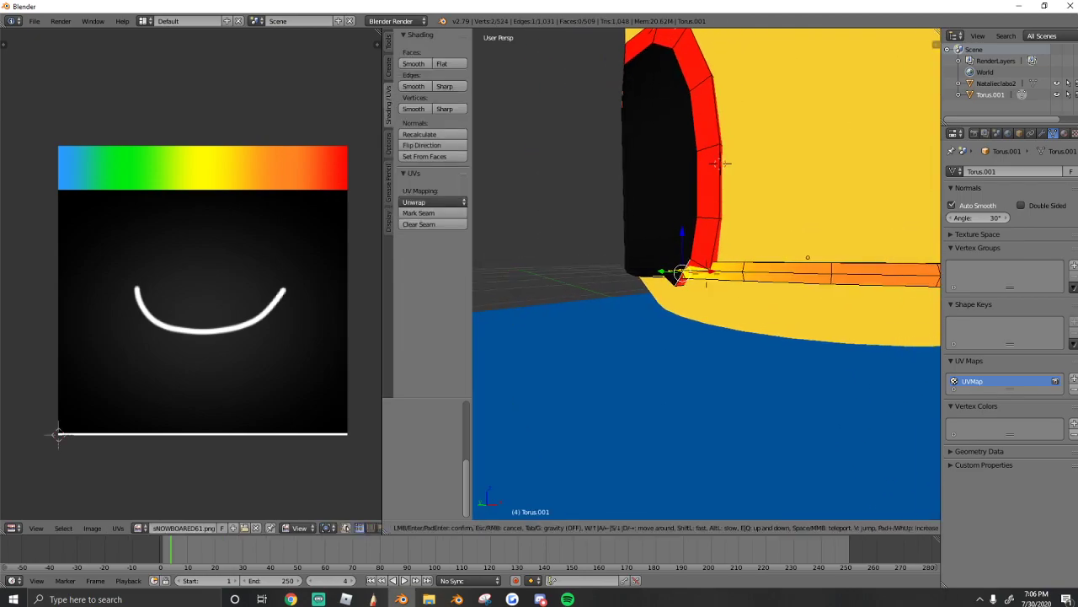
{"action": "left_click", "coordinate": [702, 286]}
{"action": "left_click_drag", "start_coordinate": [701, 265], "coordinate": [710, 253]}
- Raise the lower end edge of the rim's blue side level with the mask's bottom edge and leave Edit Mode
{"action": "key", "text": "shift+f"}
{"action": "left_click", "coordinate": [706, 273]}
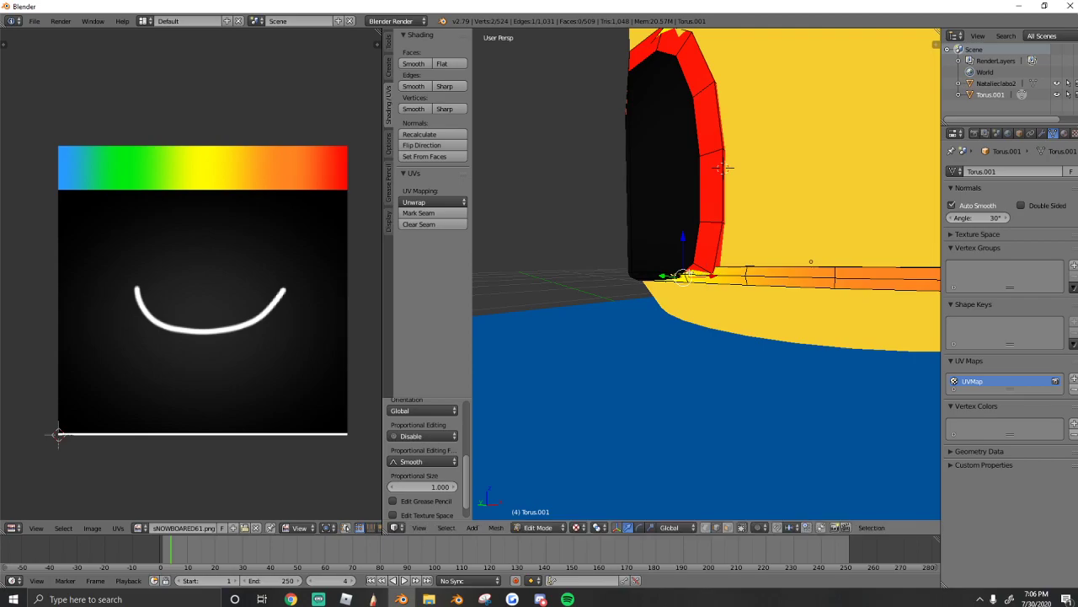
{"action": "key", "text": "shift+f"}
{"action": "key", "text": "a"}
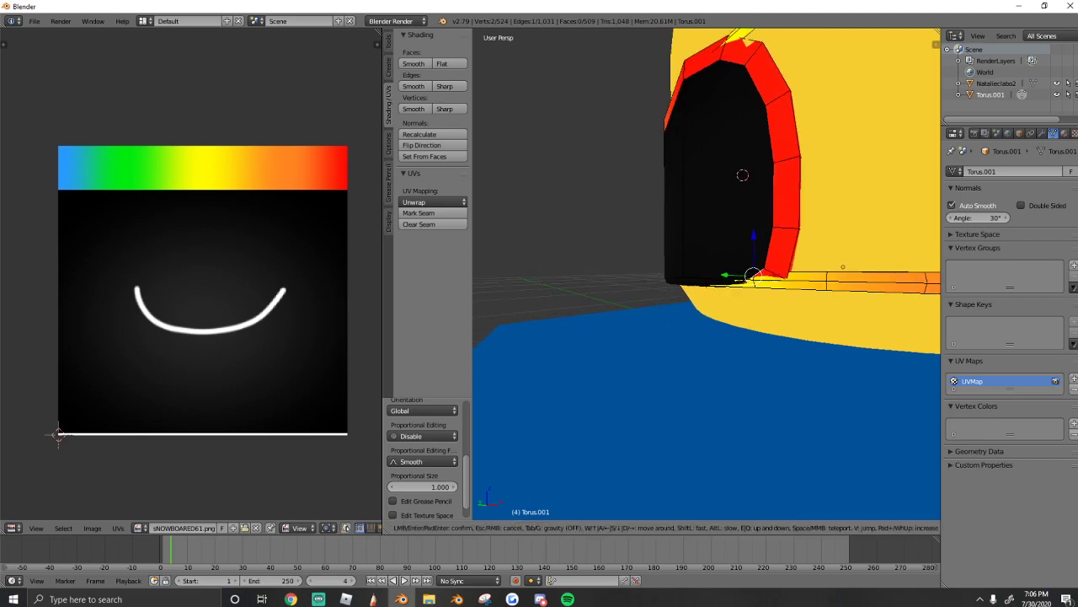
{"action": "left_click", "coordinate": [706, 274]}
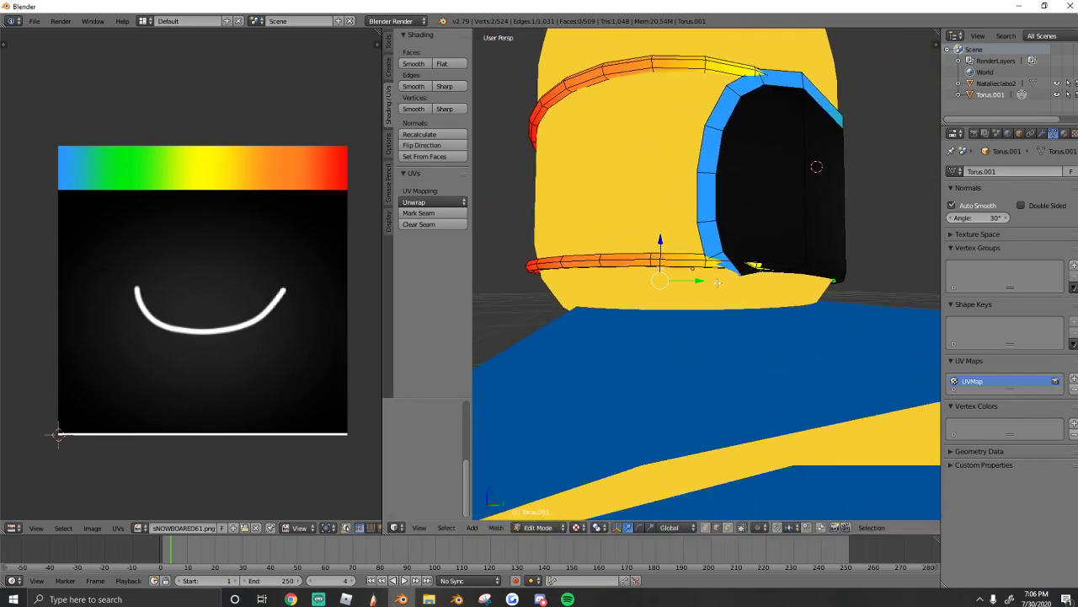
{"action": "key", "text": "shift+f"}
{"action": "key", "text": "w"}
{"action": "key", "text": "s"}
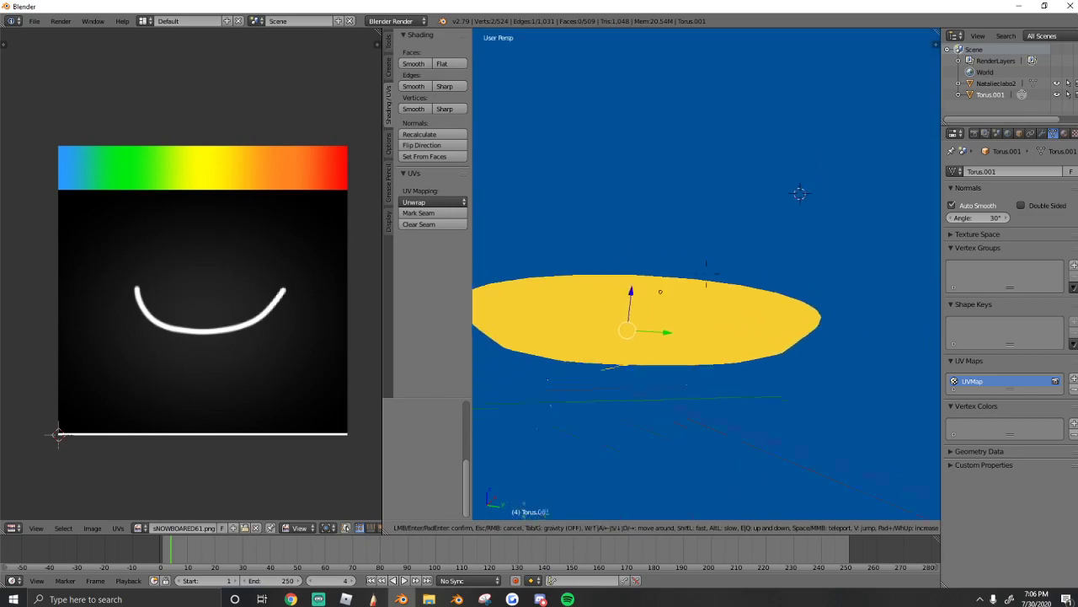
{"action": "key", "text": "e"}
{"action": "left_click", "coordinate": [707, 274]}
{"action": "key", "text": "shift+f"}
{"action": "key", "text": "a"}
{"action": "left_click", "coordinate": [706, 274]}
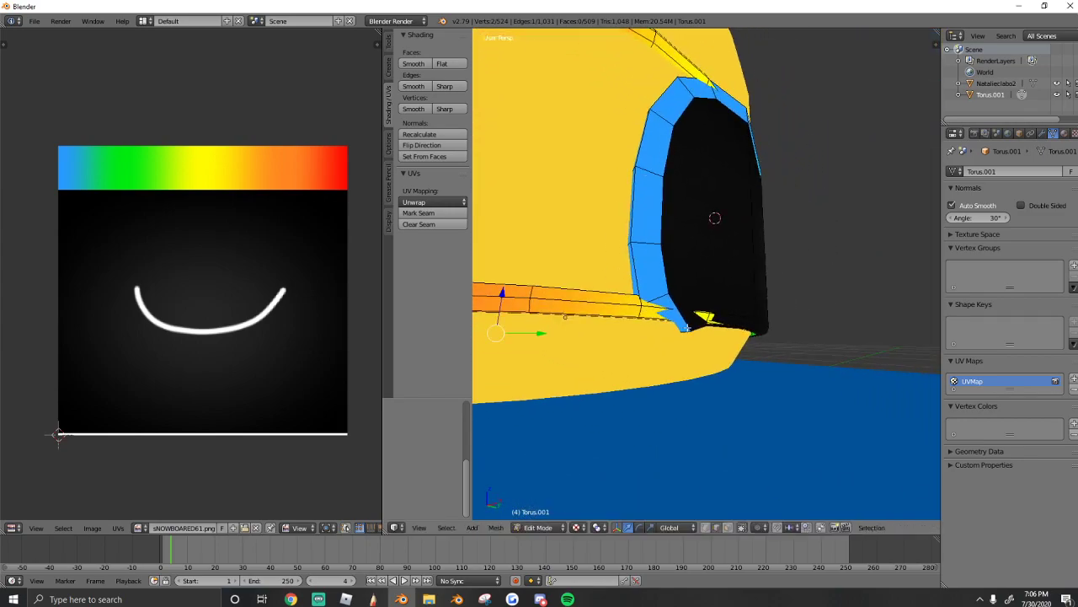
{"action": "left_click_drag", "start_coordinate": [550, 295], "coordinate": [555, 286]}
{"action": "key", "text": "Tab"}
- In Edit Mode, scale the mask panel together with its rim down slightly to about 0.99 and return to Object Mode
{"action": "key", "text": "shift+f"}
{"action": "key", "text": "s"}
{"action": "key", "text": "d"}
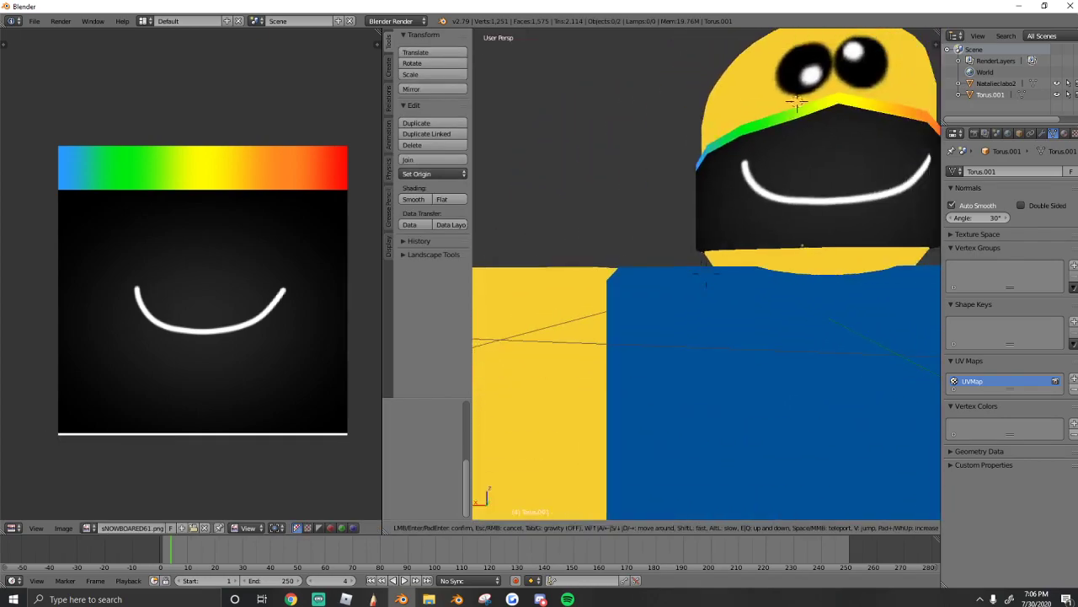
{"action": "key", "text": "Escape"}
{"action": "key", "text": "Tab"}
{"action": "key", "text": "a"}
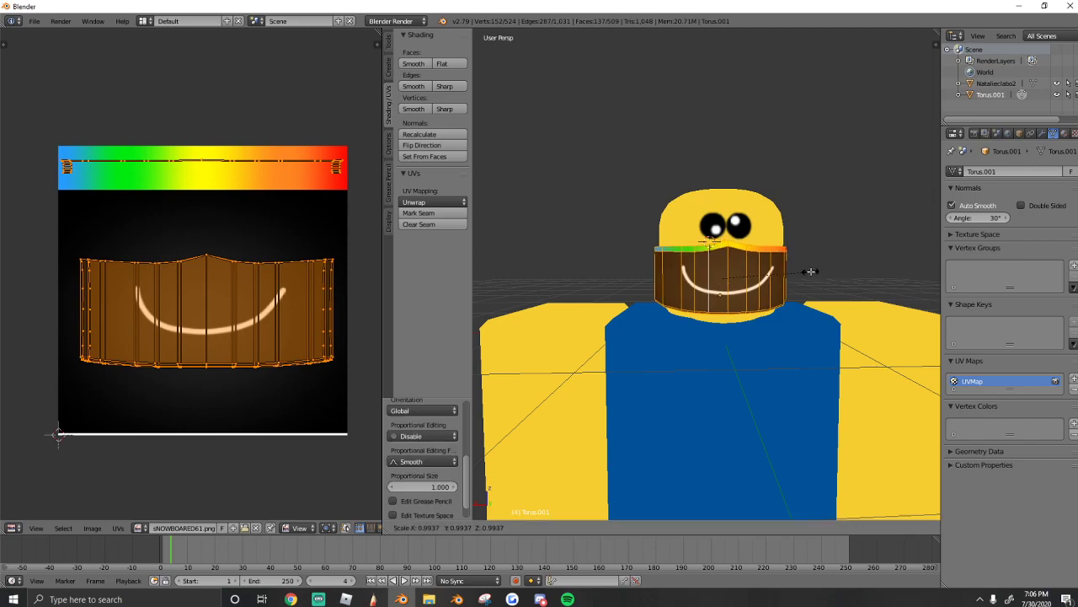
{"action": "key", "text": "Tab"}
- Examine the textured mask, its rim and the two rings from both sides, the back and the front of the head
{"action": "key", "text": "shift+f"}
{"action": "key", "text": "w"}
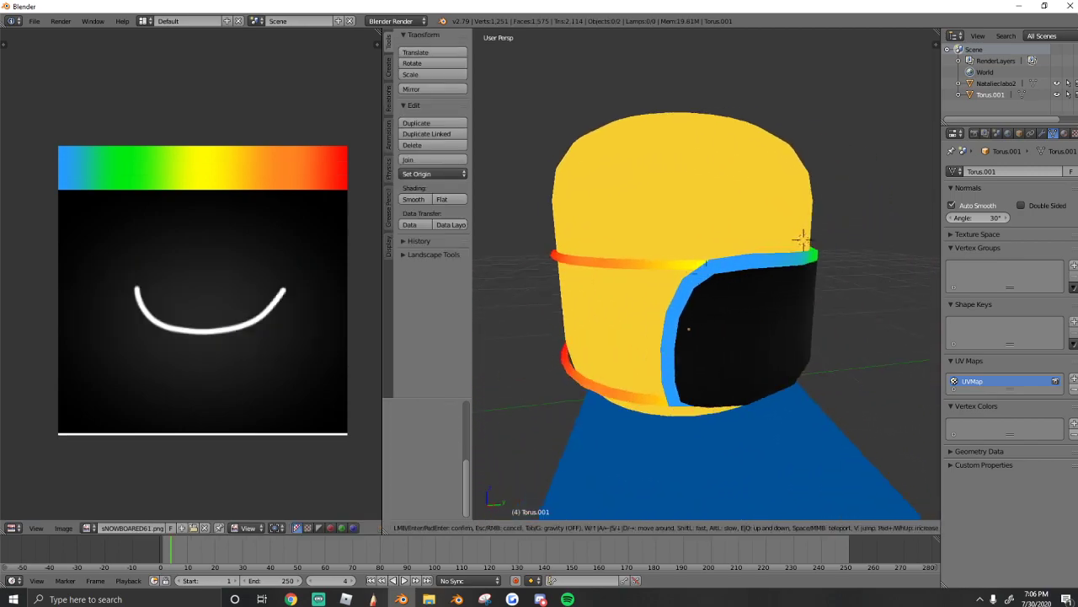
{"action": "key", "text": "a"}
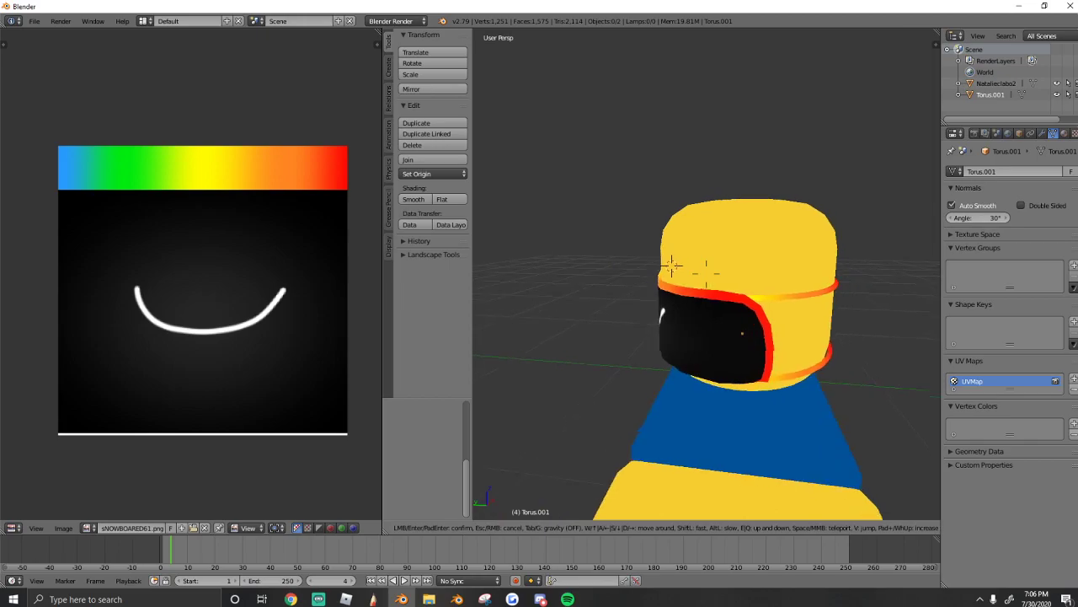
{"action": "key", "text": "w"}
{"action": "key", "text": "a"}
{"action": "key", "text": "s"}
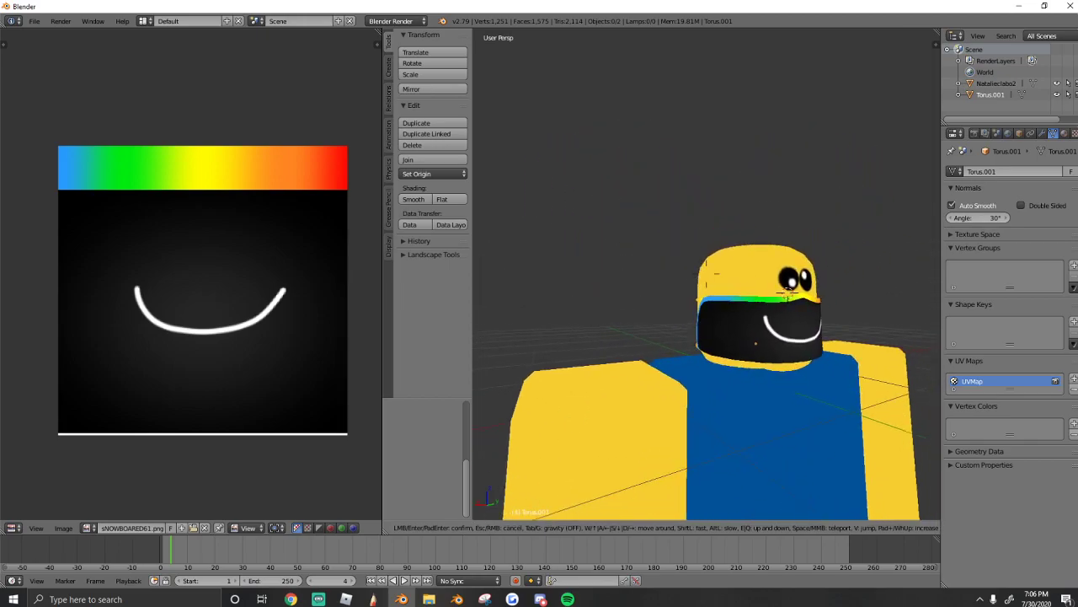
{"action": "key", "text": "d"}
{"action": "left_click", "coordinate": [701, 309]}
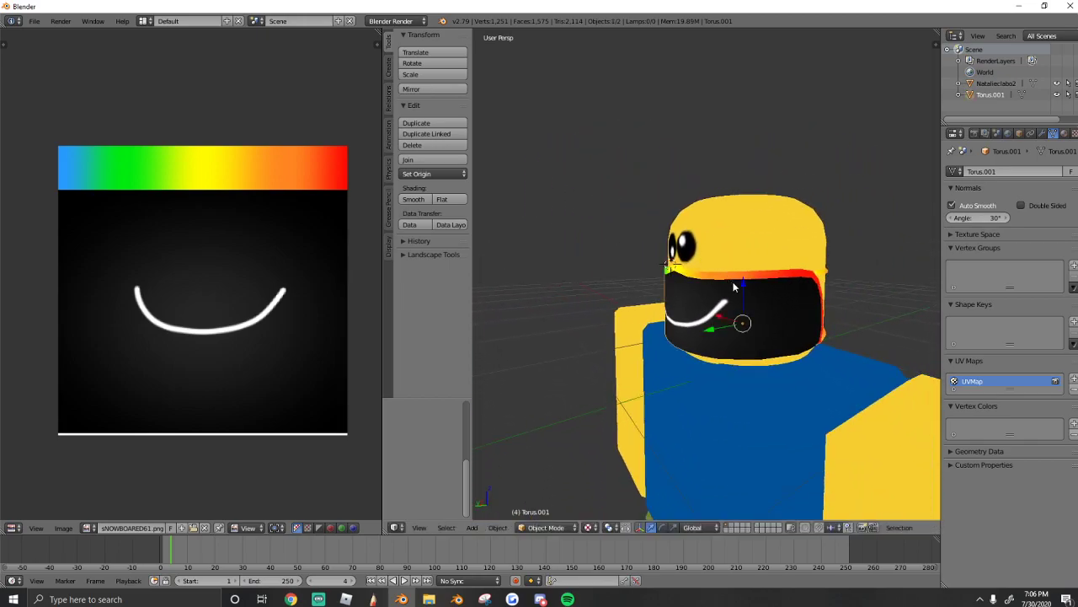
{"action": "key", "text": "shift+f"}
{"action": "key", "text": "w"}
{"action": "key", "text": "a"}
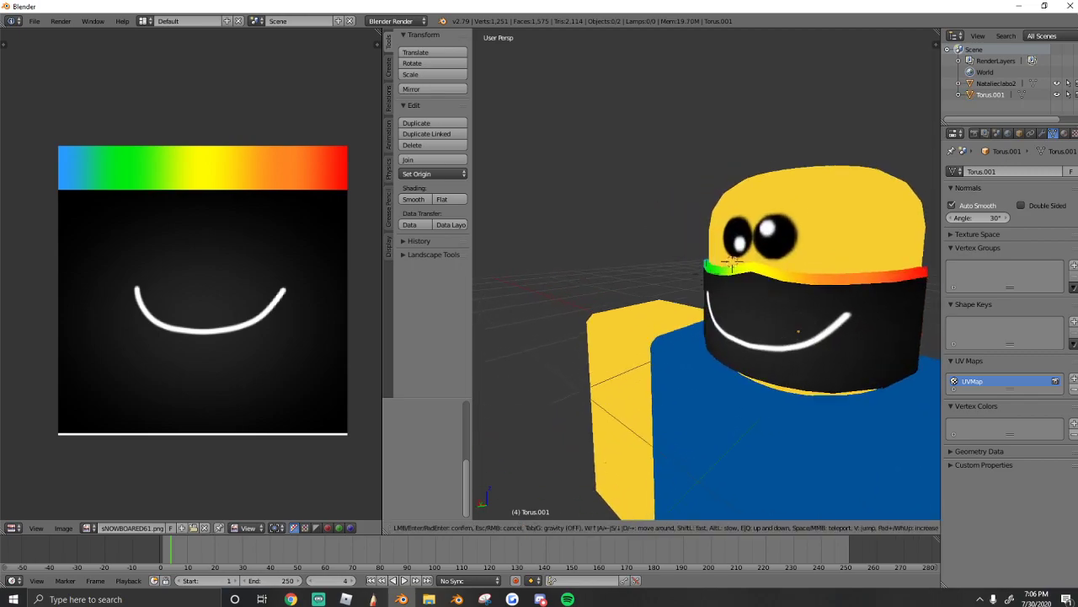
{"action": "key", "text": "s"}
{"action": "left_click", "coordinate": [707, 278]}
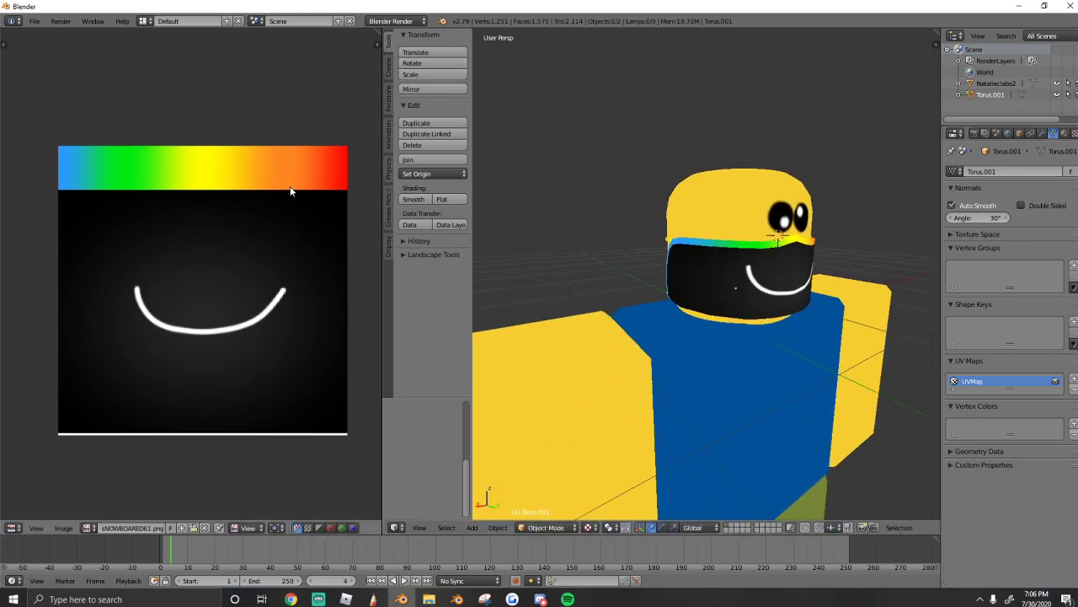
- Select the dummy object that is wearing the mask
{"action": "middle_click_drag", "start_coordinate": [736, 244], "coordinate": [715, 252]}
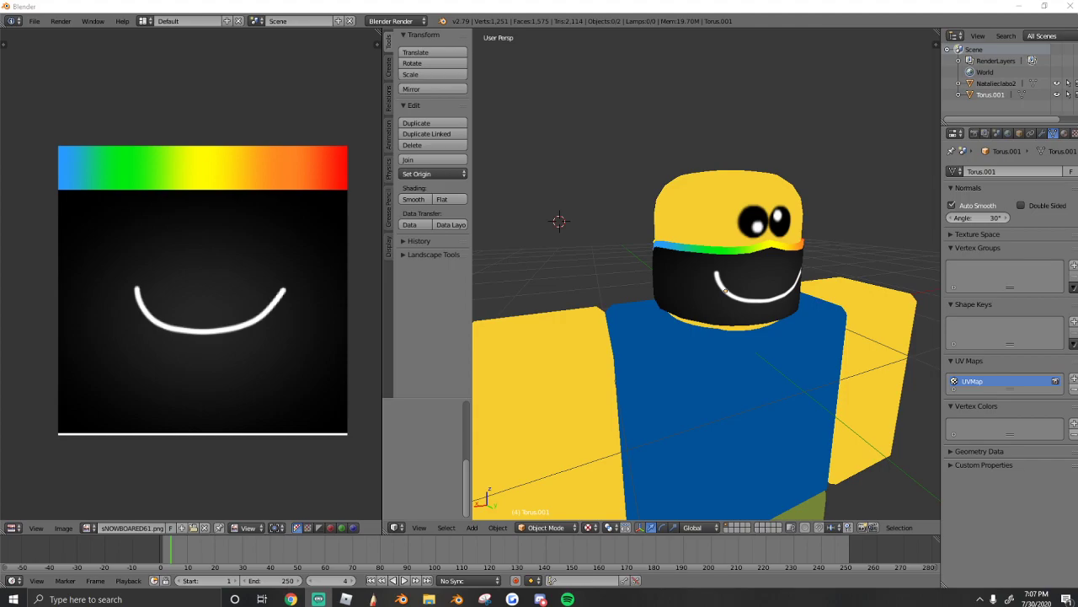
{"action": "middle_click_drag", "start_coordinate": [697, 393], "coordinate": [750, 331]}
{"action": "right_click", "coordinate": [697, 254]}
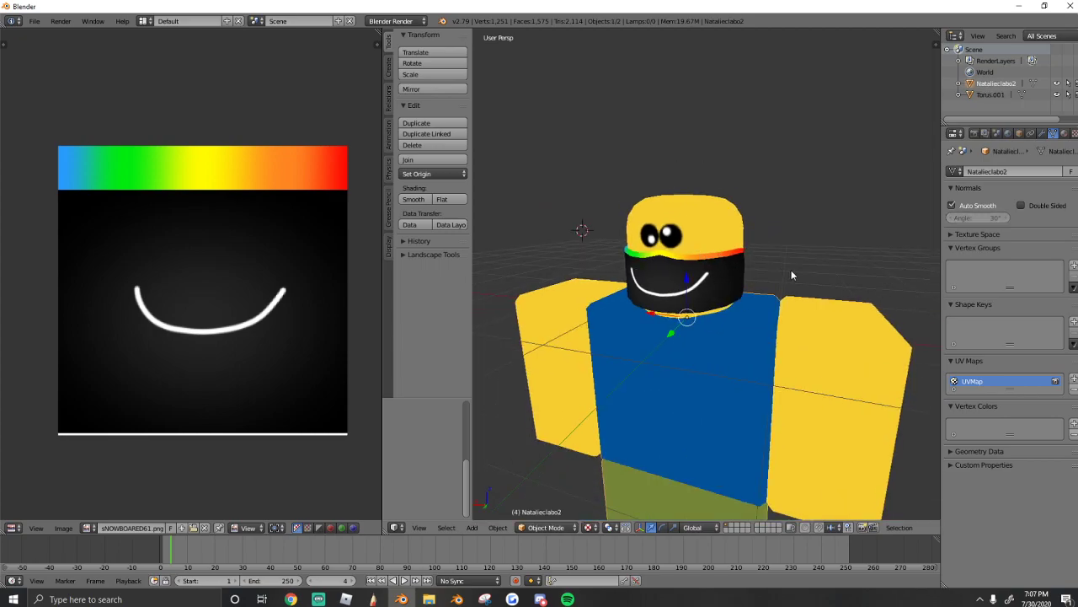